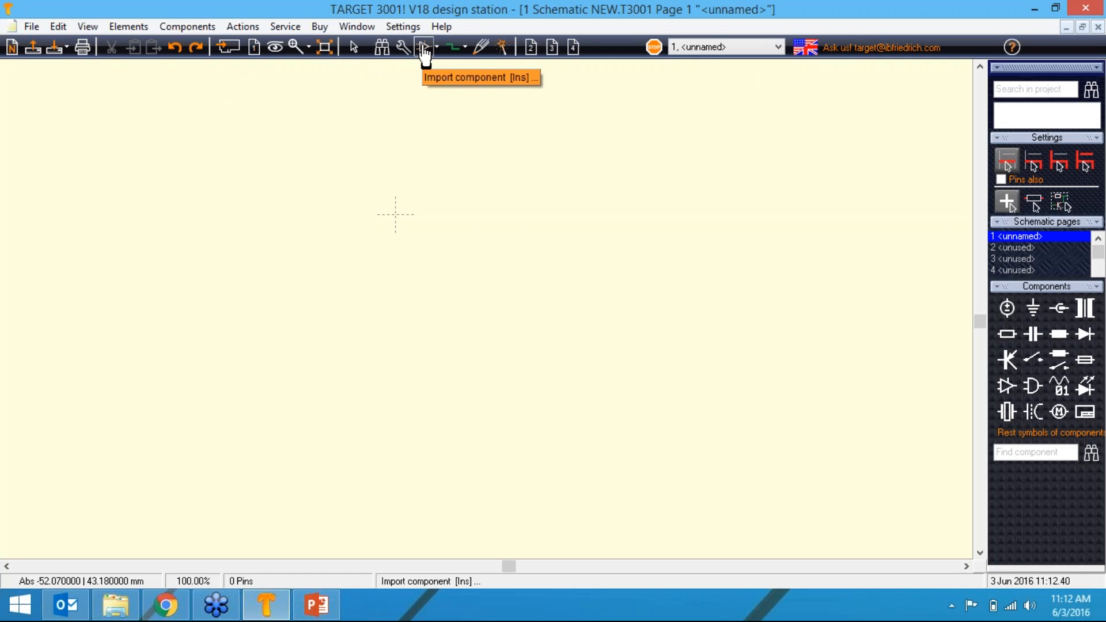
# Import the recently used R_carbon_10K_0204 resistor from the component library, using its IEEE symbol.
pyautogui.click(424, 49)
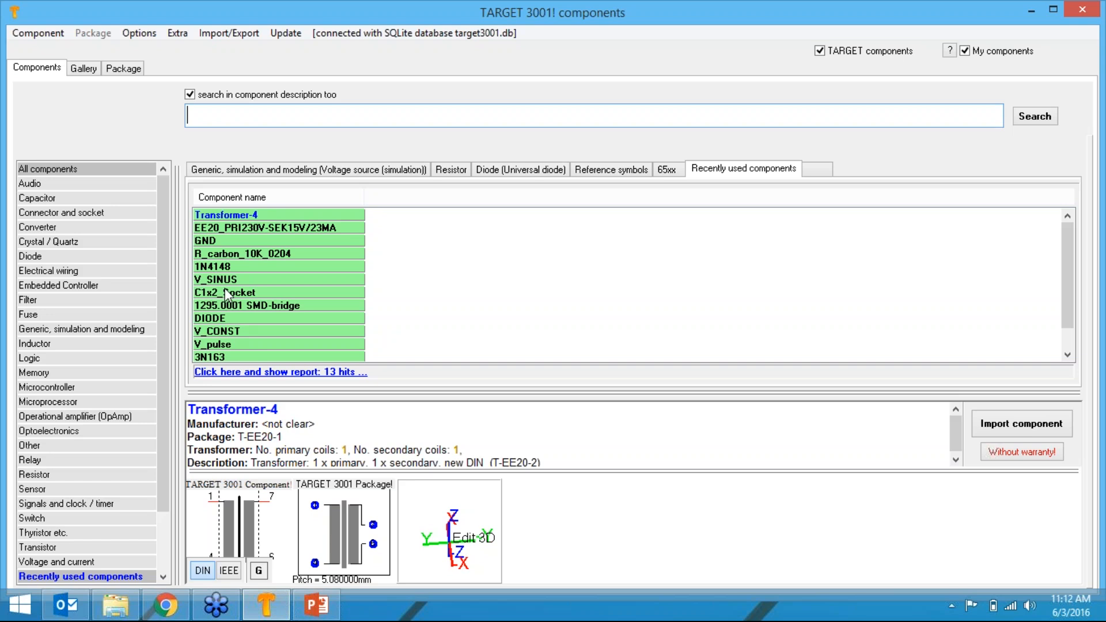
pyautogui.click(230, 257)
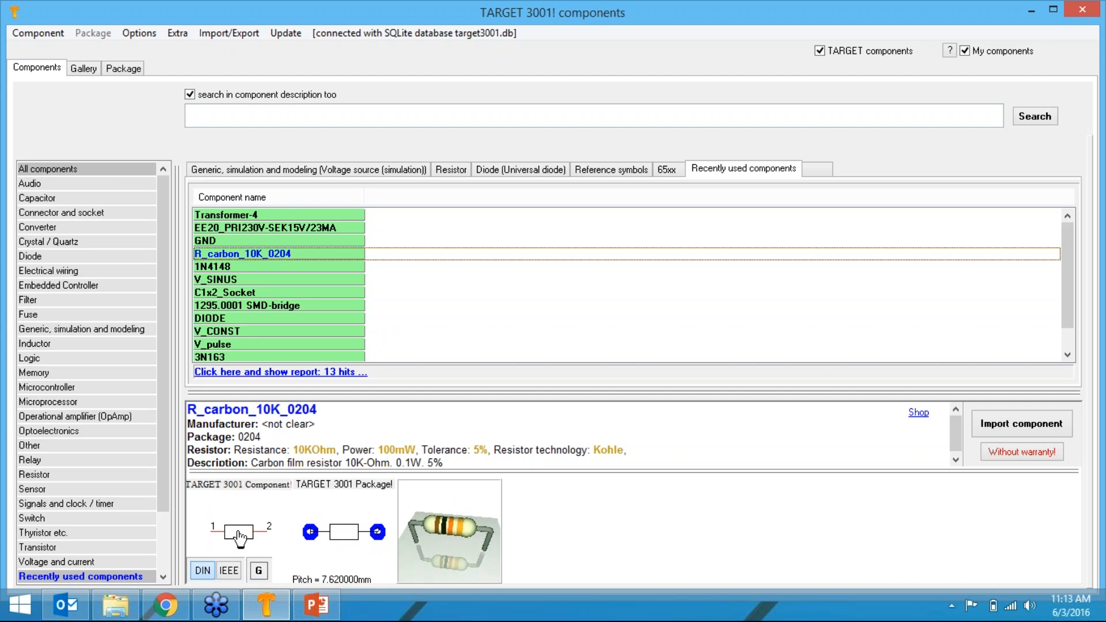
pyautogui.click(229, 571)
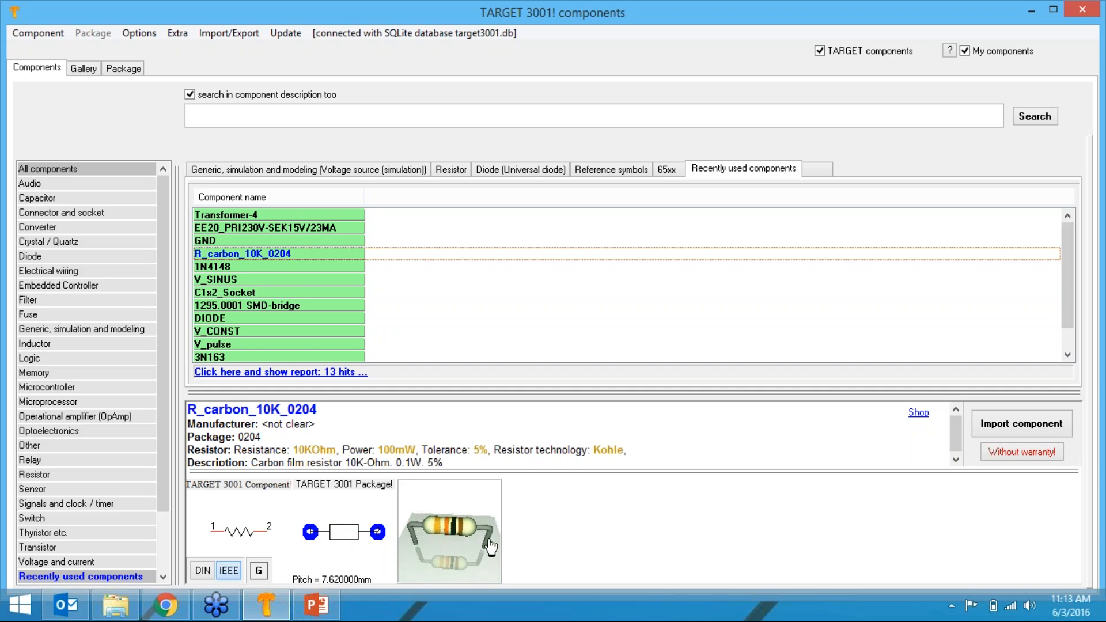
pyautogui.click(319, 429)
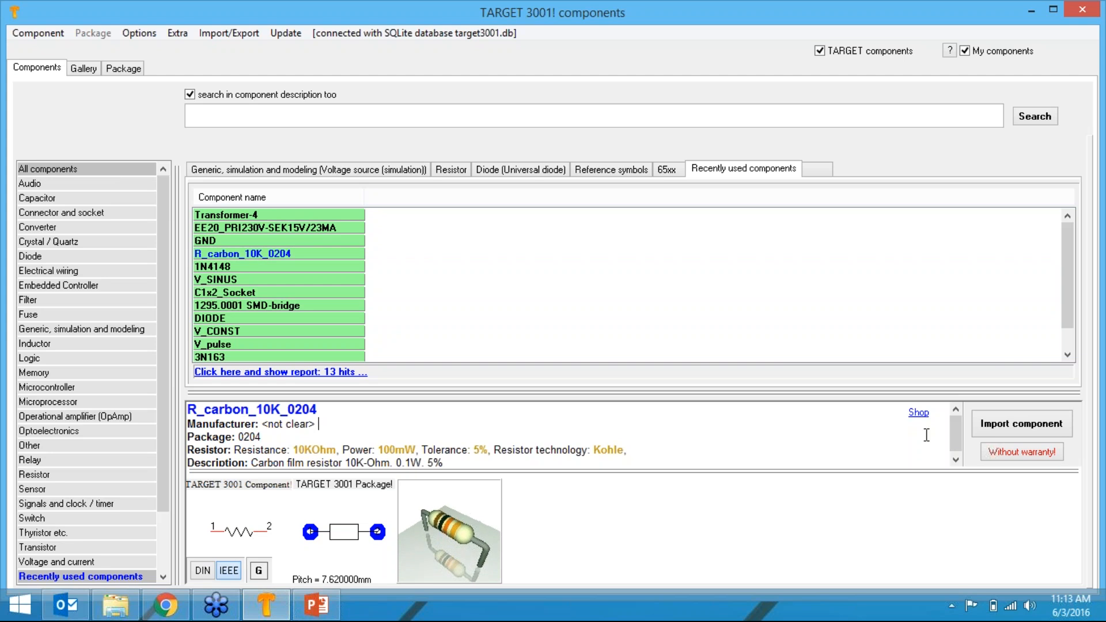
pyautogui.moveTo(953, 434)
pyautogui.mouseDown()
pyautogui.moveTo(953, 444)
pyautogui.moveTo(948, 422)
pyautogui.mouseUp()
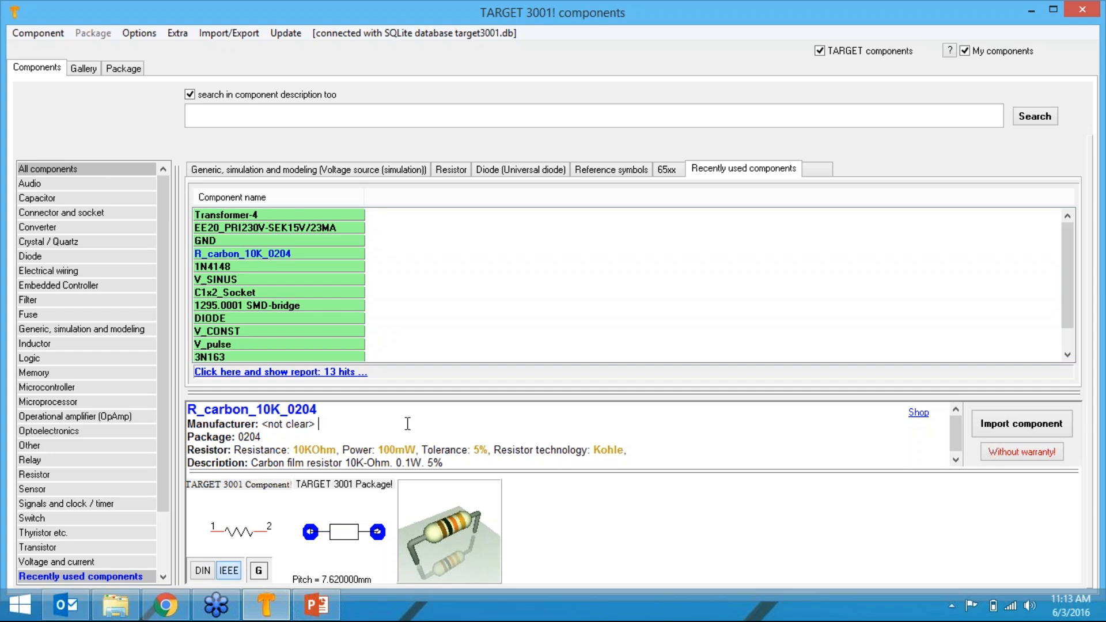
pyautogui.click(998, 426)
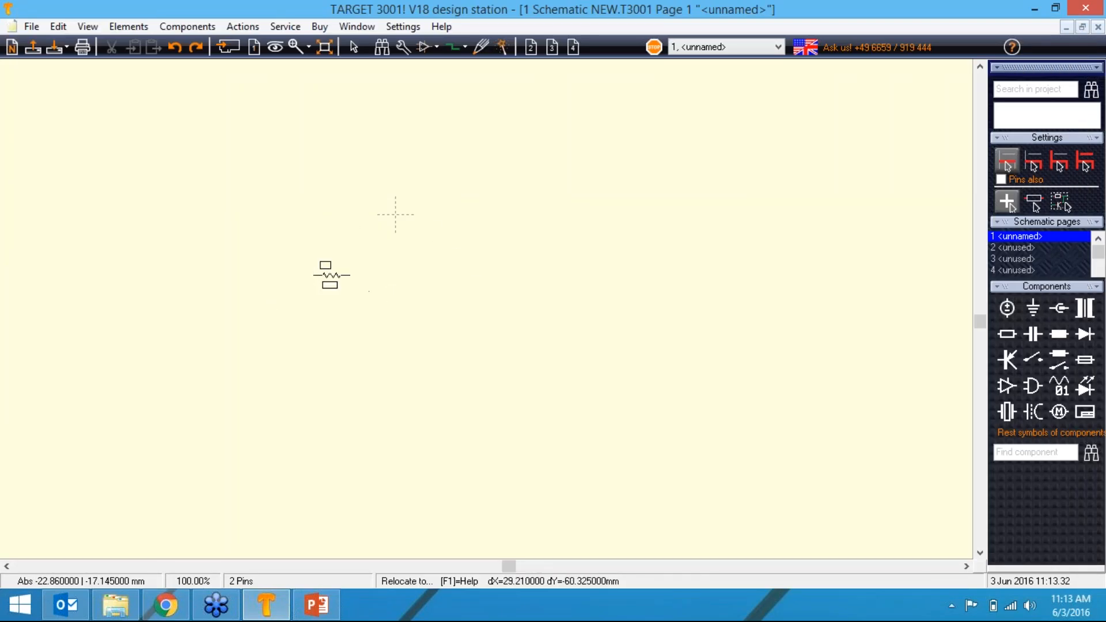
# Place four 10K resistors on the schematic in a square arrangement, rotating each one to follow its side.
pyautogui.click(331, 276)
pyautogui.rightClick(397, 301)
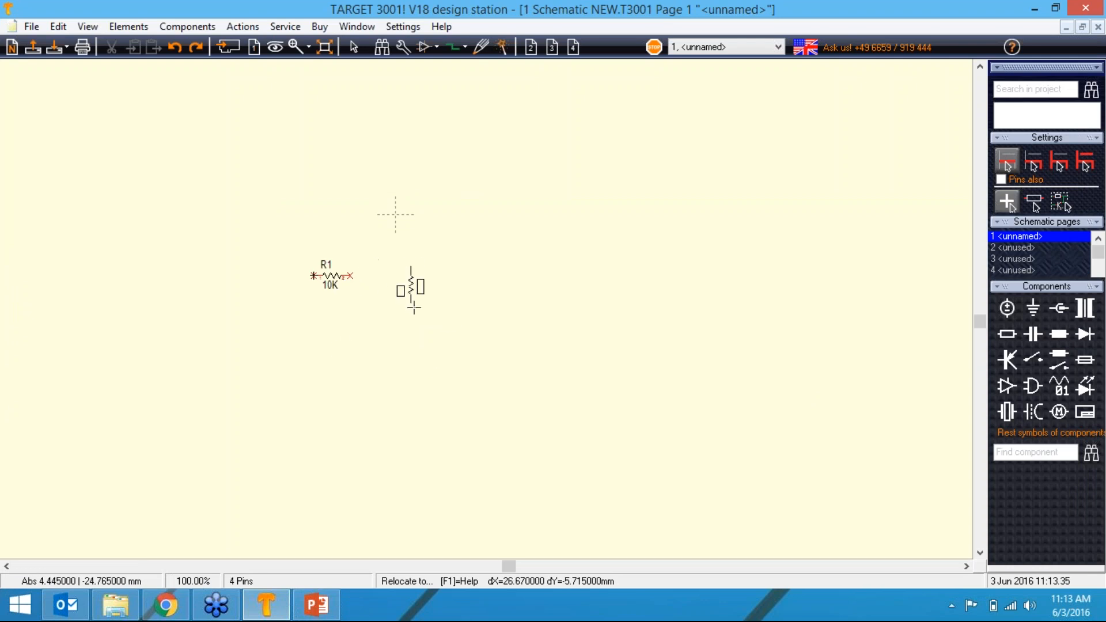
pyautogui.rightClick(448, 296)
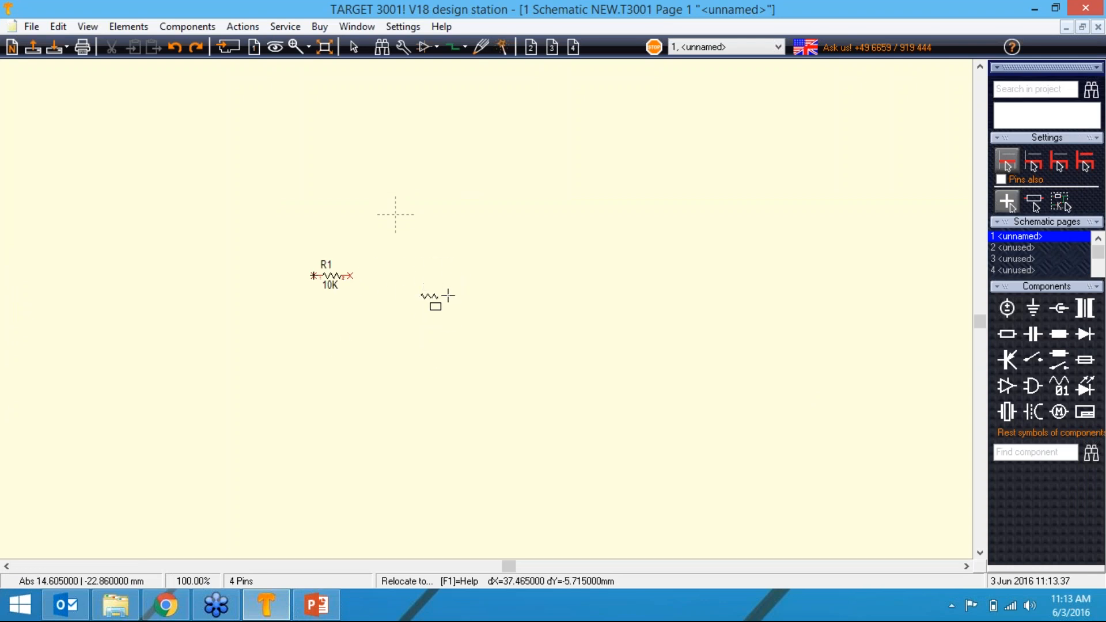
pyautogui.rightClick(448, 294)
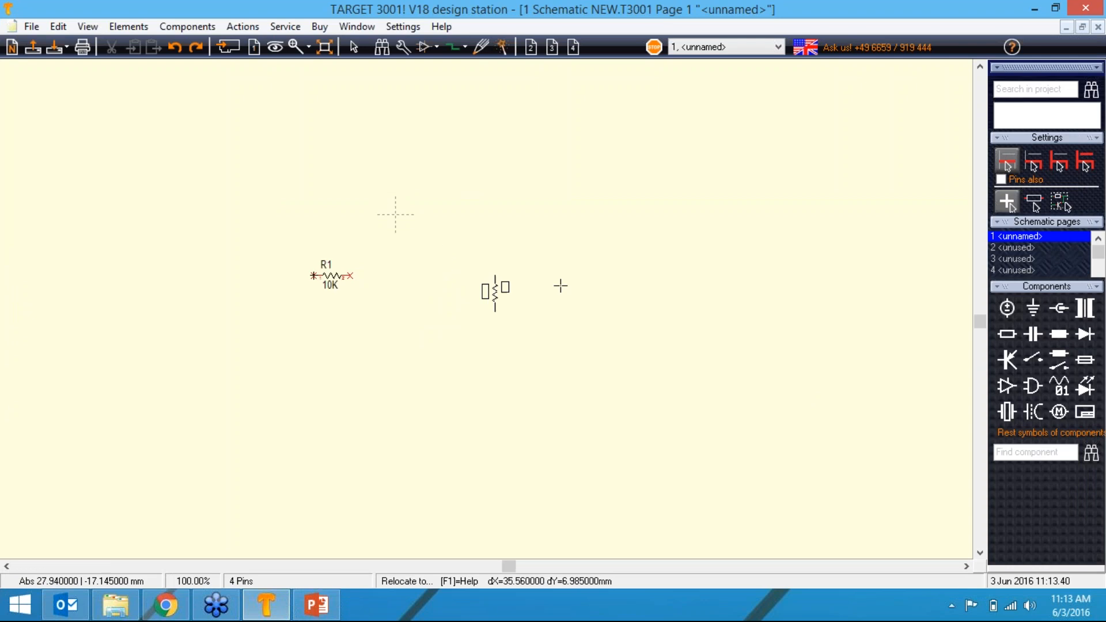
pyautogui.rightClick(573, 270)
pyautogui.rightClick(380, 326)
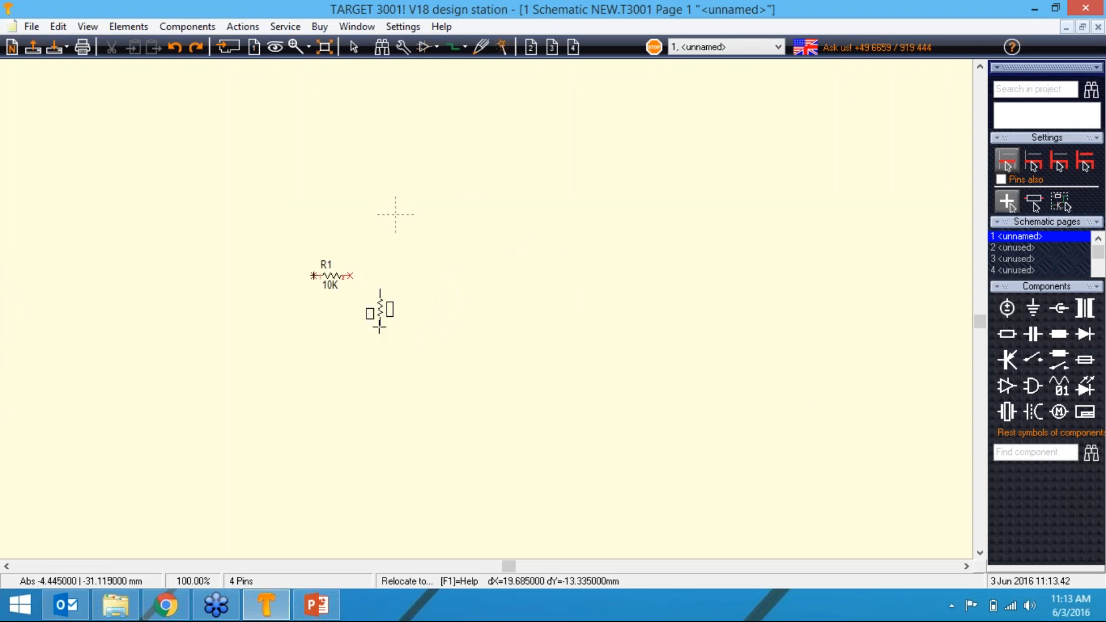
pyautogui.click(383, 333)
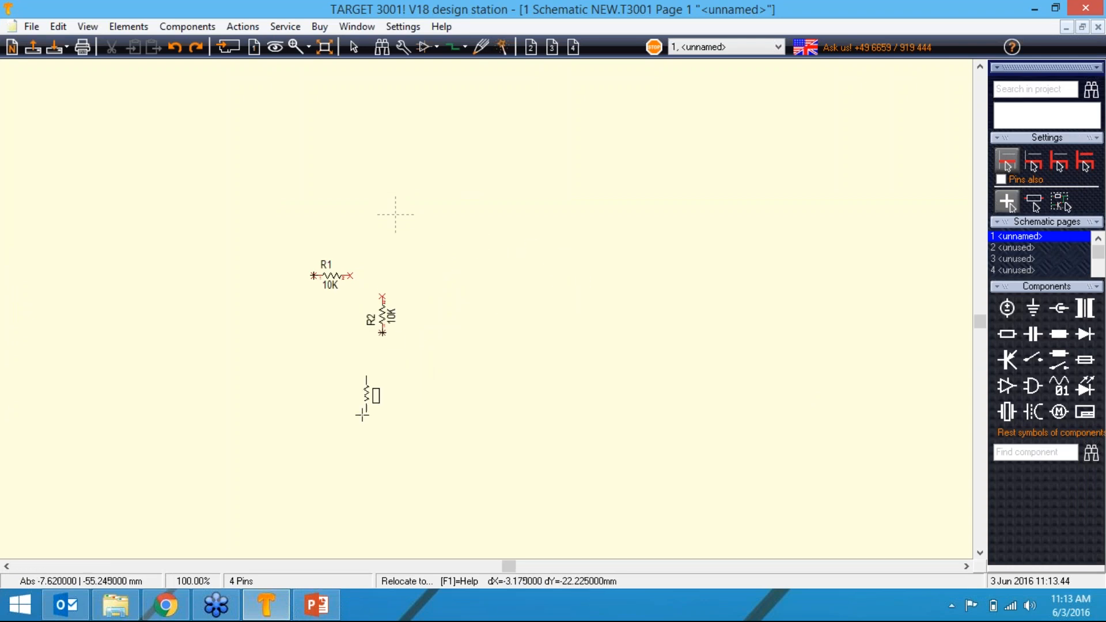
pyautogui.rightClick(324, 336)
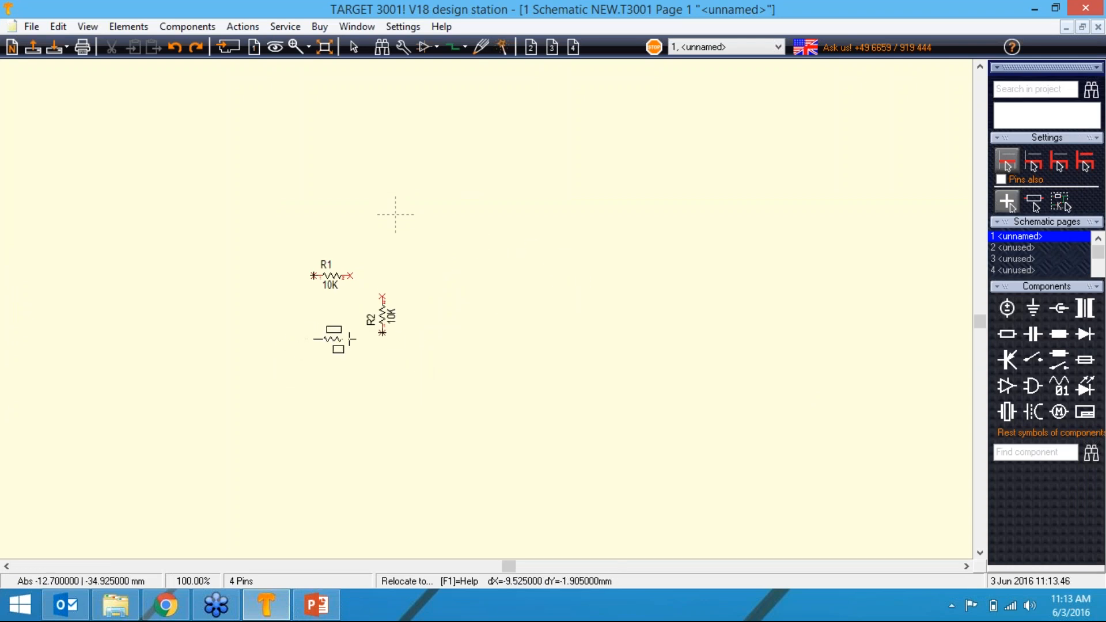
pyautogui.press('Escape')
pyautogui.click(352, 339)
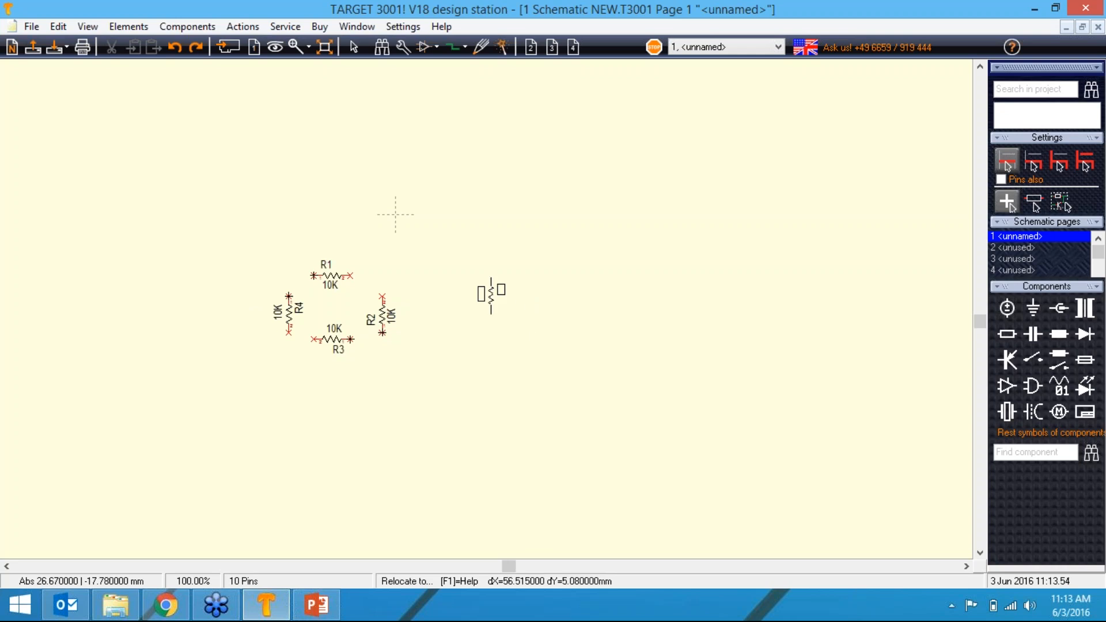
# Stop placing resistors and delete all four from the schematic.
pyautogui.press('Escape')
pyautogui.moveTo(448, 235); pyautogui.dragTo(258, 389)
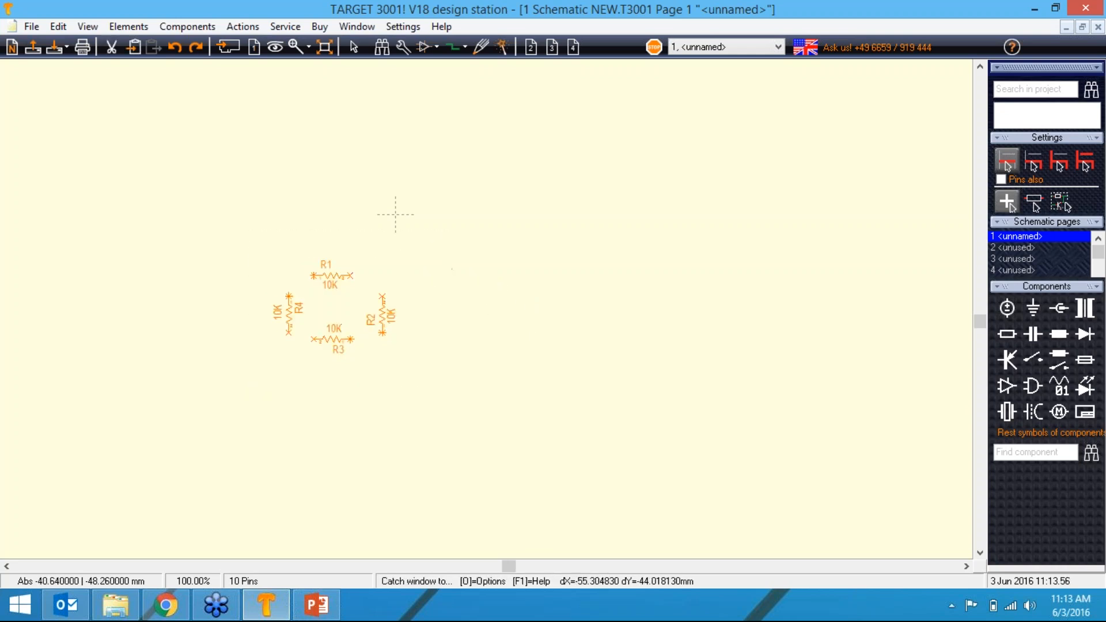
pyautogui.press('Delete')
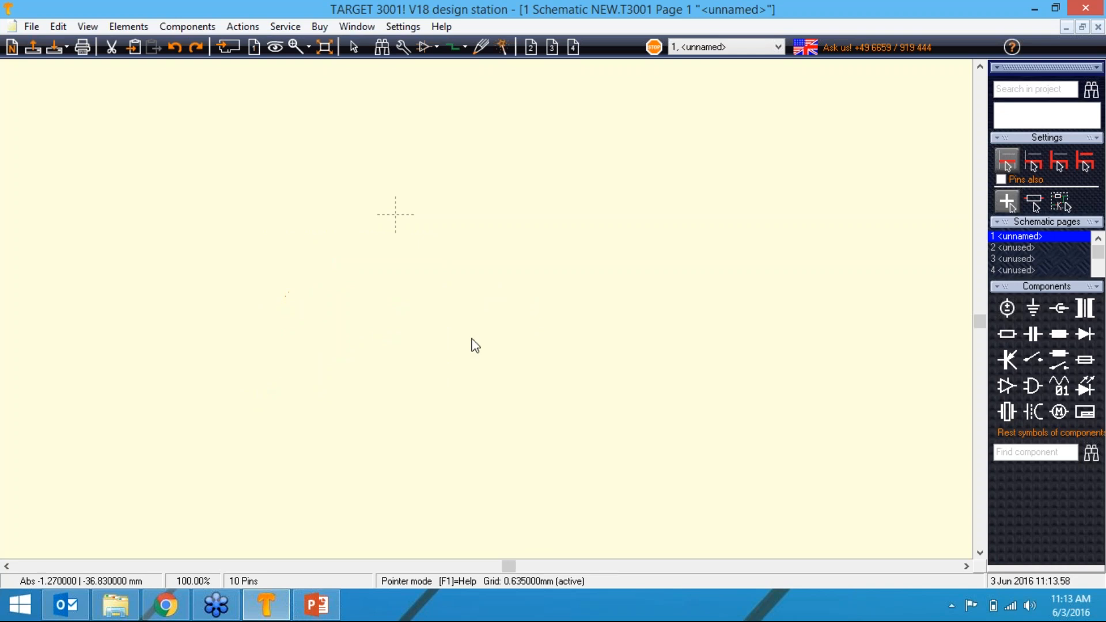
# Reopen the component library and browse the Diode and Crystal / Quartz categories.
pyautogui.press('Insert')
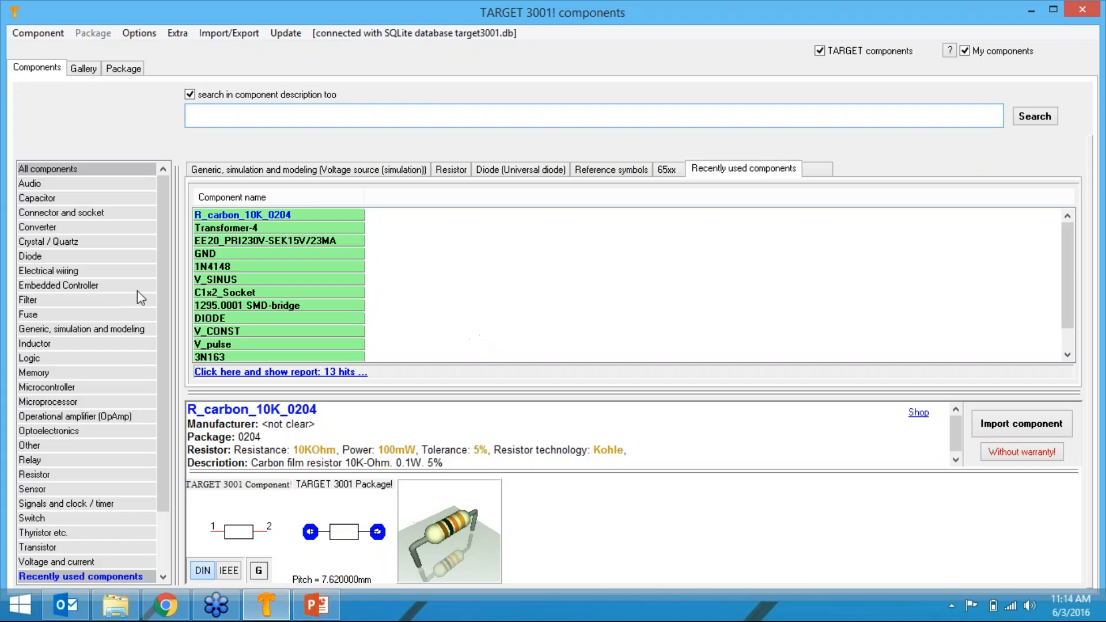
pyautogui.moveTo(161, 236); pyautogui.dragTo(177, 202)
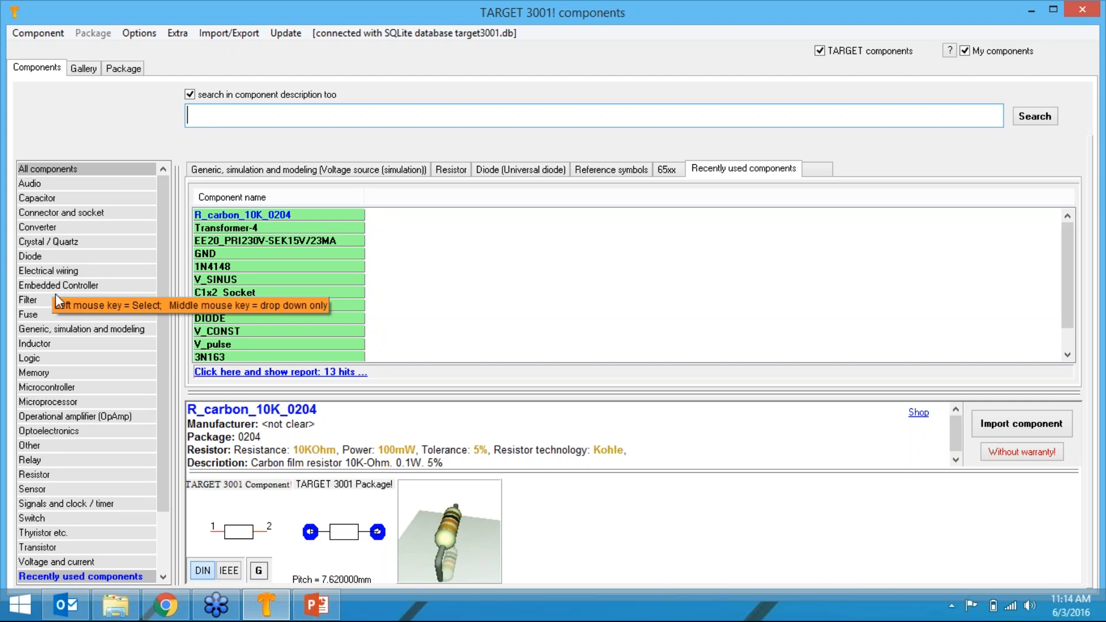
pyautogui.click(36, 257)
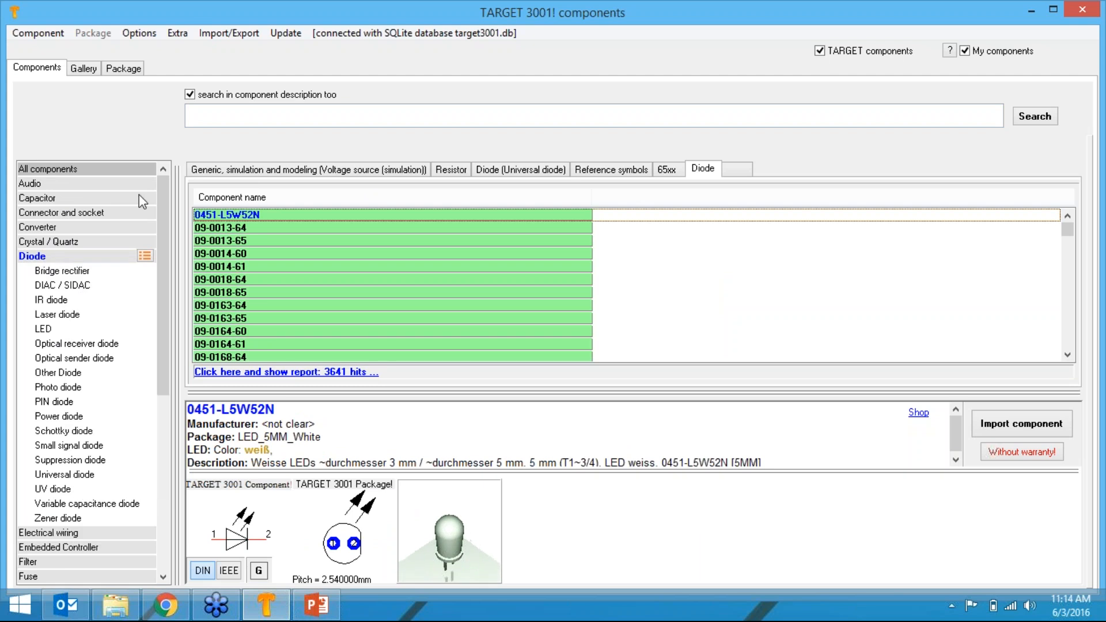
pyautogui.click(53, 243)
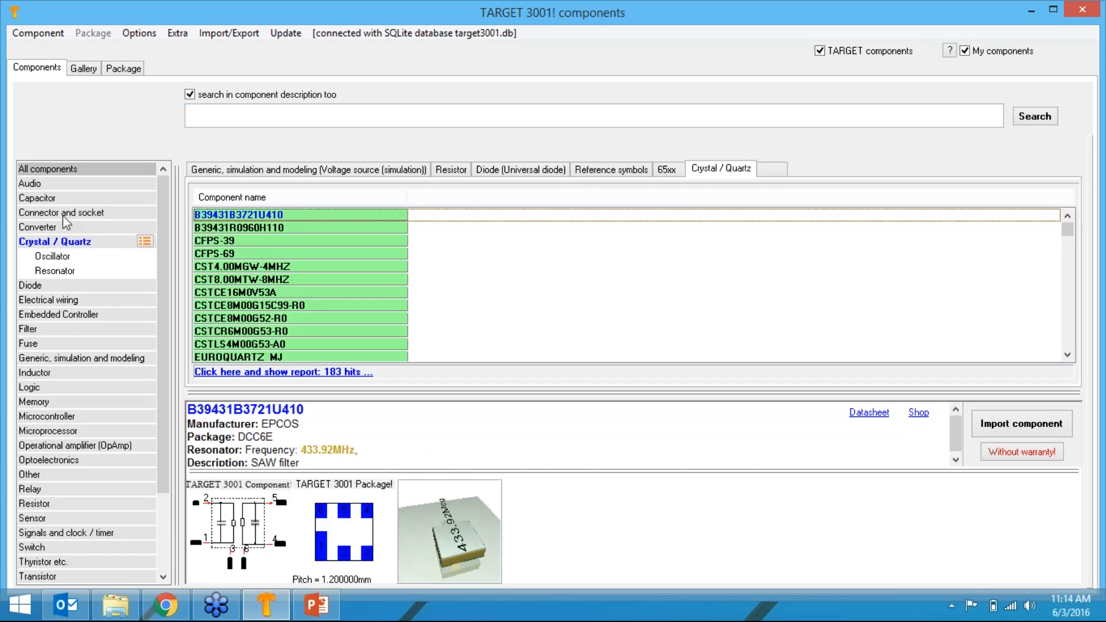
# Search the component library for "diode", interpreting the term as a component name.
pyautogui.click(214, 120)
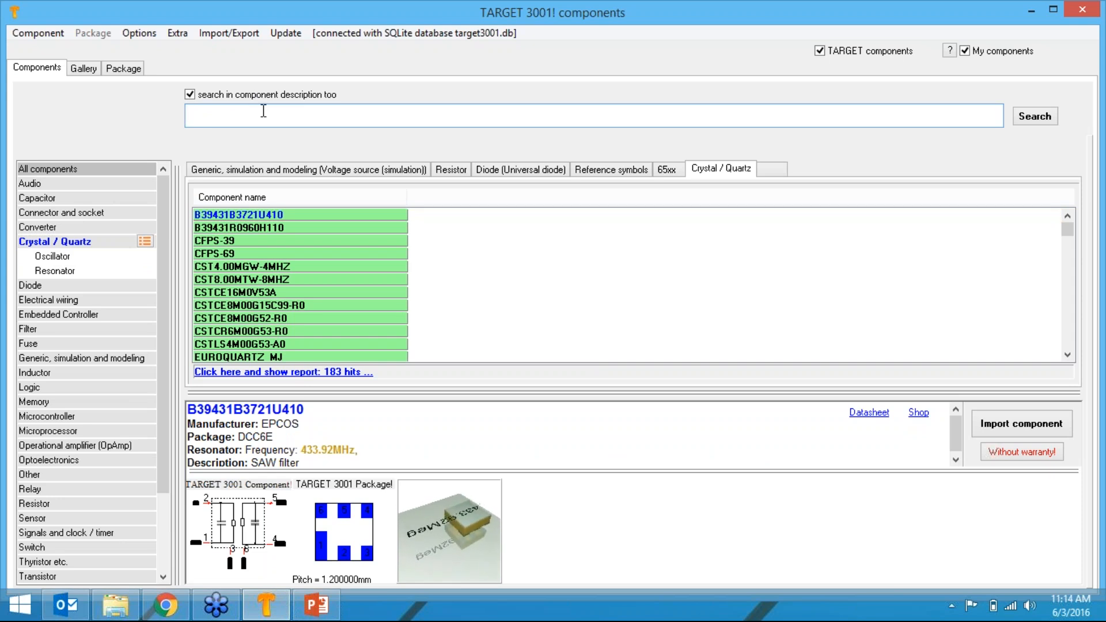
pyautogui.write('diode')
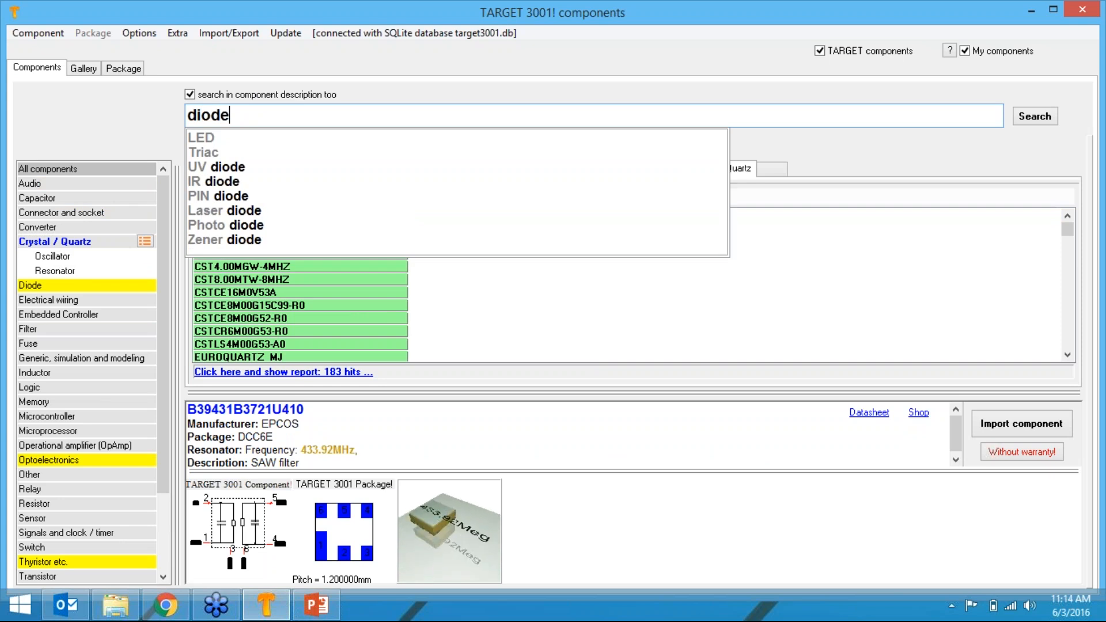
pyautogui.press('Return')
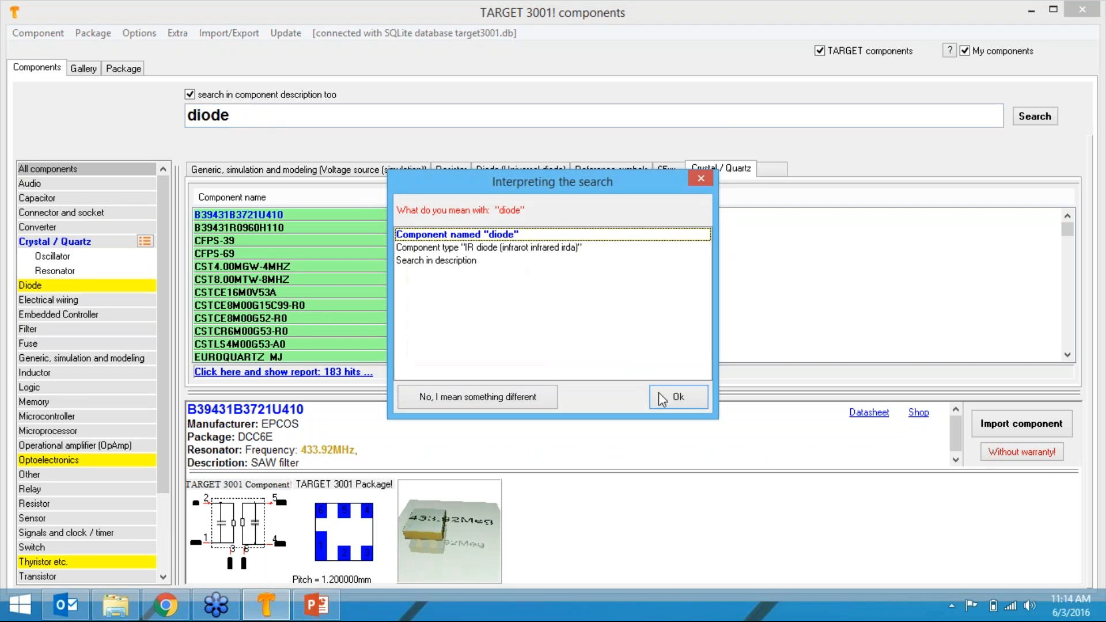
pyautogui.click(662, 395)
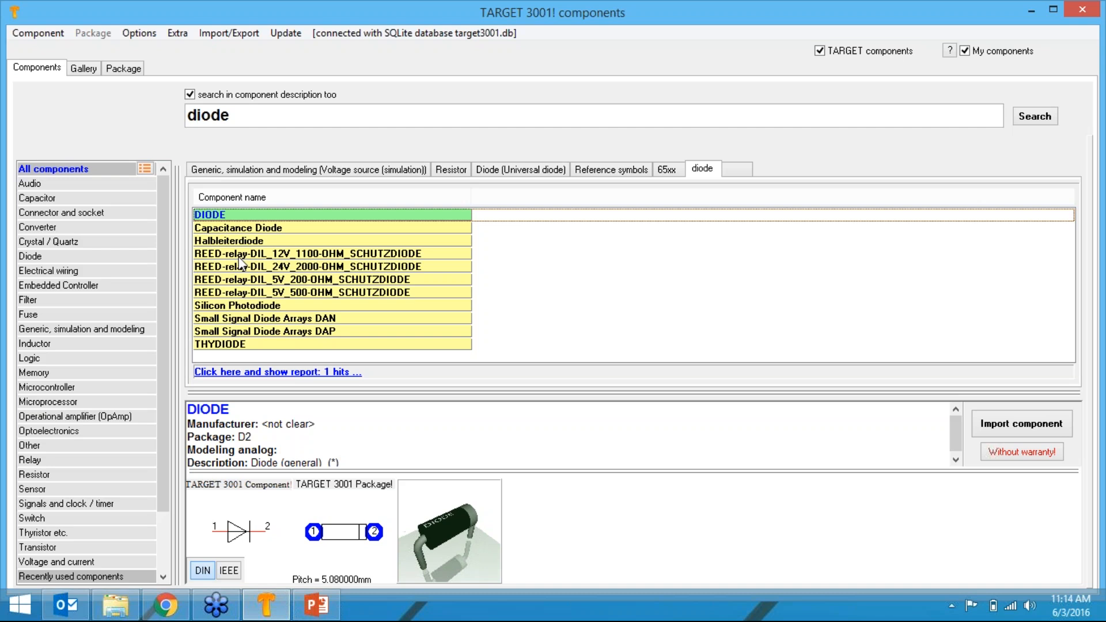
# Preview several of the diode search results, from Capacitance Diode through Small Signal Diode Arrays DAP.
pyautogui.click(244, 229)
pyautogui.click(244, 242)
pyautogui.click(243, 262)
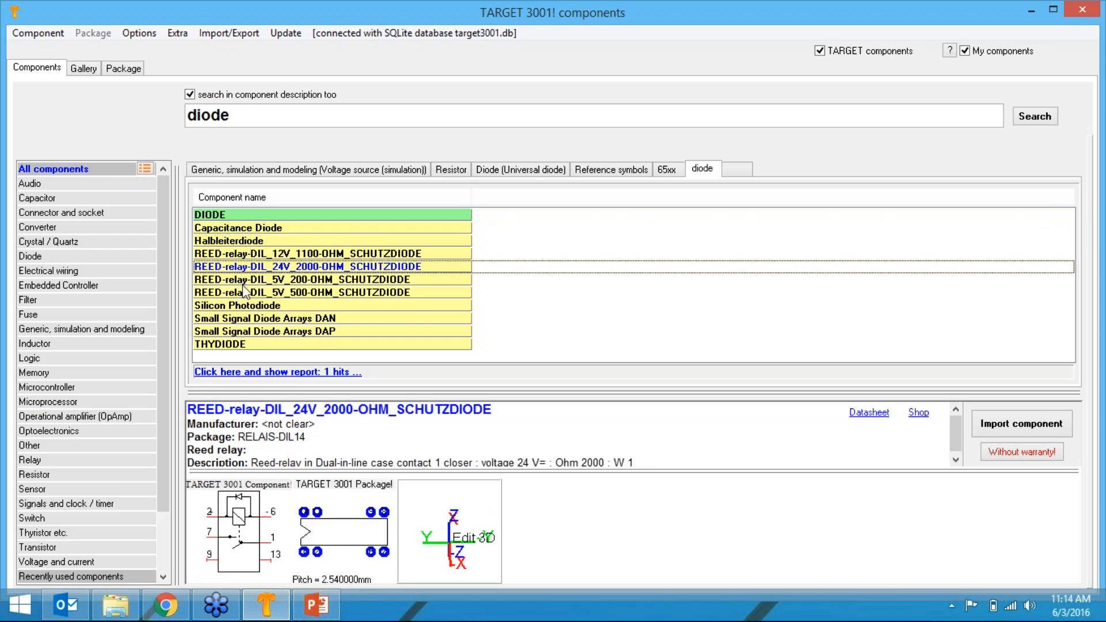
pyautogui.click(245, 279)
pyautogui.click(247, 306)
pyautogui.click(248, 319)
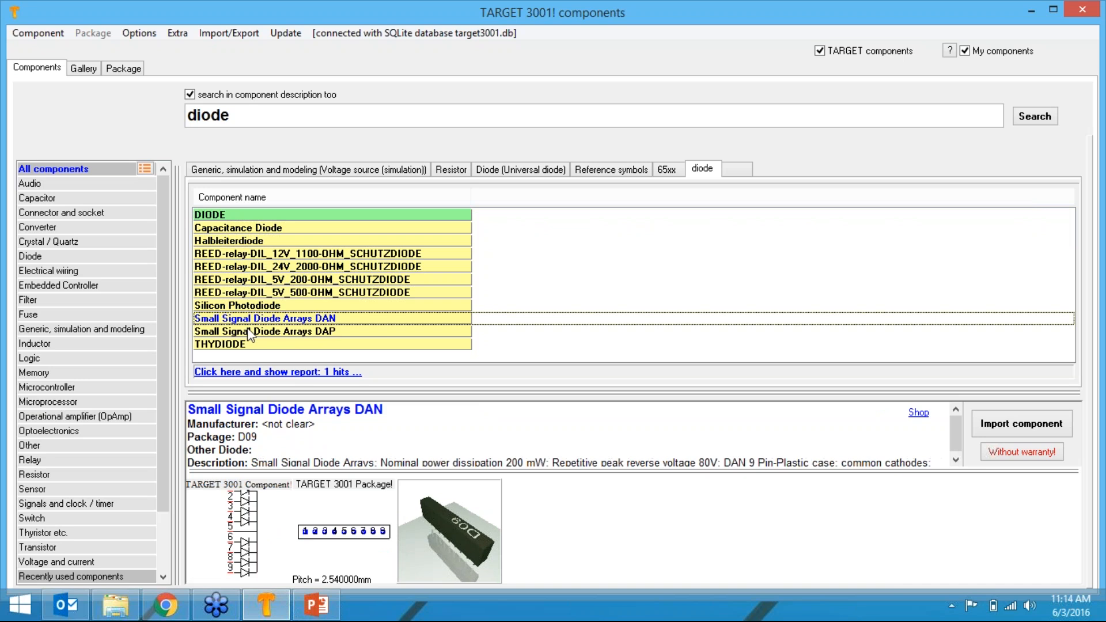
pyautogui.click(249, 331)
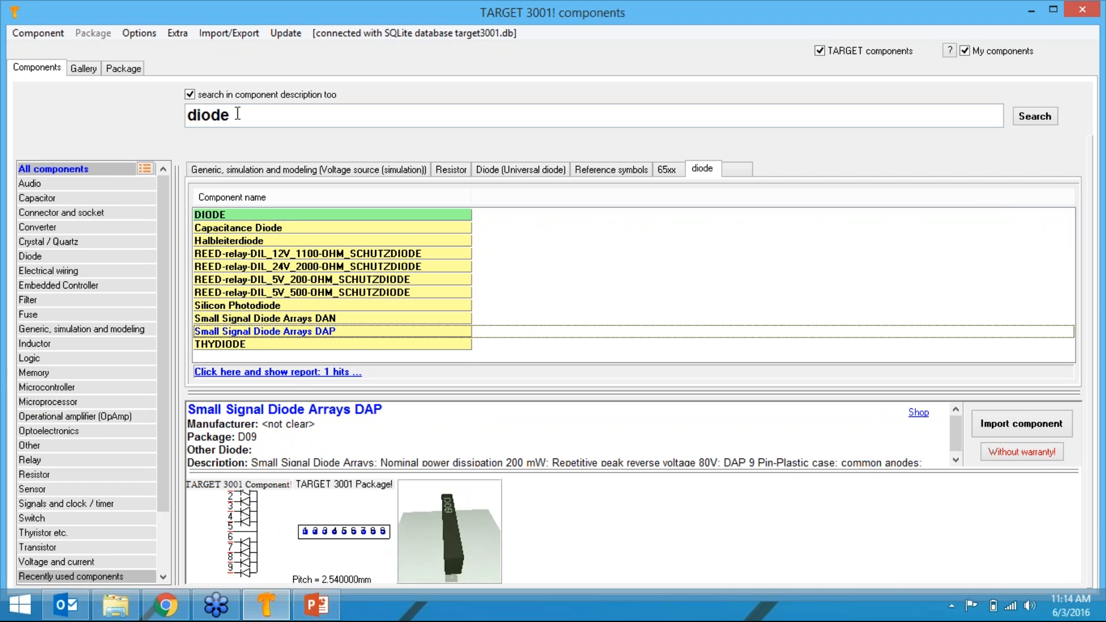
# Review the parametric search options for all components and close the dialog.
pyautogui.click(144, 169)
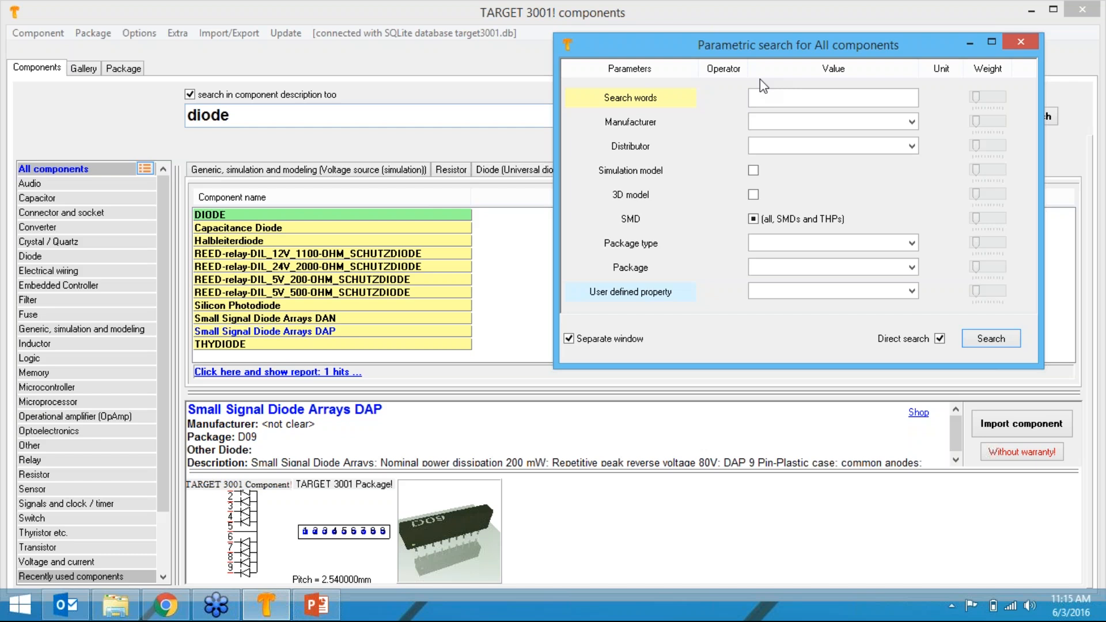
pyautogui.moveTo(774, 51); pyautogui.dragTo(694, 89)
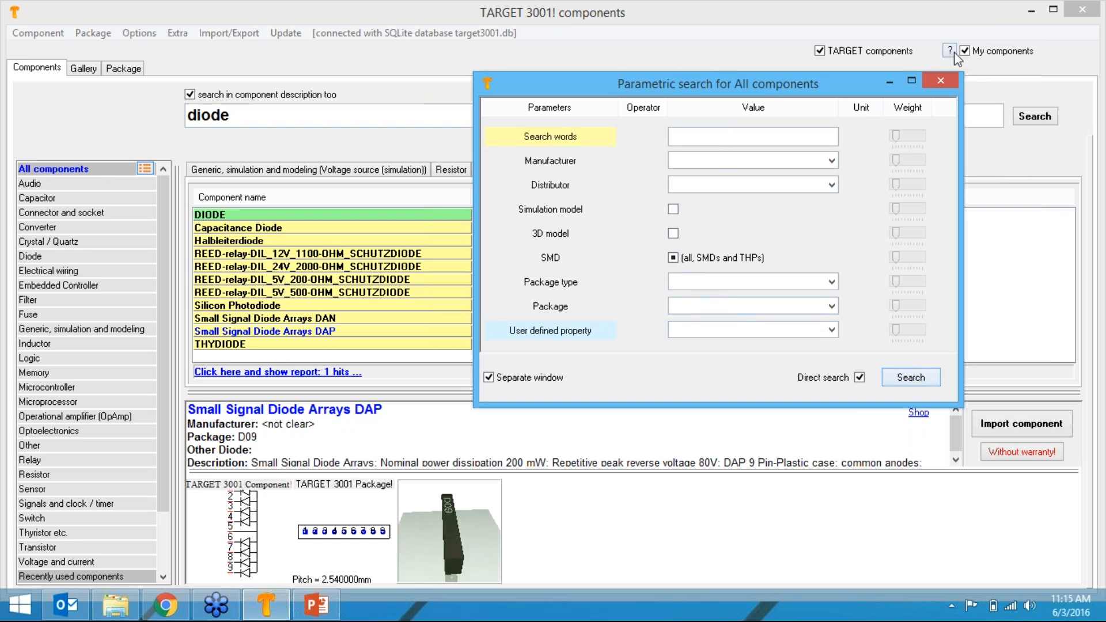
pyautogui.click(945, 82)
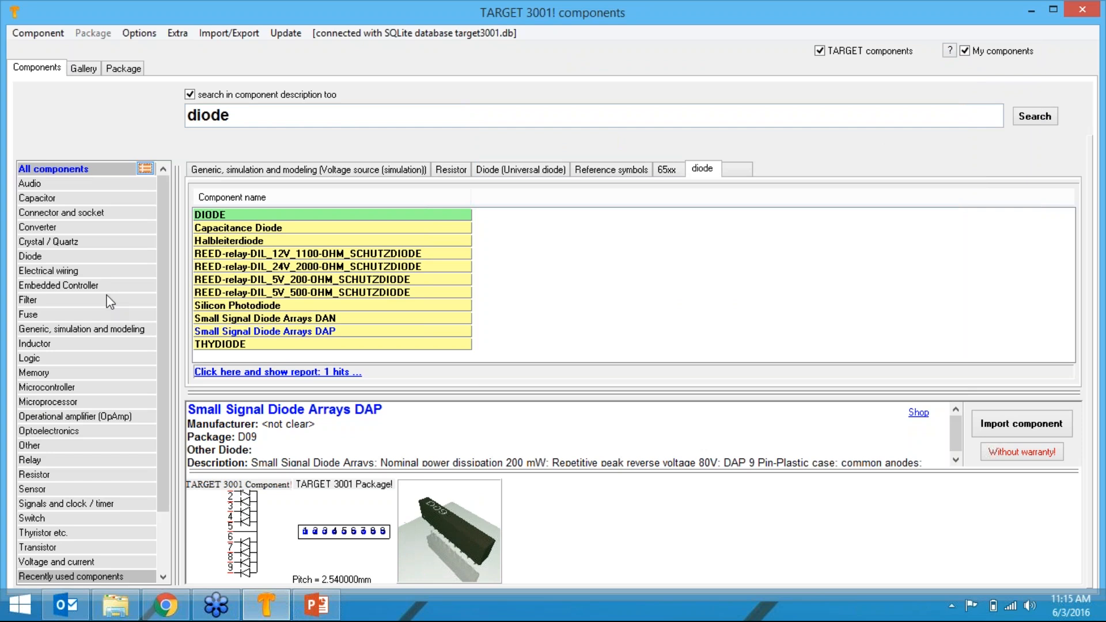
# List the Resistor subcategory, review its parametric search options, and close the component library.
pyautogui.click(40, 475)
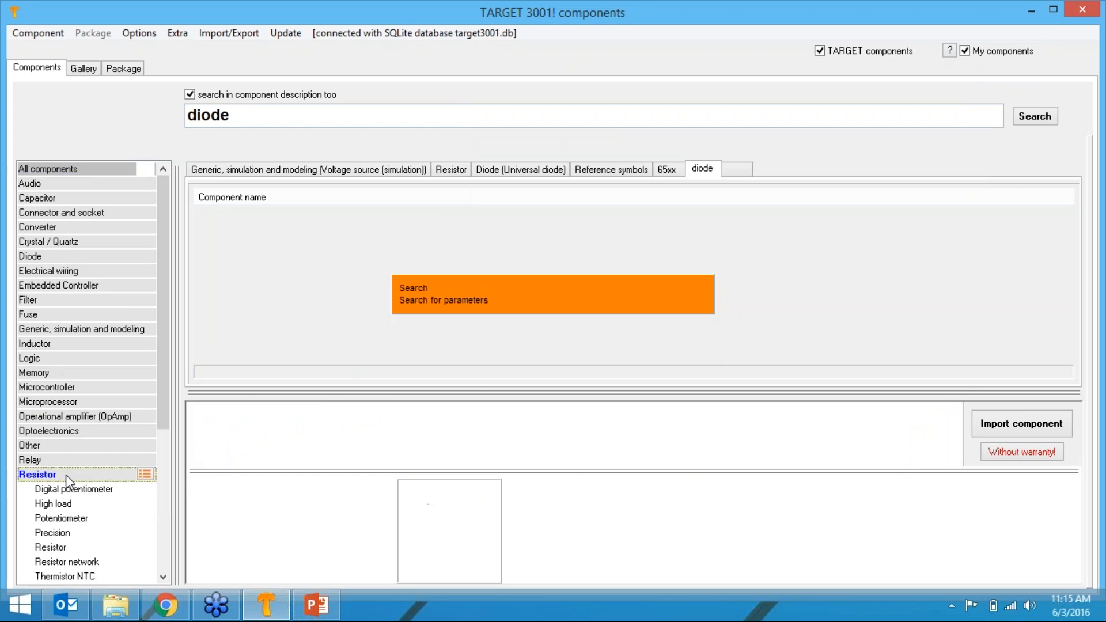
pyautogui.click(57, 547)
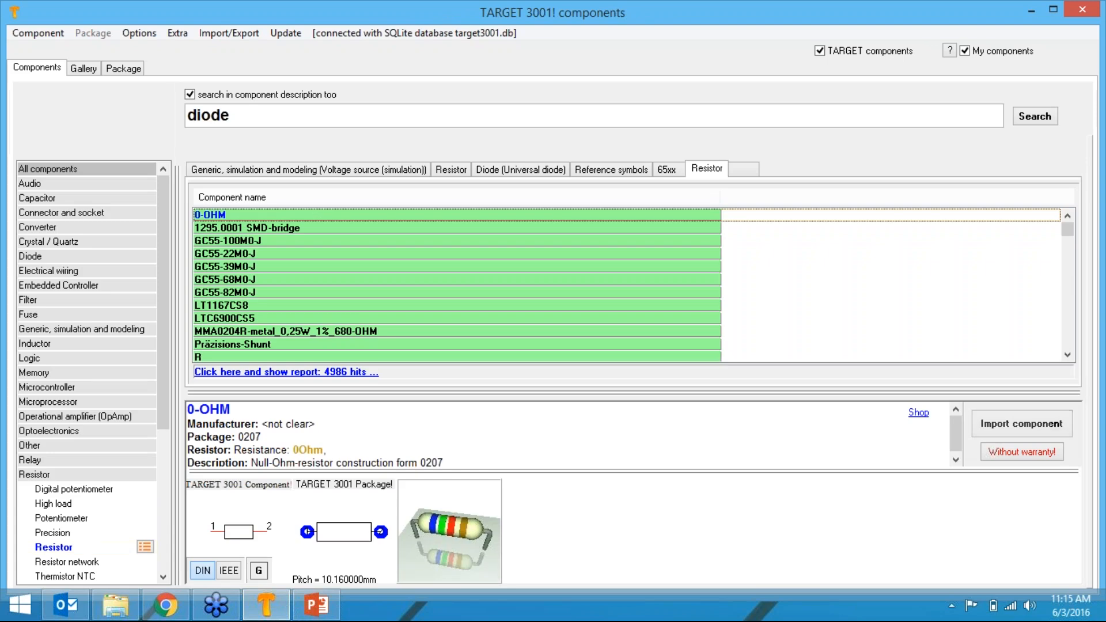
pyautogui.click(145, 546)
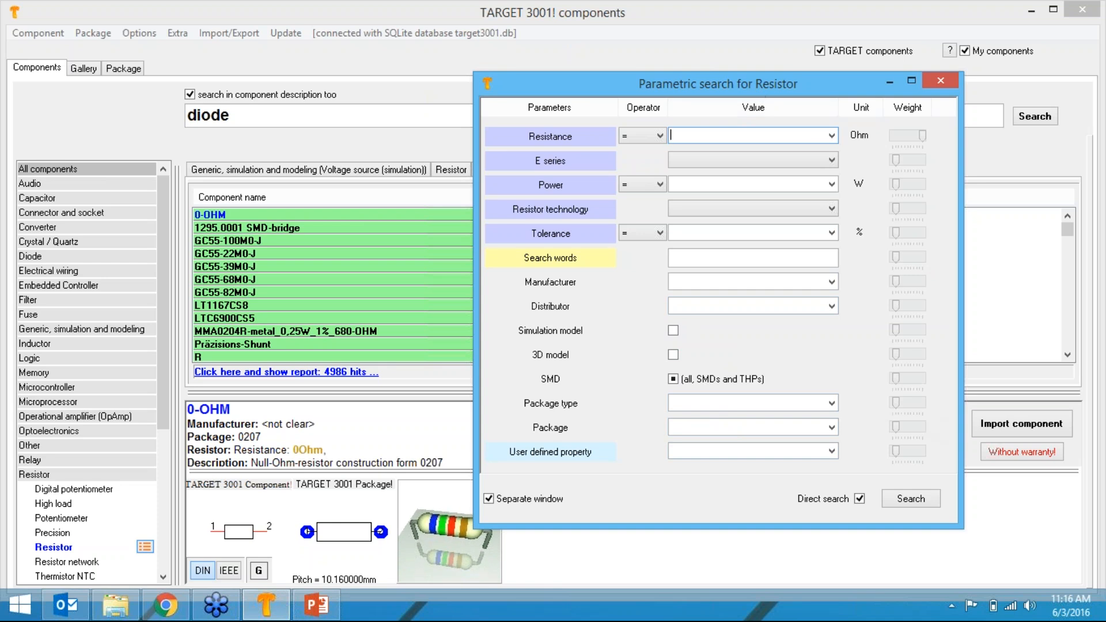
pyautogui.click(940, 80)
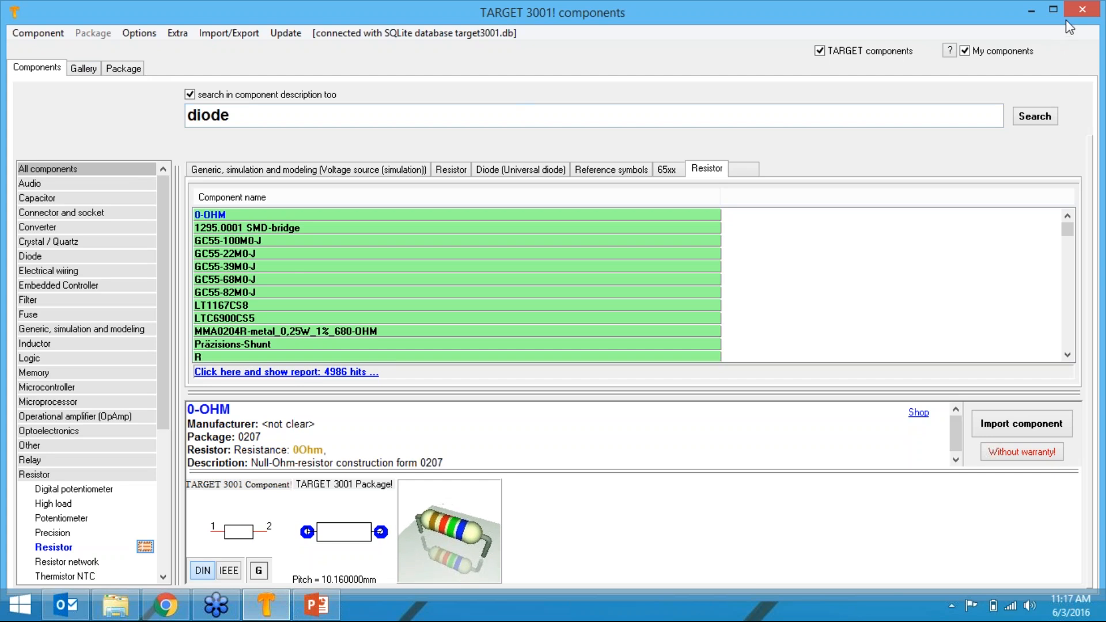
pyautogui.click(1080, 12)
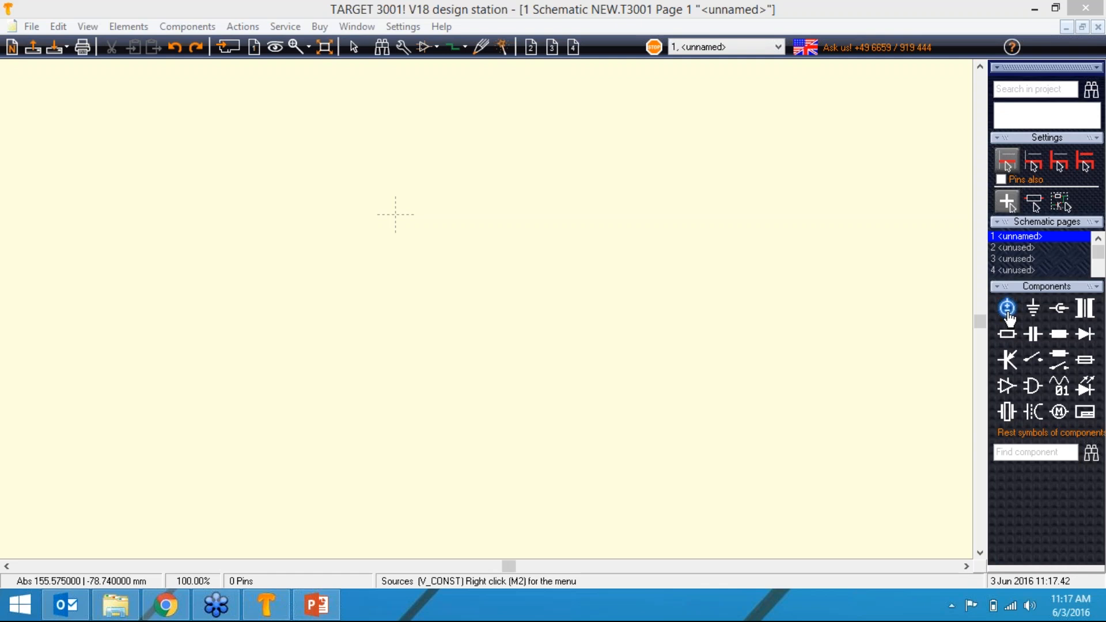
# Preview the simulation voltage sources from V_EXP through V_SINUS and close the component library.
pyautogui.hotkey('alt', 'Tab')
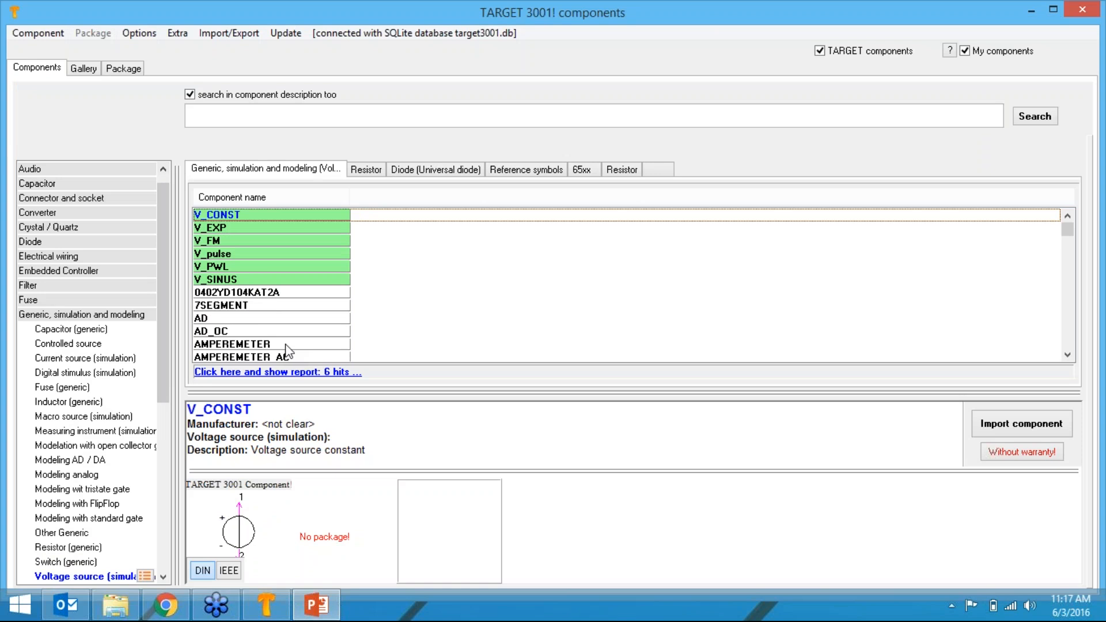
pyautogui.click(231, 227)
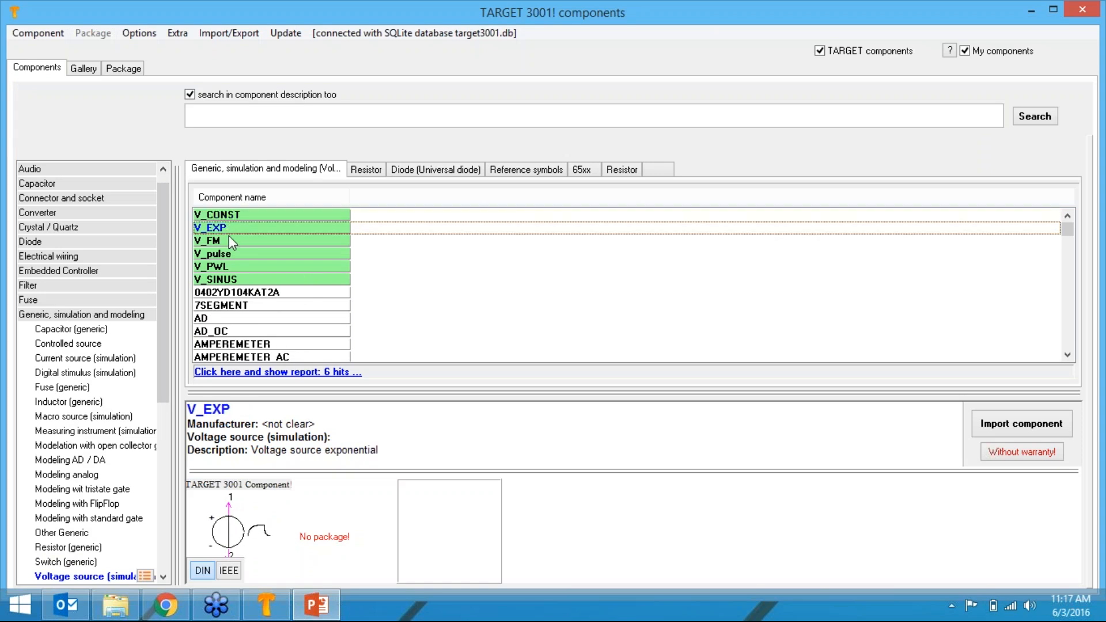
pyautogui.click(230, 240)
pyautogui.click(227, 254)
pyautogui.click(230, 267)
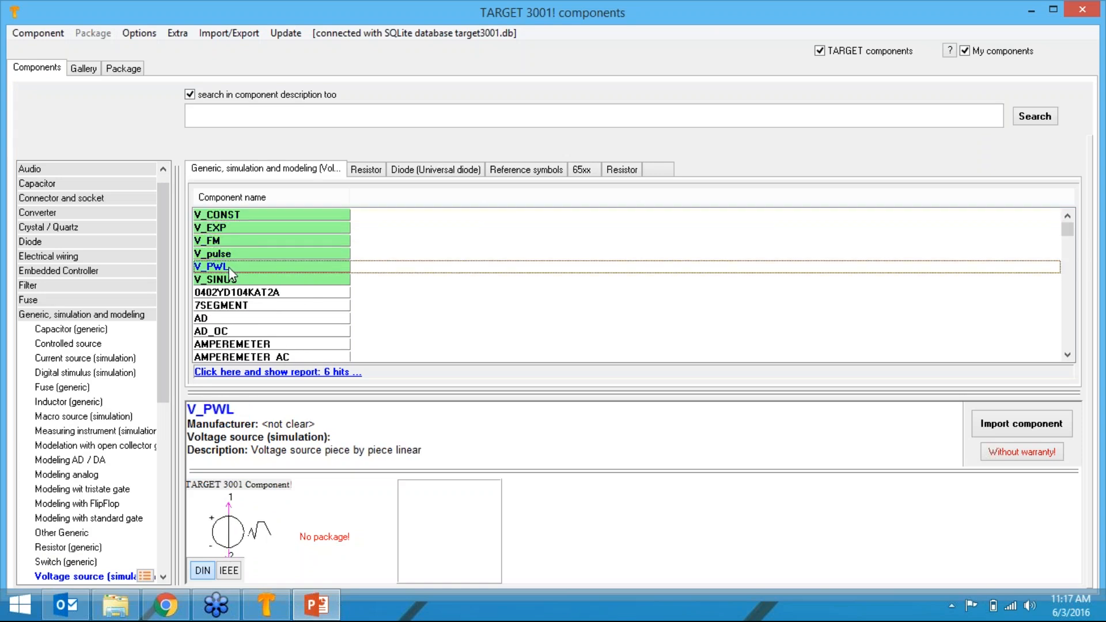
pyautogui.click(233, 280)
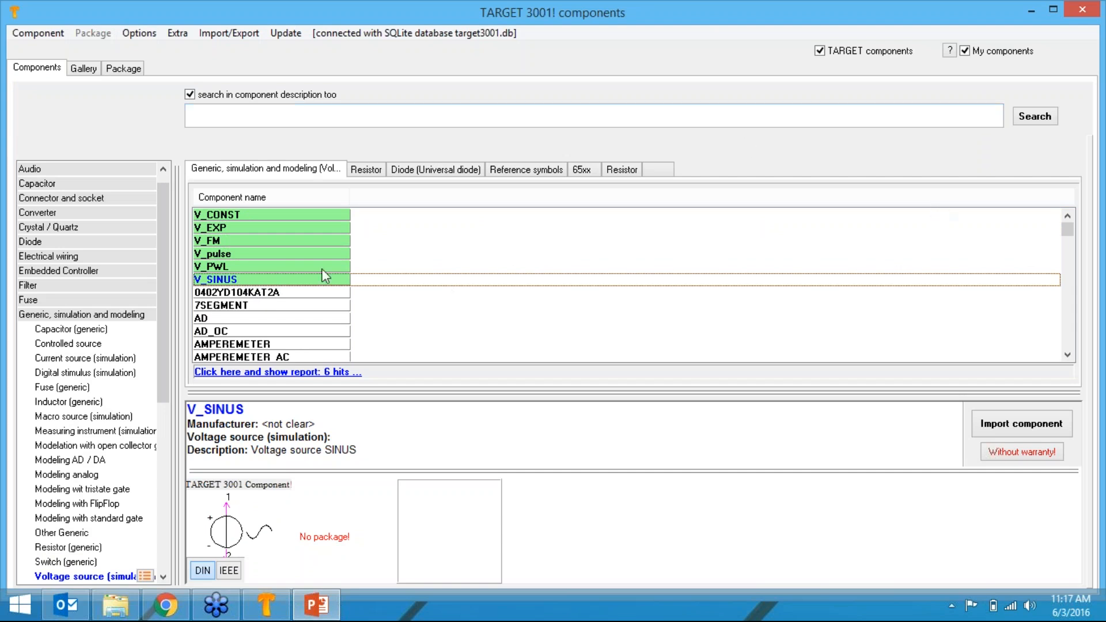
pyautogui.click(1082, 9)
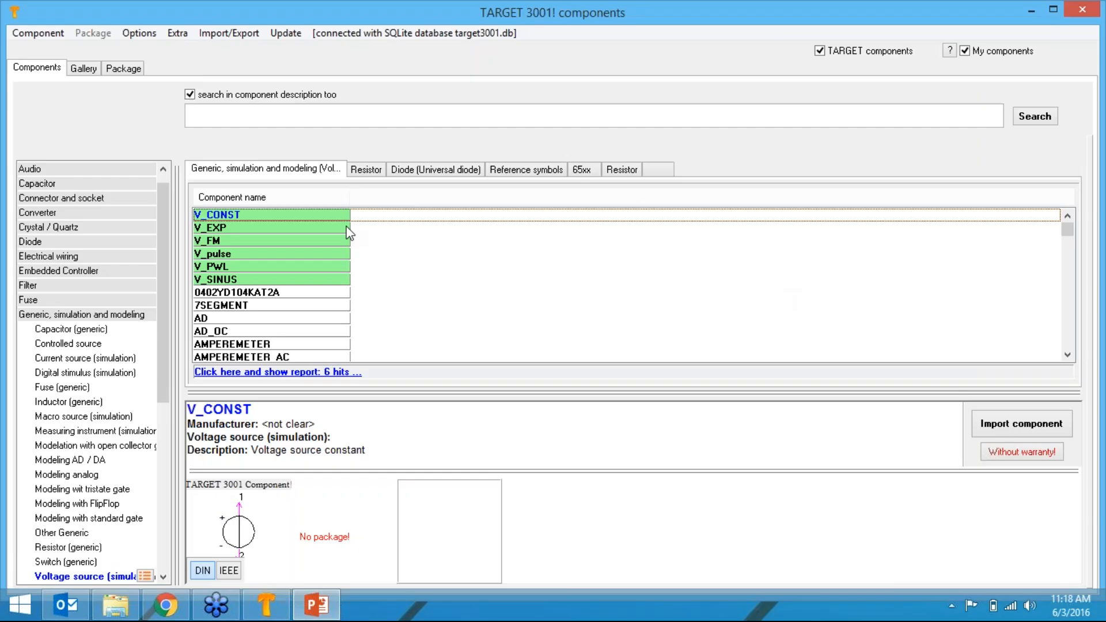
# Import the V_SINUS voltage source and place one instance on the left part of the schematic.
pyautogui.click(218, 280)
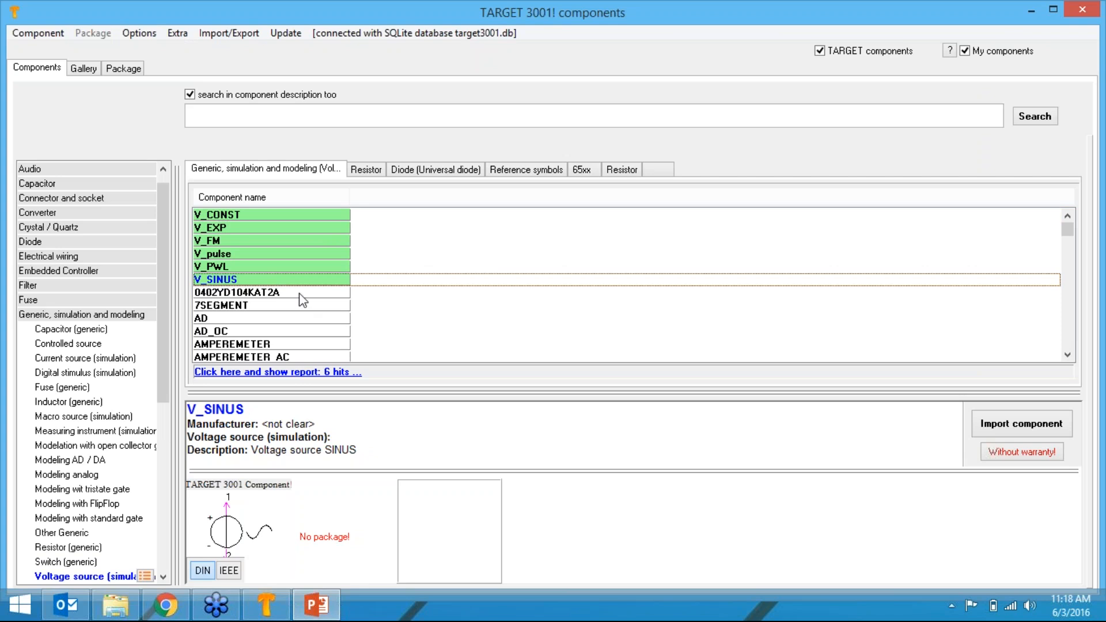
pyautogui.click(1021, 424)
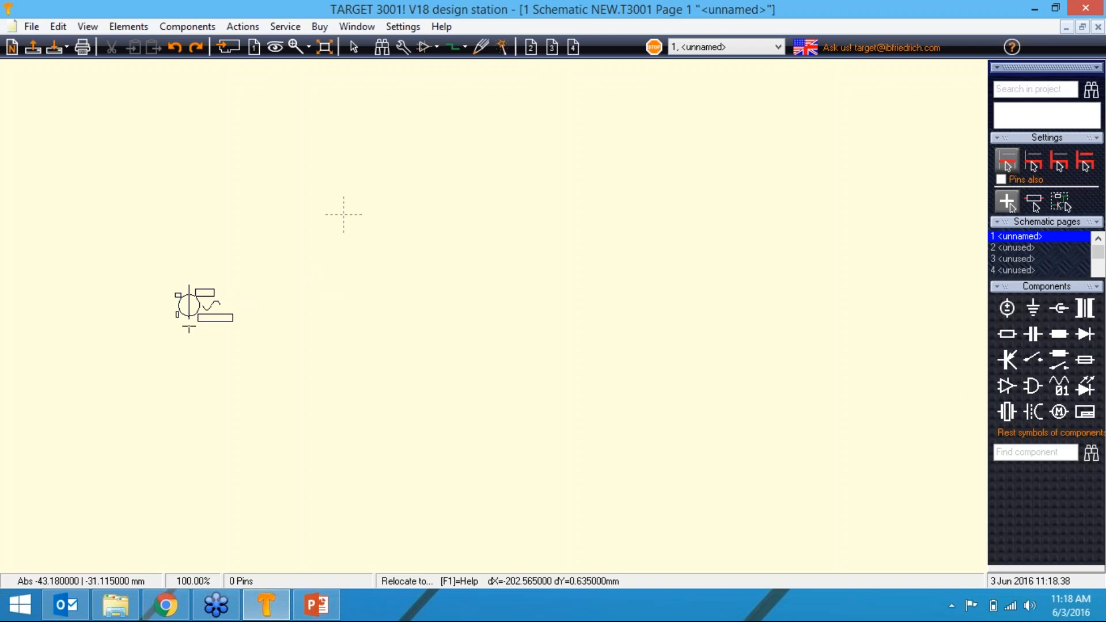
pyautogui.click(189, 327)
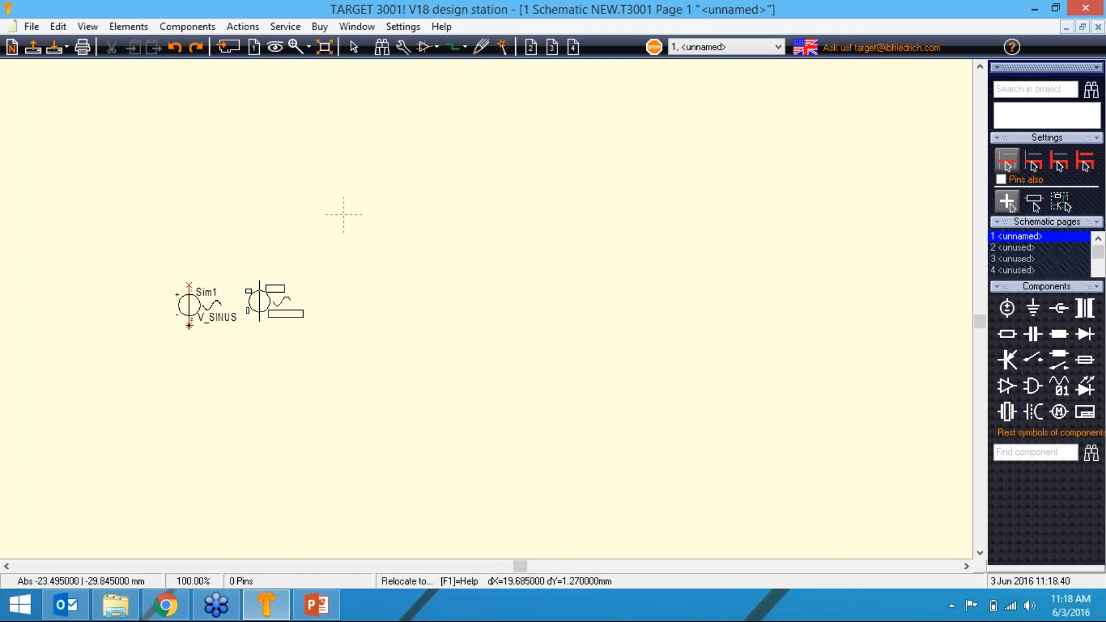
pyautogui.press('Escape')
# Place a 1N4148 rectifier diode on the schematic, above and to the right of the voltage source.
pyautogui.scroll(3, 489, 319)
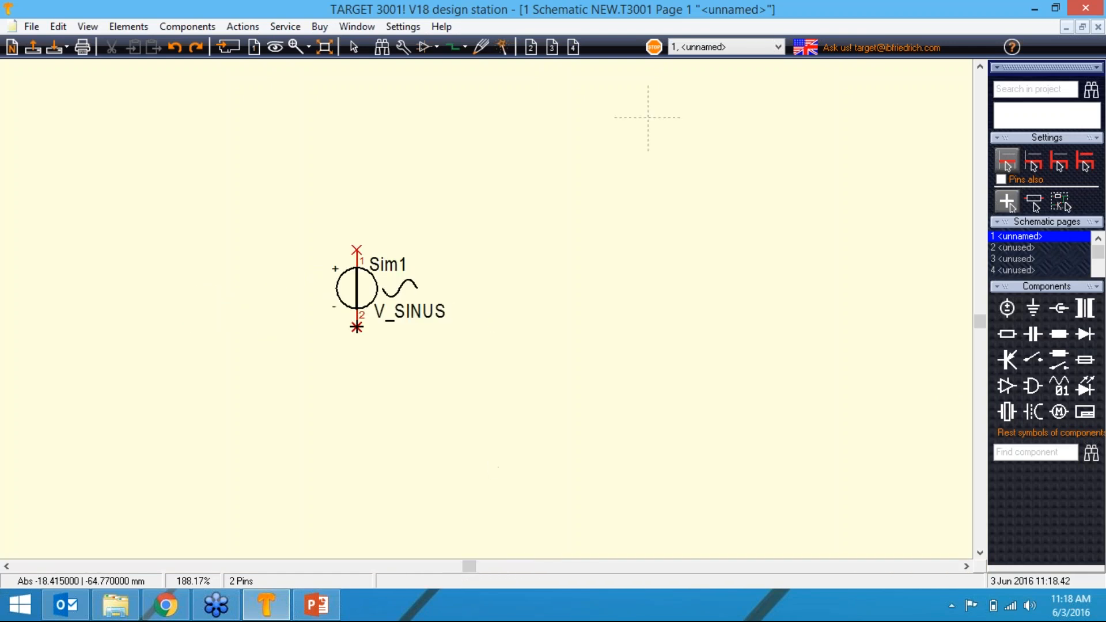
pyautogui.click(967, 566)
pyautogui.click(966, 567)
pyautogui.click(967, 566)
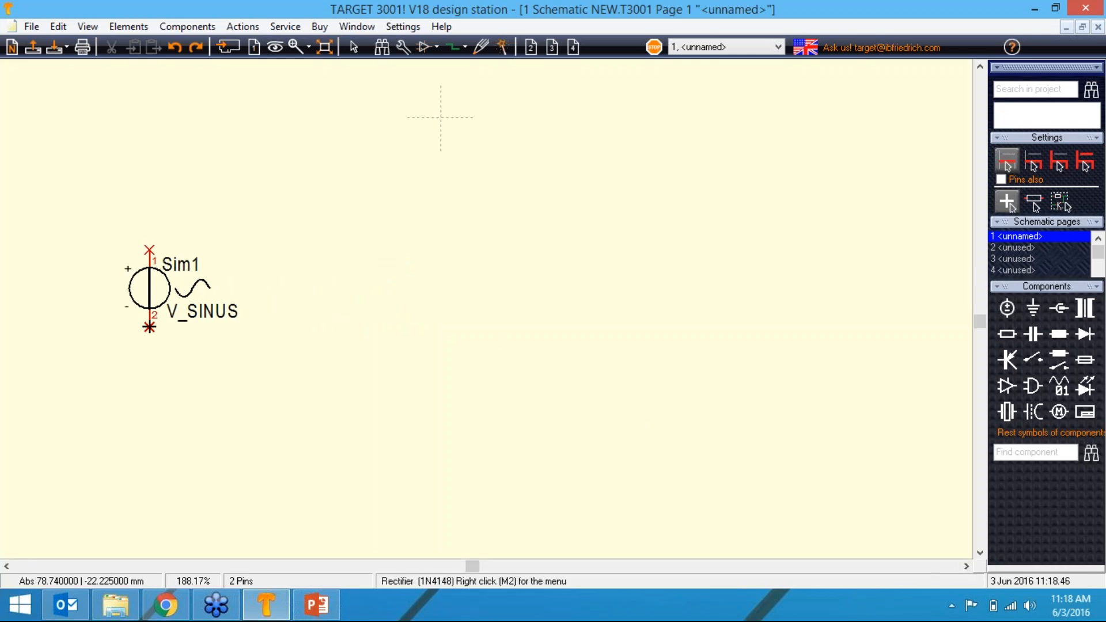
pyautogui.click(1087, 341)
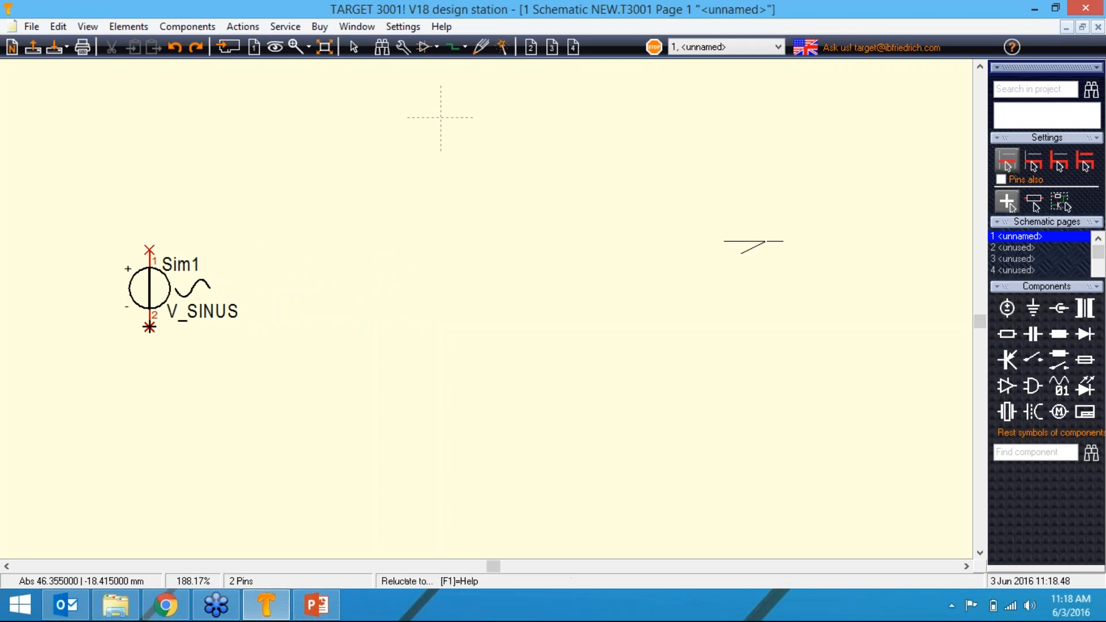
pyautogui.click(454, 186)
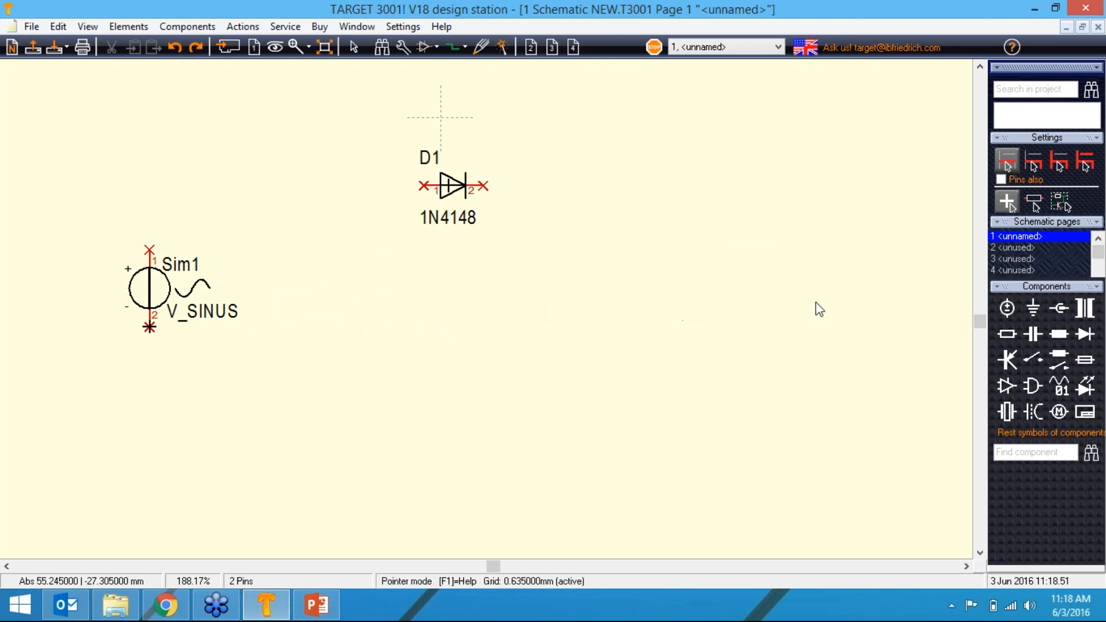
# List the resistors that have a simulation model and show the 1295.0001 SMD-bridge with its IEEE symbol.
pyautogui.click(1006, 337)
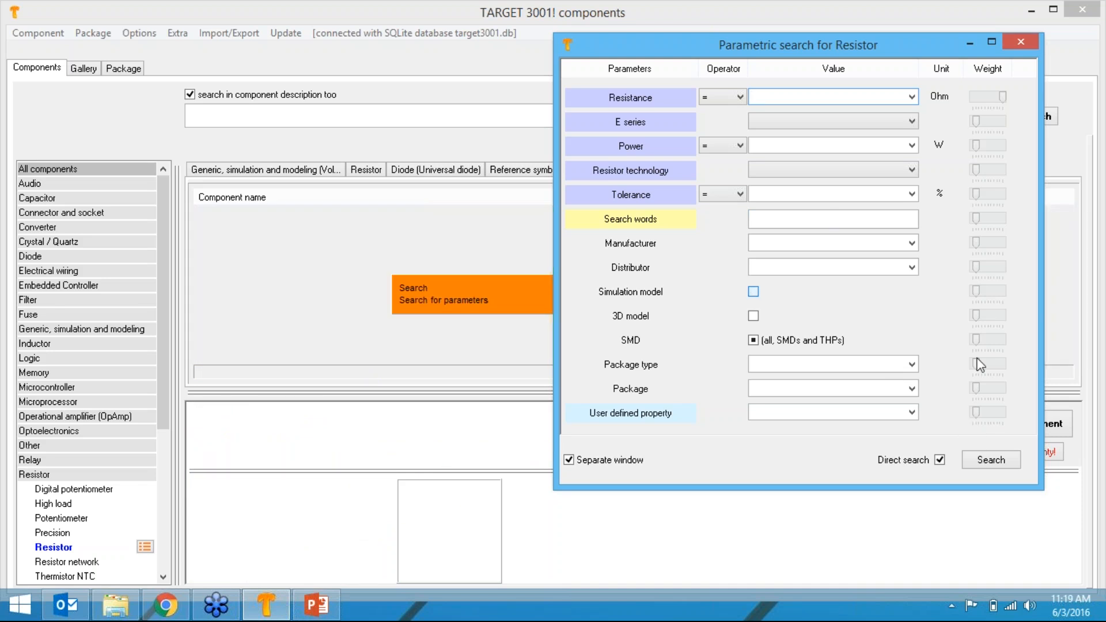
pyautogui.click(1021, 42)
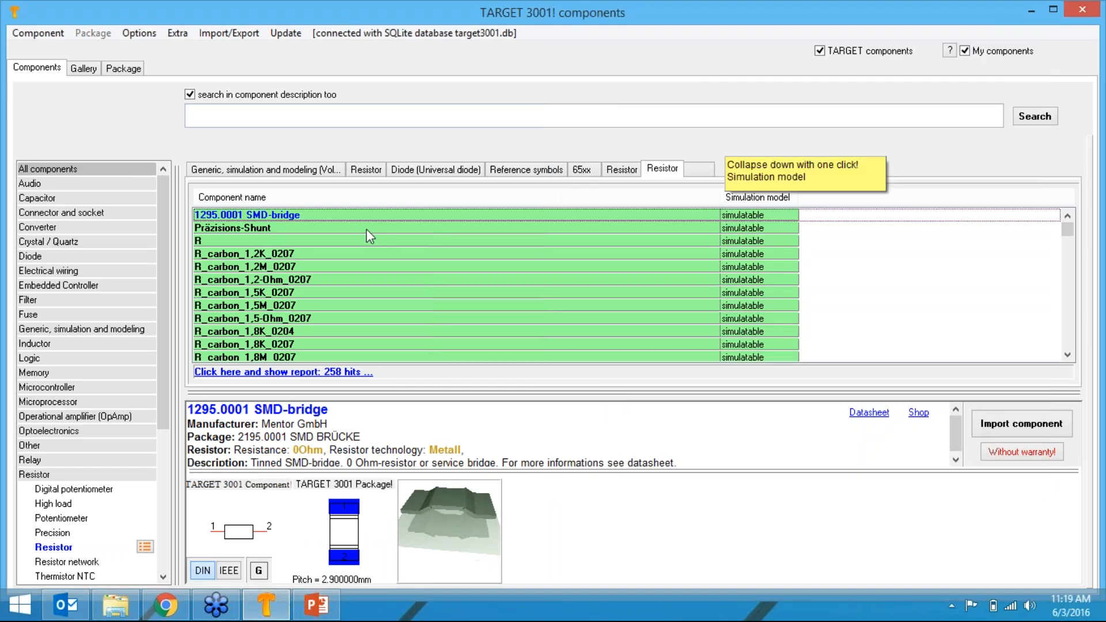
pyautogui.click(228, 570)
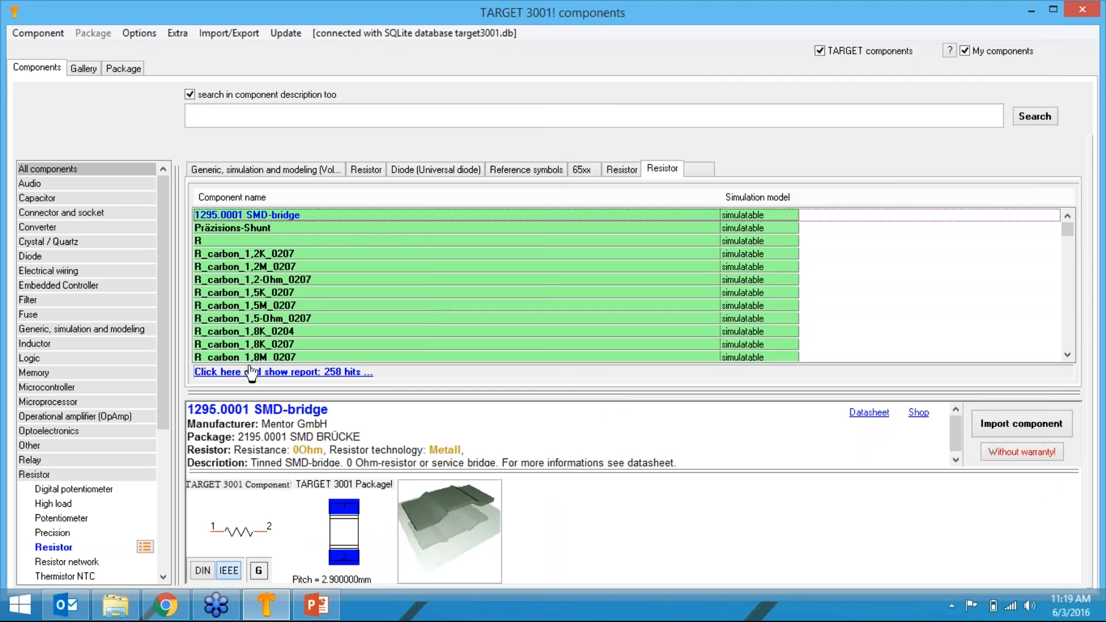
# Import the 1295.0001 SMD-bridge resistor and place one instance, rotated upright, to the lower right of the diode.
pyautogui.click(1007, 427)
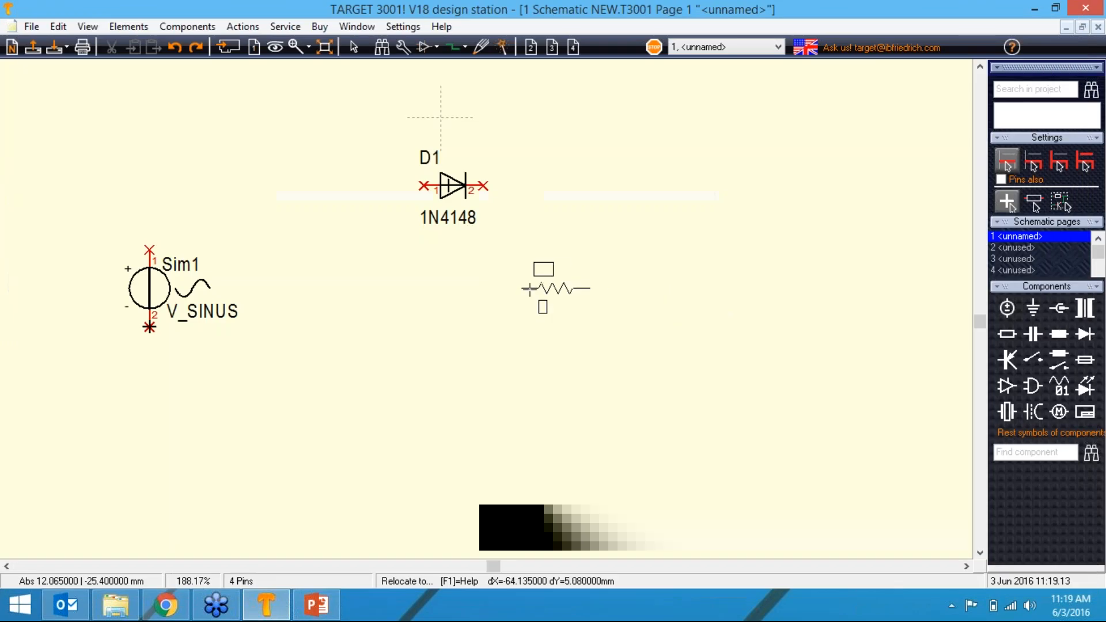
pyautogui.rightClick(628, 320)
pyautogui.click(628, 319)
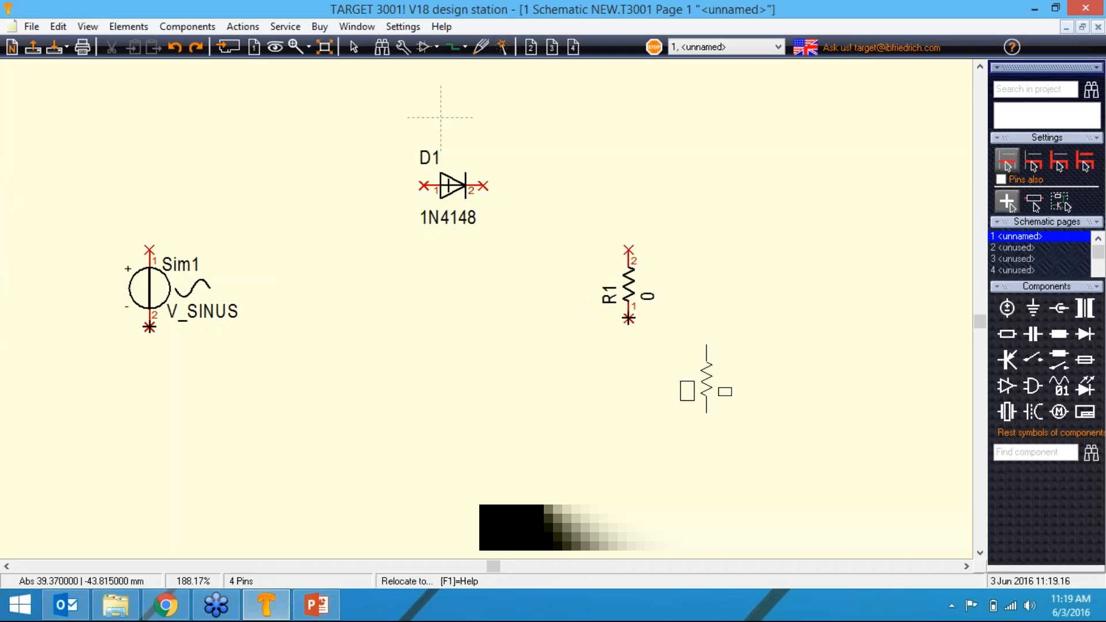
pyautogui.press('Escape')
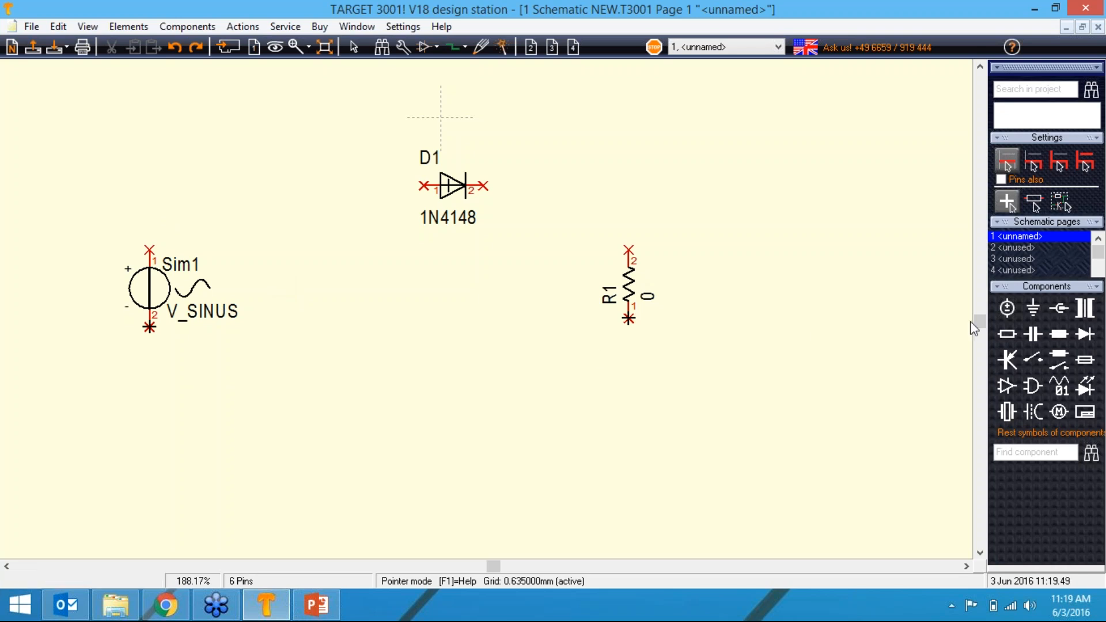
# Open the connector components from the schematic and search the library for "1x2".
pyautogui.click(1058, 312)
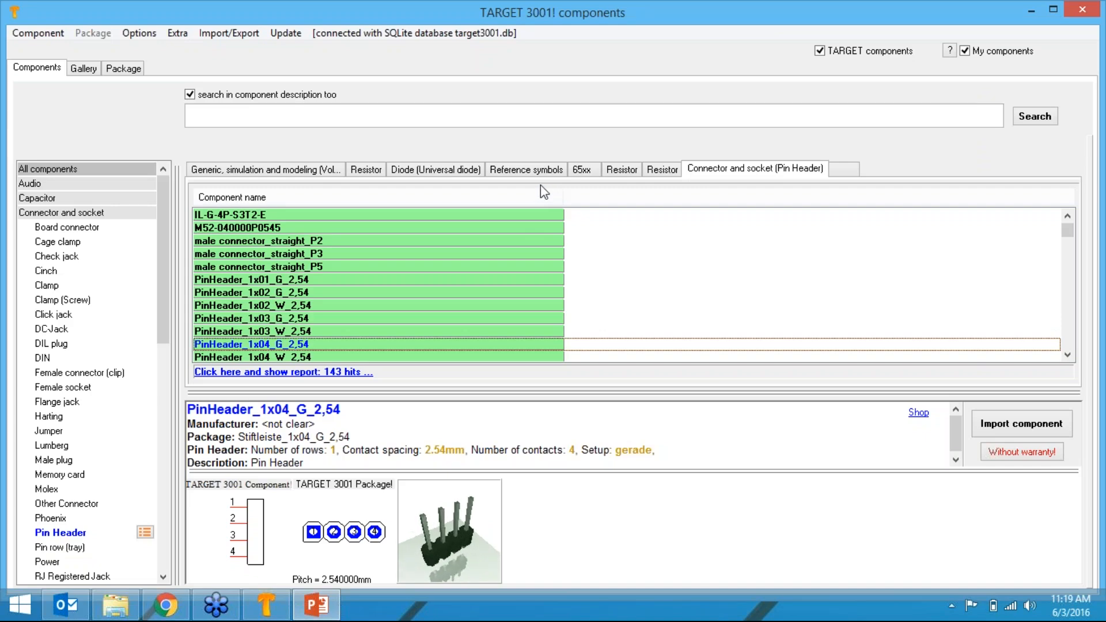
pyautogui.click(339, 116)
pyautogui.write('1')
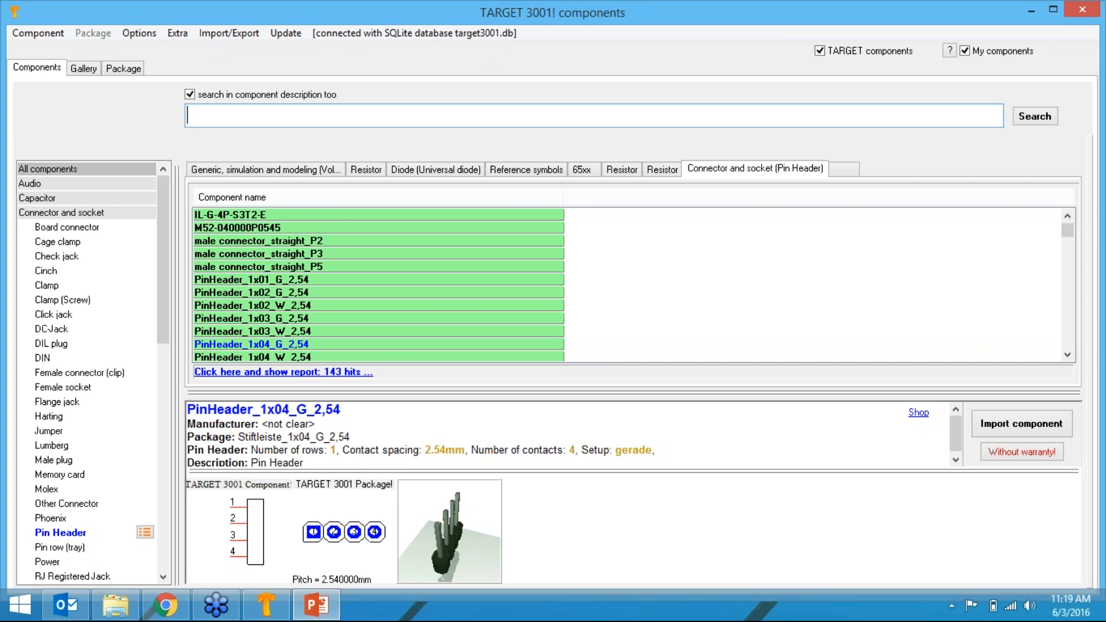
pyautogui.write('x2')
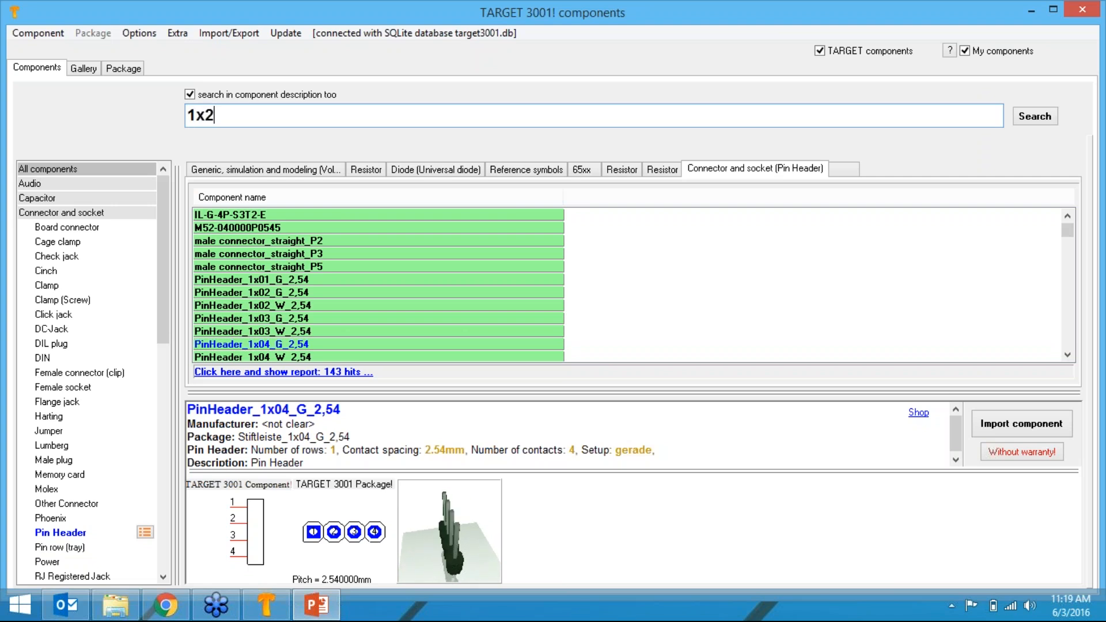
pyautogui.click(1030, 118)
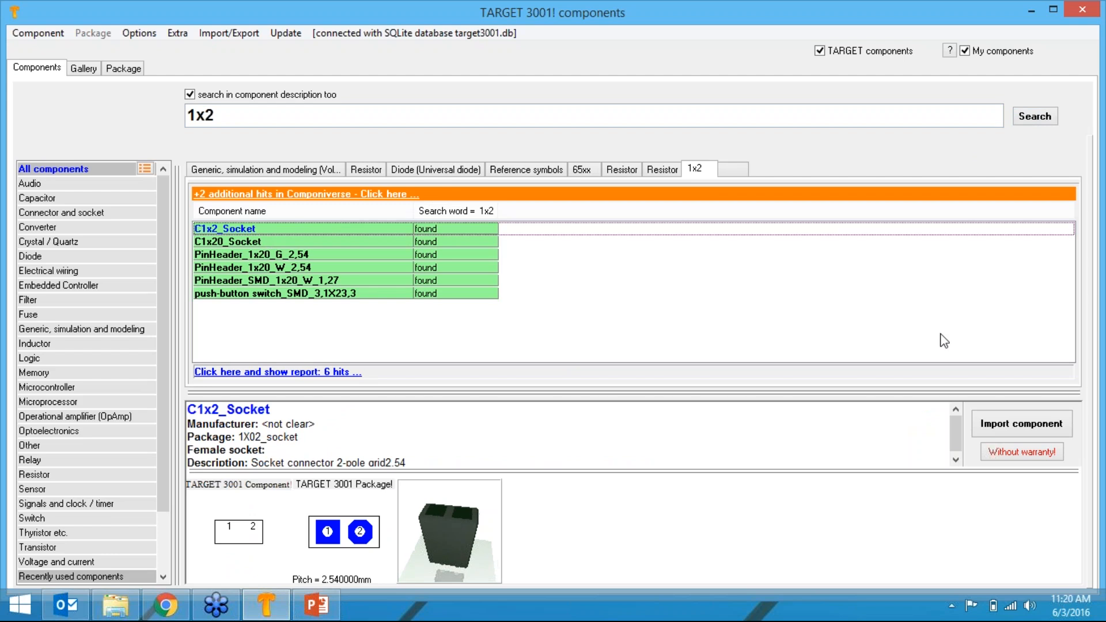
# Import the C1x2_Socket connector and place it, rotated upright, between the voltage source and the diode.
pyautogui.click(1000, 429)
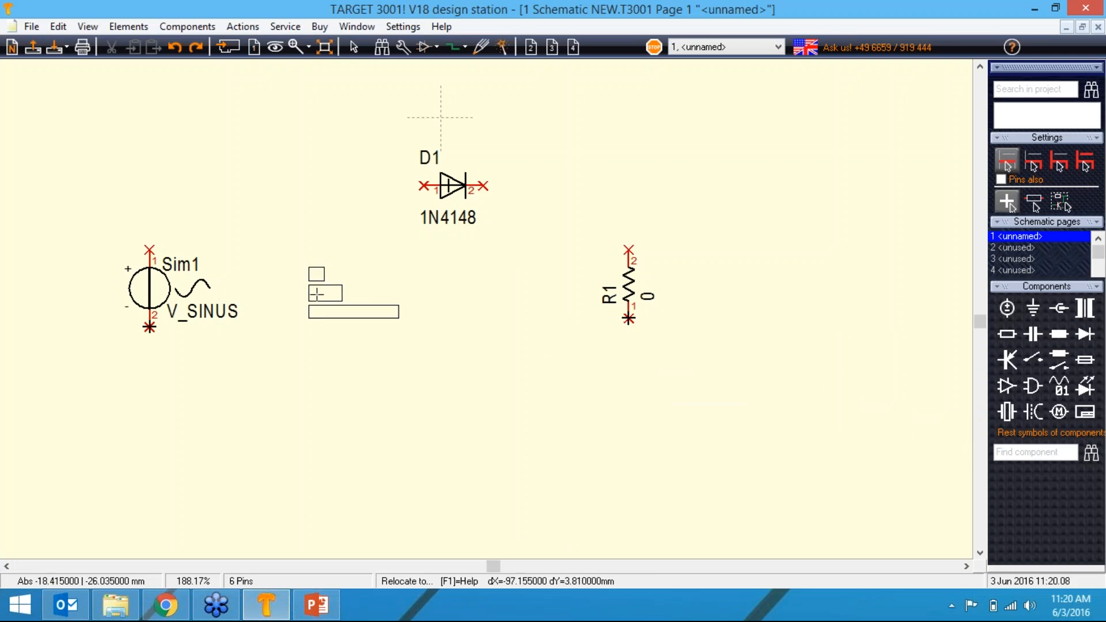
pyautogui.press('r')
pyautogui.click(303, 280)
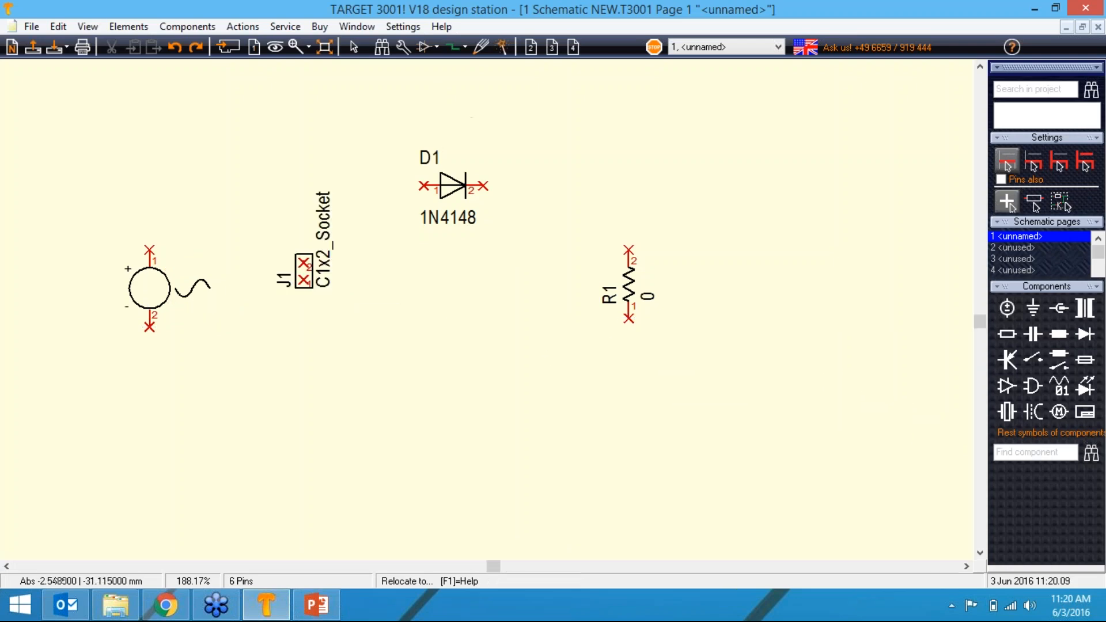
pyautogui.press('Escape')
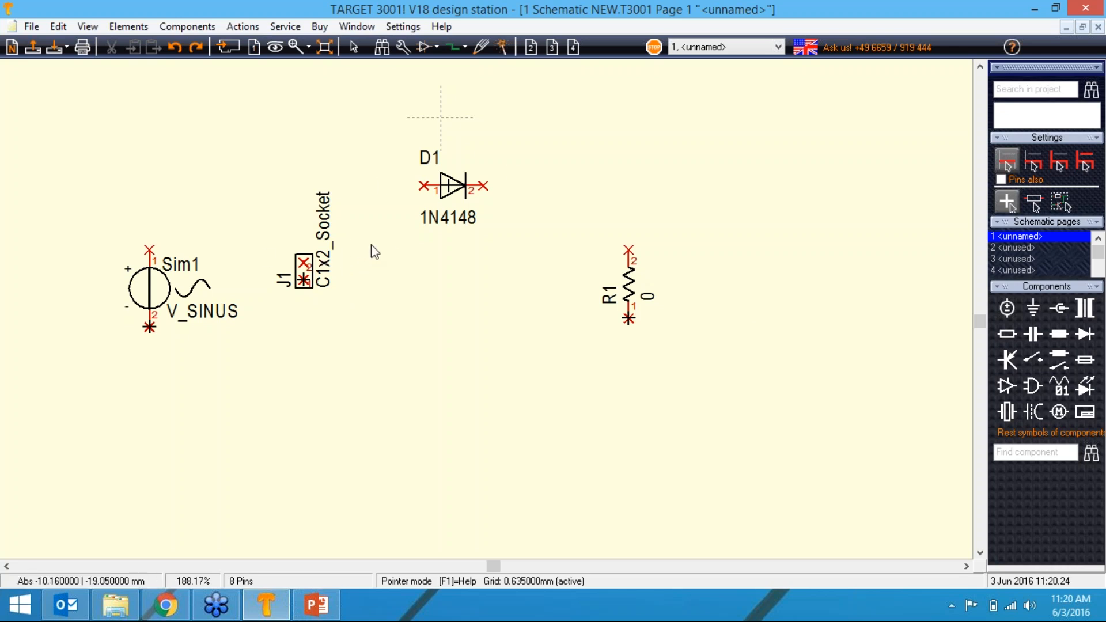
# Wire pin 1 of the V_SINUS source to pin 2 of socket J1 and from there to pin 1 of diode D1.
pyautogui.click(454, 48)
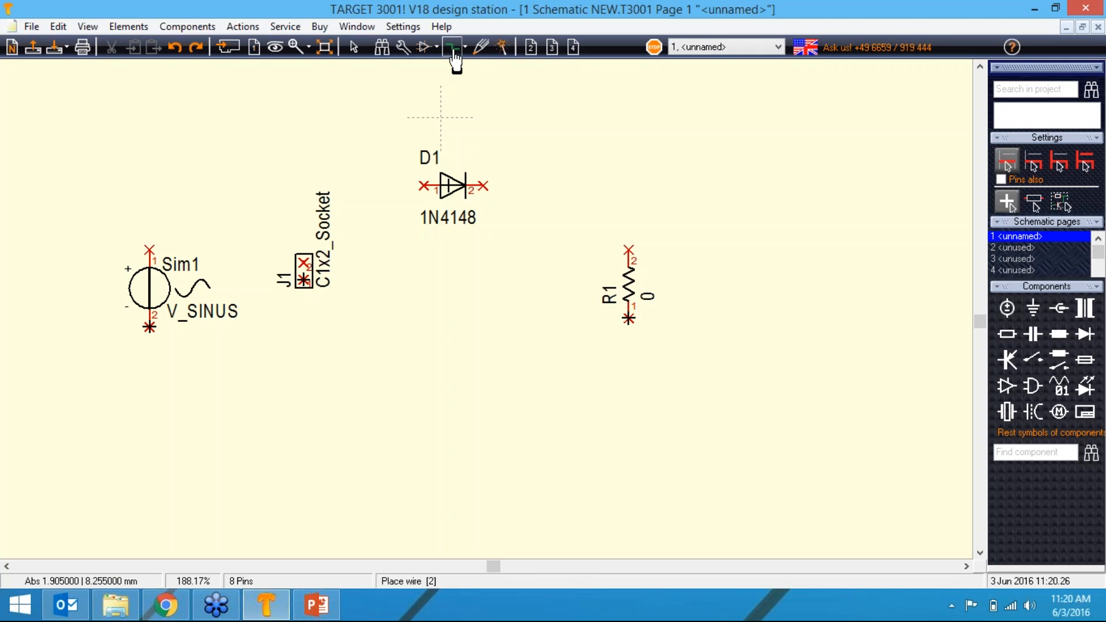
pyautogui.click(455, 48)
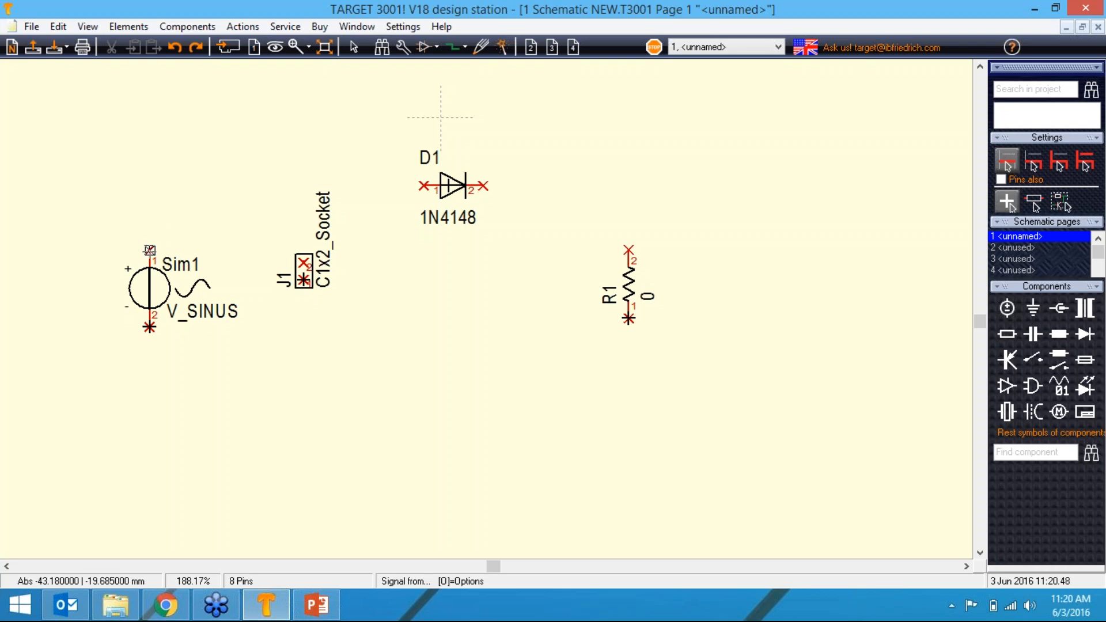
pyautogui.click(150, 250)
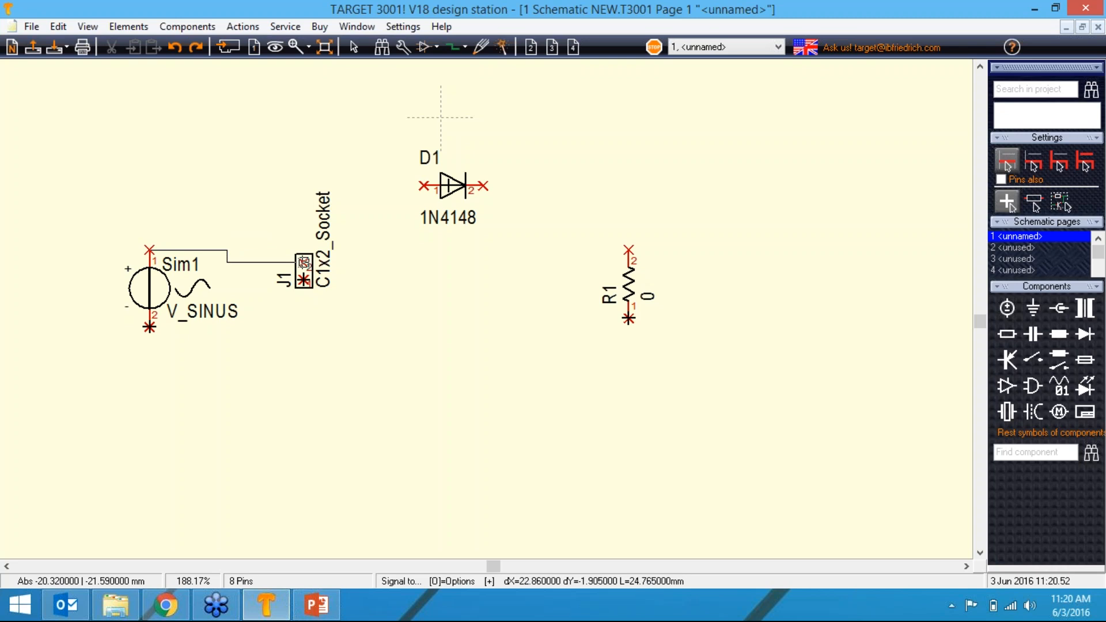
pyautogui.click(305, 263)
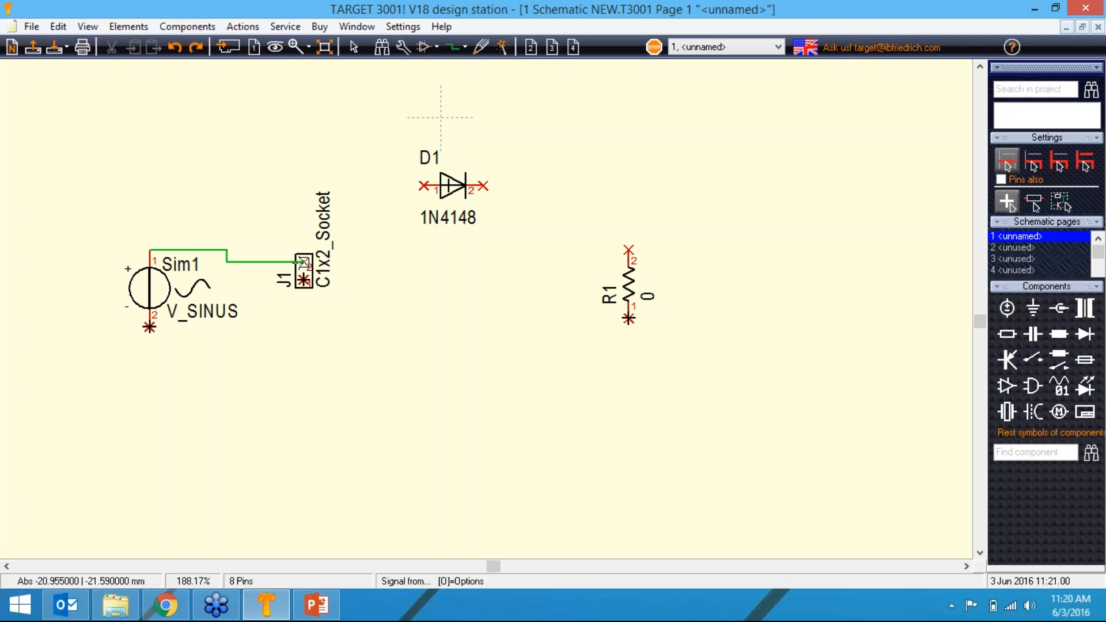
pyautogui.click(304, 262)
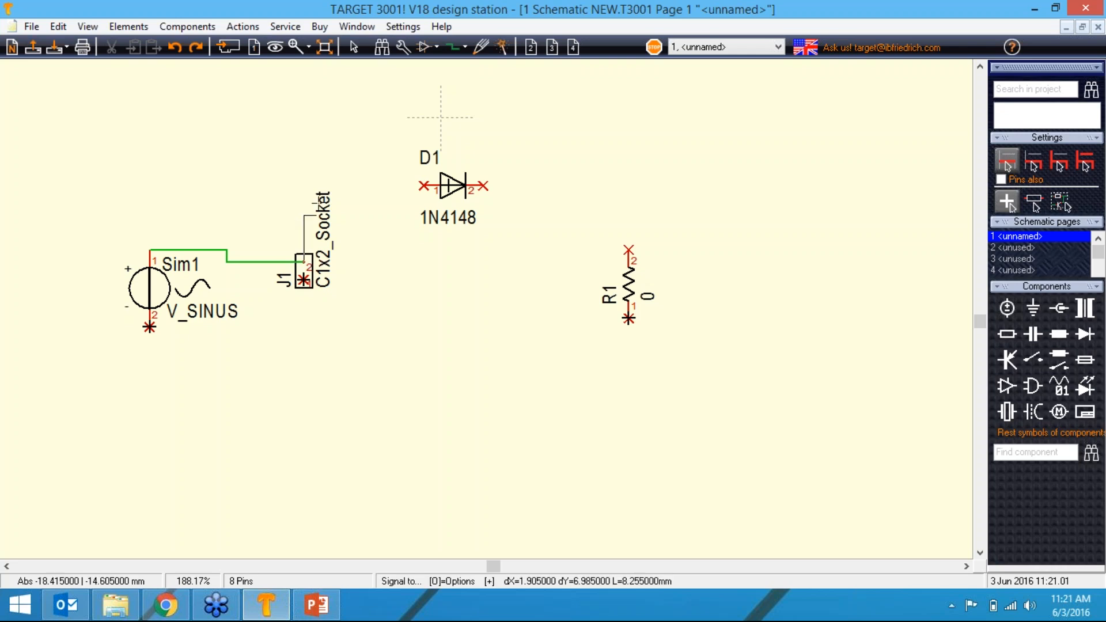
pyautogui.click(424, 186)
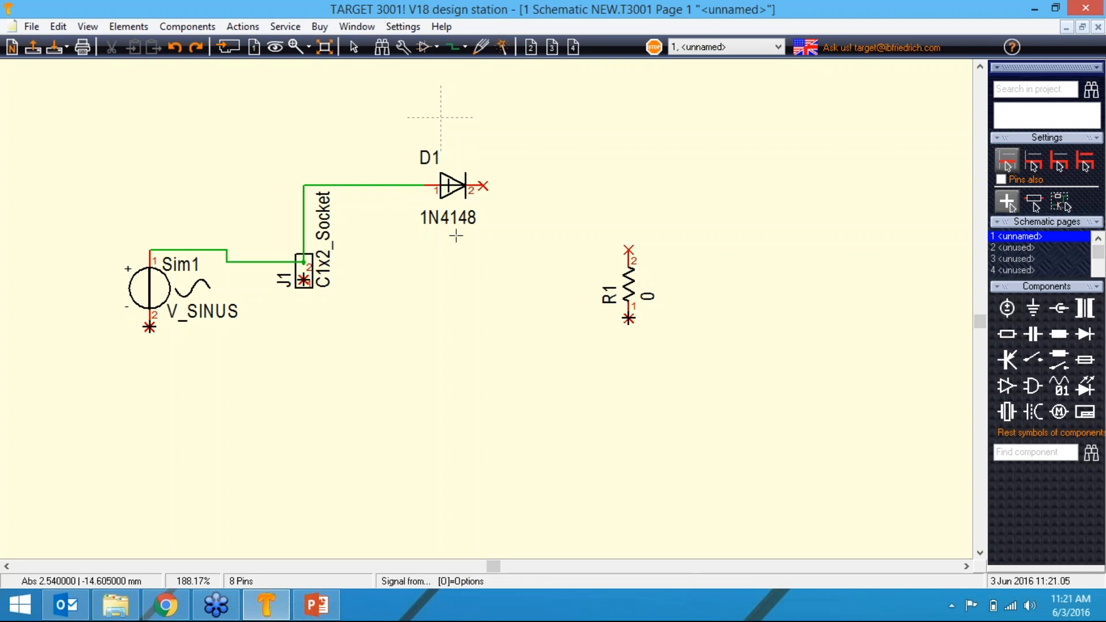
# Wire pin 2 of diode D1 to pin 2 of resistor R1, and pin 2 of the source to pin 1 of socket J1.
pyautogui.click(482, 186)
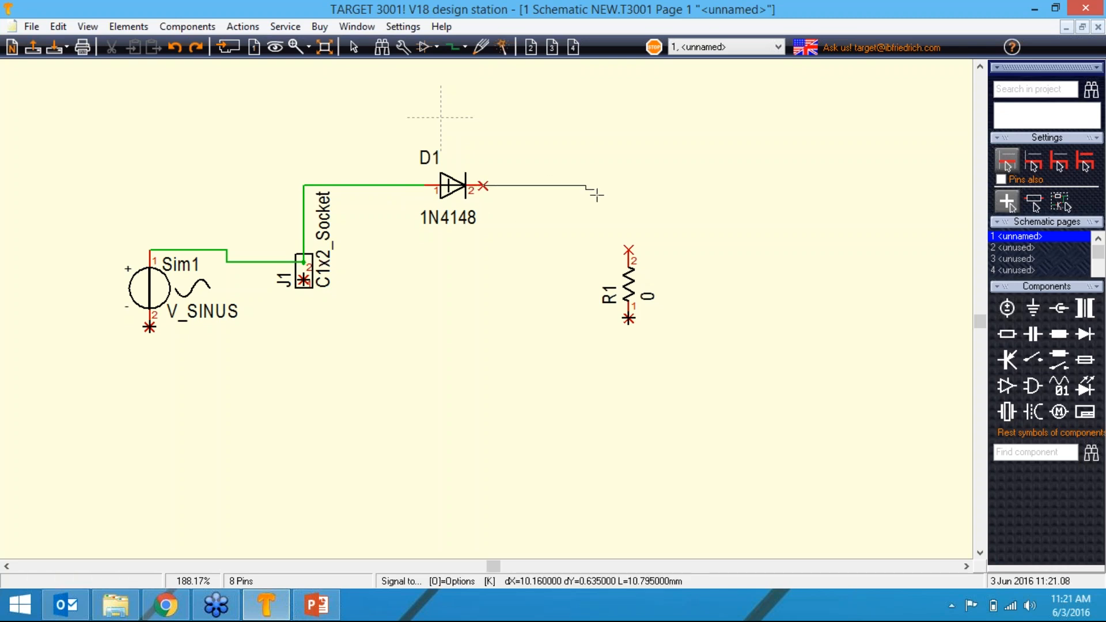
pyautogui.click(628, 250)
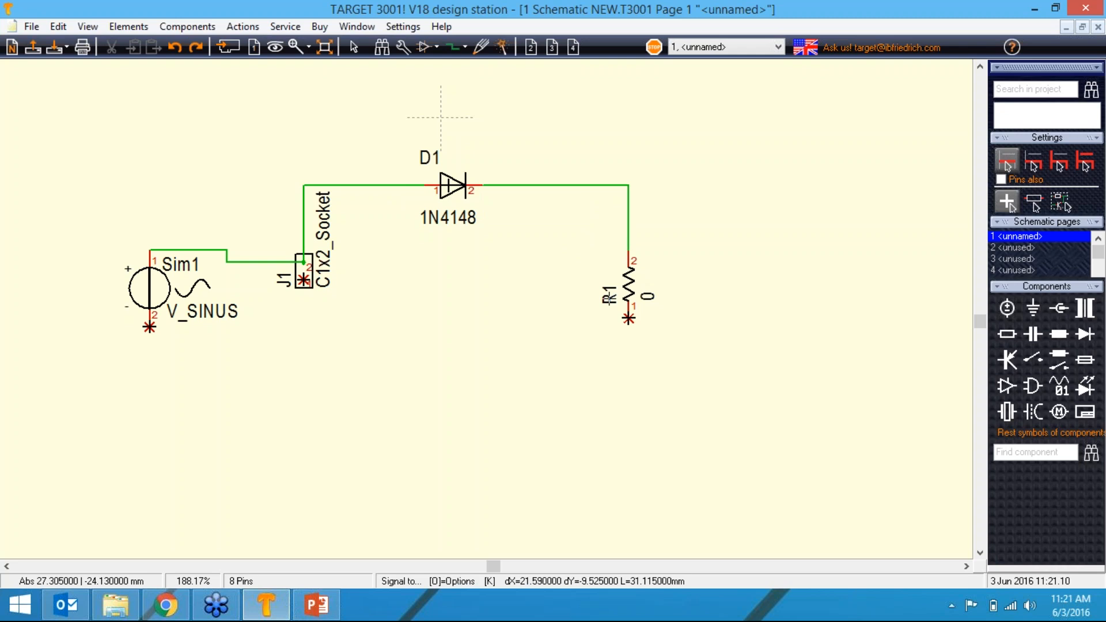
pyautogui.click(149, 326)
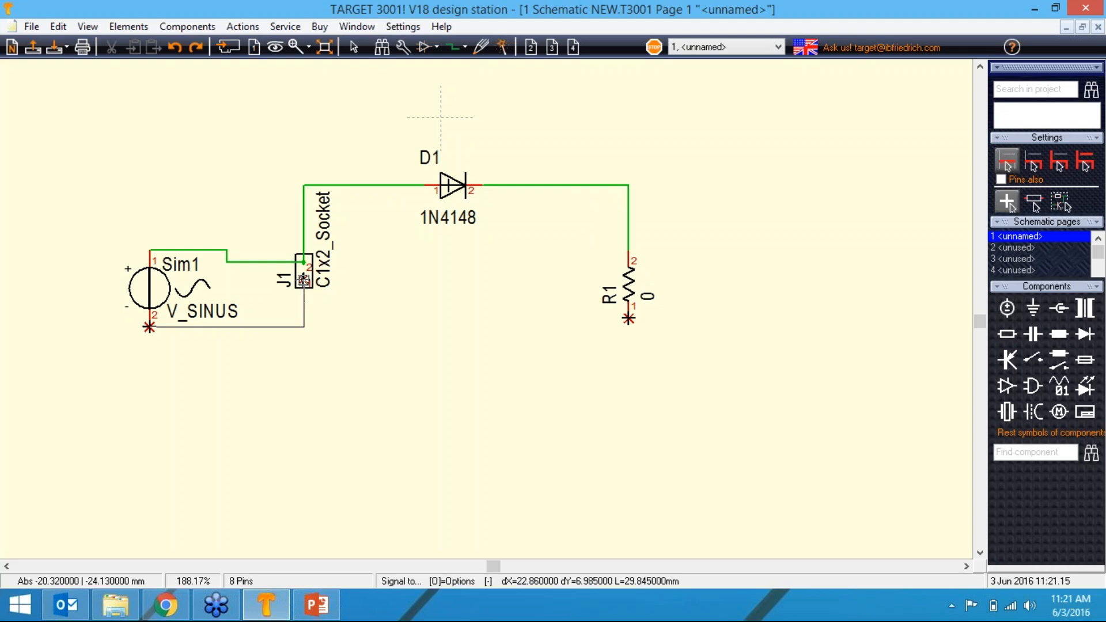
pyautogui.click(304, 280)
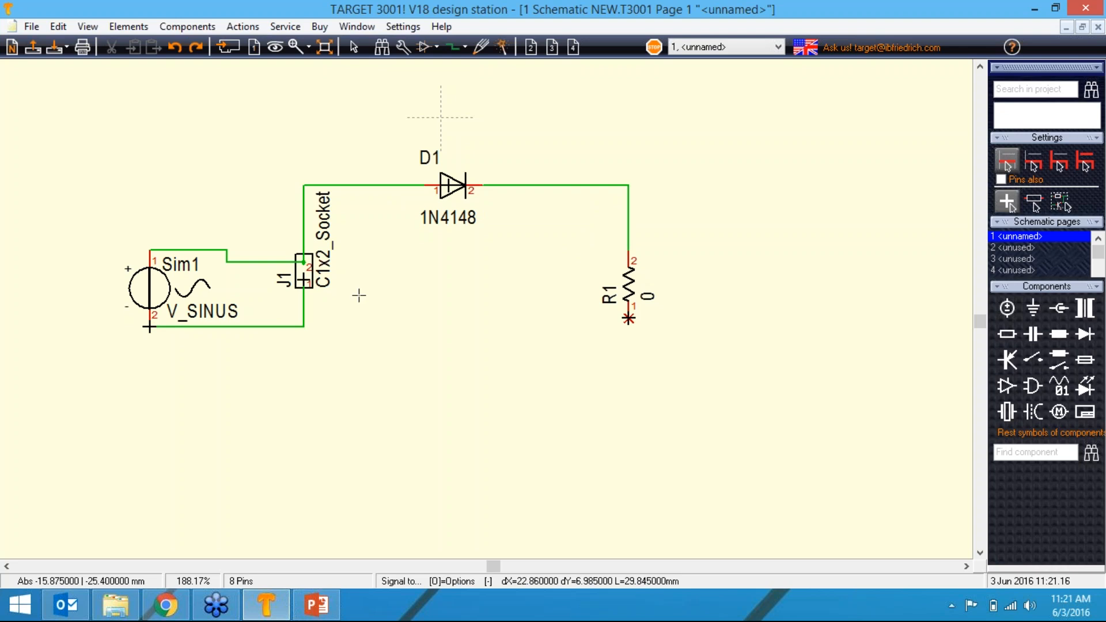
# Wire pin 1 of socket J1 to pin 1 of resistor R1 to close the circuit.
pyautogui.click(304, 280)
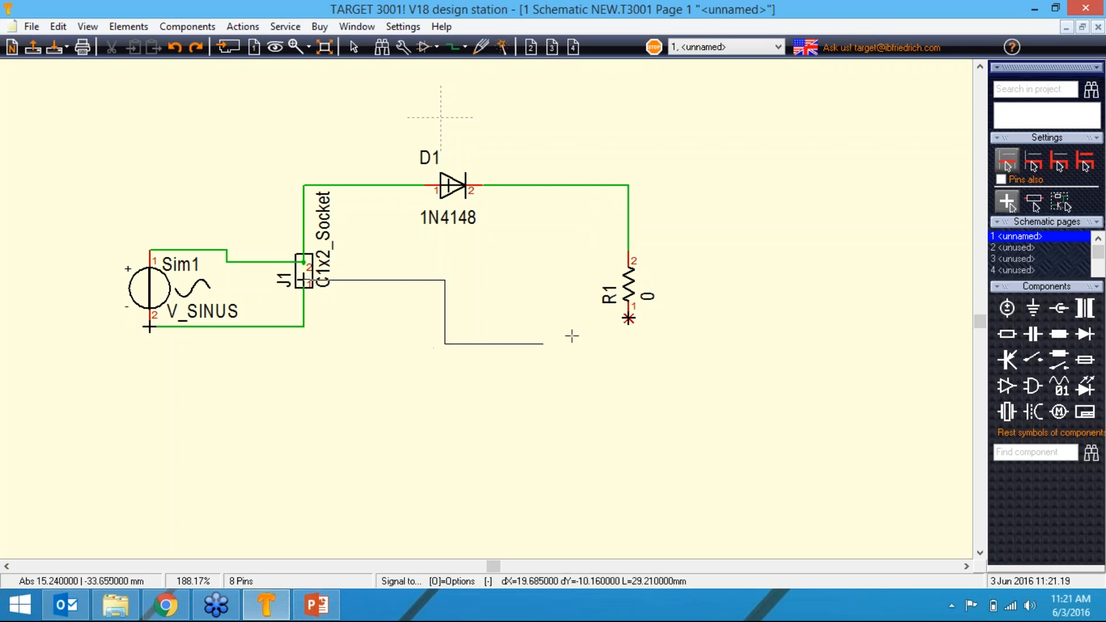
pyautogui.click(627, 318)
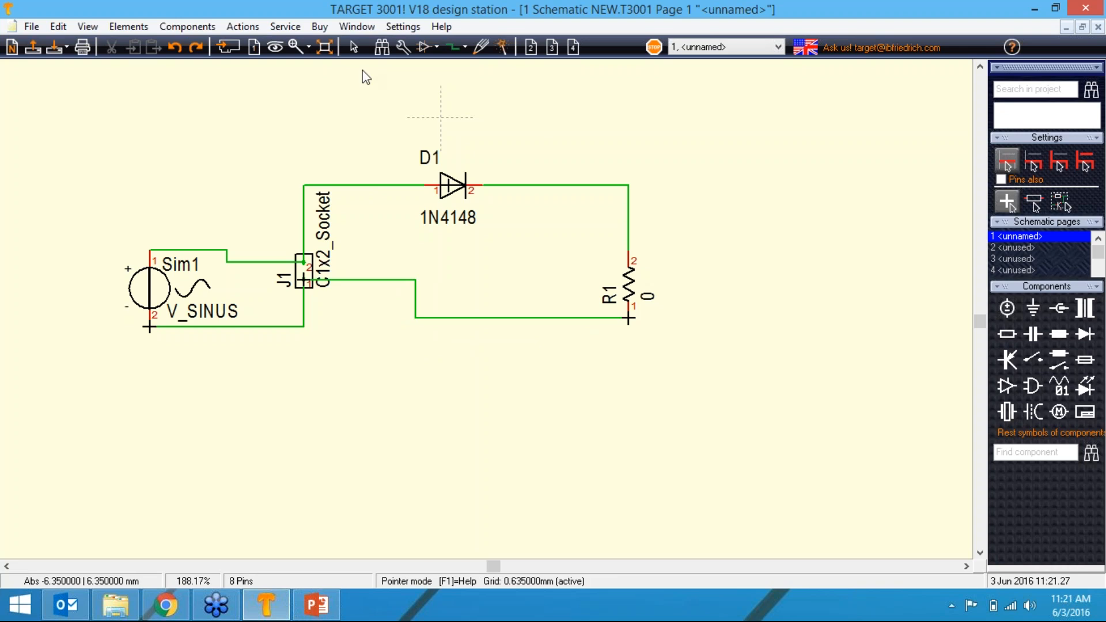
pyautogui.click(328, 54)
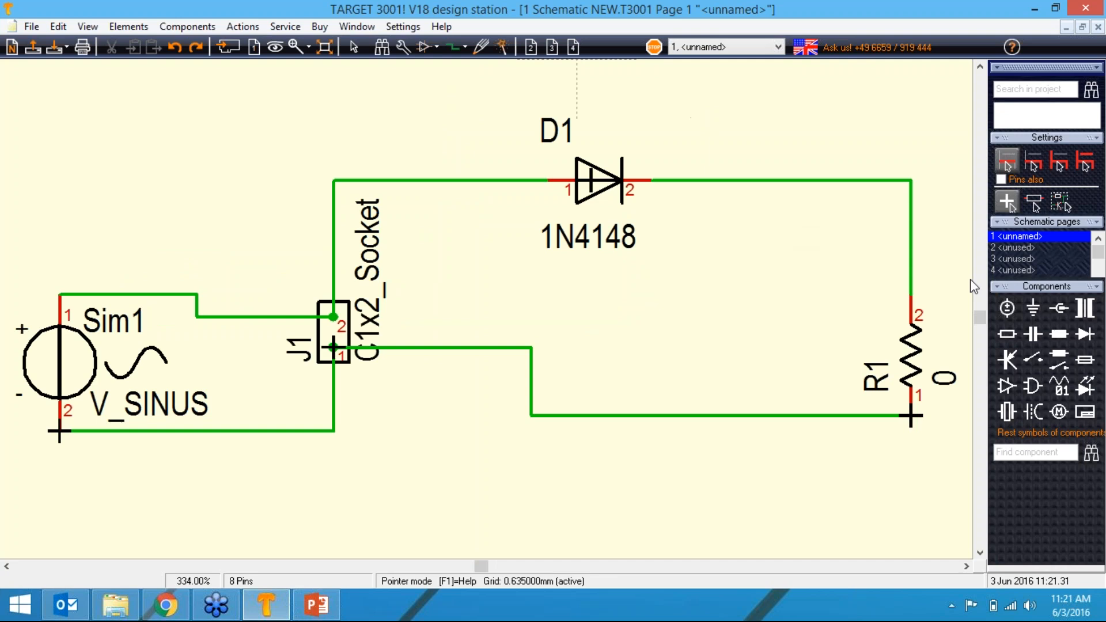
# Place a ground symbol, rotated so its connection faces up, just below the lower wire between J1 and R1.
pyautogui.click(1034, 314)
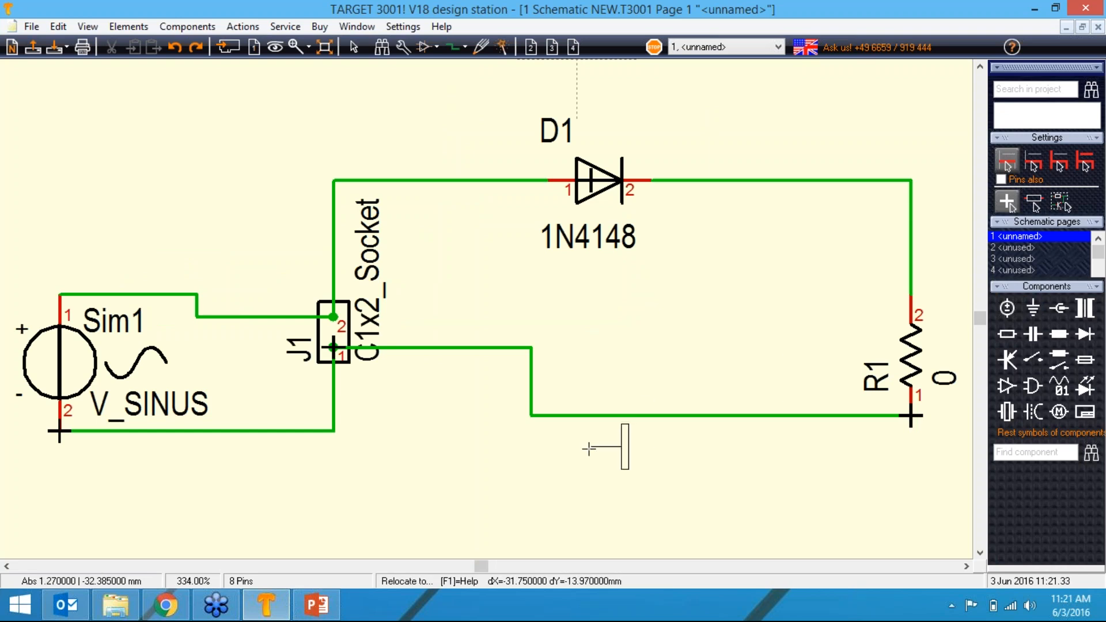
pyautogui.rightClick(588, 449)
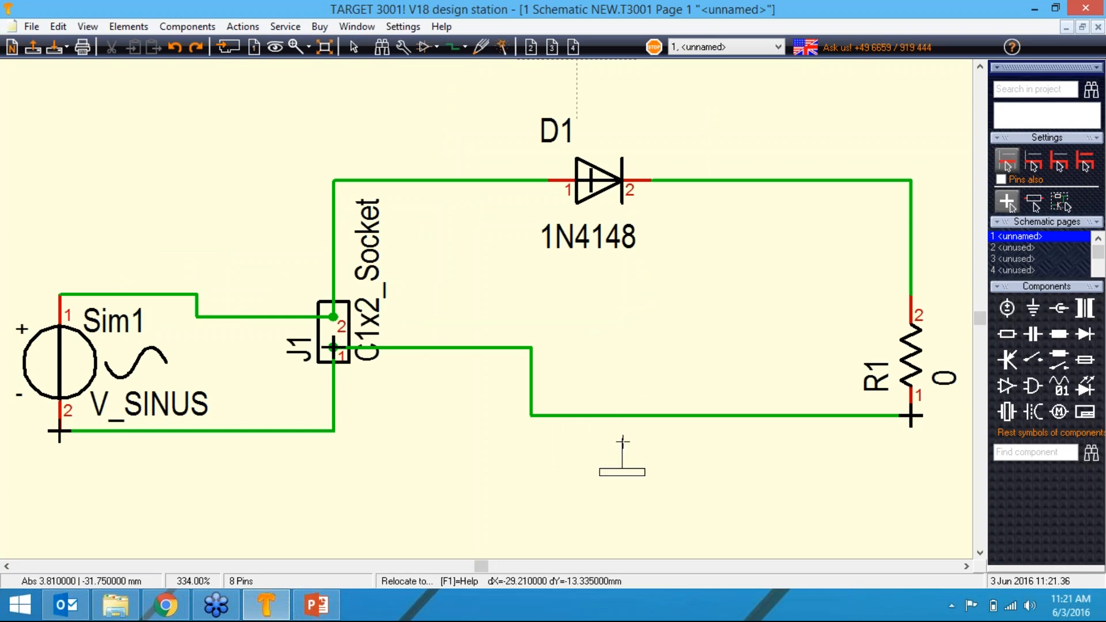
pyautogui.click(624, 443)
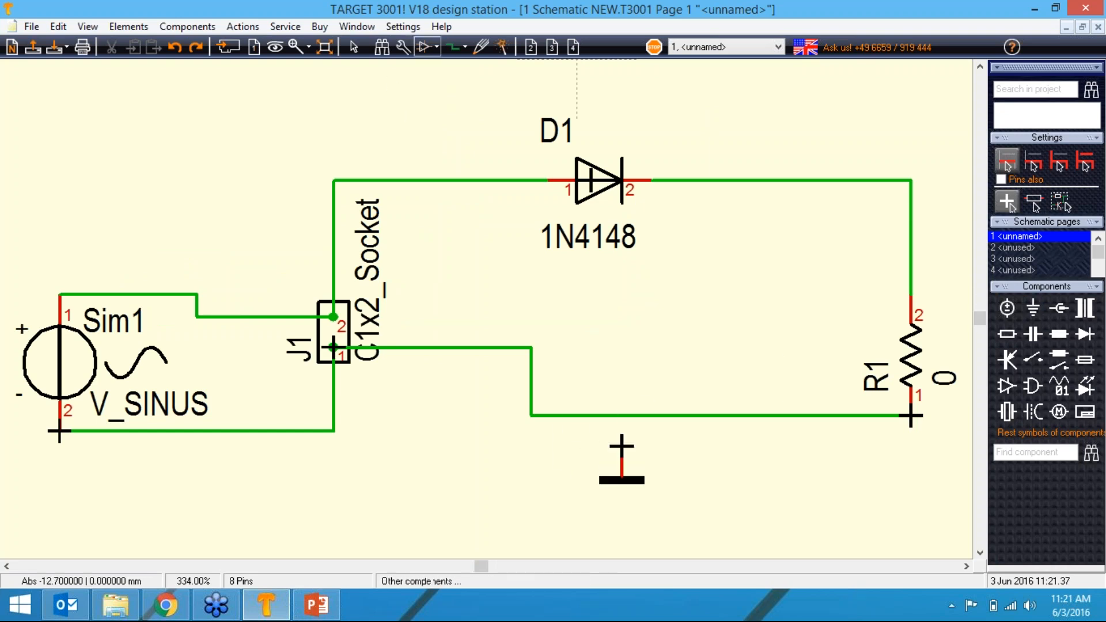
# Wire the ground symbol's pin straight up to the lower signal line between J1 and R1.
pyautogui.click(449, 53)
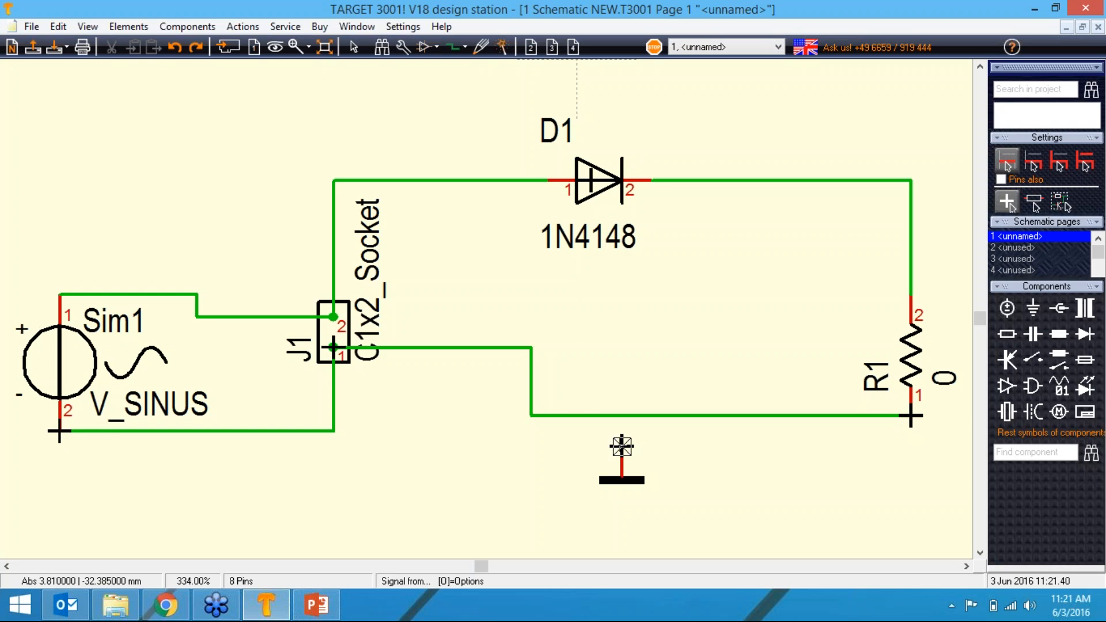
pyautogui.click(622, 446)
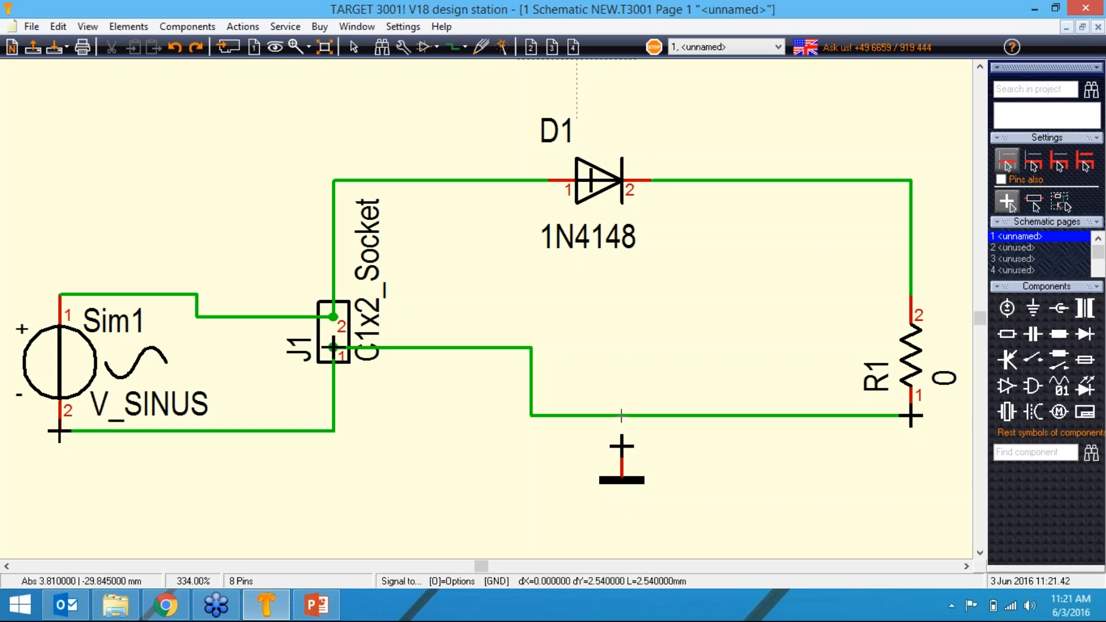
pyautogui.click(621, 415)
pyautogui.click(605, 426)
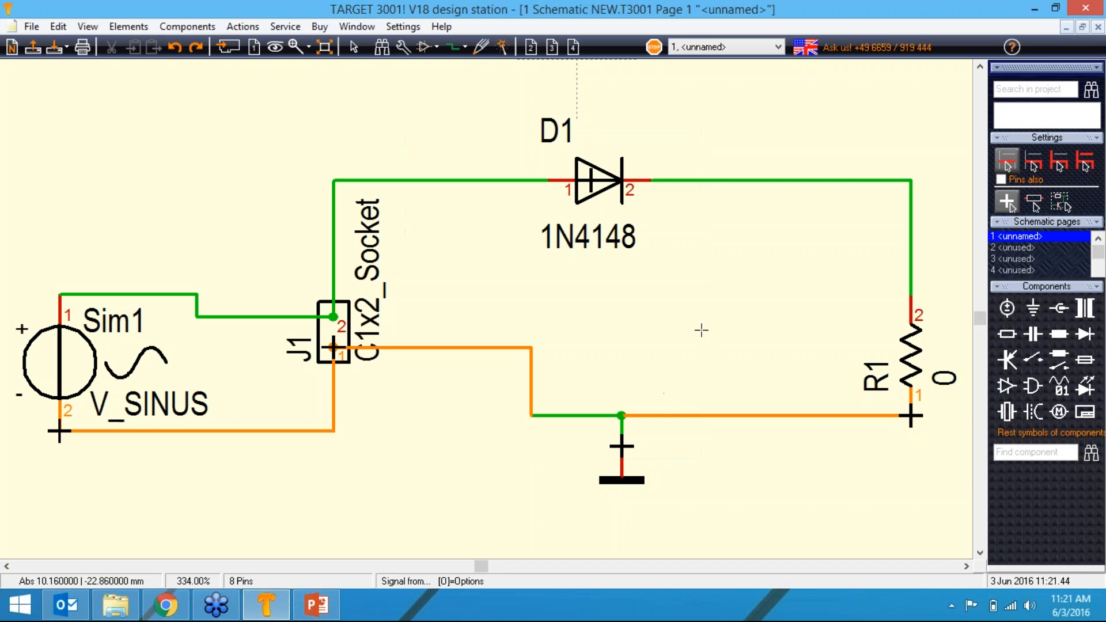
pyautogui.press('Escape')
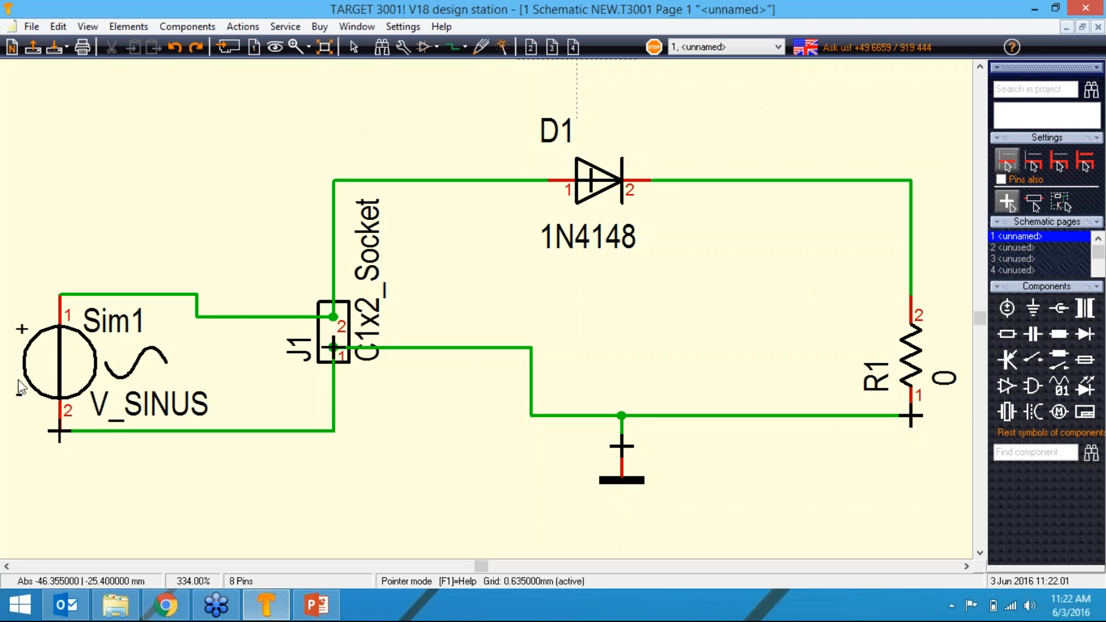
# Set the value of resistor R1 to 400.
pyautogui.doubleClick(911, 415)
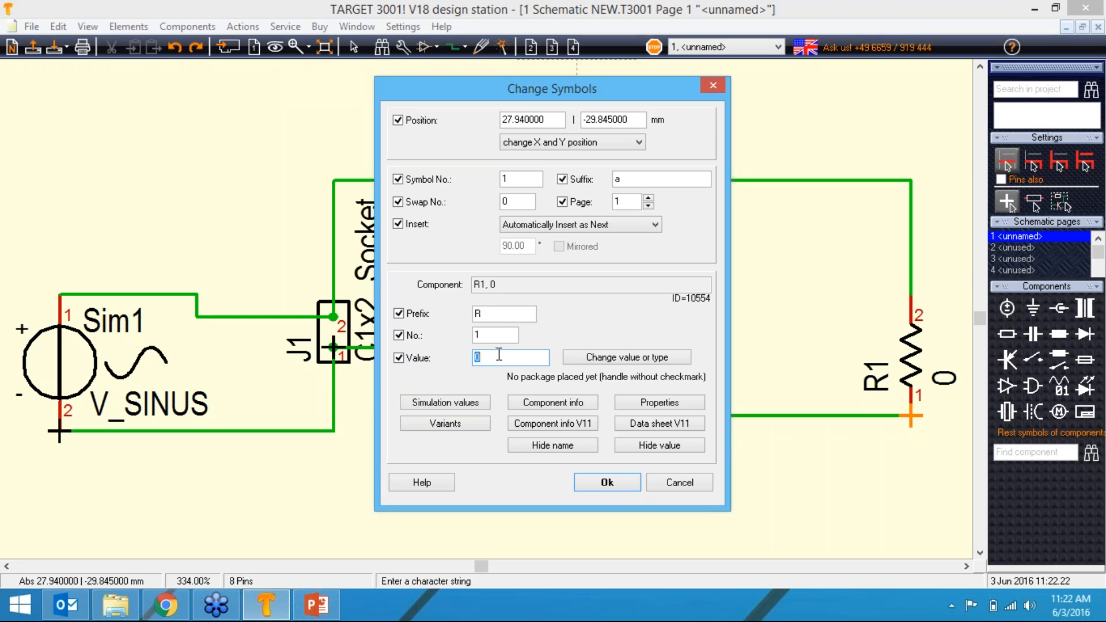
pyautogui.write('400')
pyautogui.click(605, 483)
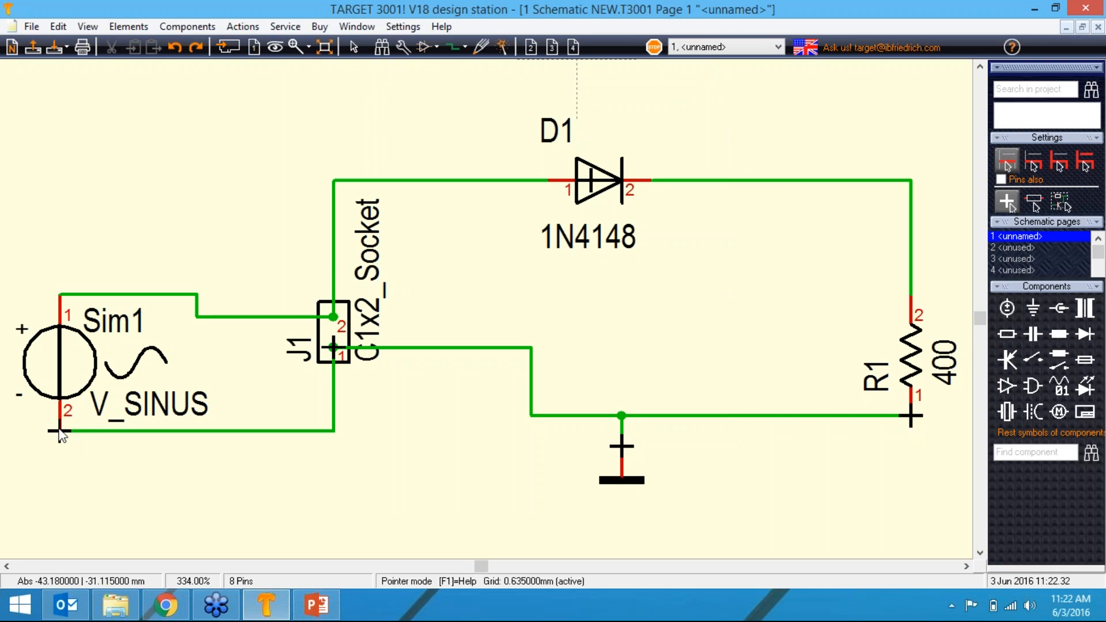
# Set the sinusoidal source Sim1's value to 12 and the frequency in its simulation model to 1k.
pyautogui.doubleClick(62, 436)
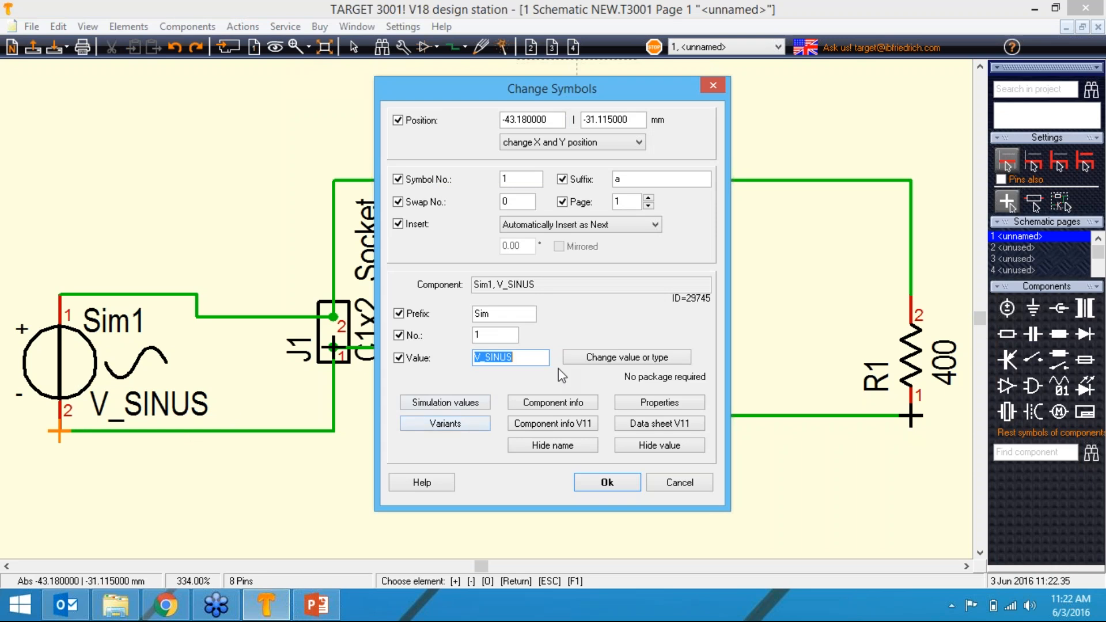
pyautogui.write('12')
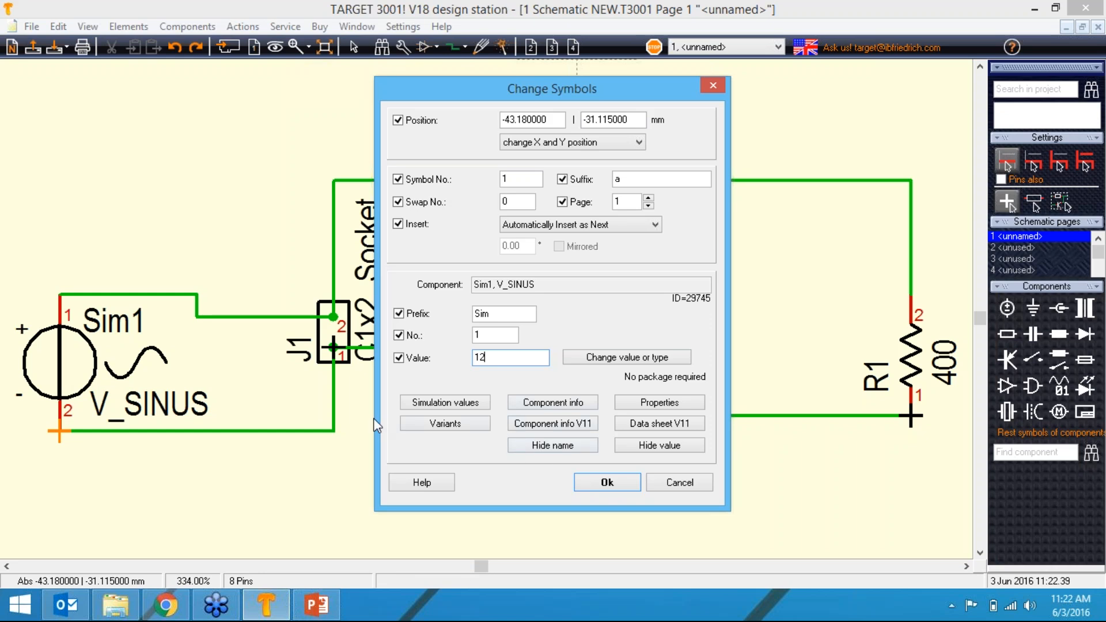
pyautogui.click(442, 403)
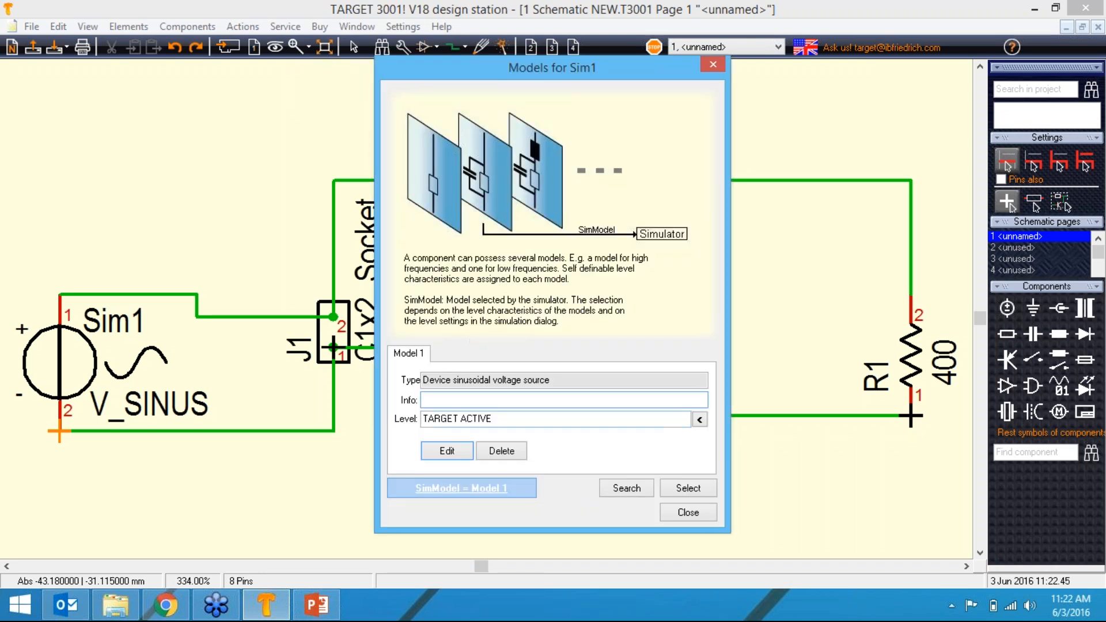
pyautogui.click(445, 452)
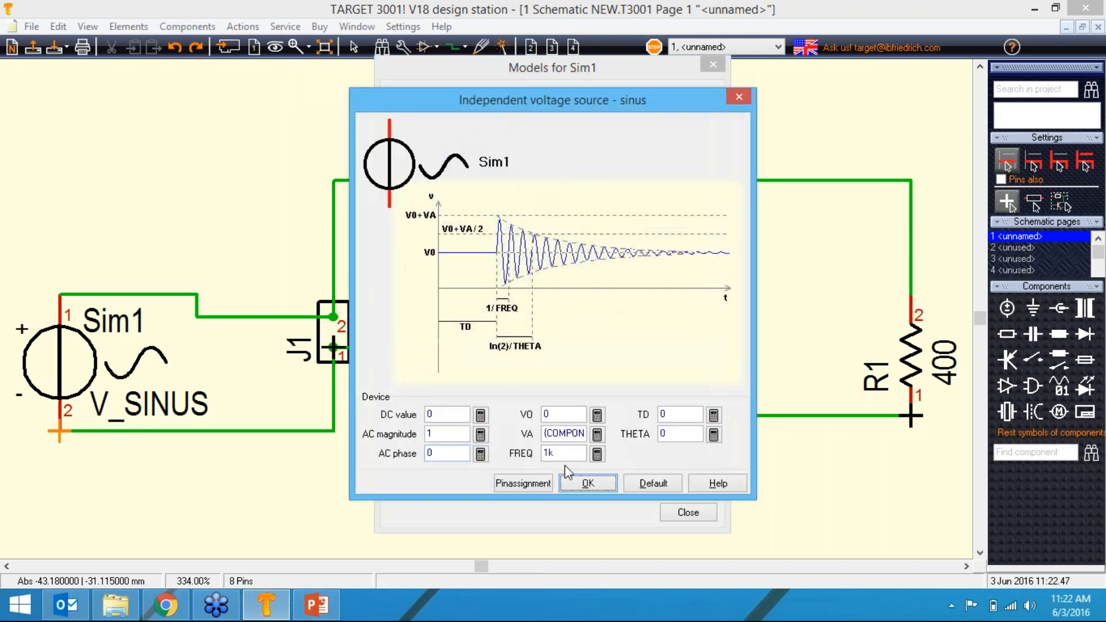
pyautogui.click(555, 454)
pyautogui.write('1k')
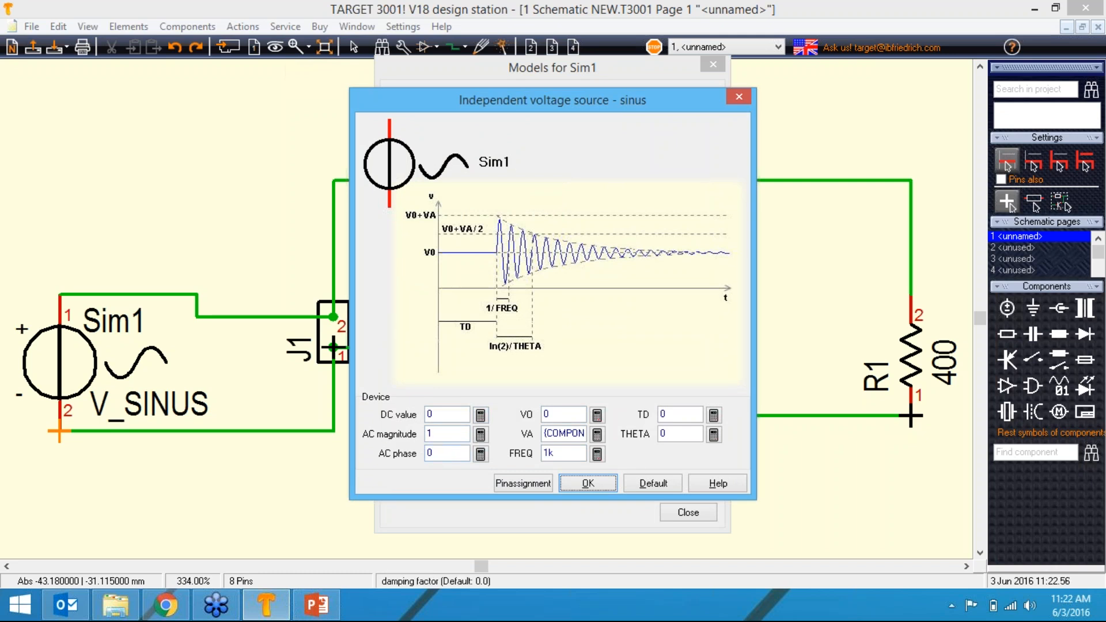
pyautogui.click(589, 482)
pyautogui.click(688, 514)
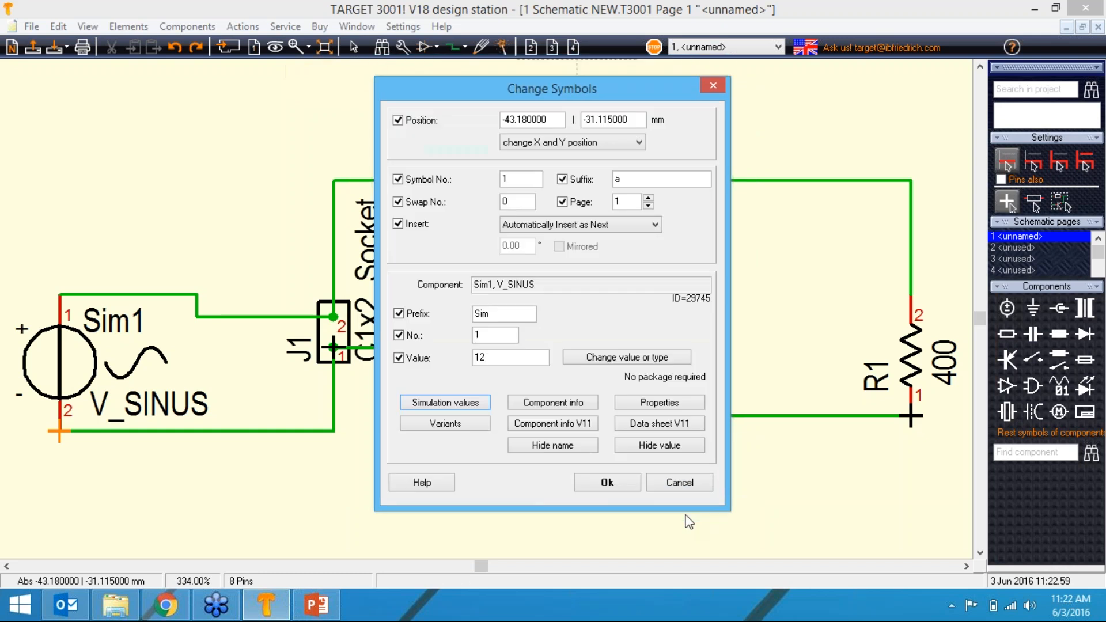
pyautogui.click(609, 489)
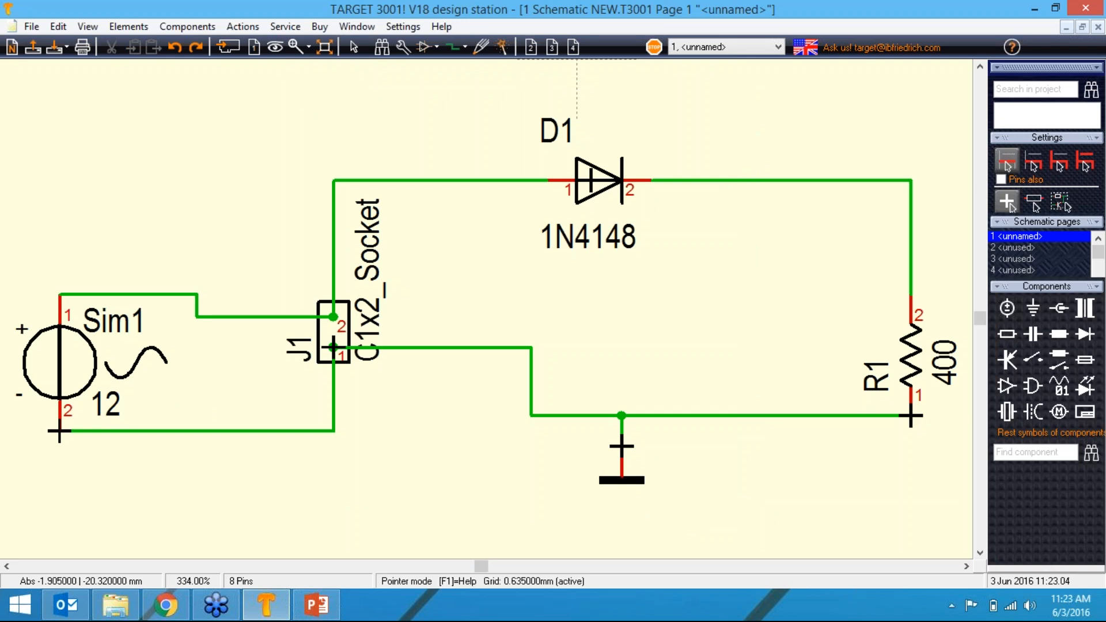
# Reset the simulation model parameters of diode D1 to their defaults and apply the component's settings.
pyautogui.doubleClick(590, 180)
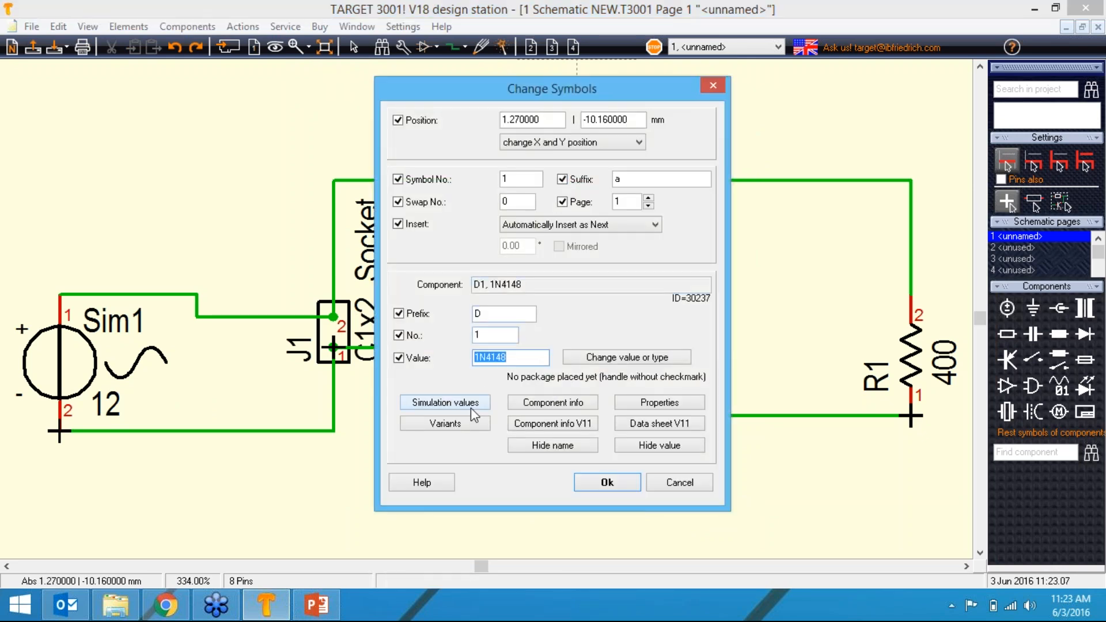
pyautogui.click(468, 405)
pyautogui.click(449, 453)
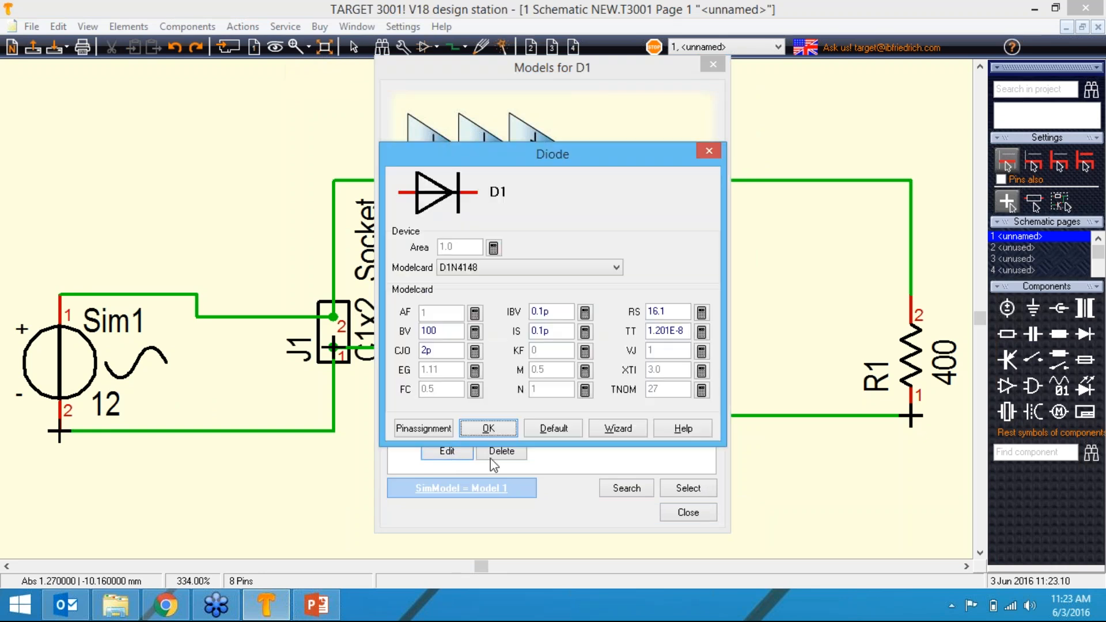
pyautogui.click(567, 429)
pyautogui.click(468, 424)
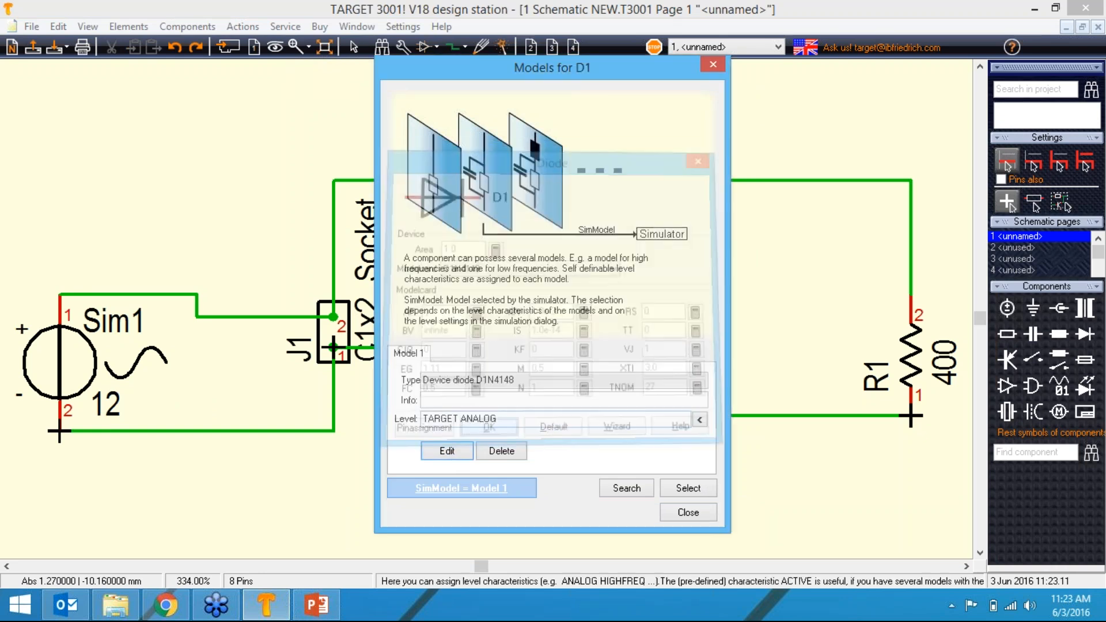
pyautogui.click(680, 512)
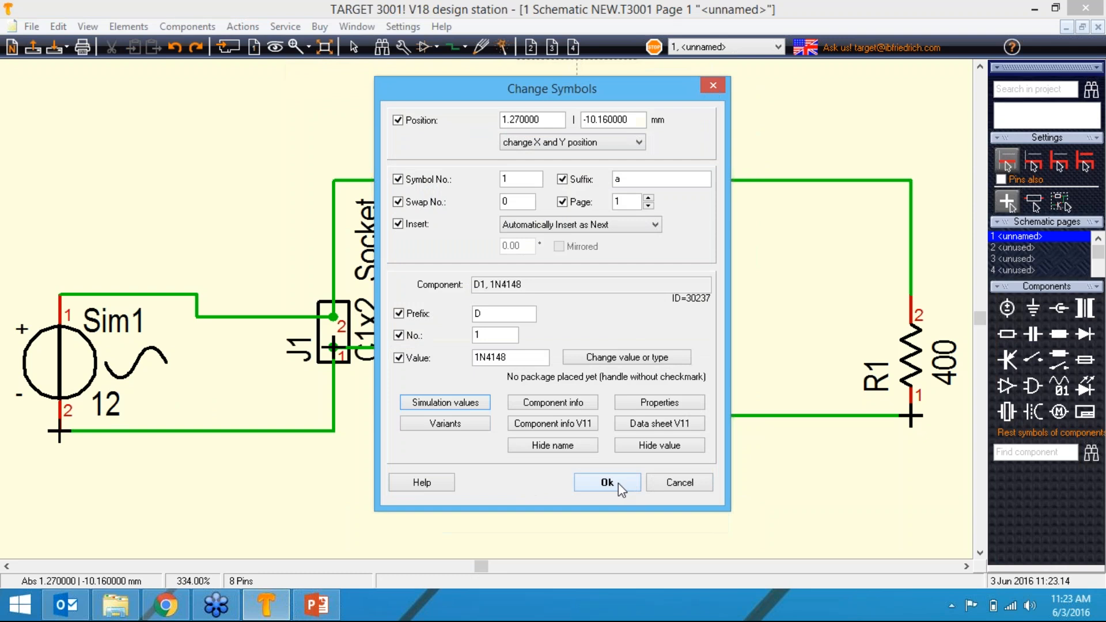
pyautogui.click(607, 483)
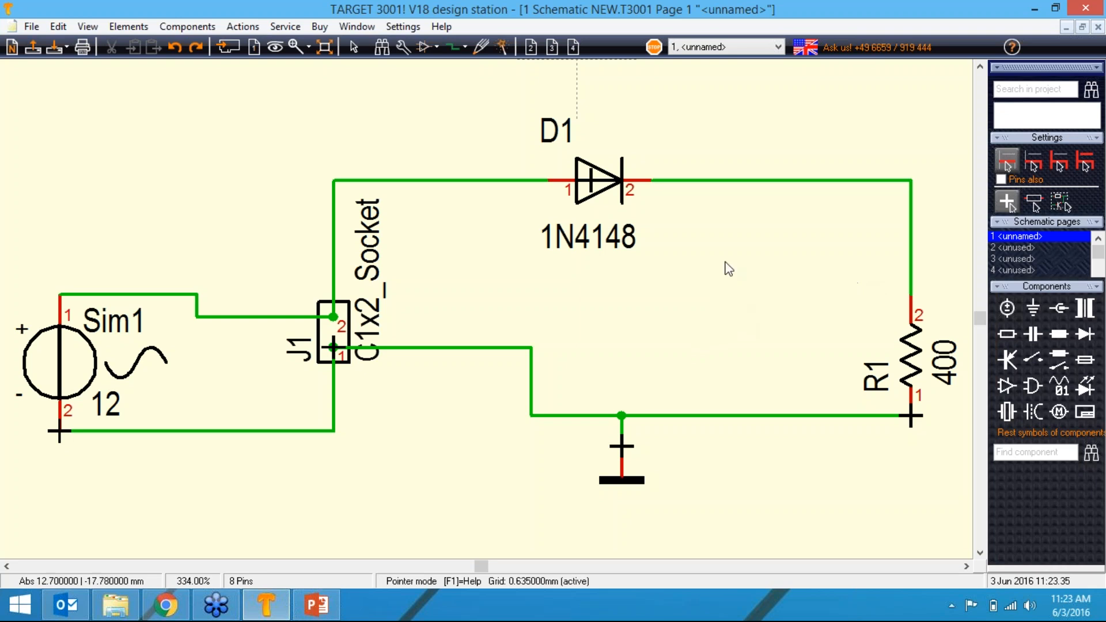
# Open the schematic simulation, close the "Simulation pitfalls" wiki page in the browser, and switch back to TARGET 3001!
pyautogui.click(501, 51)
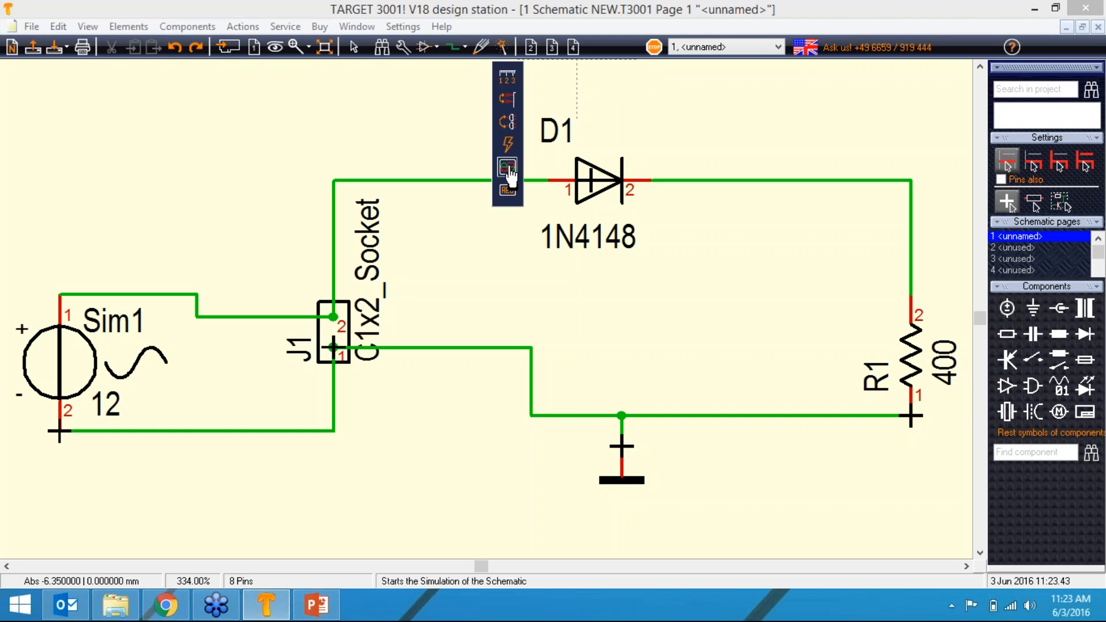
pyautogui.click(510, 174)
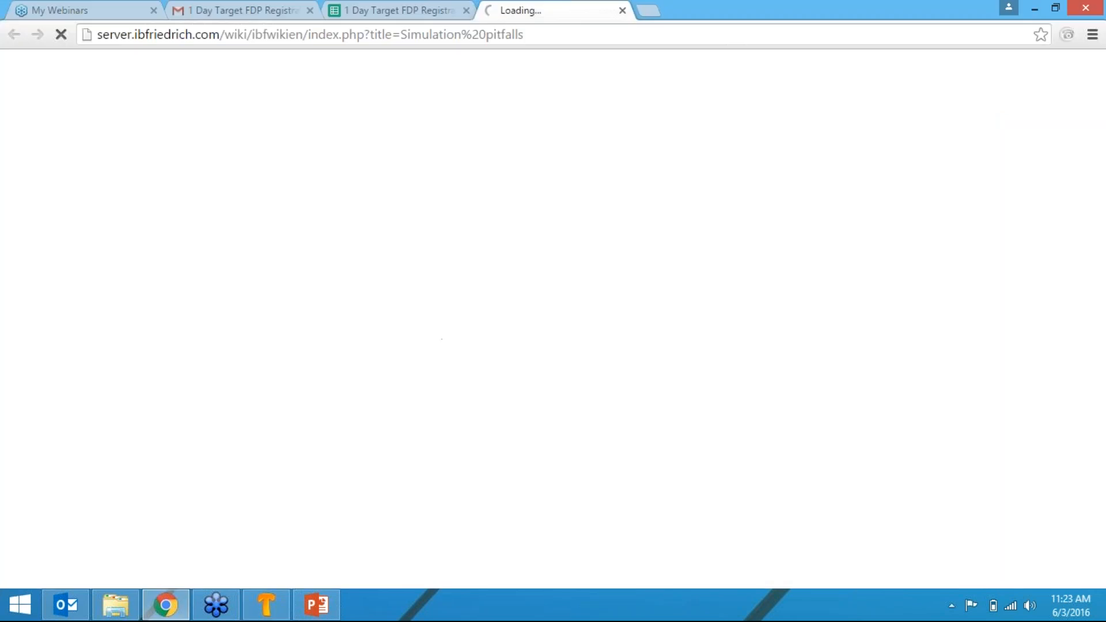
pyautogui.click(623, 10)
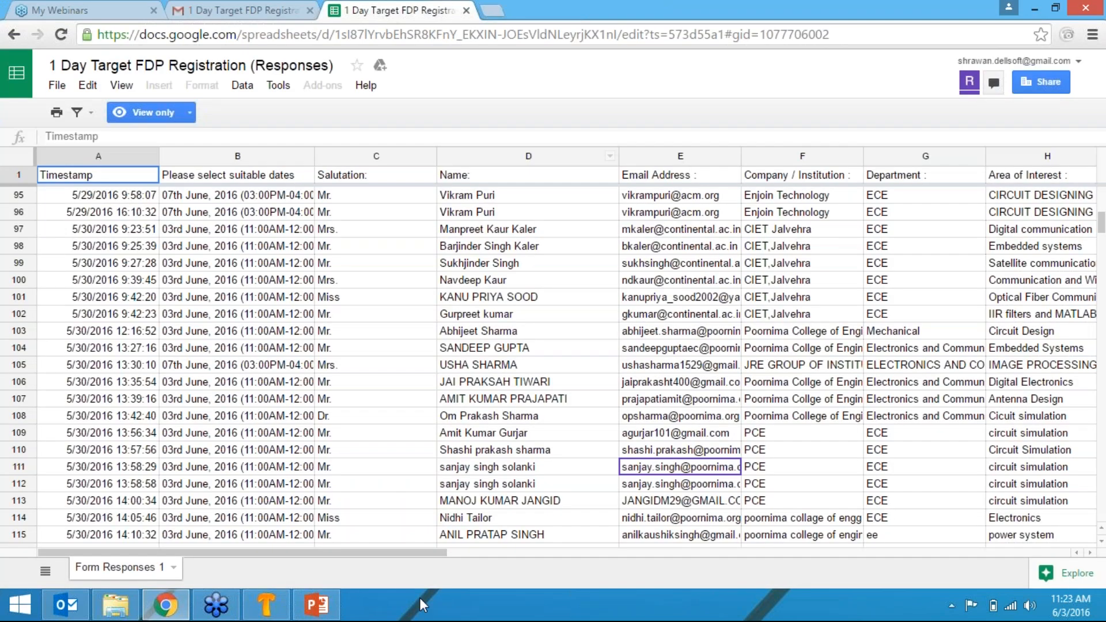
pyautogui.click(266, 606)
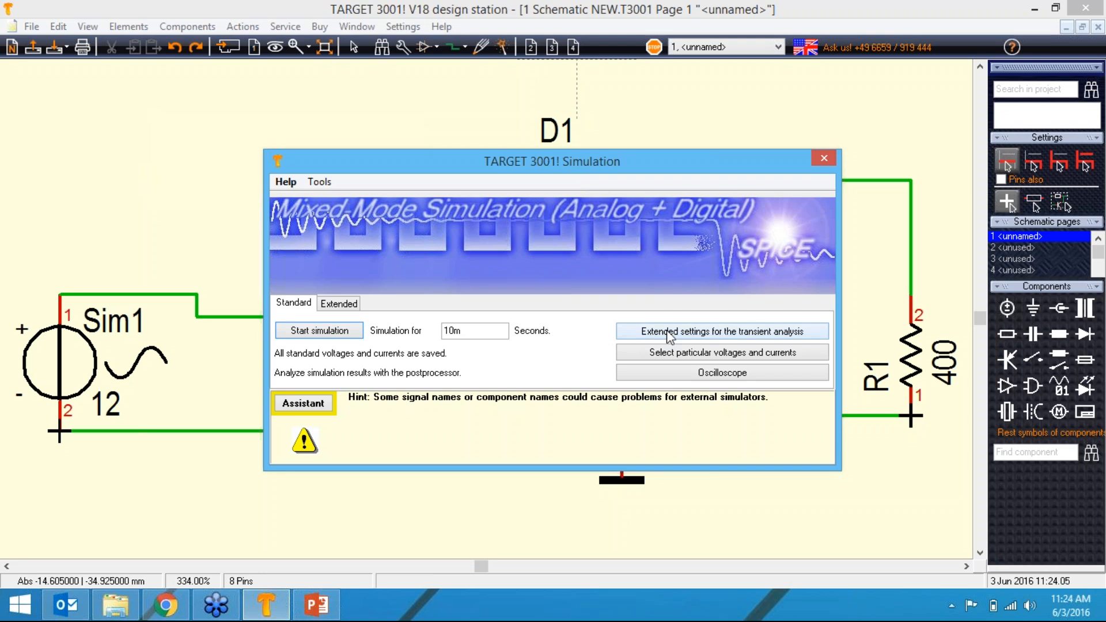
# Review the extended transient analysis settings, including simulation end, save start and step times, and accept them as they are.
pyautogui.click(684, 332)
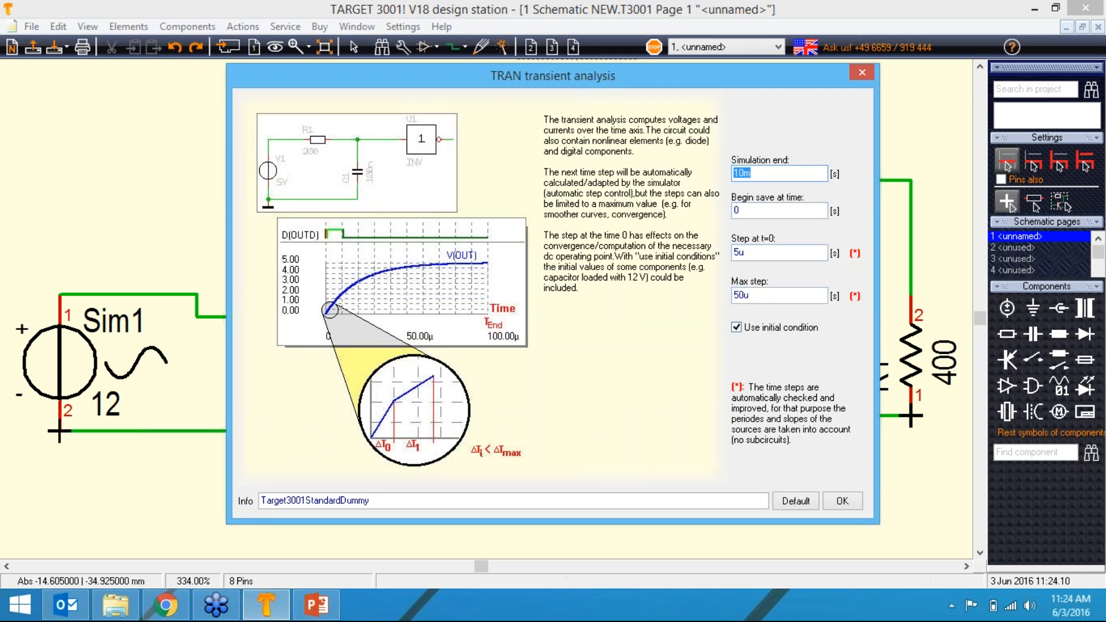
pyautogui.click(772, 173)
pyautogui.moveTo(665, 78)
pyautogui.mouseDown()
pyautogui.moveTo(794, 306)
pyautogui.moveTo(766, 156)
pyautogui.moveTo(703, 96)
pyautogui.moveTo(669, 98)
pyautogui.mouseUp()
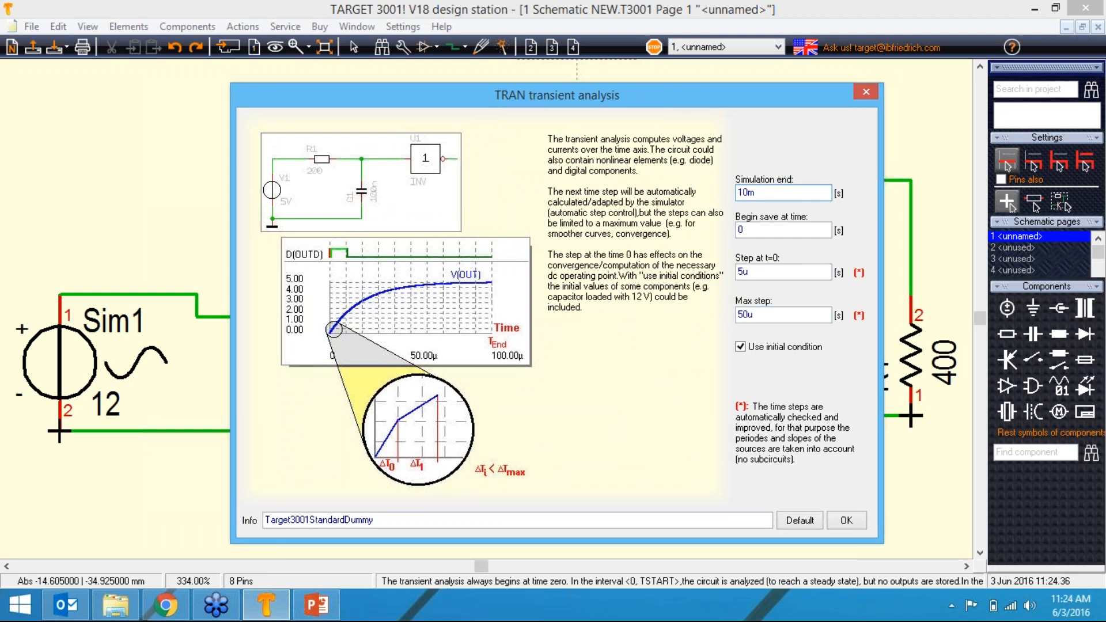
pyautogui.moveTo(752, 314)
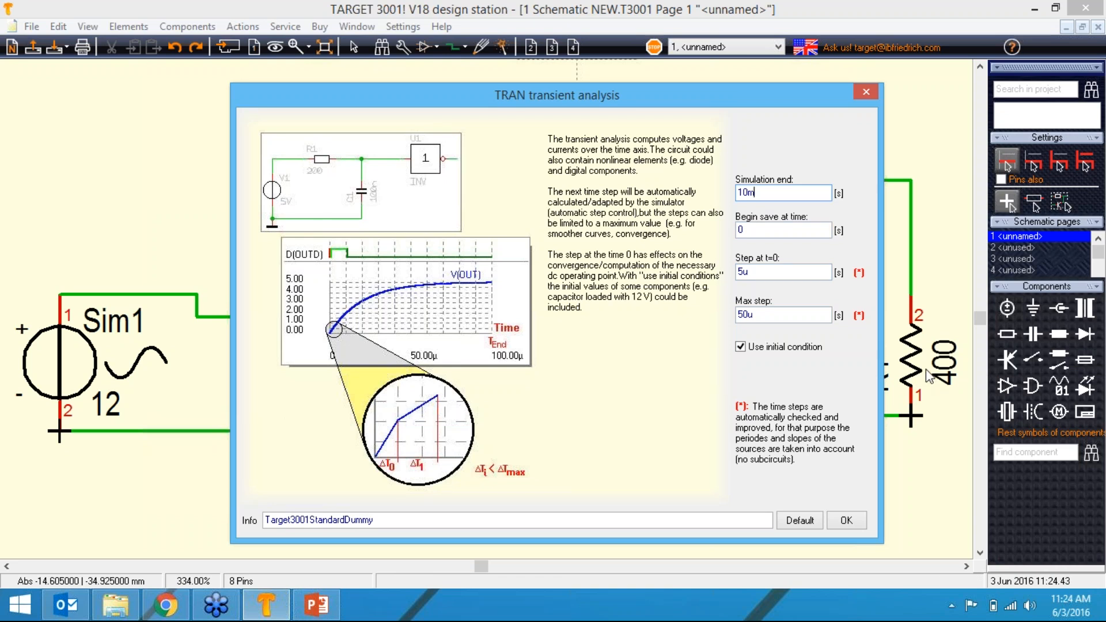
pyautogui.click(836, 521)
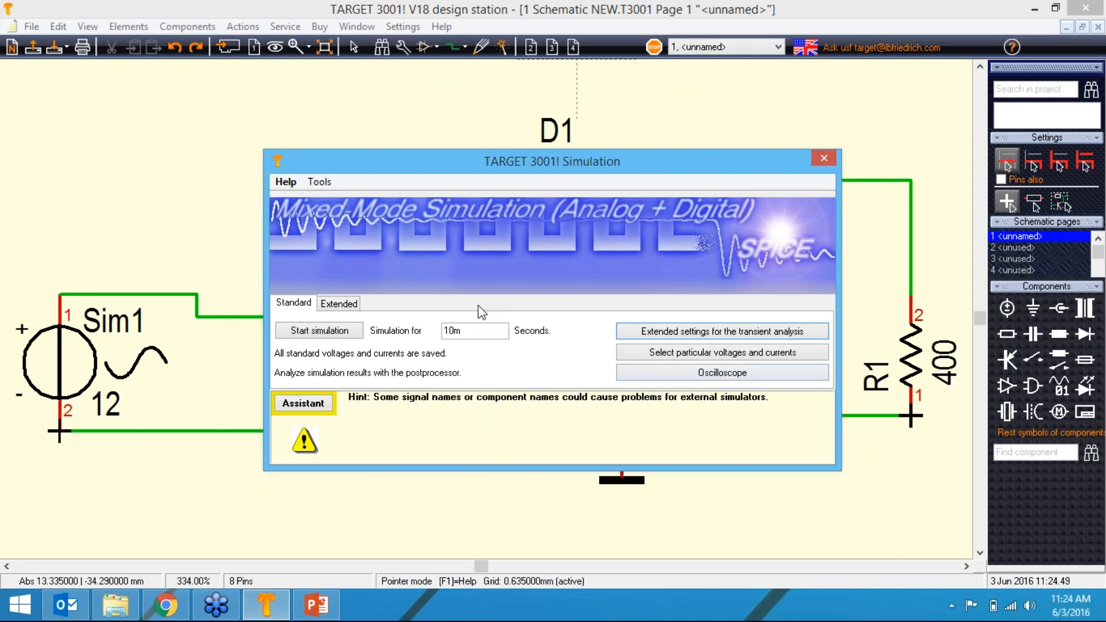
# Examine the extended simulation settings and the commands that can be added there, such as AC-Analysis, DC-Analysis and Probe (Save).
pyautogui.click(344, 306)
pyautogui.click(314, 447)
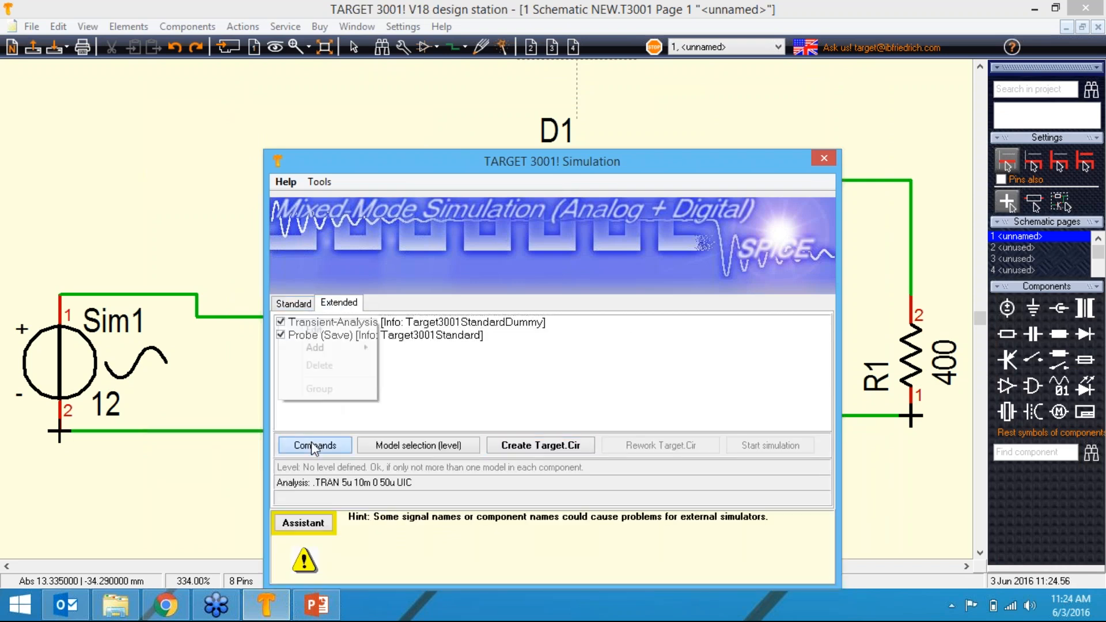
pyautogui.moveTo(344, 347)
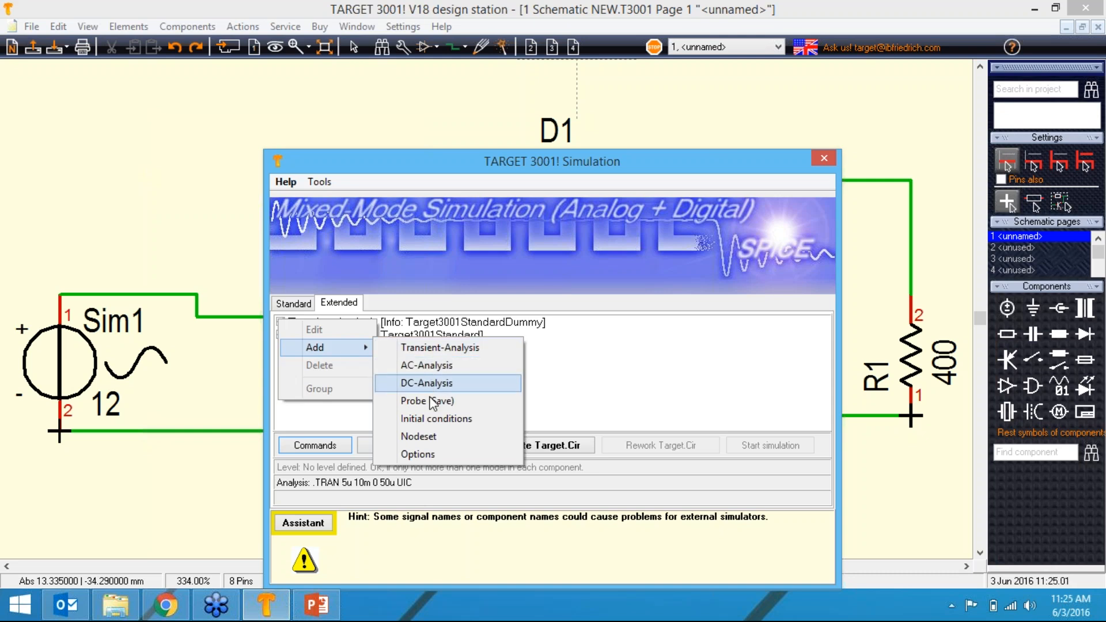
pyautogui.click(466, 403)
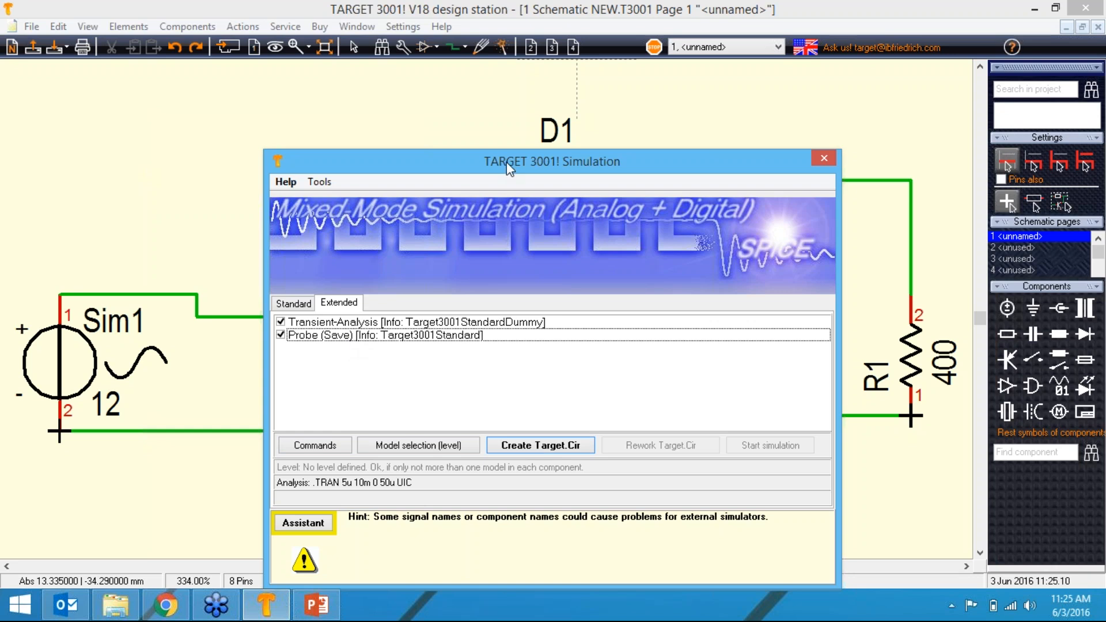
# Run the standard transient simulation of the circuit and maximize the oscilloscope window showing its results.
pyautogui.moveTo(510, 165); pyautogui.dragTo(508, 357)
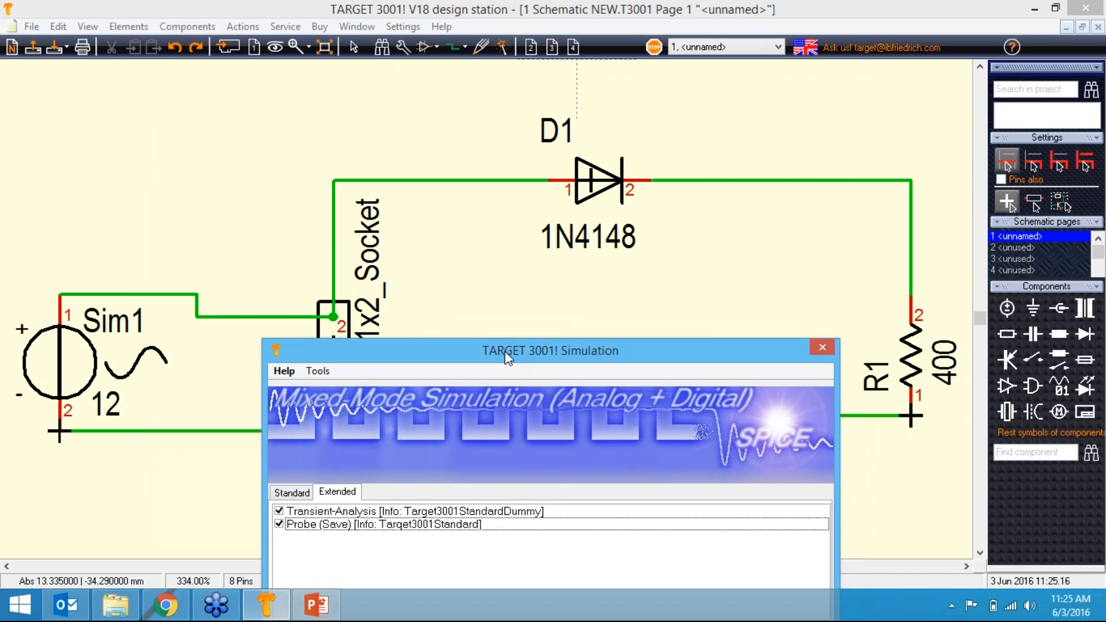
pyautogui.moveTo(505, 352); pyautogui.dragTo(551, 116)
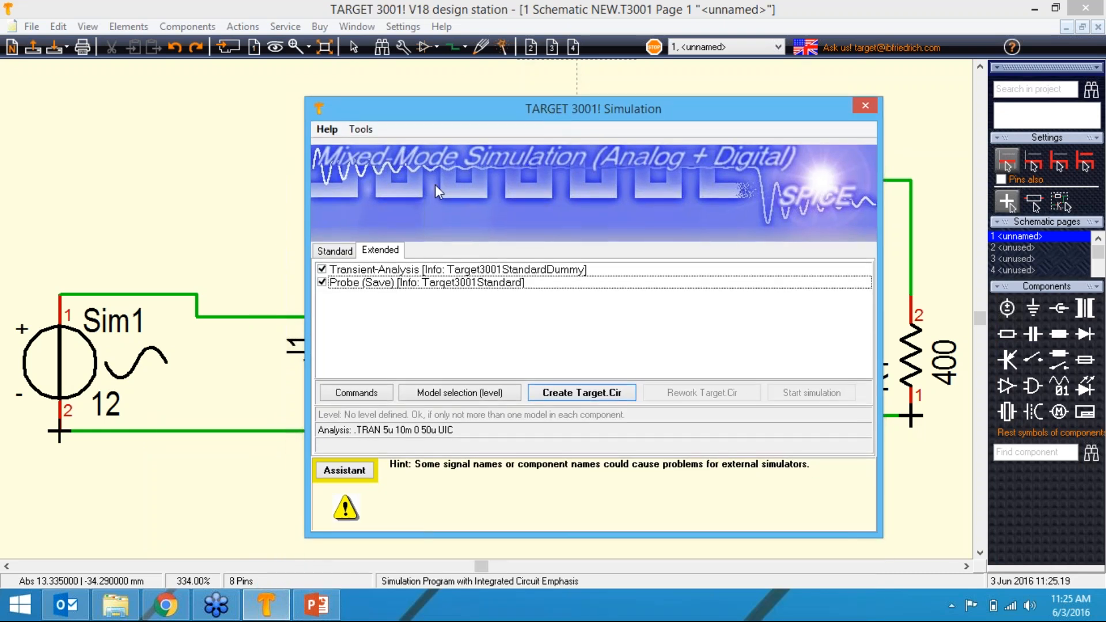
pyautogui.click(338, 252)
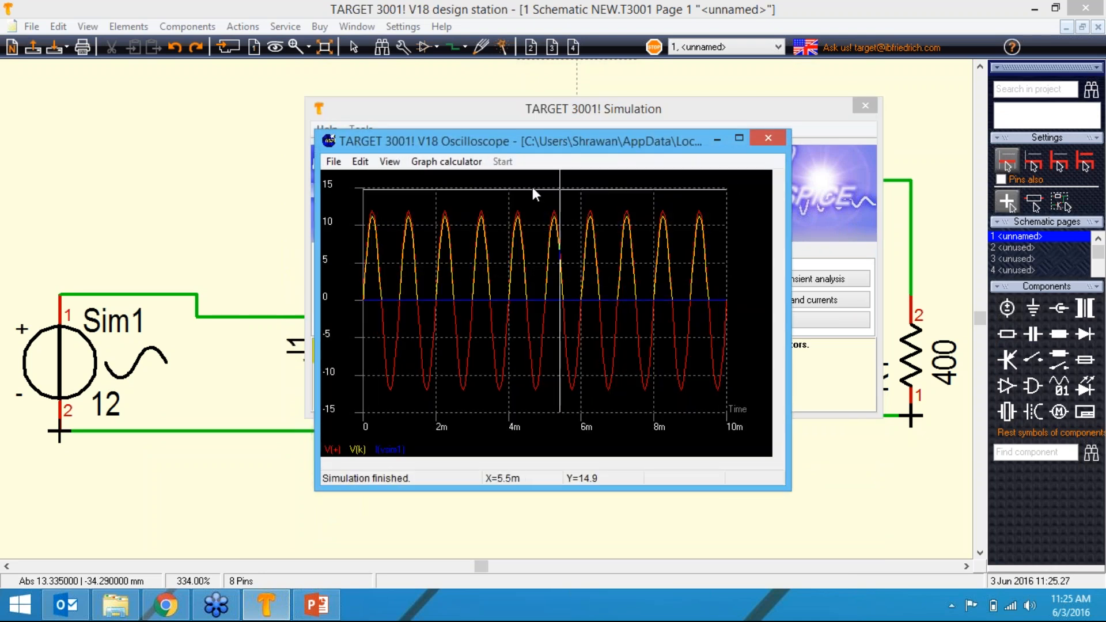
pyautogui.click(738, 138)
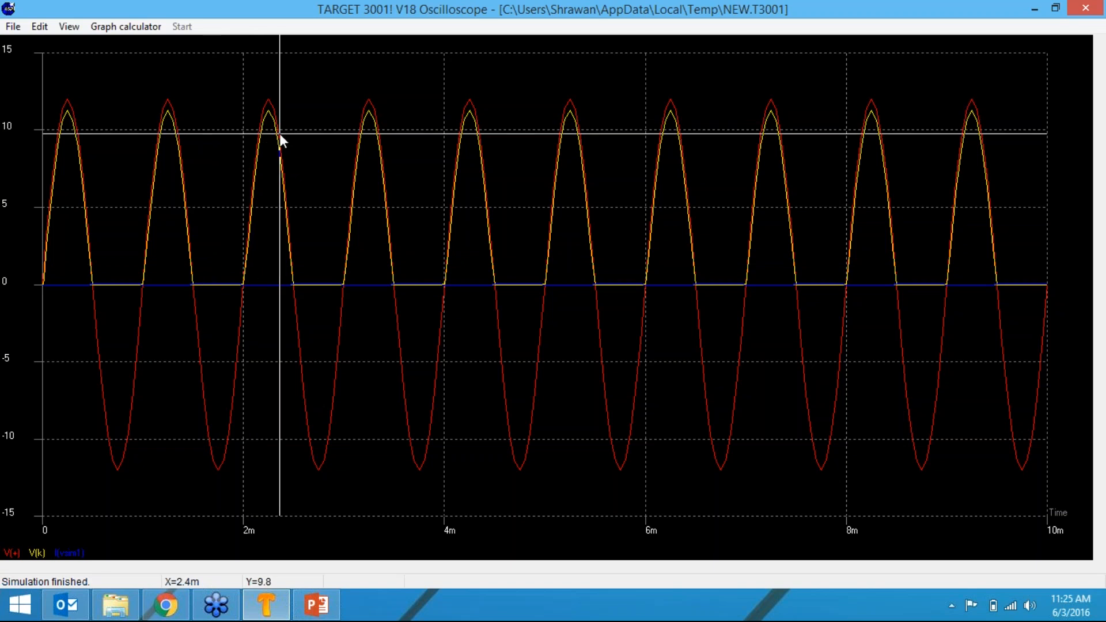
# Hide all graphs with the graph calculator and show V(+), V(k) and I(vsim1) again one by one.
pyautogui.click(128, 27)
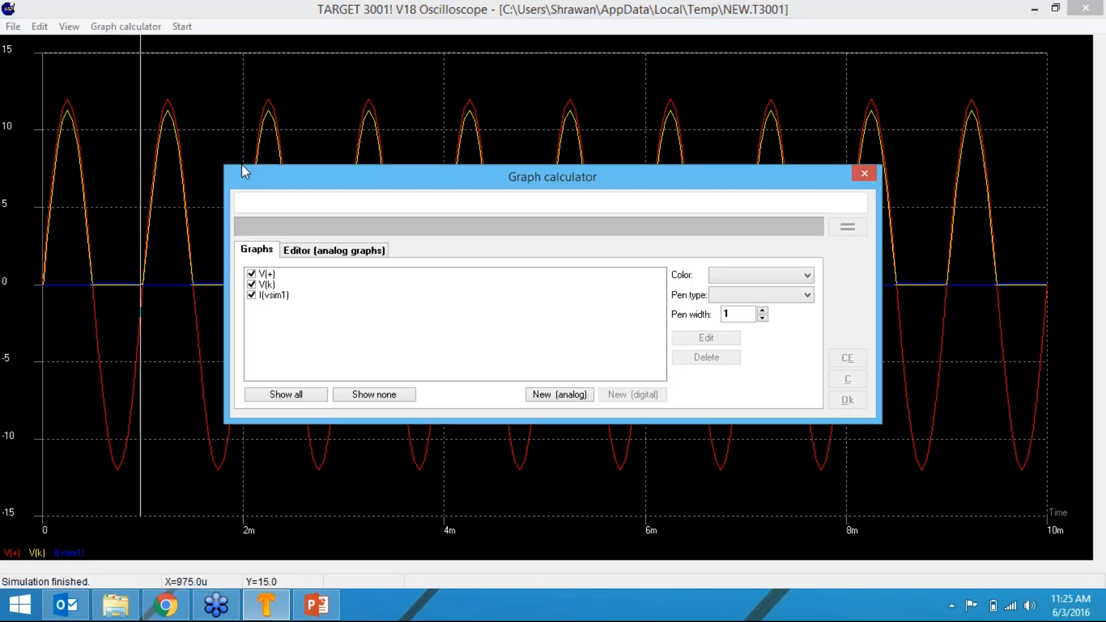
pyautogui.moveTo(266, 180); pyautogui.dragTo(590, 158)
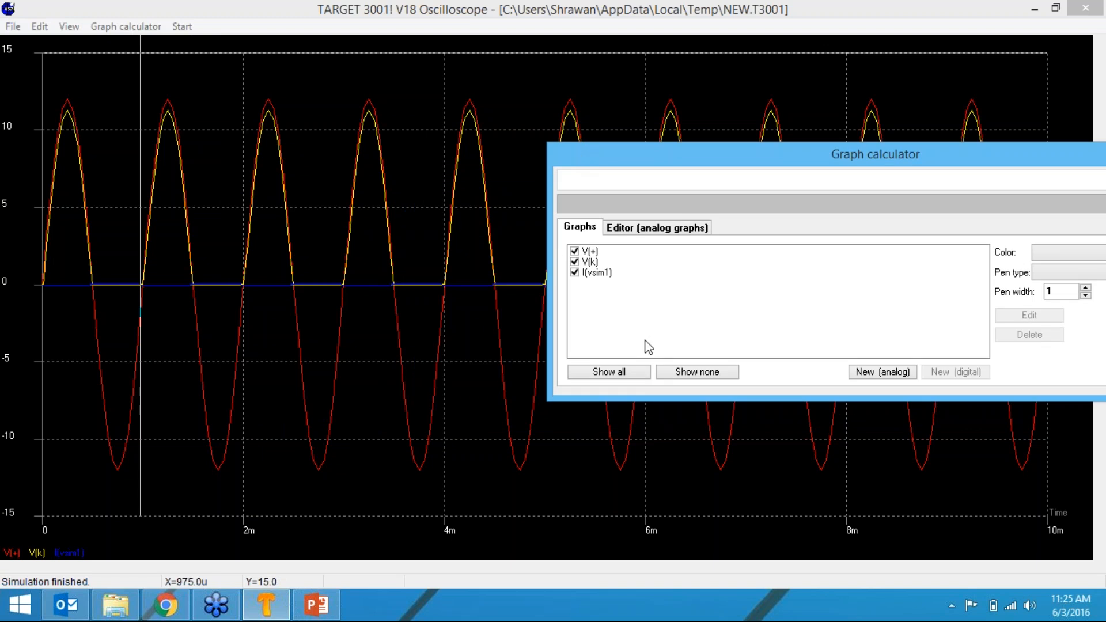
pyautogui.click(681, 373)
pyautogui.click(574, 252)
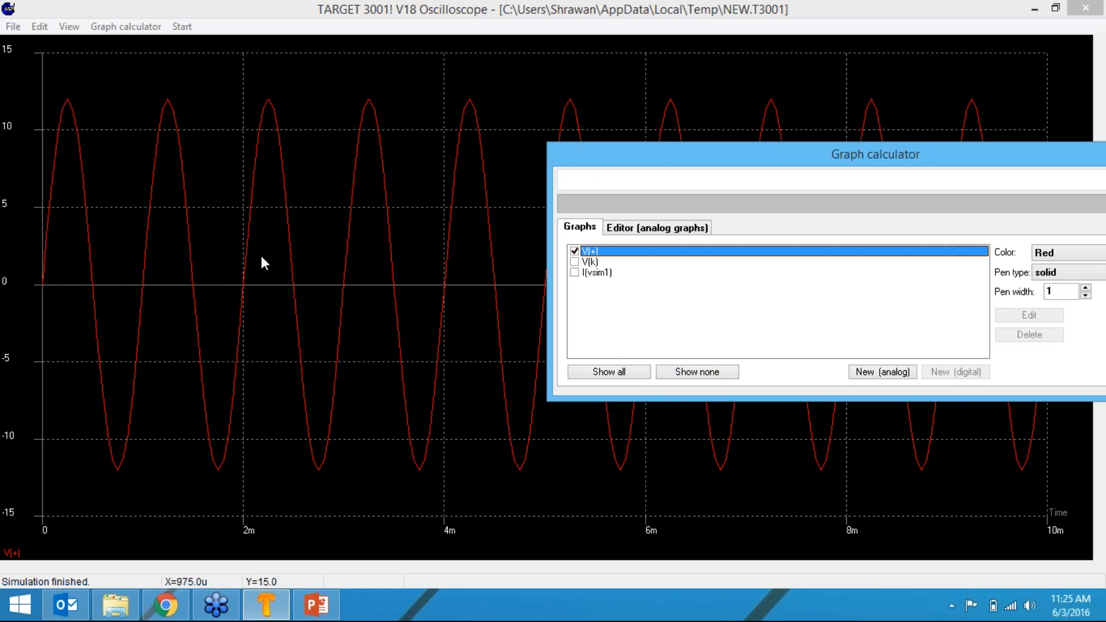
pyautogui.click(574, 261)
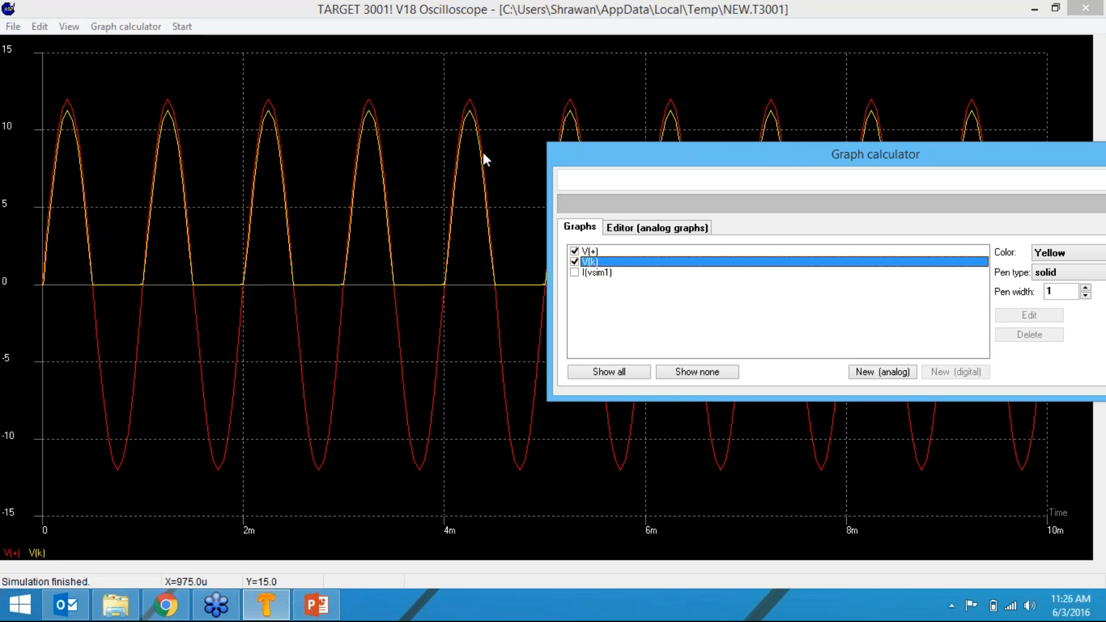
pyautogui.click(575, 273)
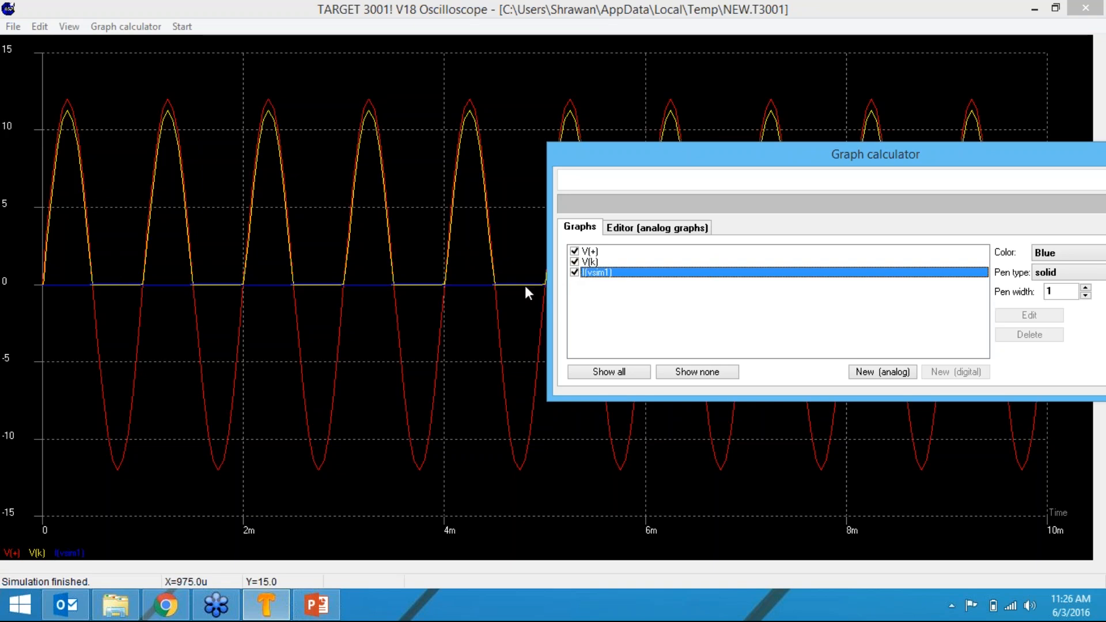
# Hide the I(vsim1) current graph and toggle V(+) off and back on for comparison with V(k).
pyautogui.click(574, 272)
pyautogui.click(575, 252)
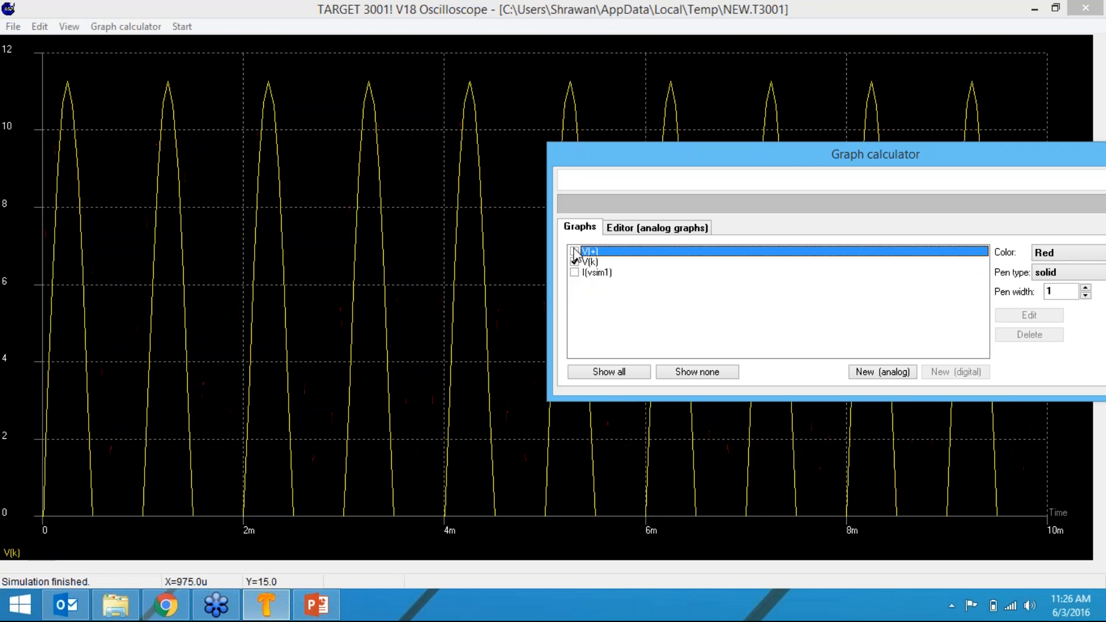
pyautogui.click(574, 251)
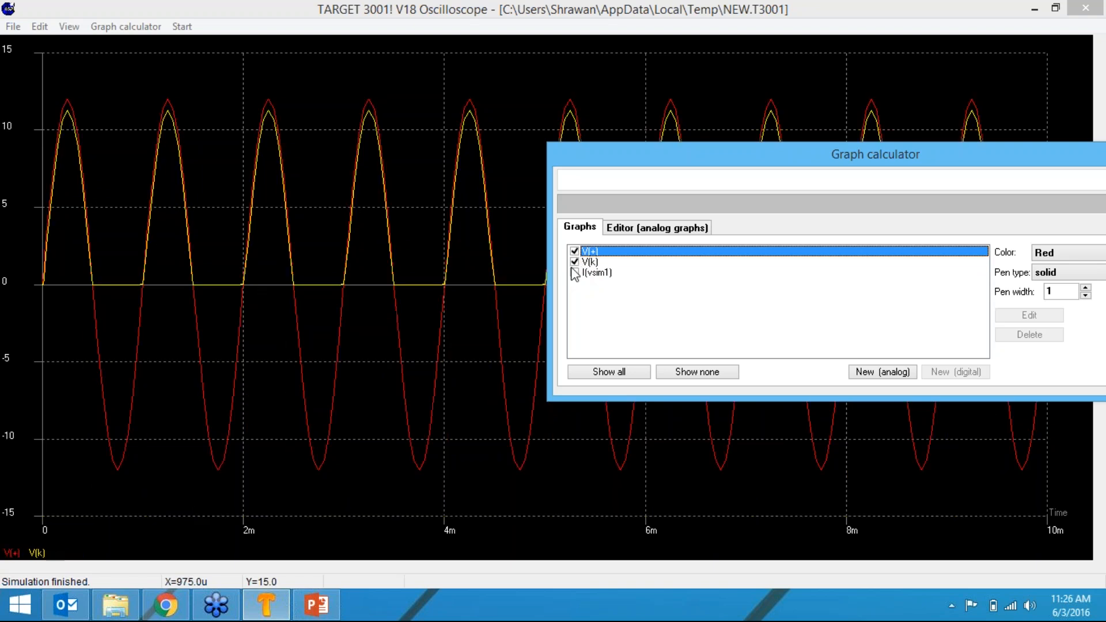
# Create a new analog graph of the RMS value of V(+), using the formula EFF(V(+)), and close the graph calculator.
pyautogui.moveTo(635, 150); pyautogui.dragTo(281, 166)
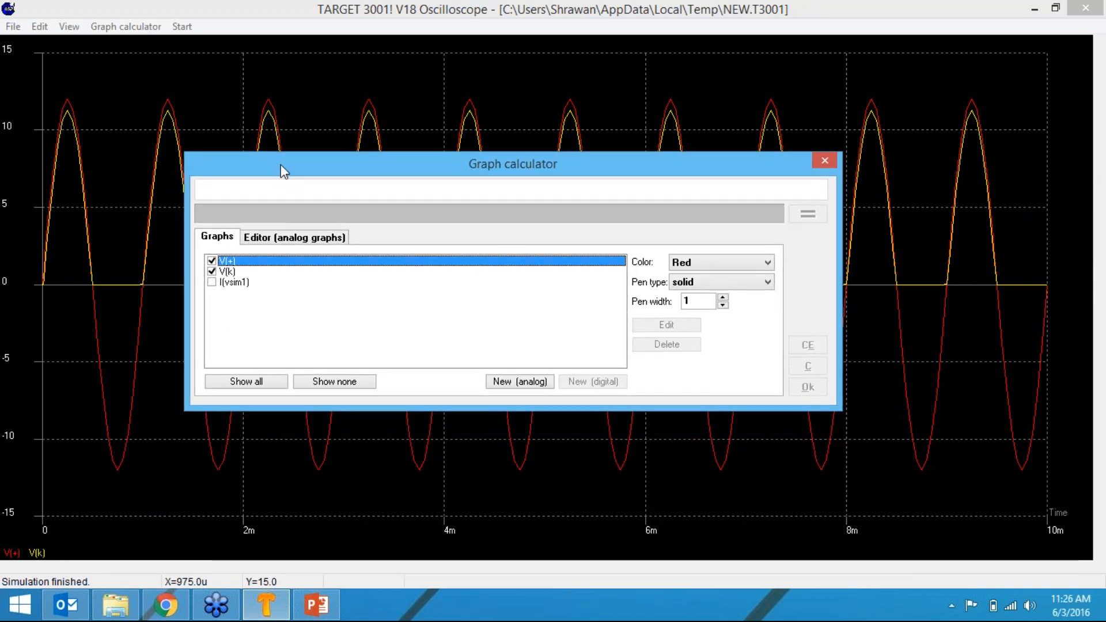
pyautogui.click(293, 237)
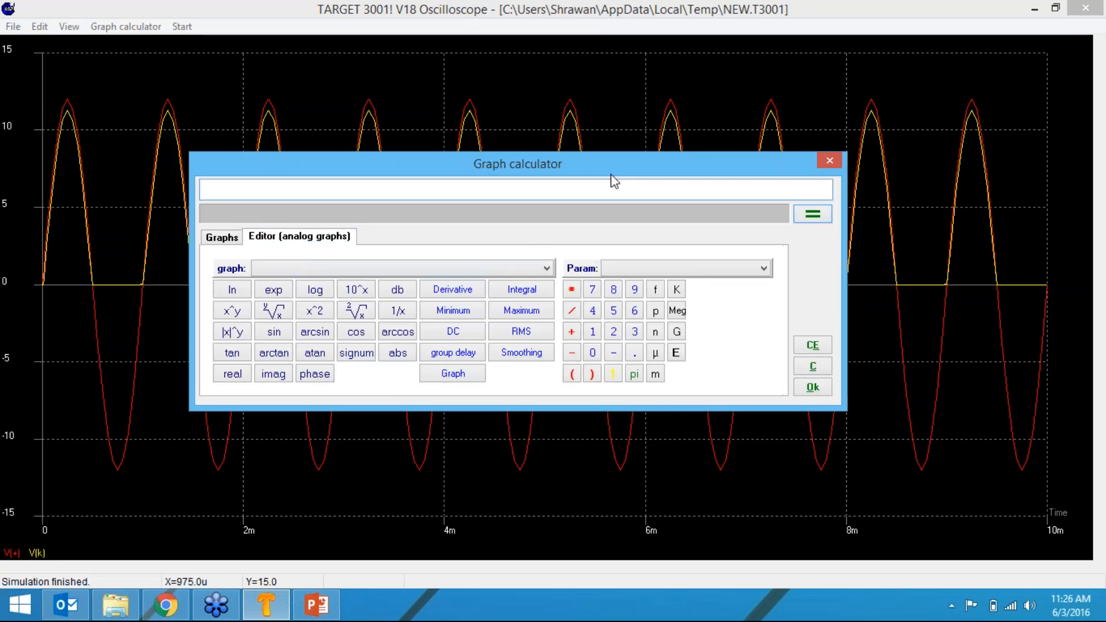
pyautogui.moveTo(562, 163); pyautogui.dragTo(782, 151)
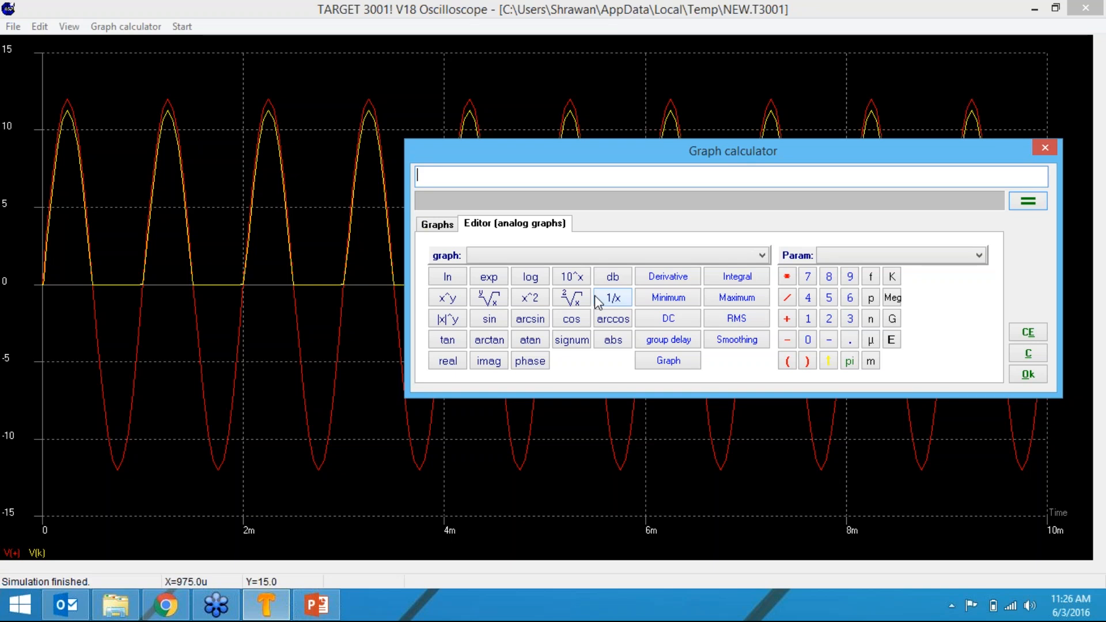
pyautogui.click(740, 323)
pyautogui.click(741, 253)
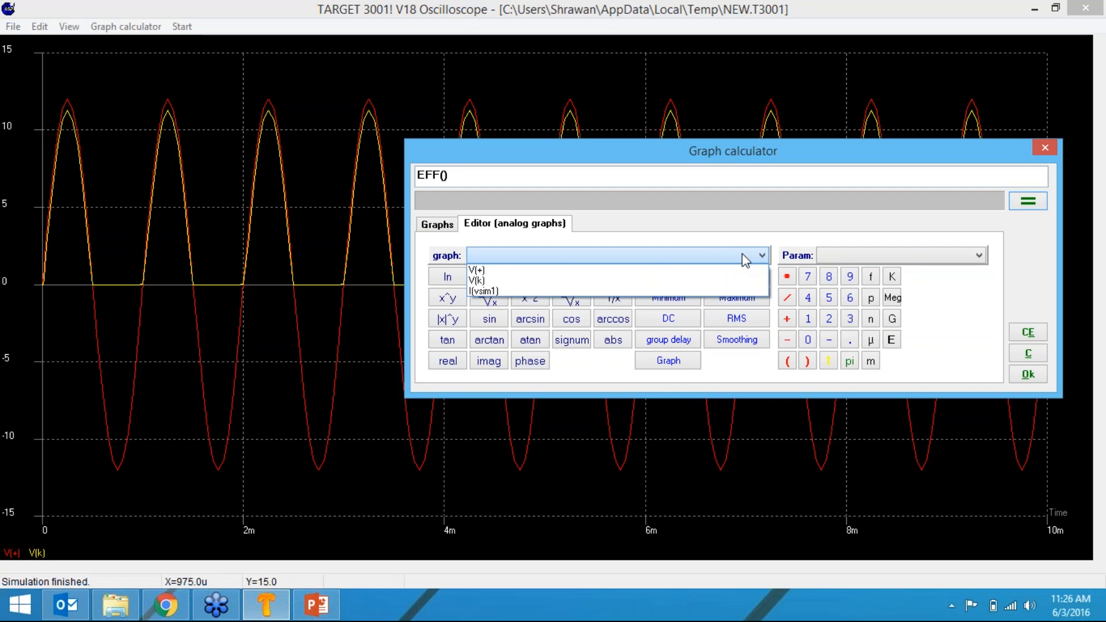
pyautogui.click(712, 271)
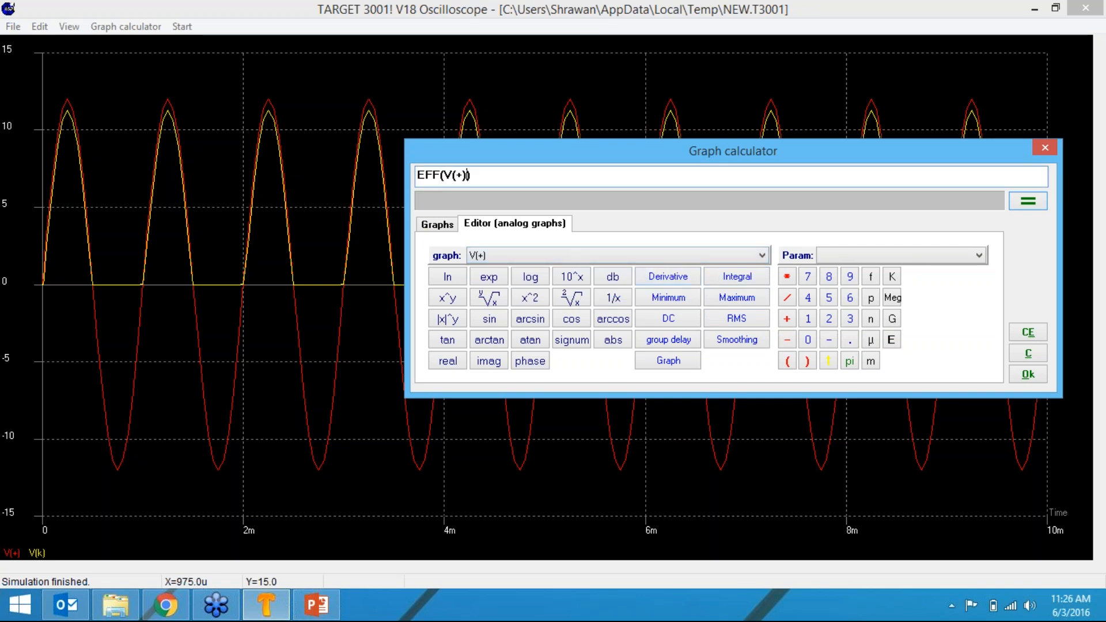
pyautogui.click(1029, 205)
pyautogui.click(1028, 376)
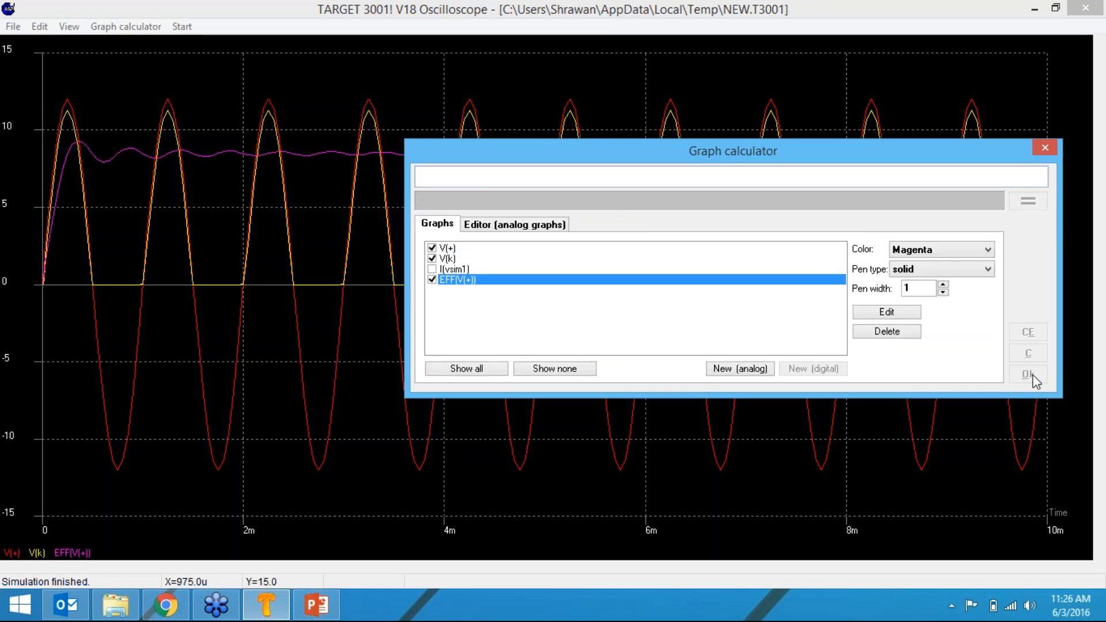
pyautogui.click(1045, 148)
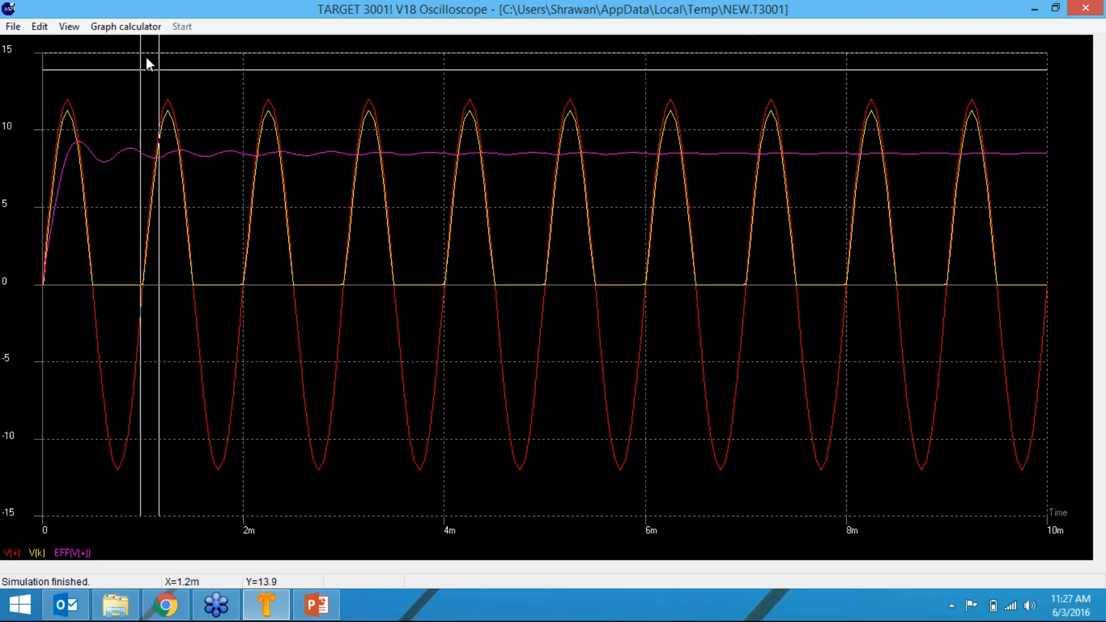
# Review the graph list and analog graph editor in the graph calculator, and close the calculator and the oscilloscope.
pyautogui.click(145, 26)
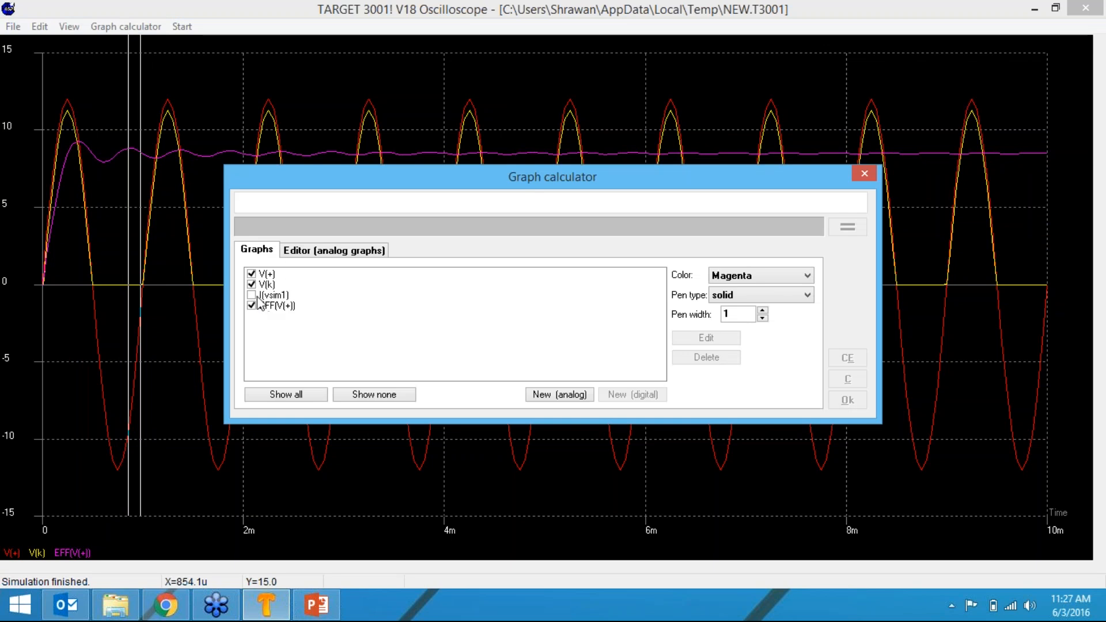
pyautogui.click(298, 255)
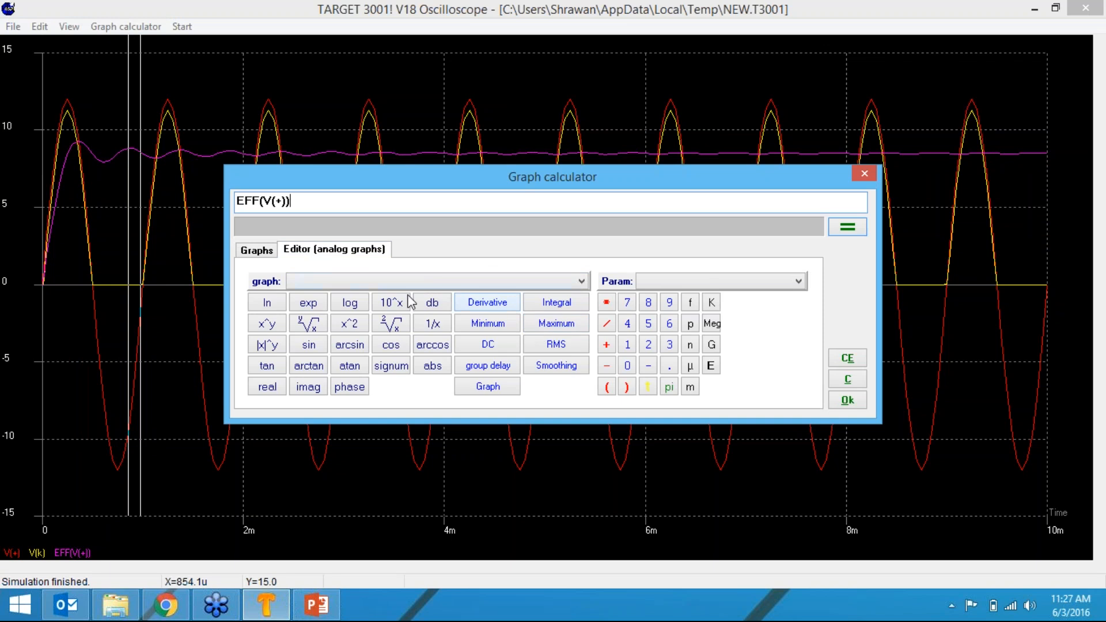
pyautogui.click(260, 251)
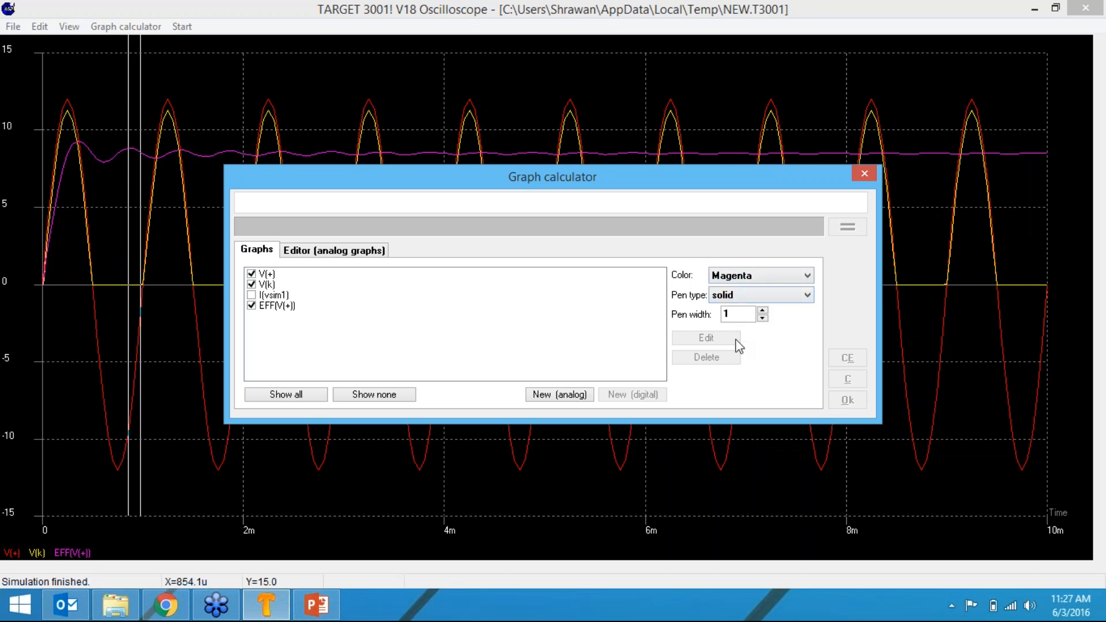
pyautogui.click(865, 174)
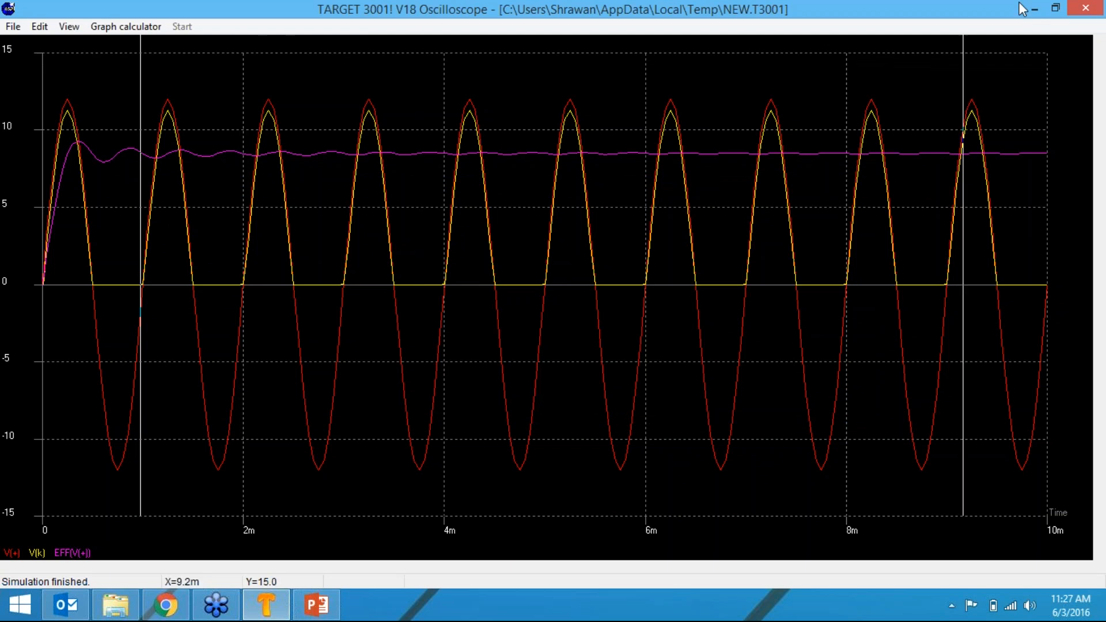
pyautogui.click(1092, 9)
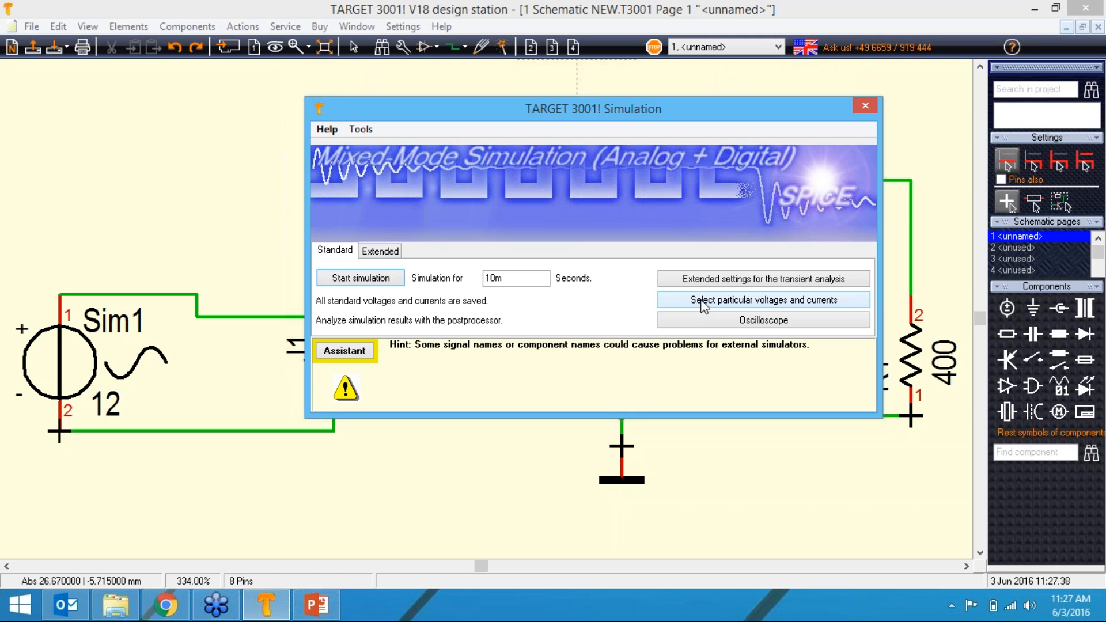
# Add voltage-against-ground probes to the wire from the source's pin 1 and the wire between diode D1 and resistor R1.
pyautogui.click(779, 306)
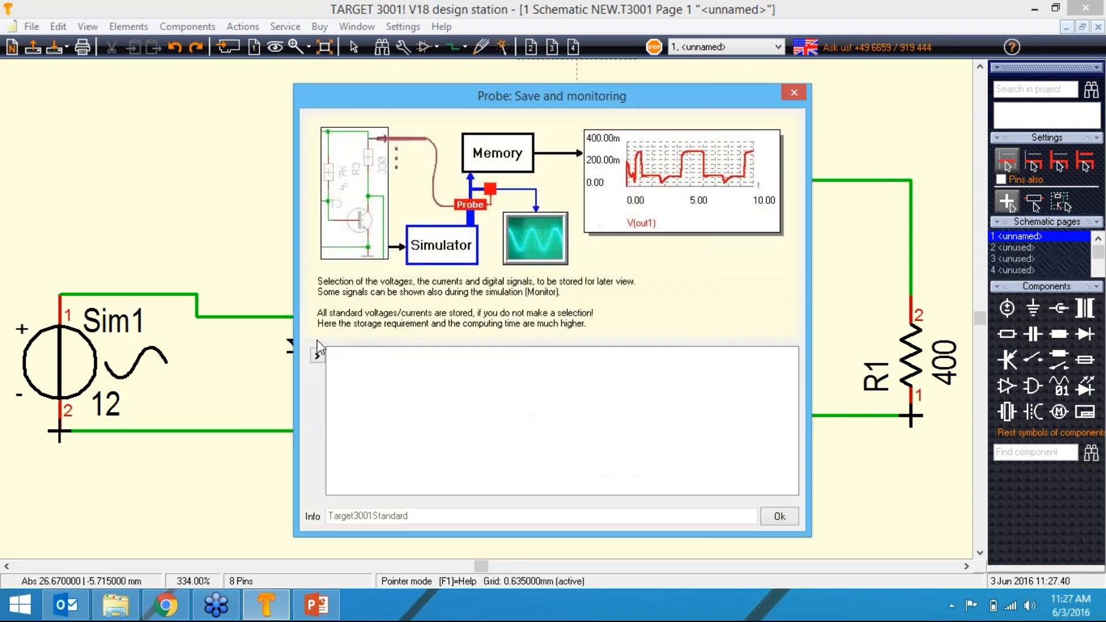
pyautogui.rightClick(355, 424)
pyautogui.moveTo(409, 455)
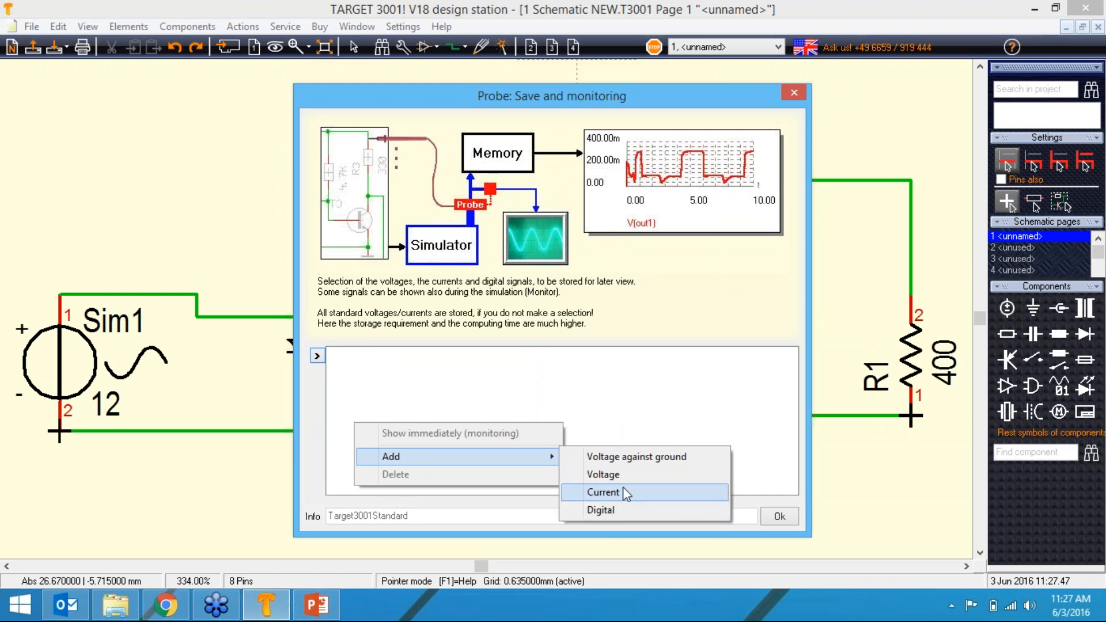
pyautogui.click(633, 459)
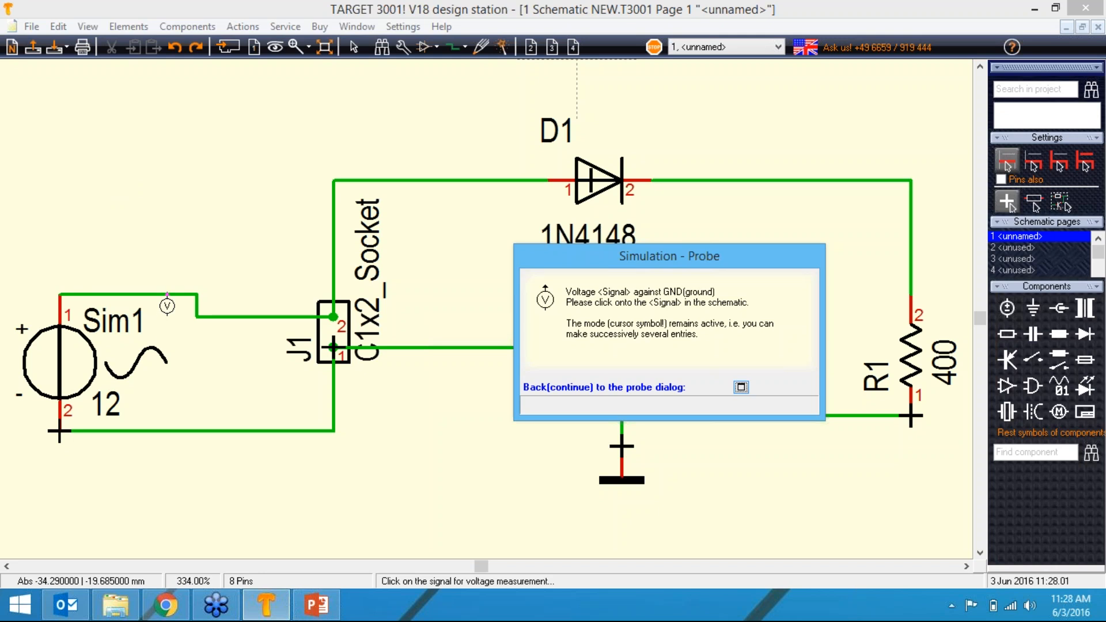
pyautogui.click(167, 295)
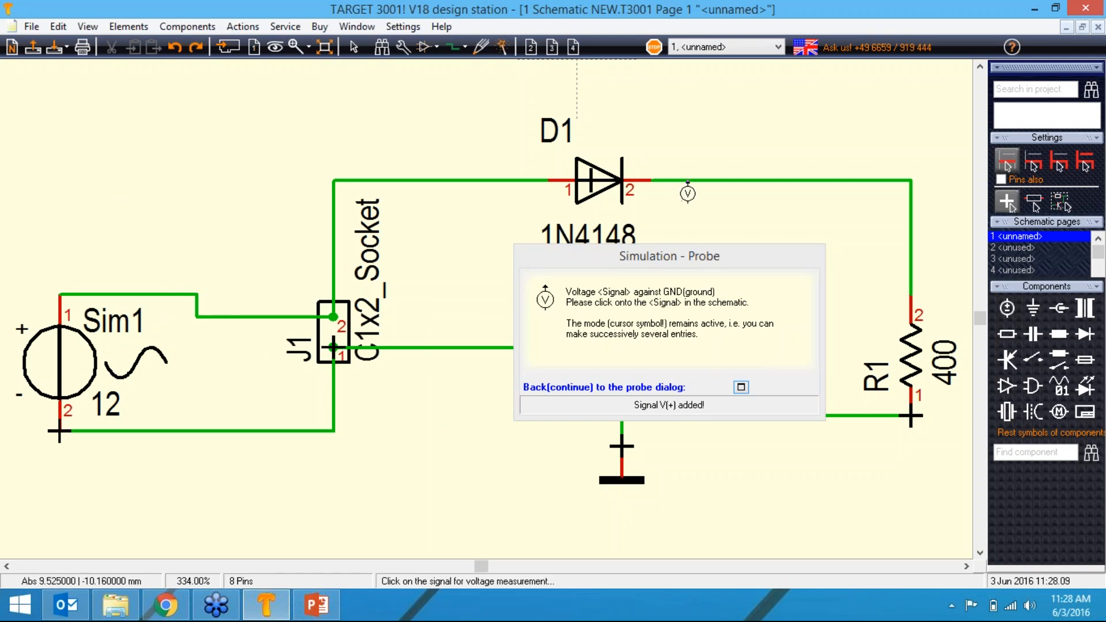
pyautogui.click(688, 182)
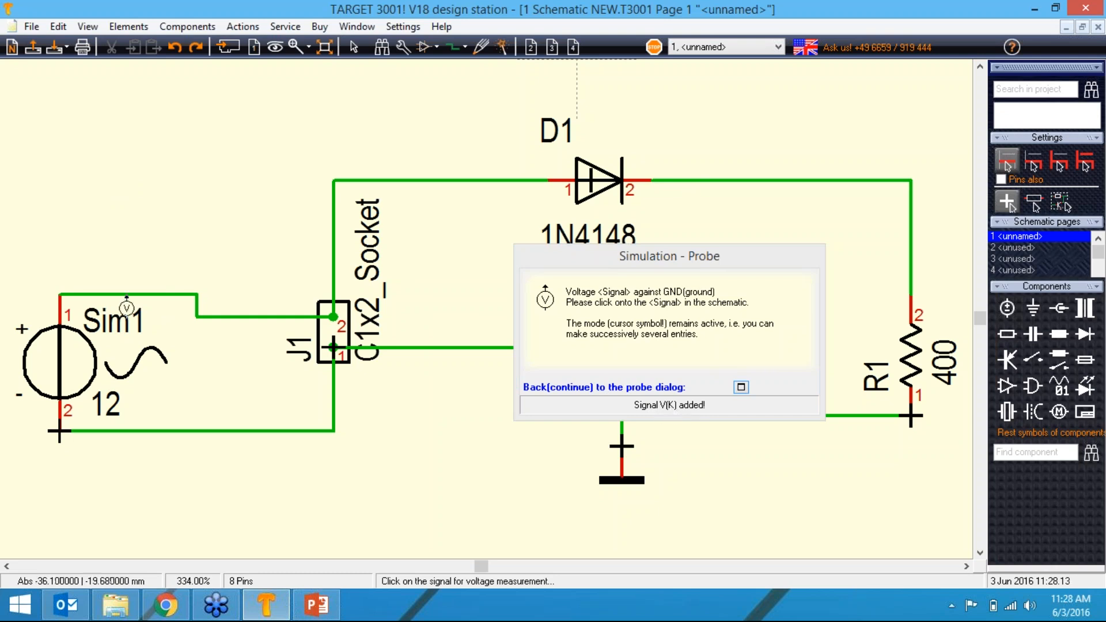
pyautogui.click(741, 387)
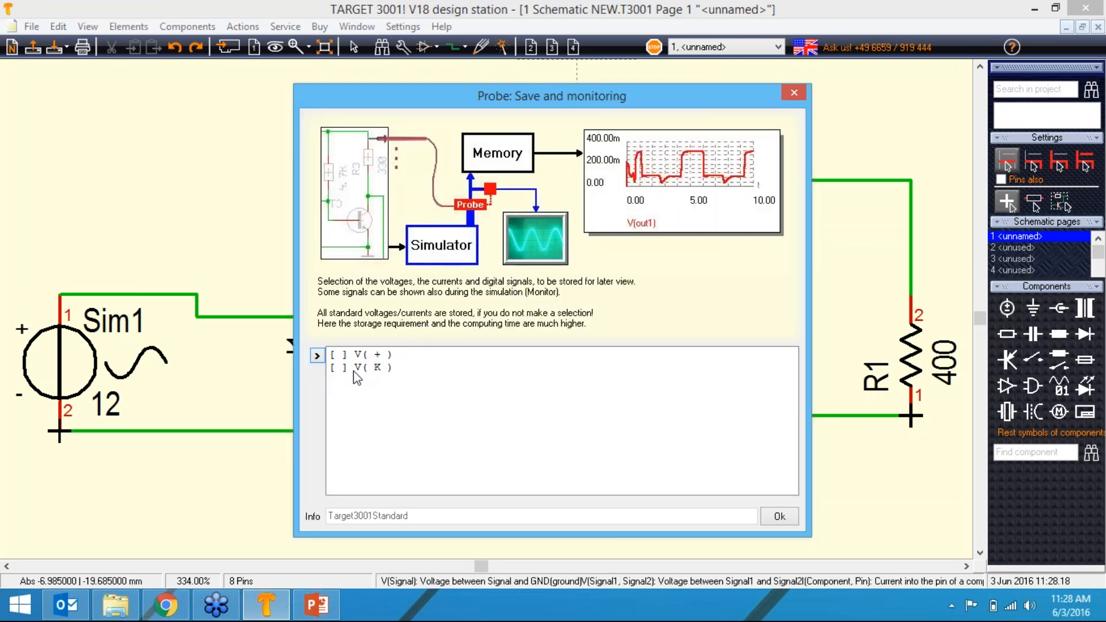
# Delete the V(+) probe from the saved signals and accept the probe selection.
pyautogui.click(359, 355)
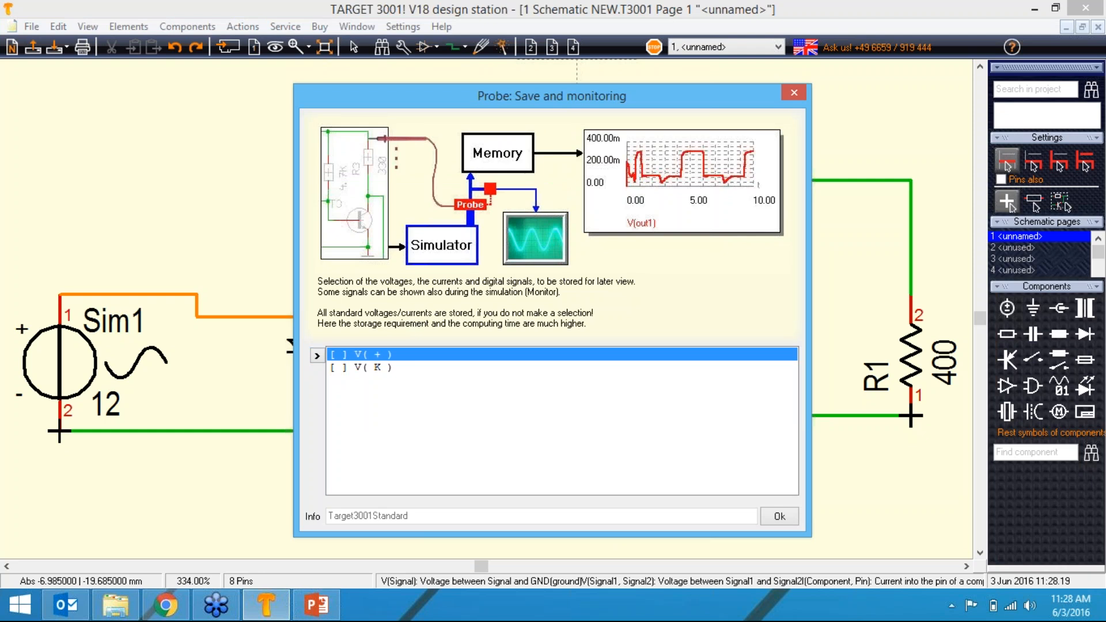
pyautogui.rightClick(375, 354)
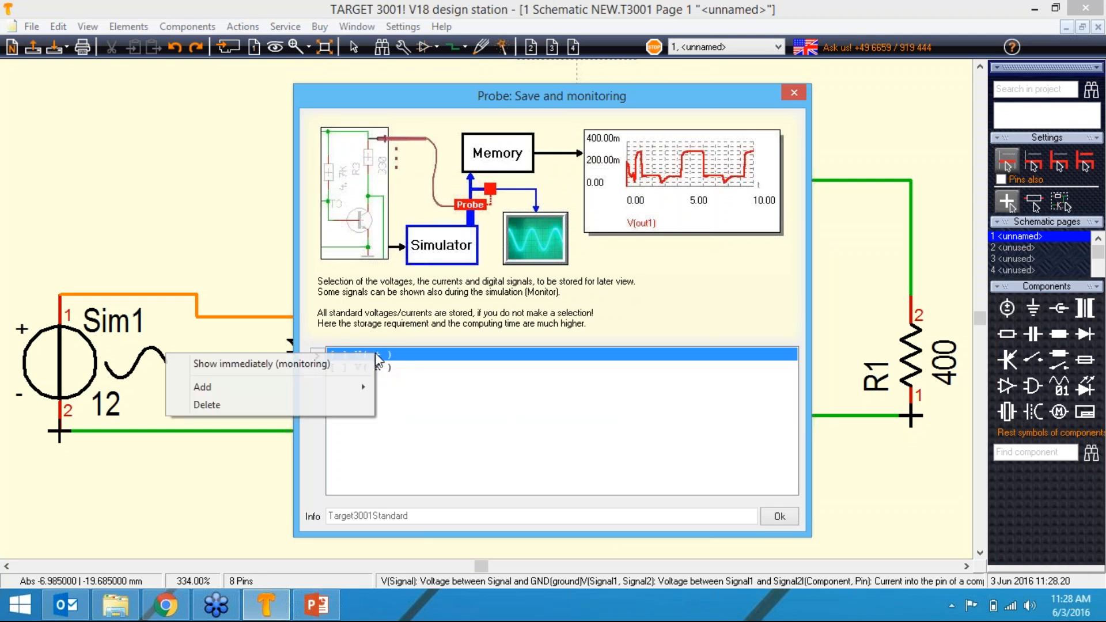
pyautogui.click(263, 409)
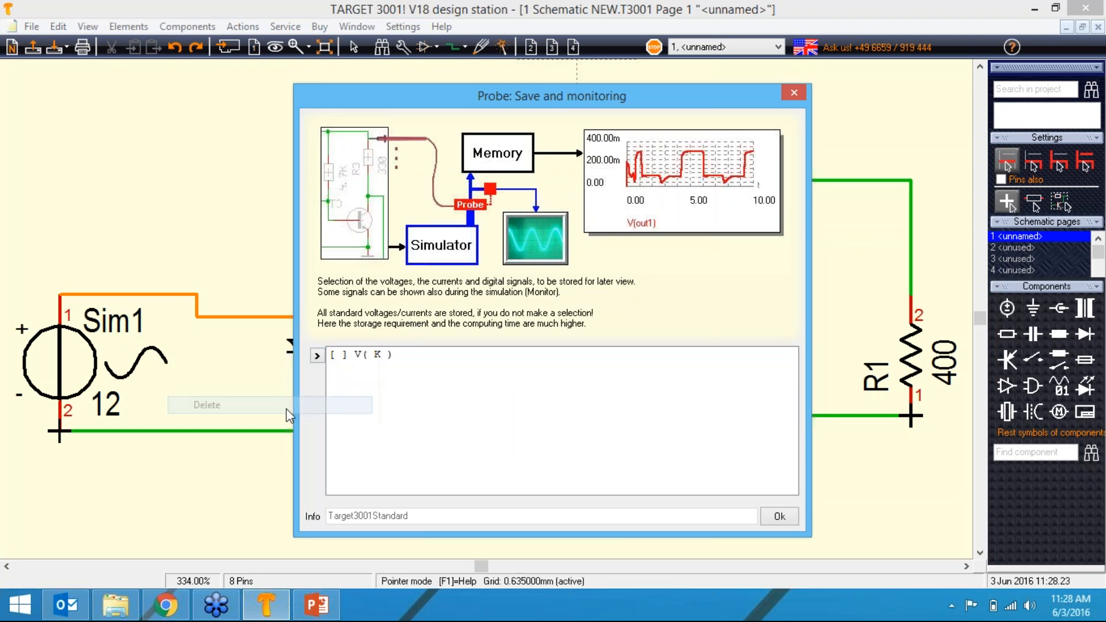
pyautogui.click(779, 517)
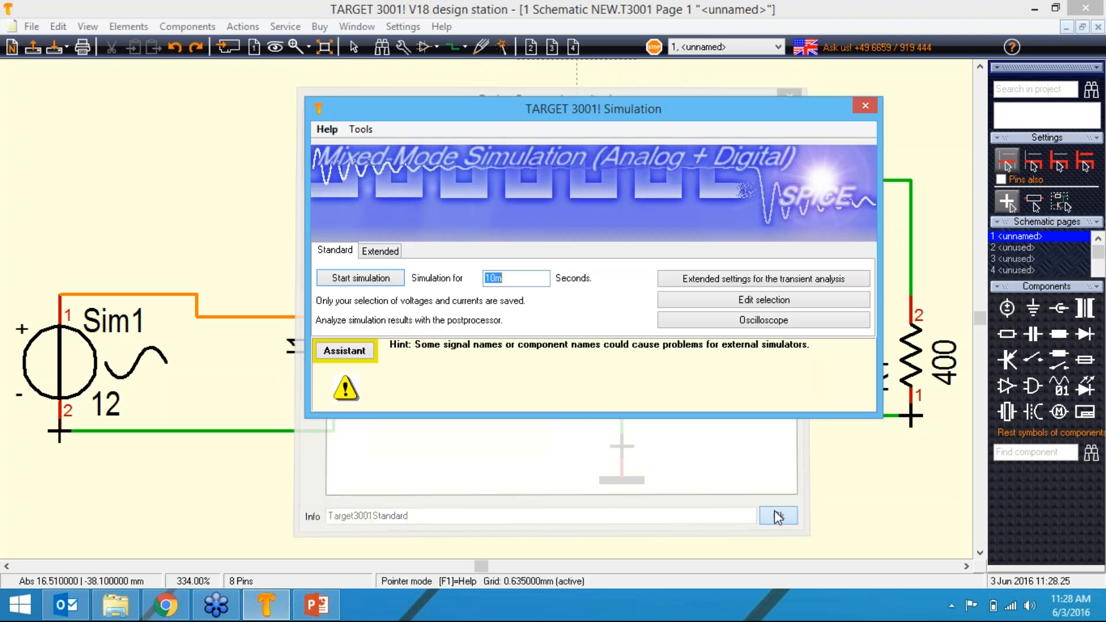
# Run the 10m second simulation, plot the V(K) graph in the oscilloscope, and close the graph calculator and the oscilloscope.
pyautogui.click(361, 279)
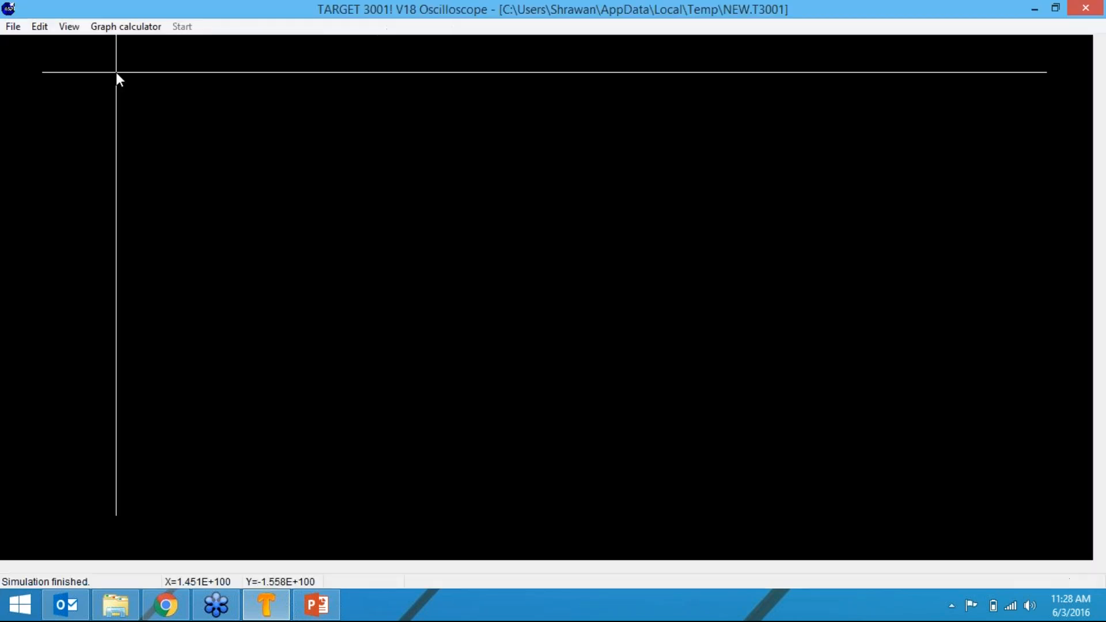
pyautogui.click(109, 27)
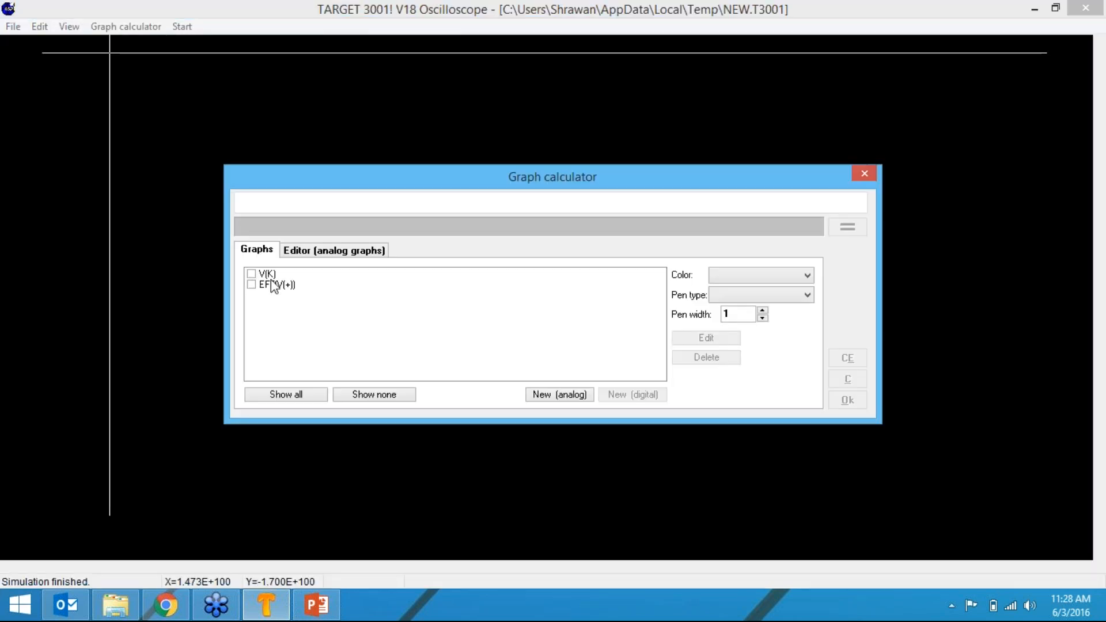
pyautogui.click(251, 274)
pyautogui.moveTo(356, 176); pyautogui.dragTo(612, 158)
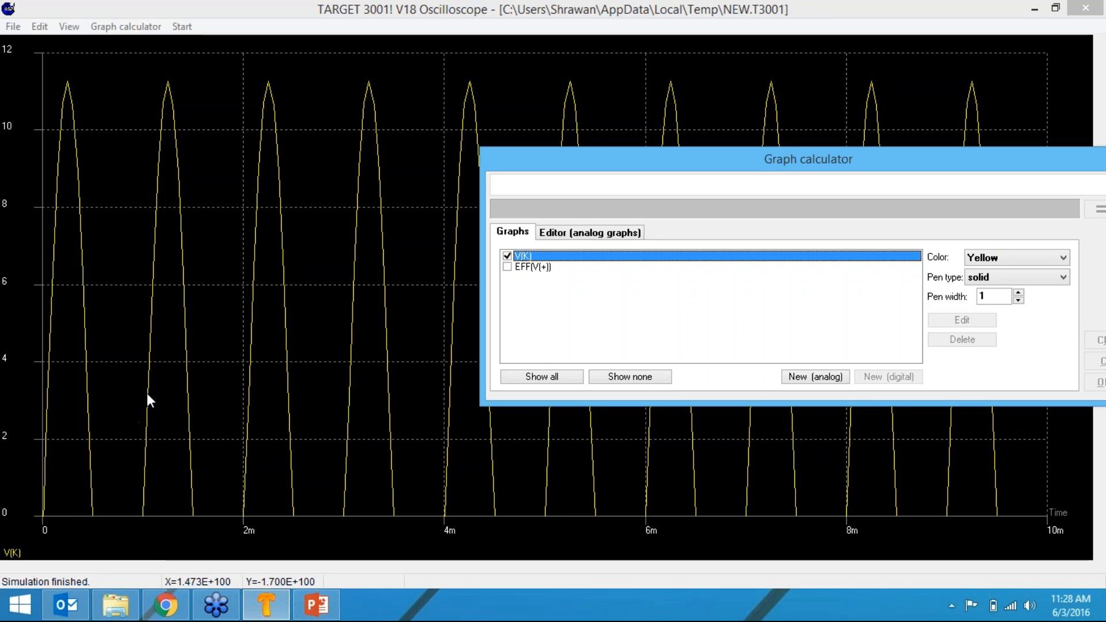
pyautogui.moveTo(604, 167); pyautogui.dragTo(230, 213)
pyautogui.click(743, 205)
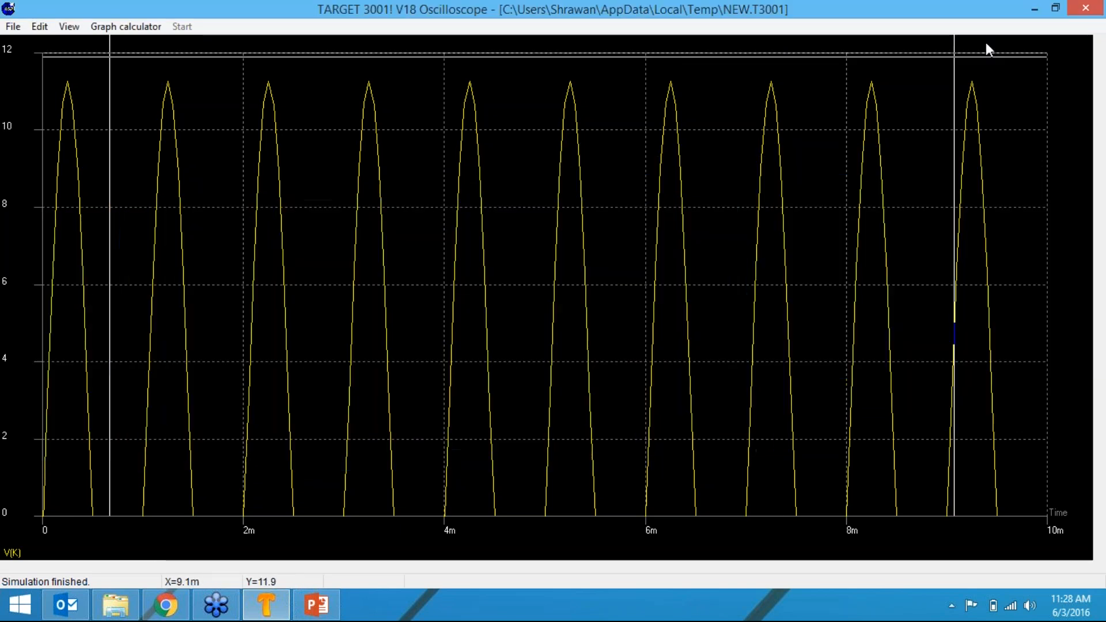
pyautogui.moveTo(1099, 9)
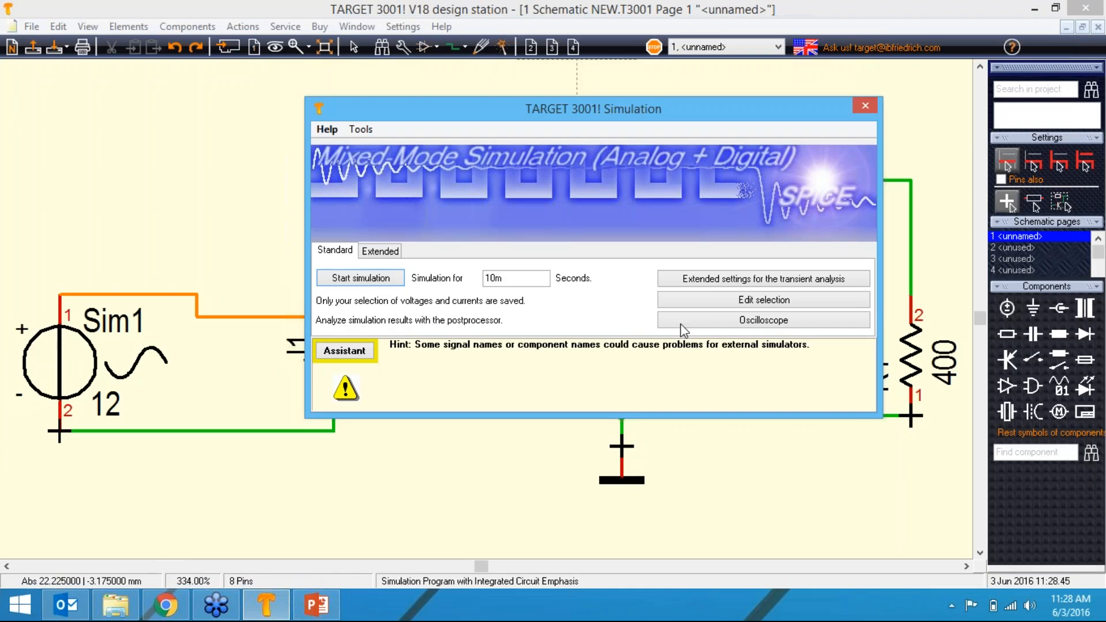
# Review the probe types that can be added to the saved signals, and close the probe selection and the simulation window.
pyautogui.click(761, 302)
pyautogui.rightClick(353, 423)
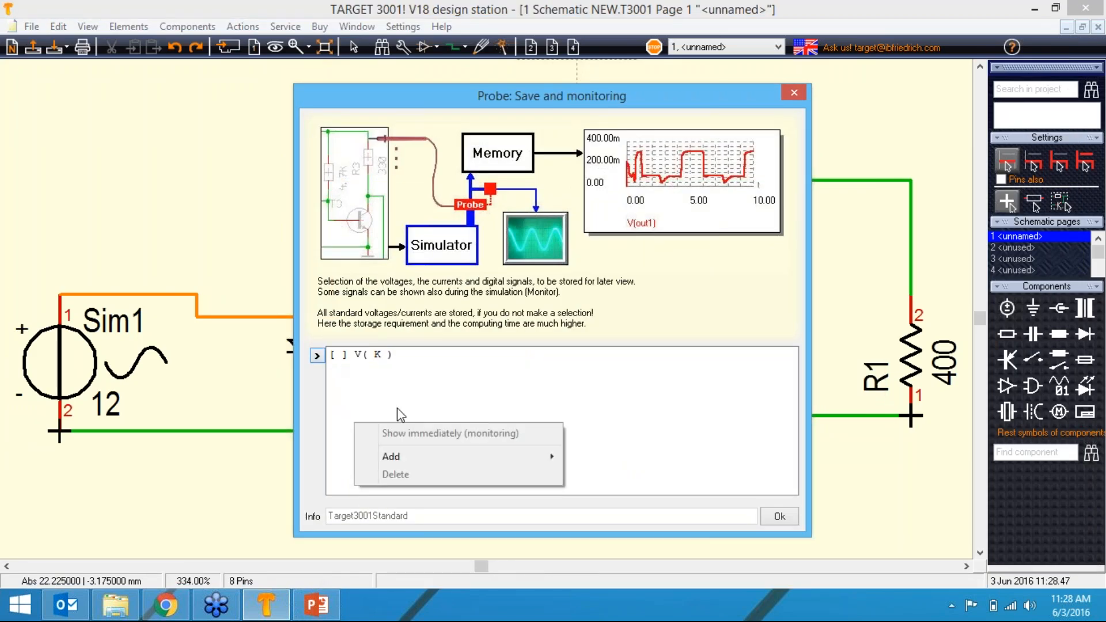
pyautogui.moveTo(429, 455)
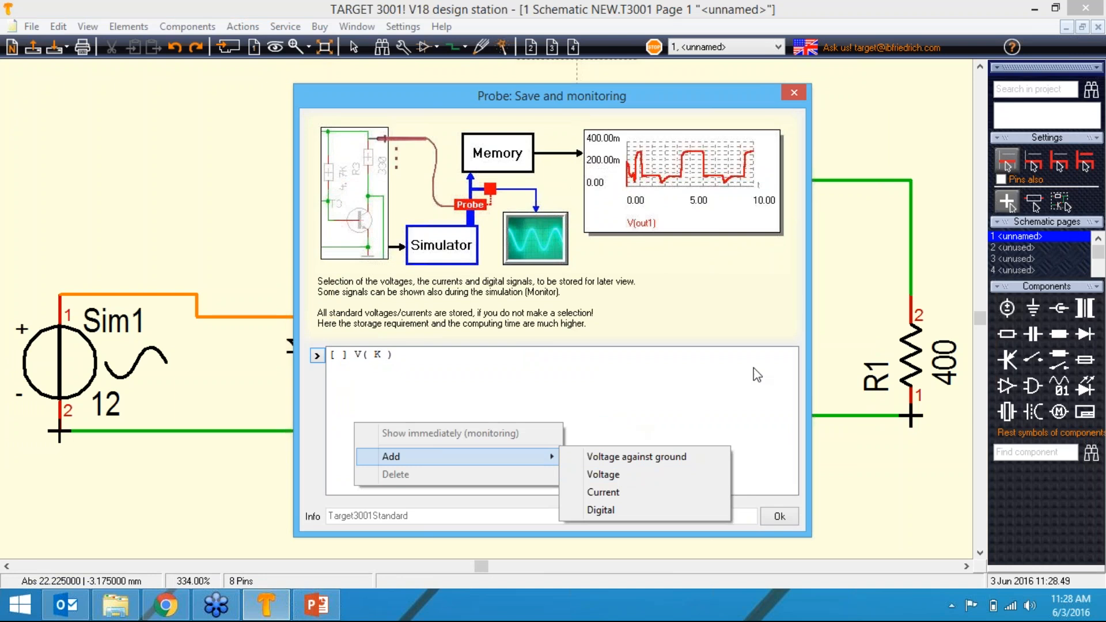
pyautogui.click(791, 93)
pyautogui.click(790, 92)
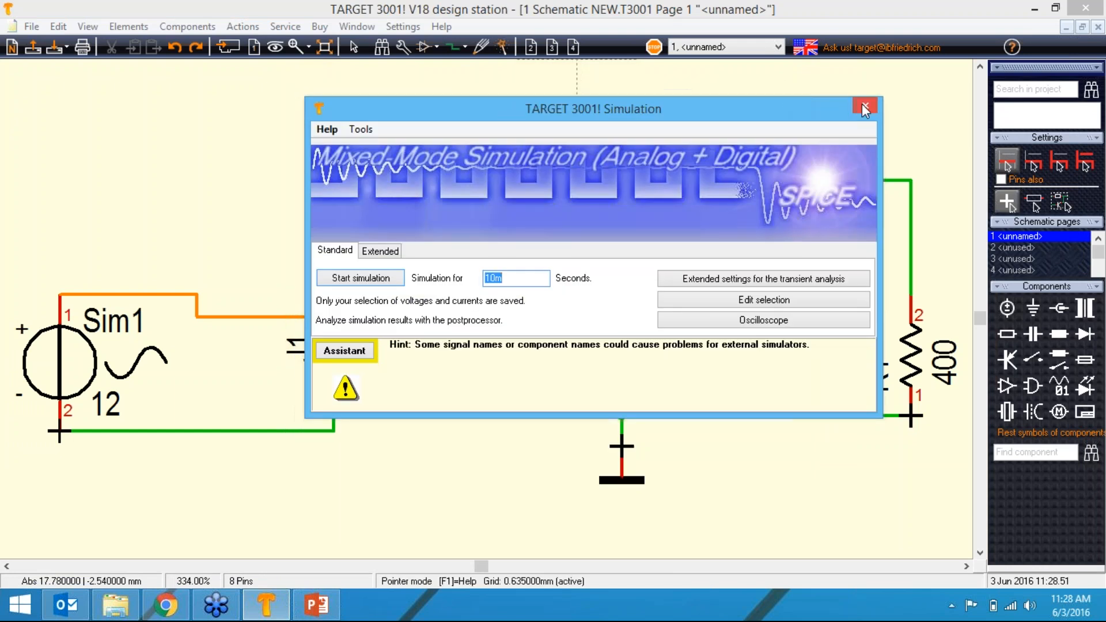
pyautogui.click(864, 107)
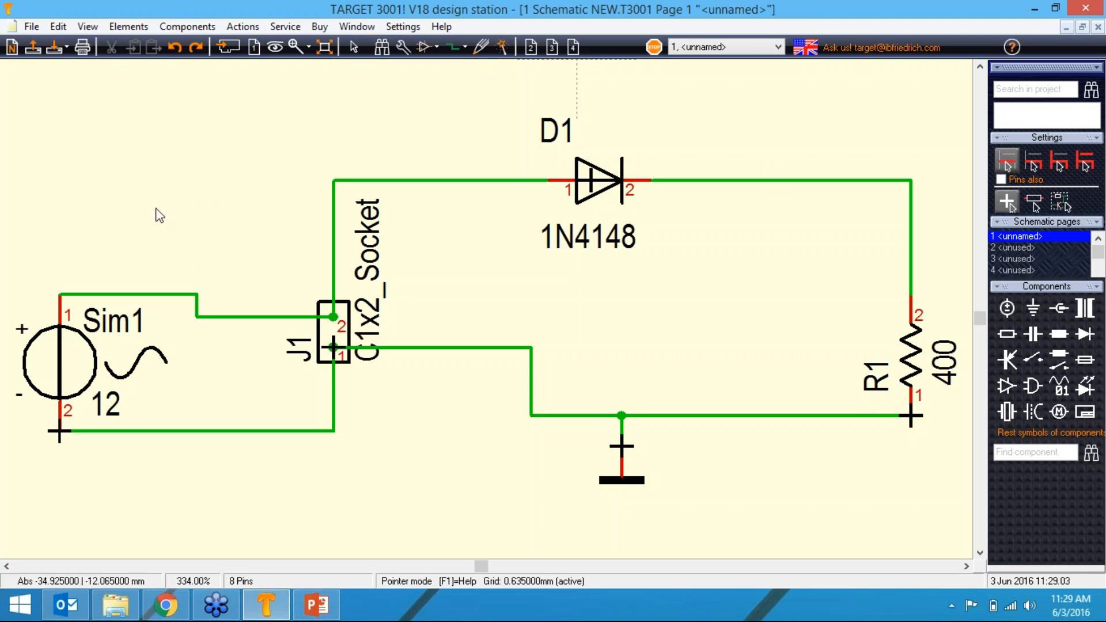
# Switch to the PCB layout and create a rectangular board outline 6299 mil wide and 3937 mil high with the outline wizard.
pyautogui.click(229, 49)
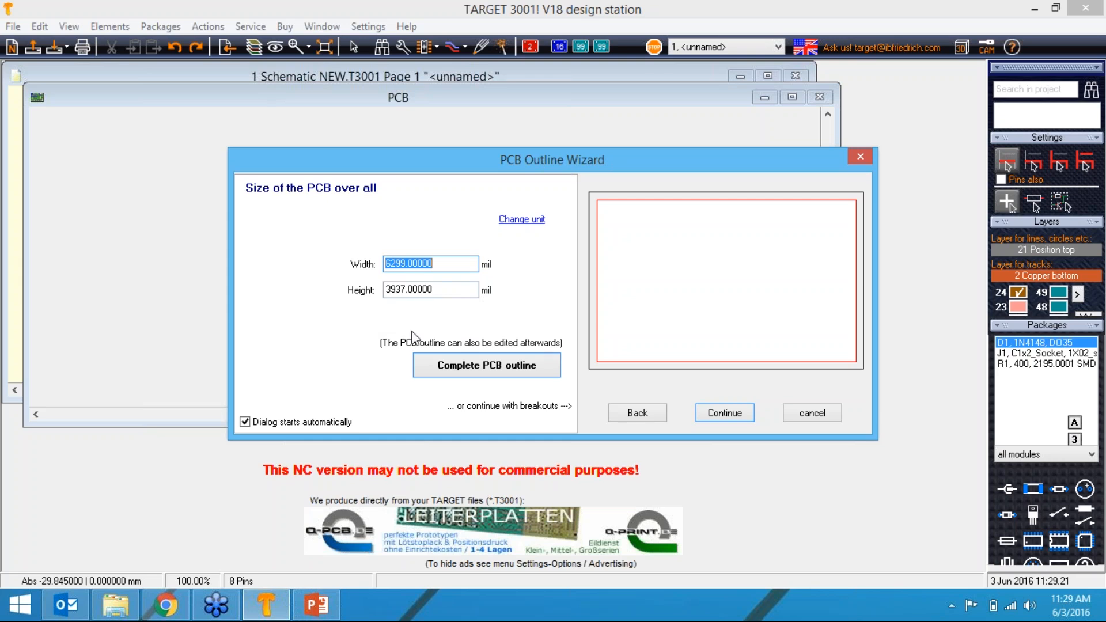
pyautogui.click(476, 369)
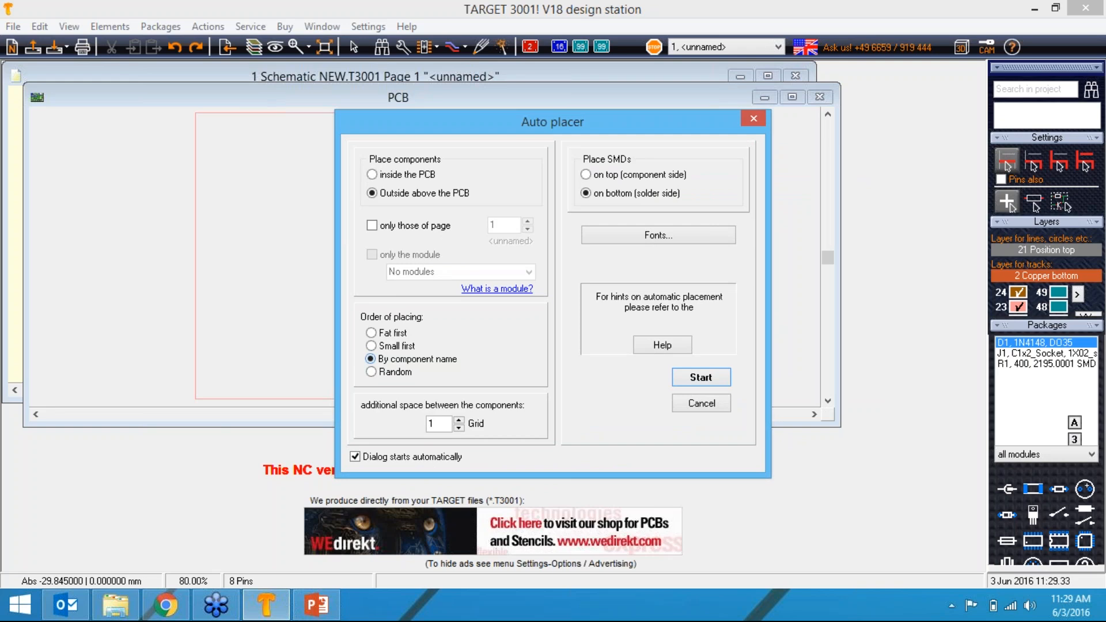
# Autoplace the components inside the PCB in fat-first order, with the SMDs on top (component side).
pyautogui.click(372, 174)
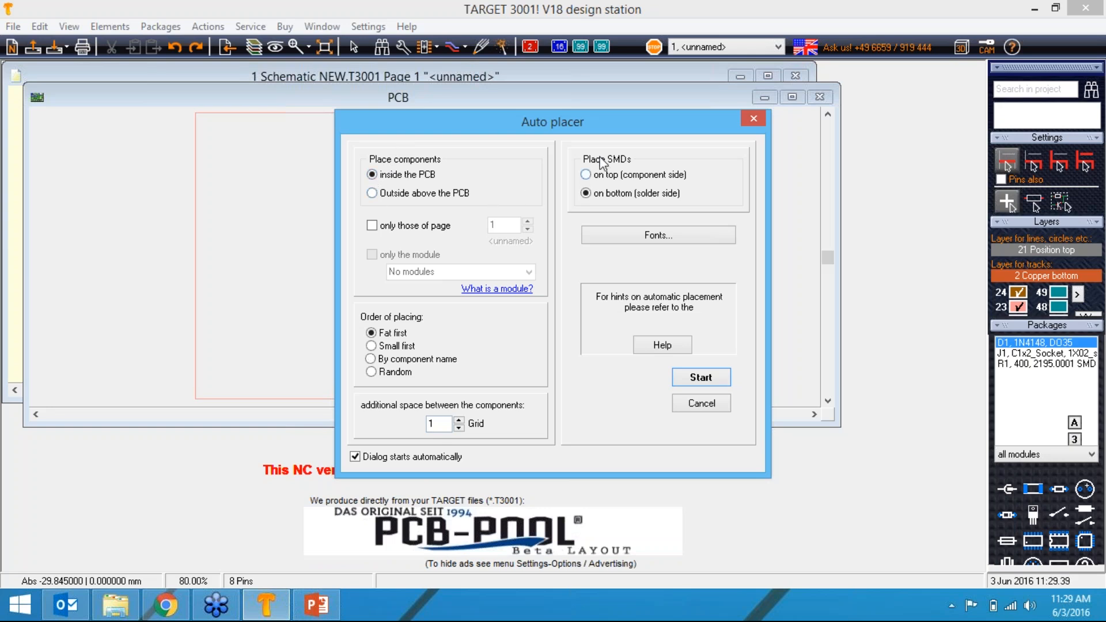
pyautogui.click(586, 175)
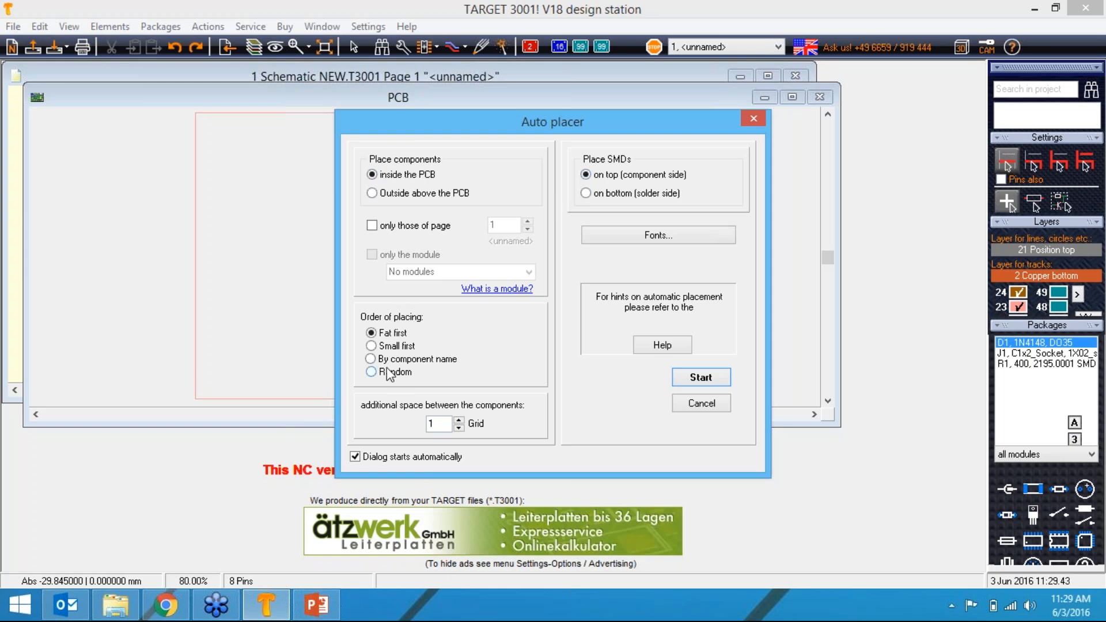
pyautogui.click(699, 378)
pyautogui.click(608, 373)
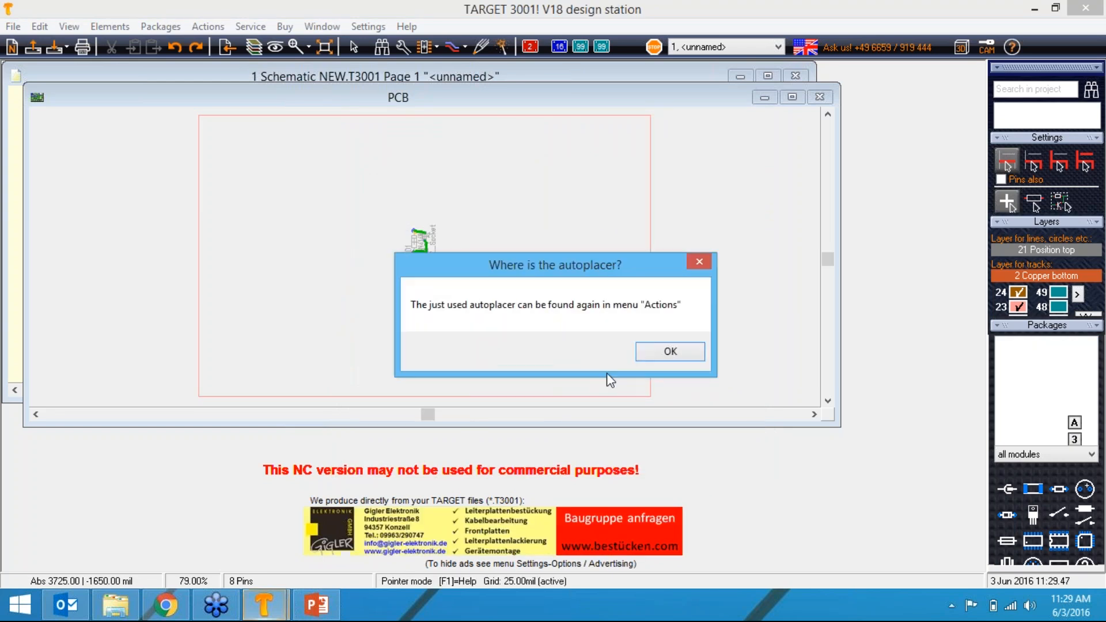
pyautogui.click(663, 355)
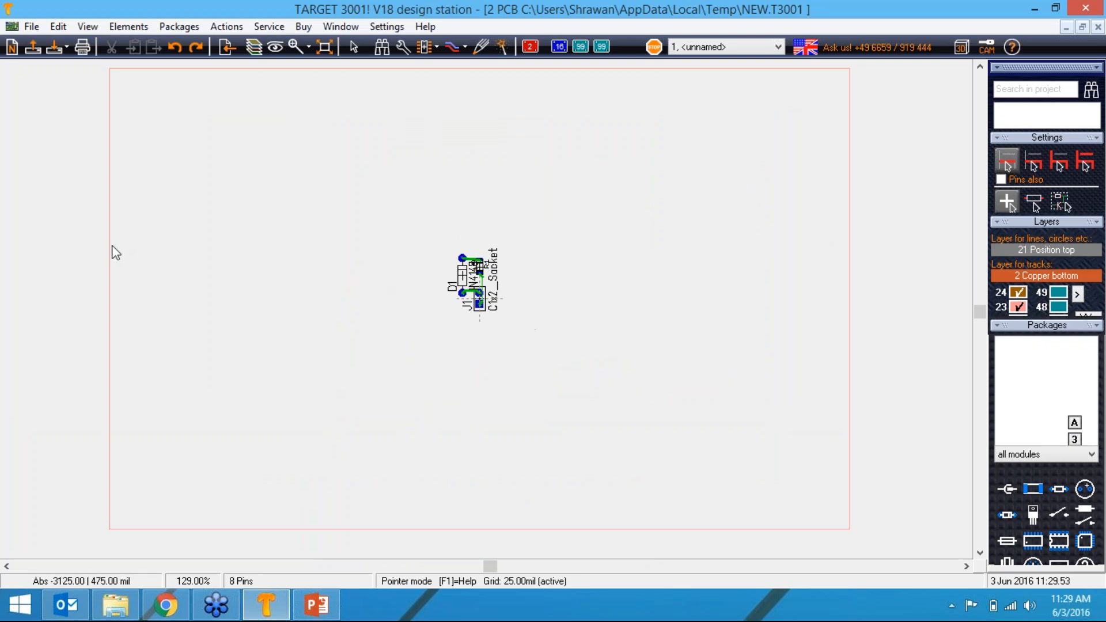
# Shrink the board outline by moving all four edges inward to a small rectangle around D1, R1 and J1.
pyautogui.moveTo(110, 247); pyautogui.dragTo(398, 281)
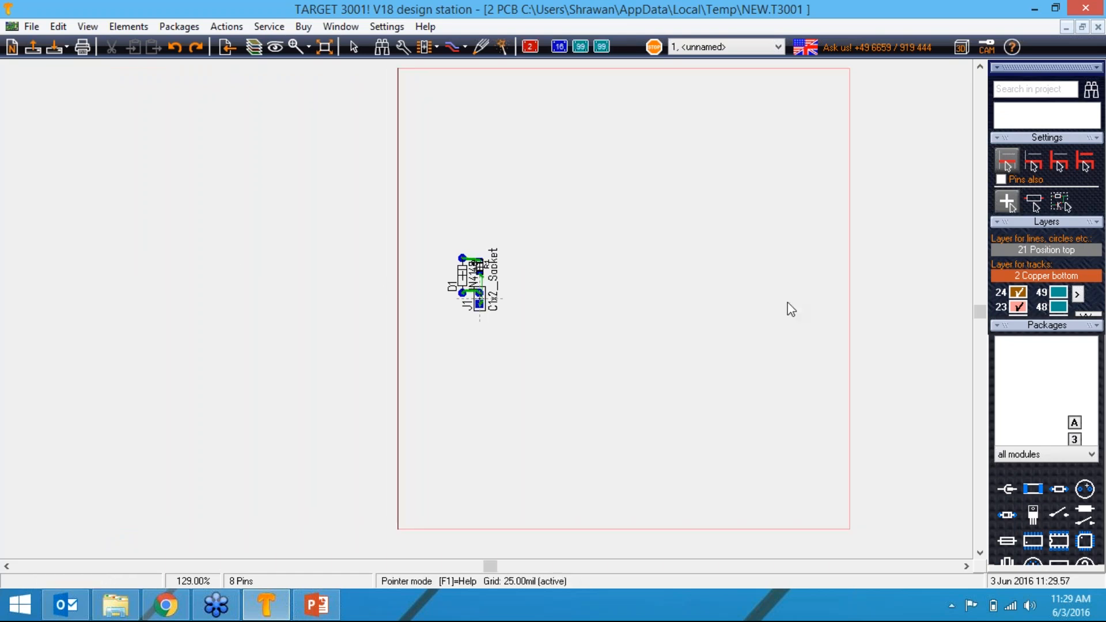
pyautogui.moveTo(841, 288); pyautogui.dragTo(516, 465)
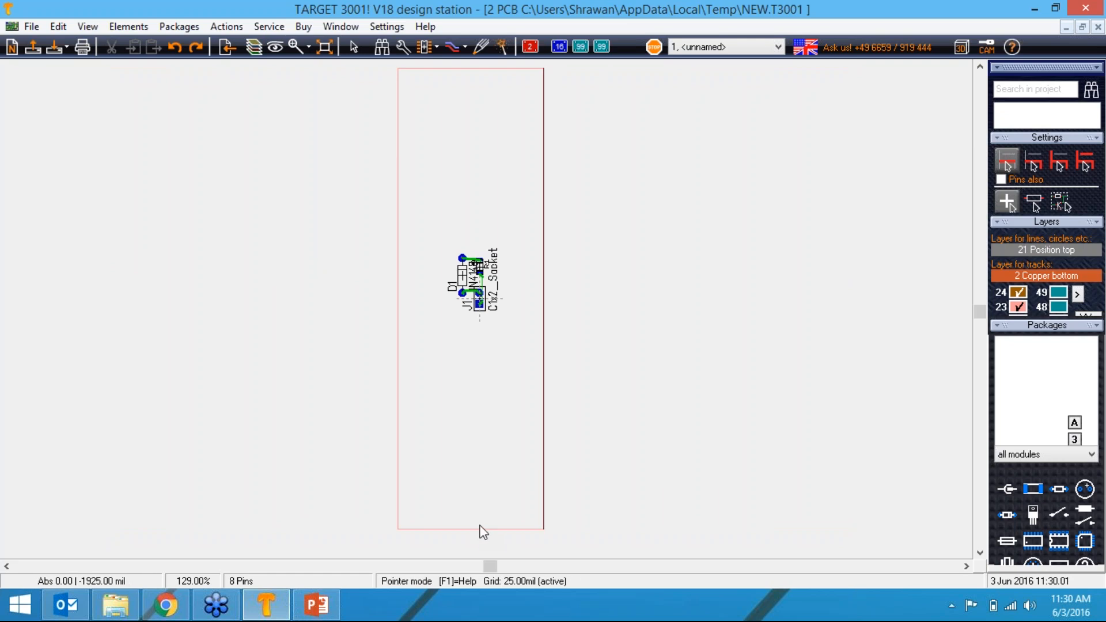
pyautogui.moveTo(484, 527); pyautogui.dragTo(486, 354)
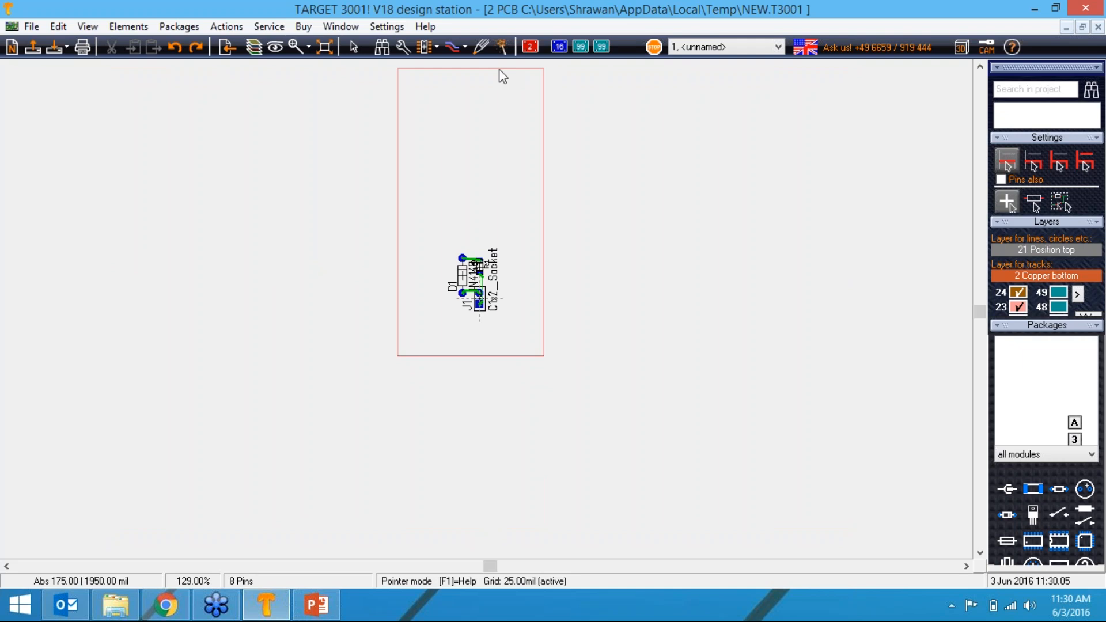
pyautogui.moveTo(502, 75); pyautogui.dragTo(501, 215)
pyautogui.moveTo(402, 282); pyautogui.dragTo(419, 277)
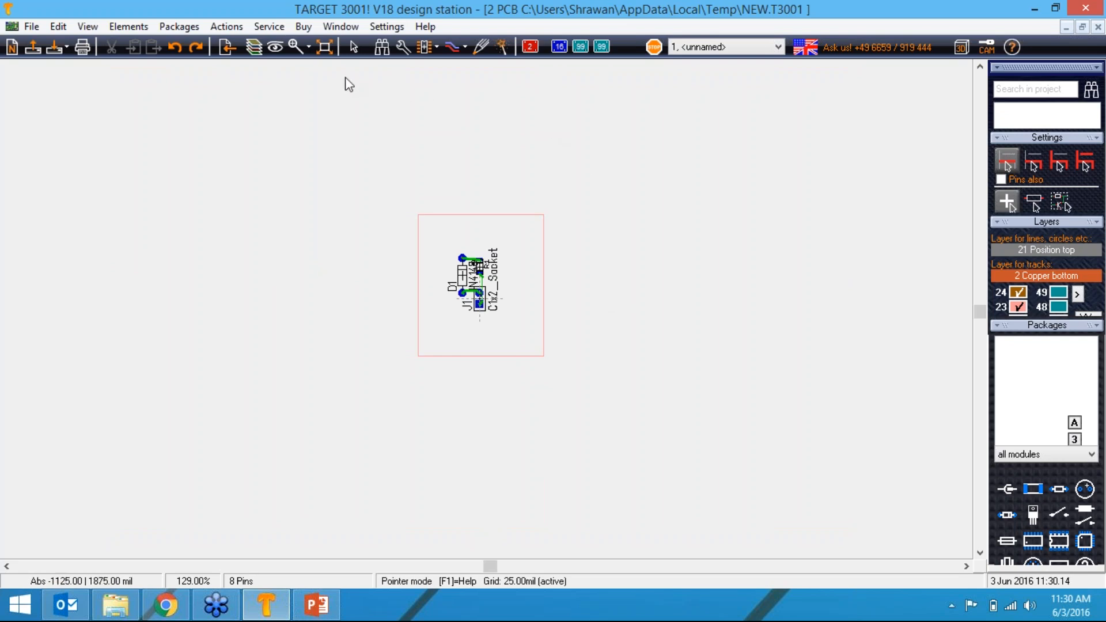
pyautogui.click(325, 48)
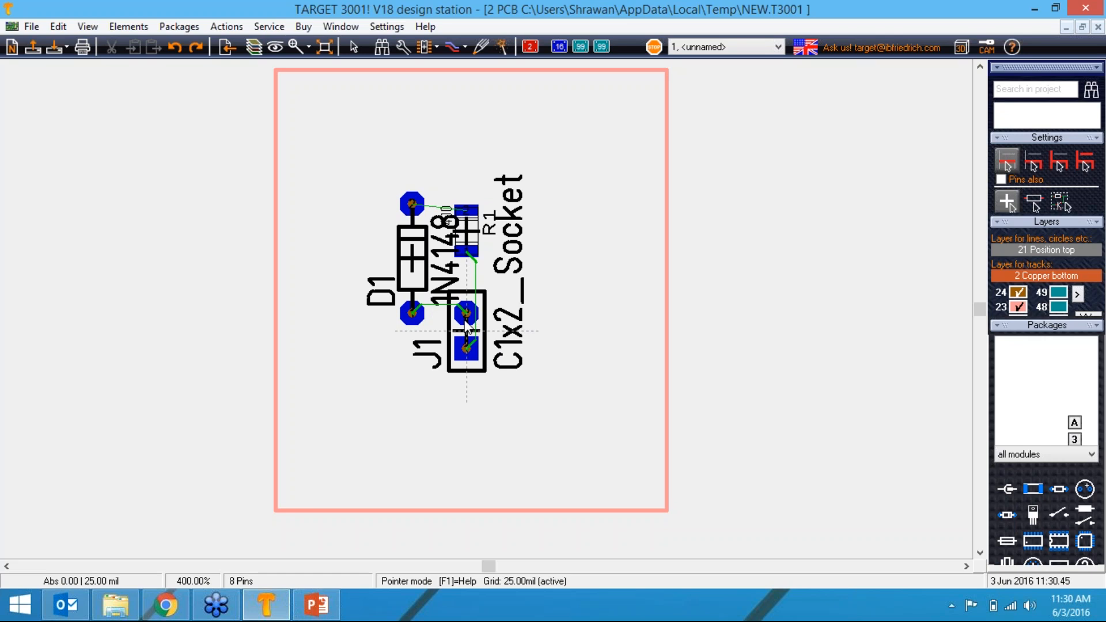
# Delete all automatically routed tracks from the board.
pyautogui.click(222, 26)
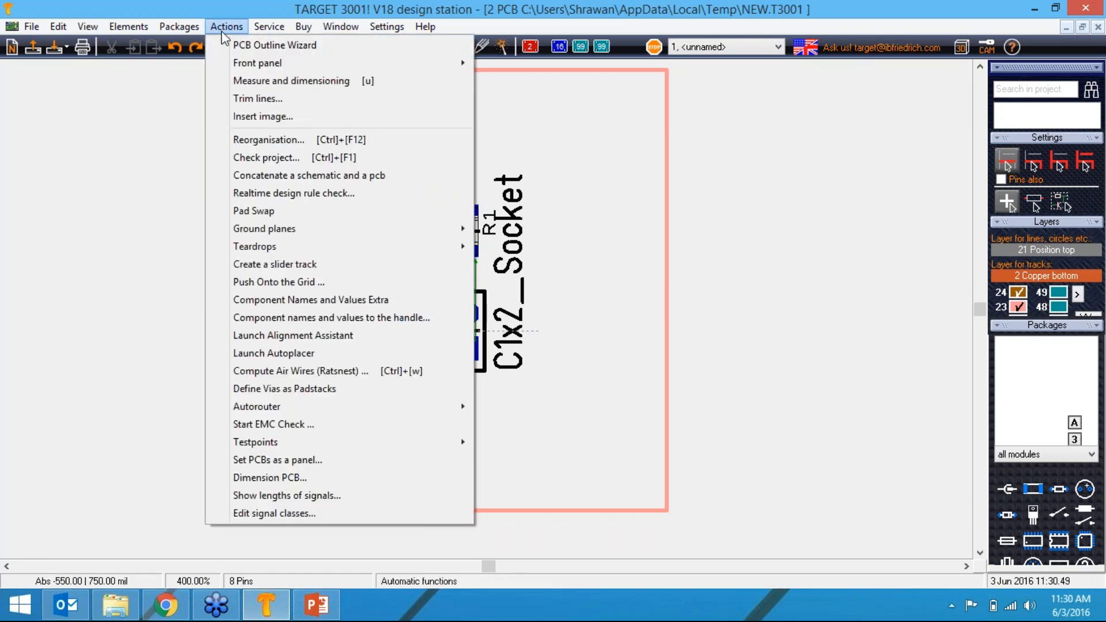
pyautogui.moveTo(279, 405)
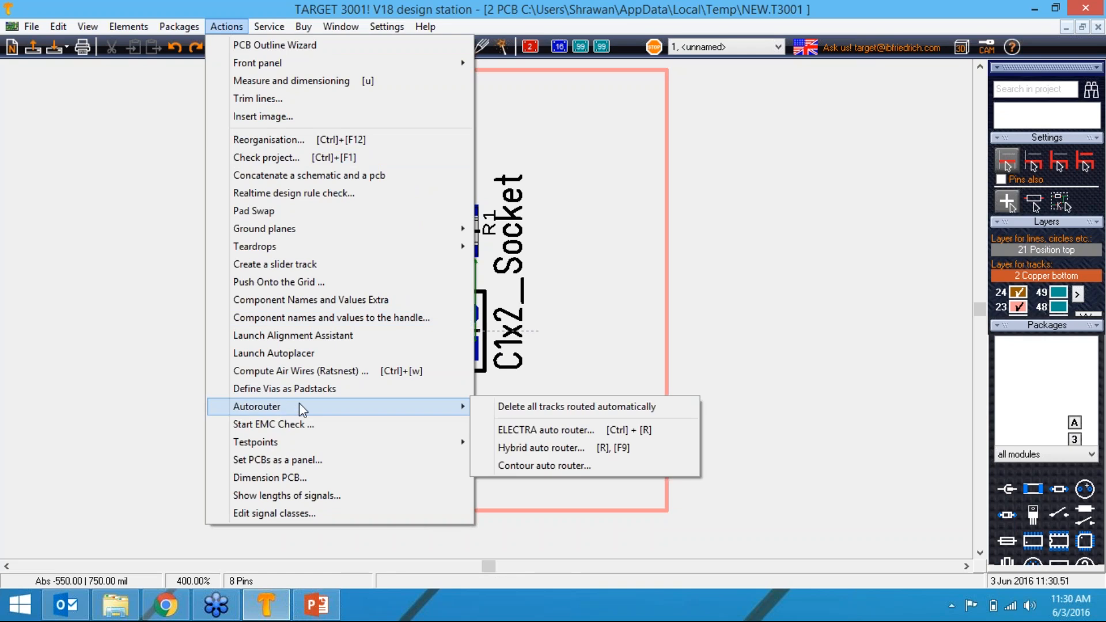
pyautogui.click(519, 406)
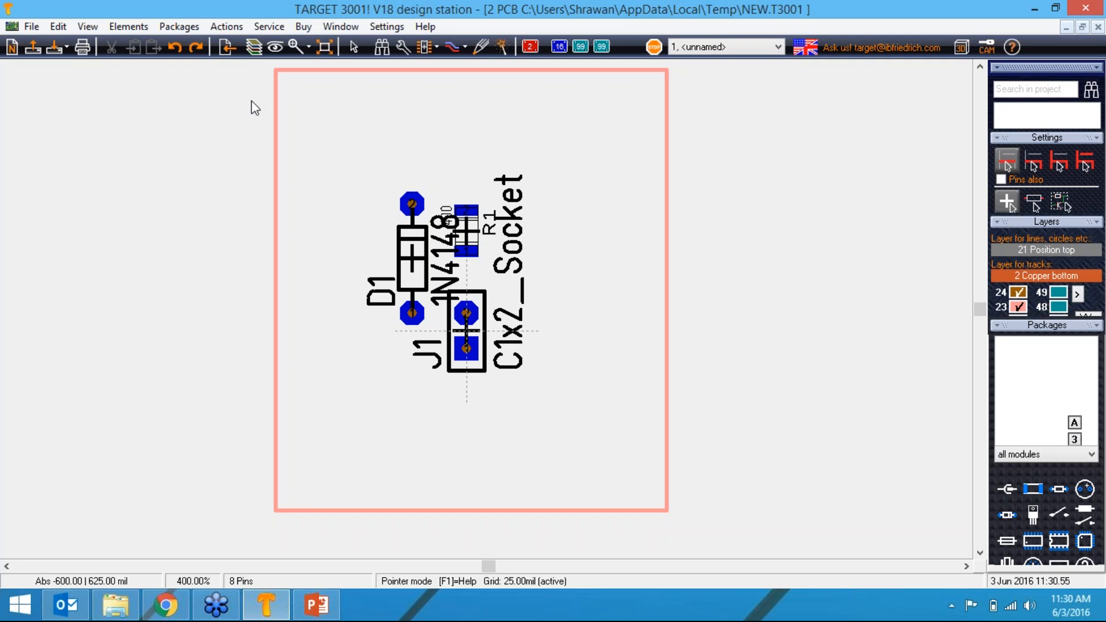
# Check the hybrid autorouter's algorithm and layer settings, and route all signals with 11.81 mil minimum track width and 7.87 mil spacing.
pyautogui.click(226, 27)
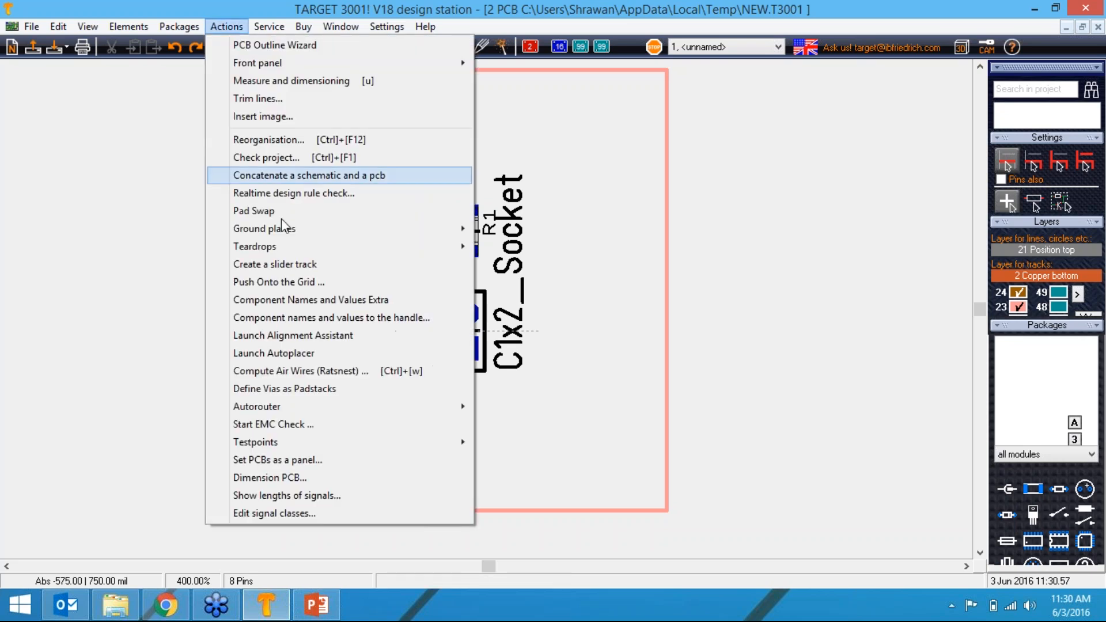
pyautogui.moveTo(447, 410)
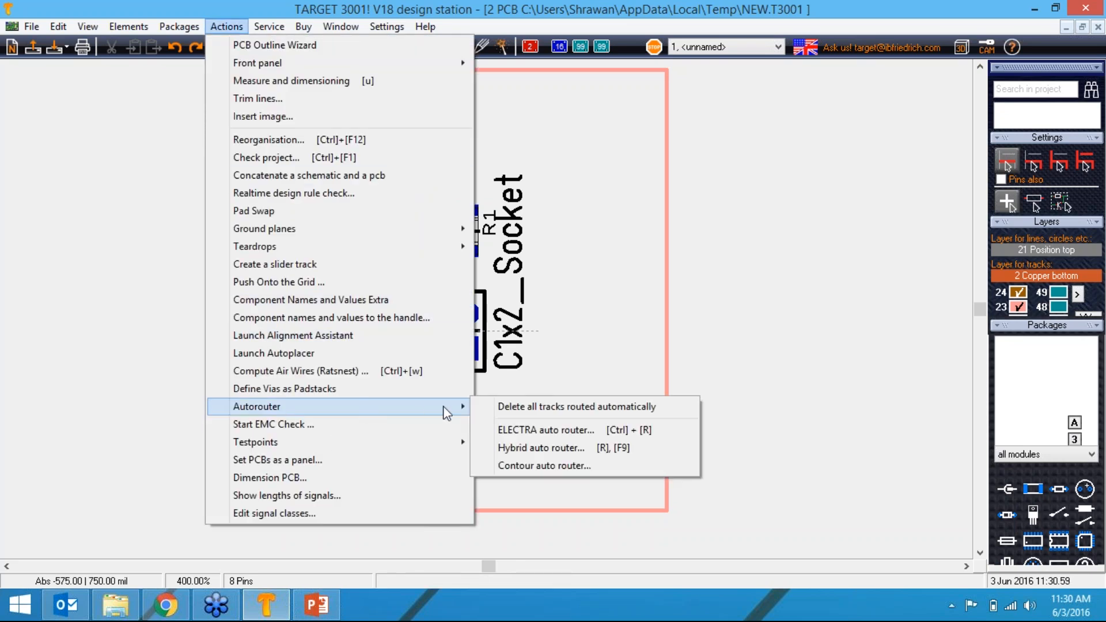
pyautogui.click(519, 447)
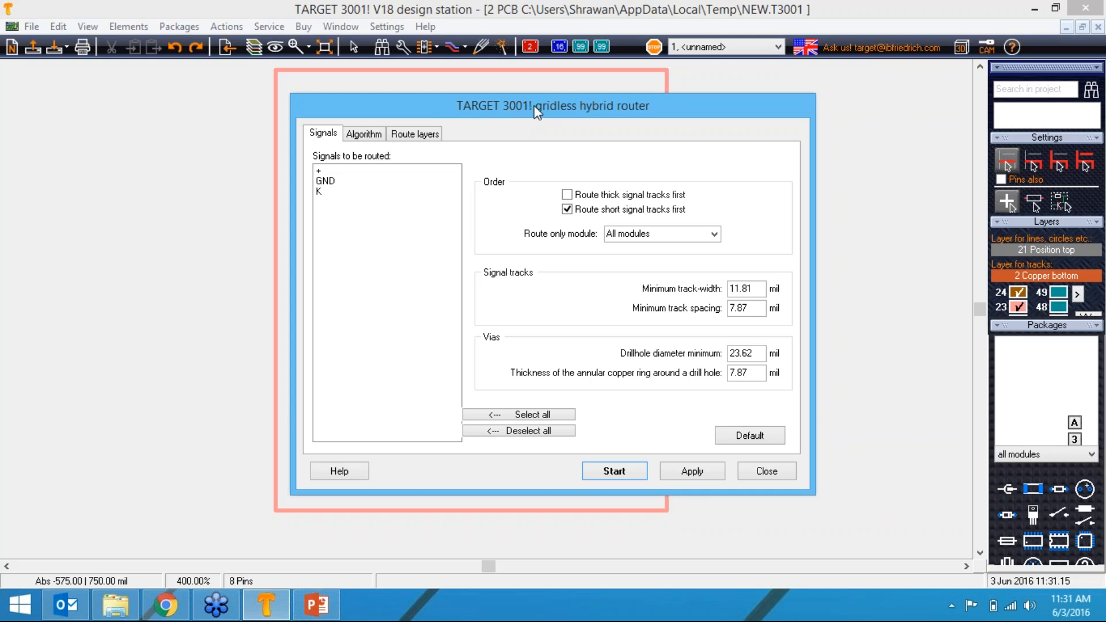
pyautogui.moveTo(509, 109); pyautogui.dragTo(455, 98)
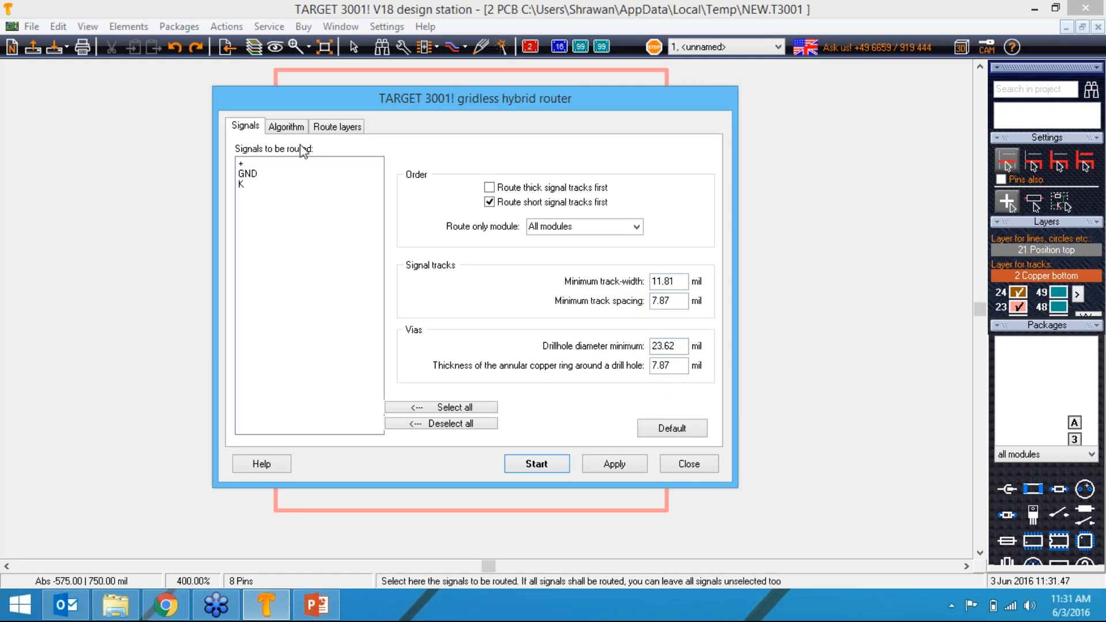
pyautogui.click(294, 129)
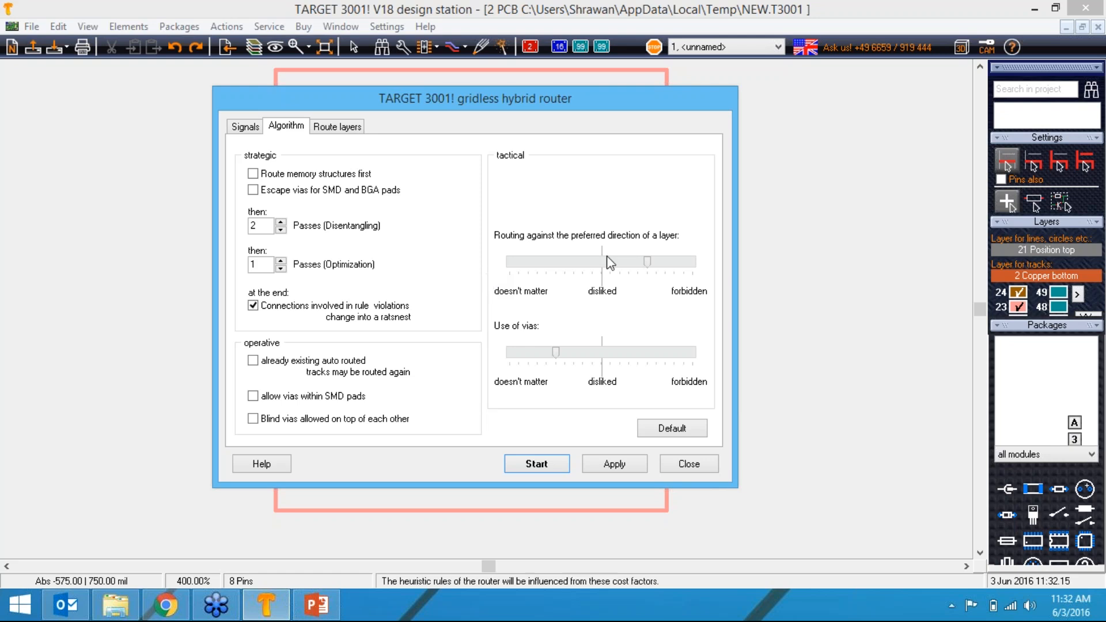
pyautogui.click(345, 128)
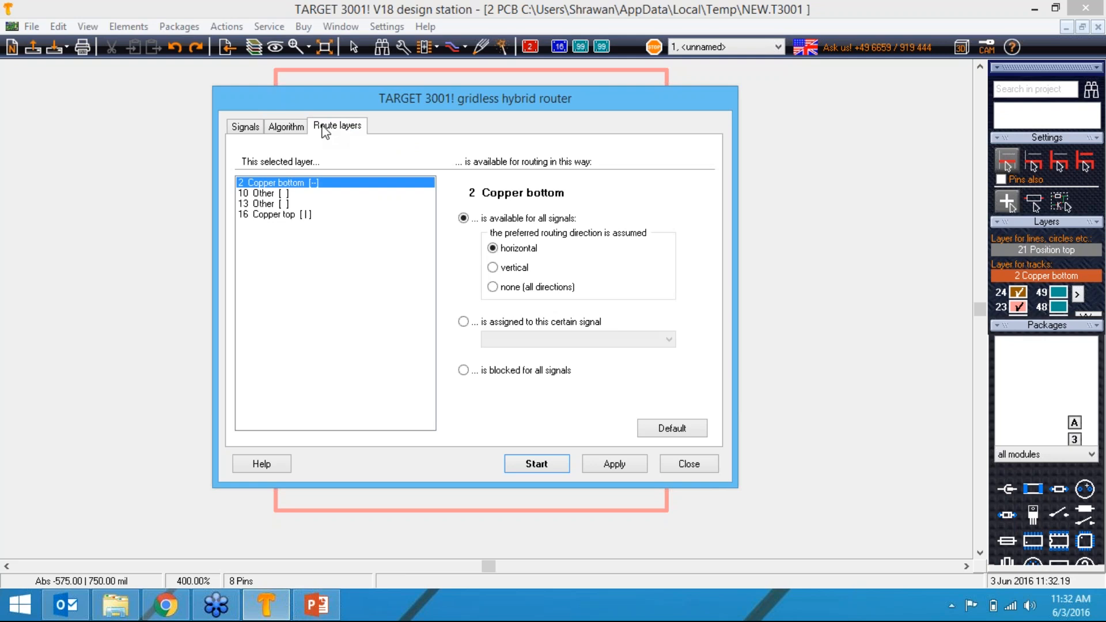
pyautogui.click(252, 128)
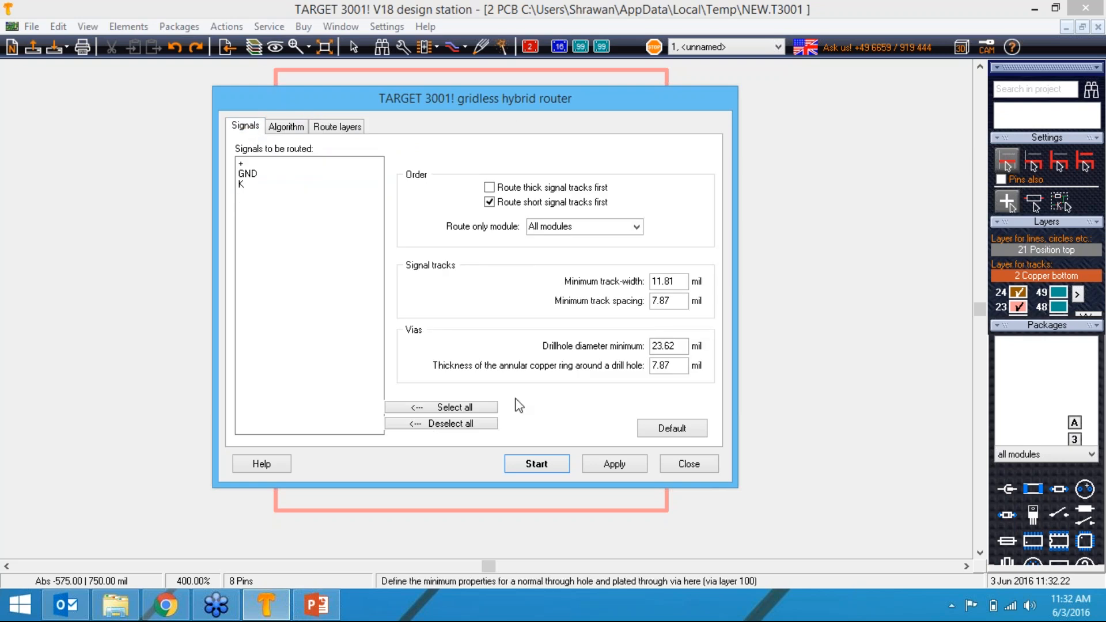
pyautogui.click(537, 465)
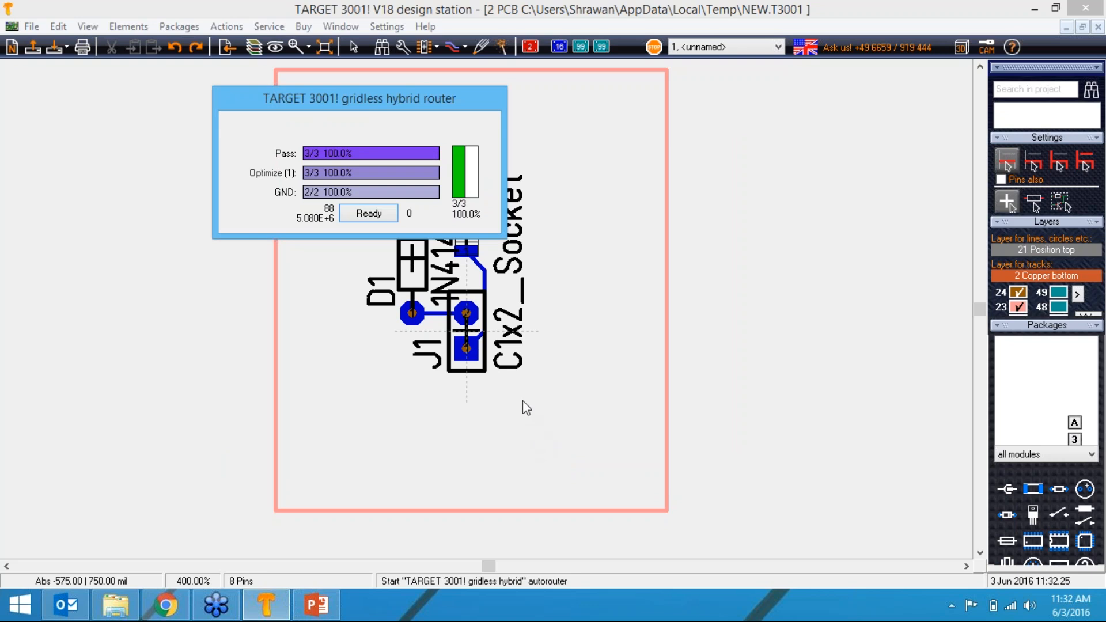
pyautogui.click(368, 214)
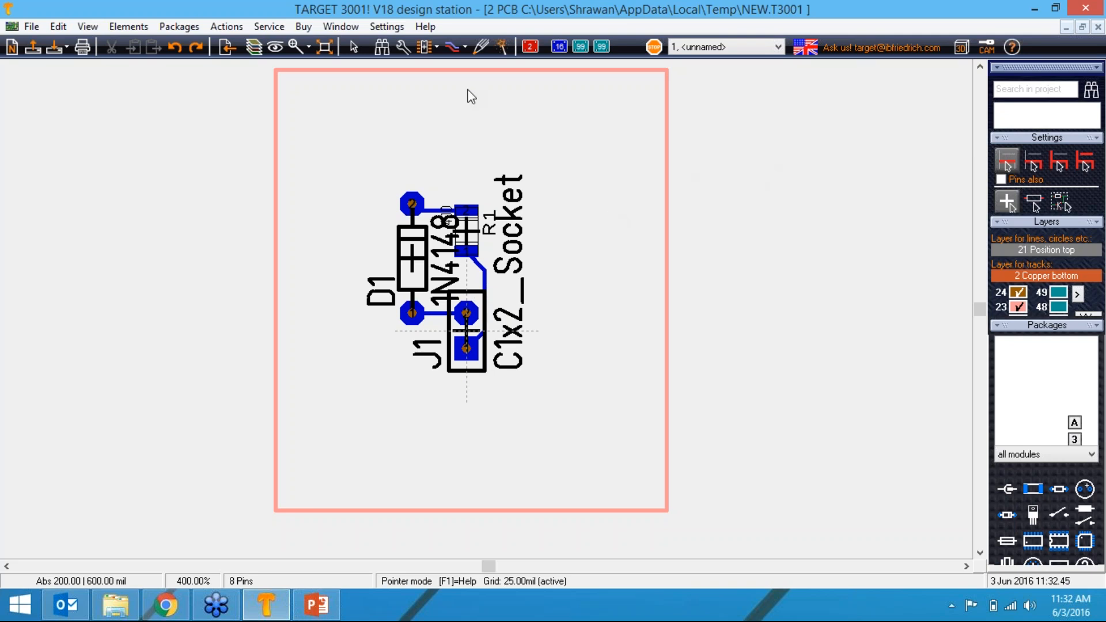
# Open the 3D view of the routed board and tilt the model slightly to inspect the components.
pyautogui.click(87, 26)
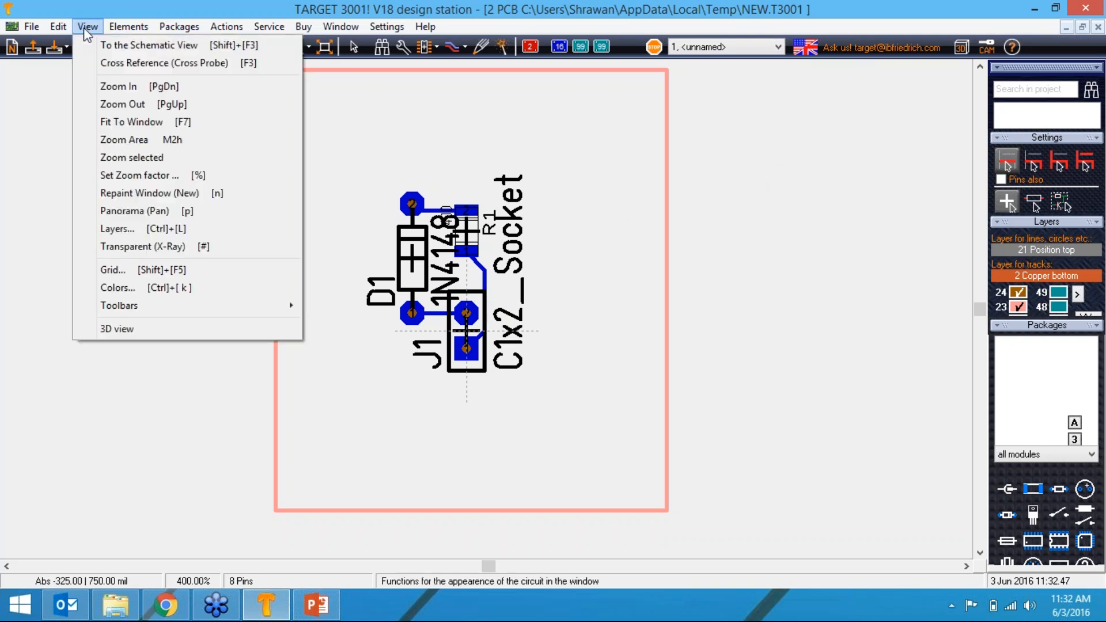
pyautogui.click(143, 326)
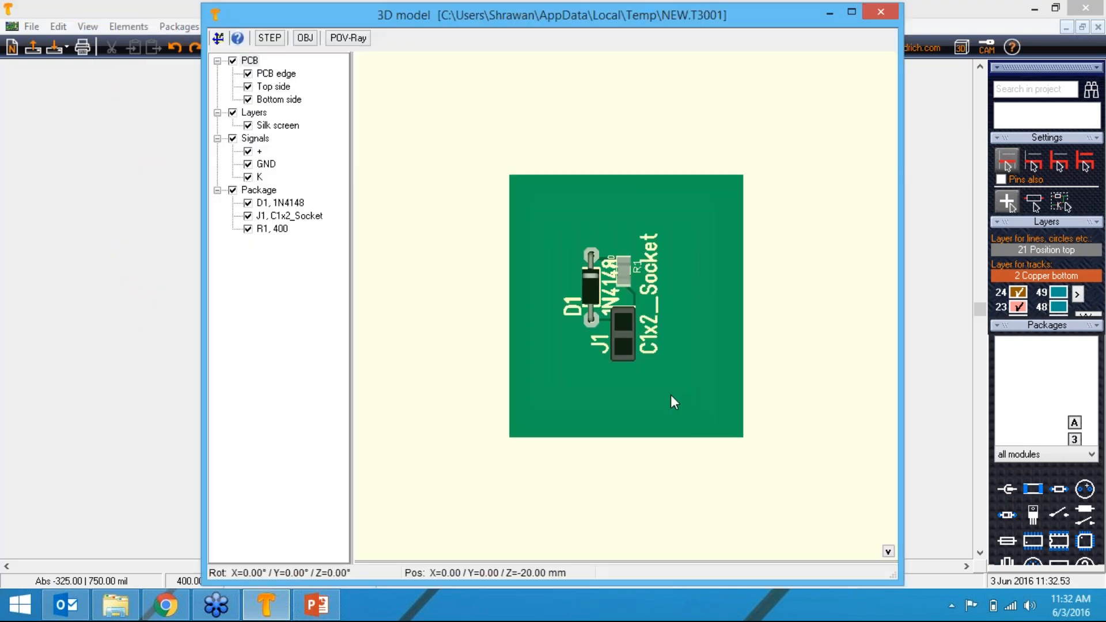
pyautogui.moveTo(675, 393)
pyautogui.mouseDown()
pyautogui.moveTo(681, 367)
pyautogui.moveTo(650, 377)
pyautogui.moveTo(628, 337)
pyautogui.moveTo(666, 390)
pyautogui.moveTo(724, 378)
pyautogui.moveTo(682, 395)
pyautogui.mouseUp()
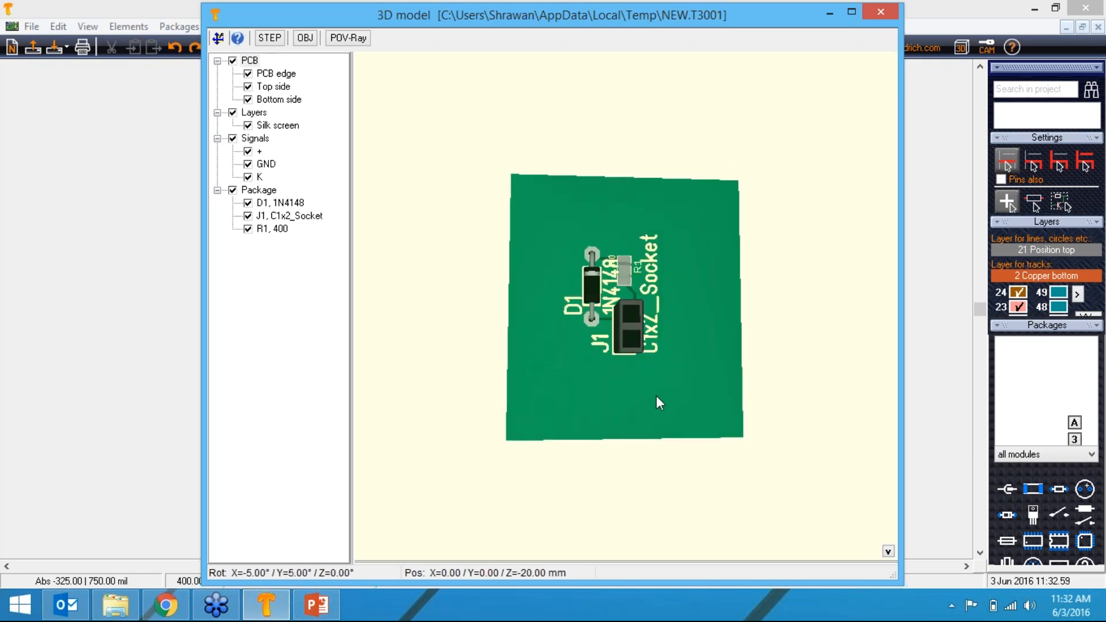
# Hide all component packages in the 3D model and show D1, J1 and R1 again one by one.
pyautogui.moveTo(555, 400); pyautogui.dragTo(843, 403)
pyautogui.scroll(6, 700, 357)
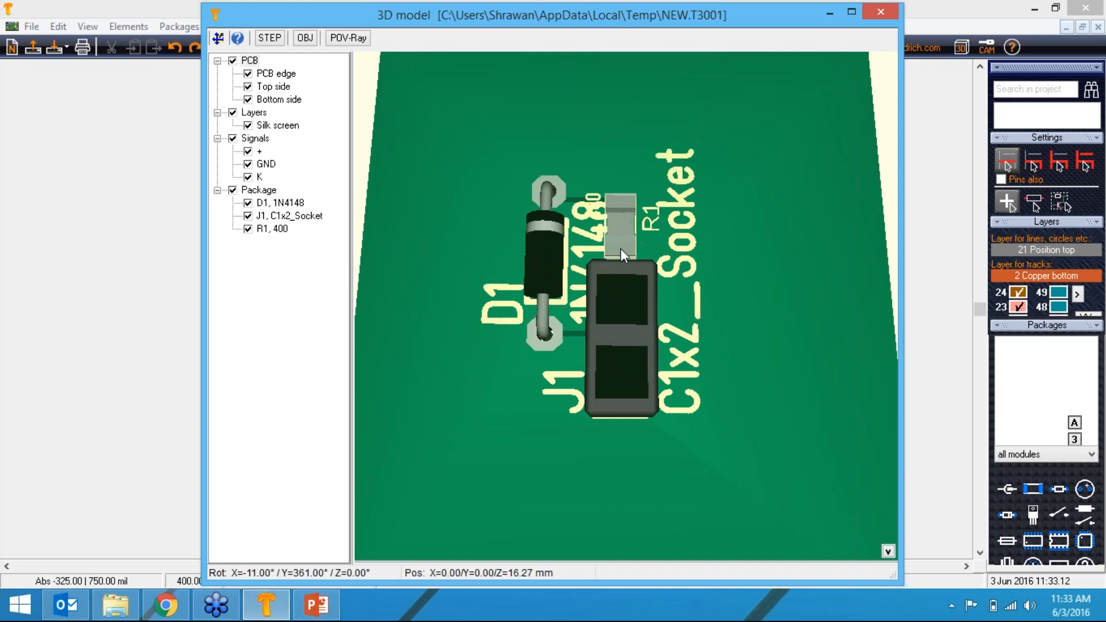
pyautogui.click(233, 191)
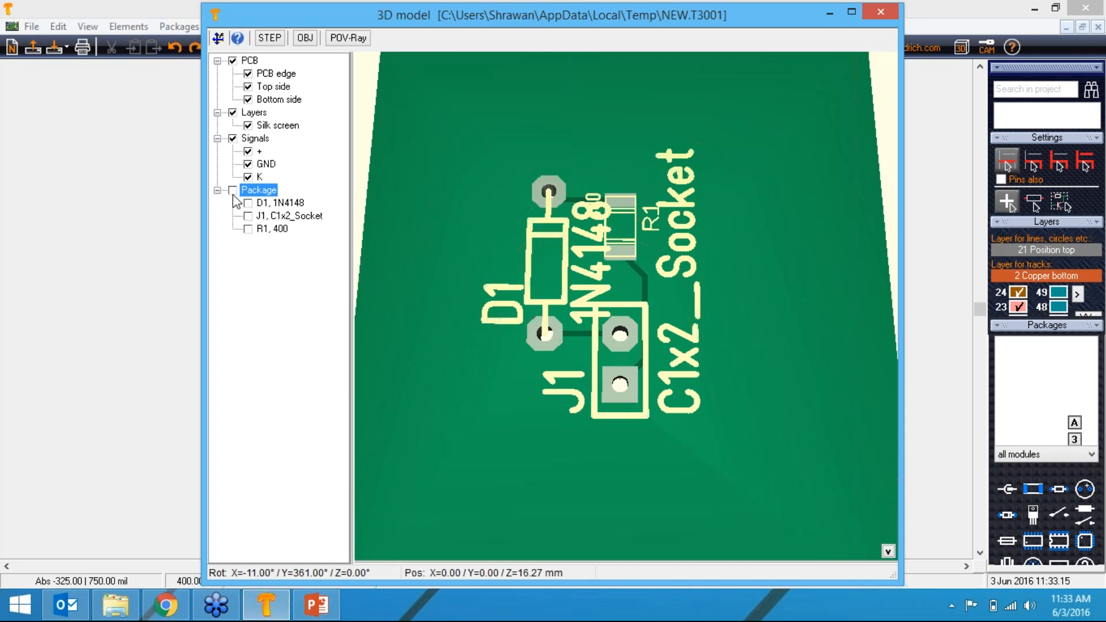
pyautogui.click(405, 212)
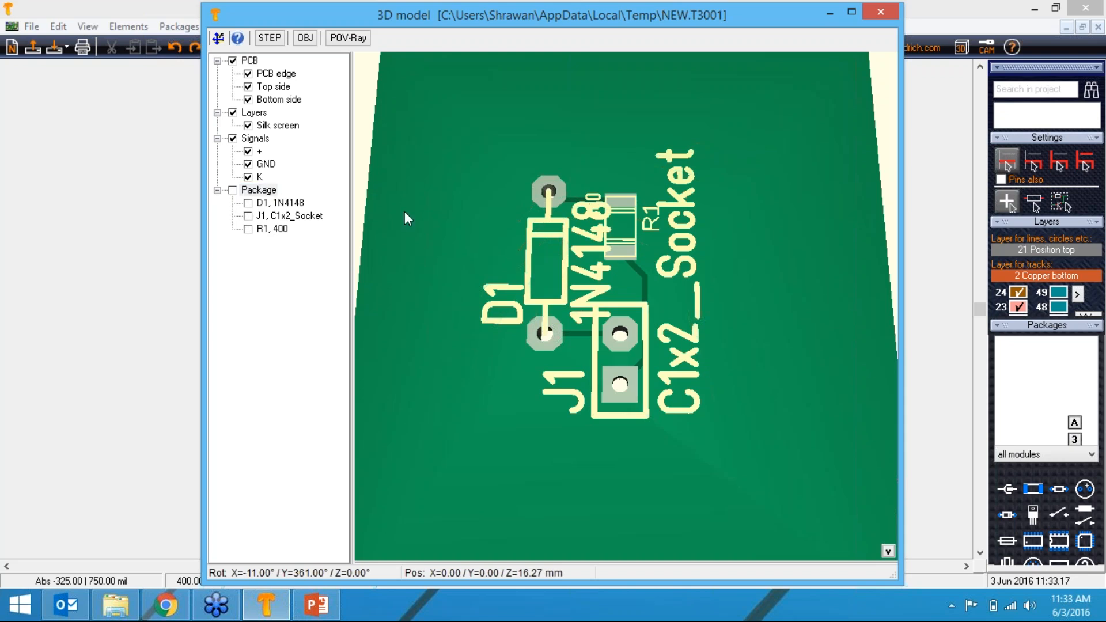
pyautogui.click(248, 203)
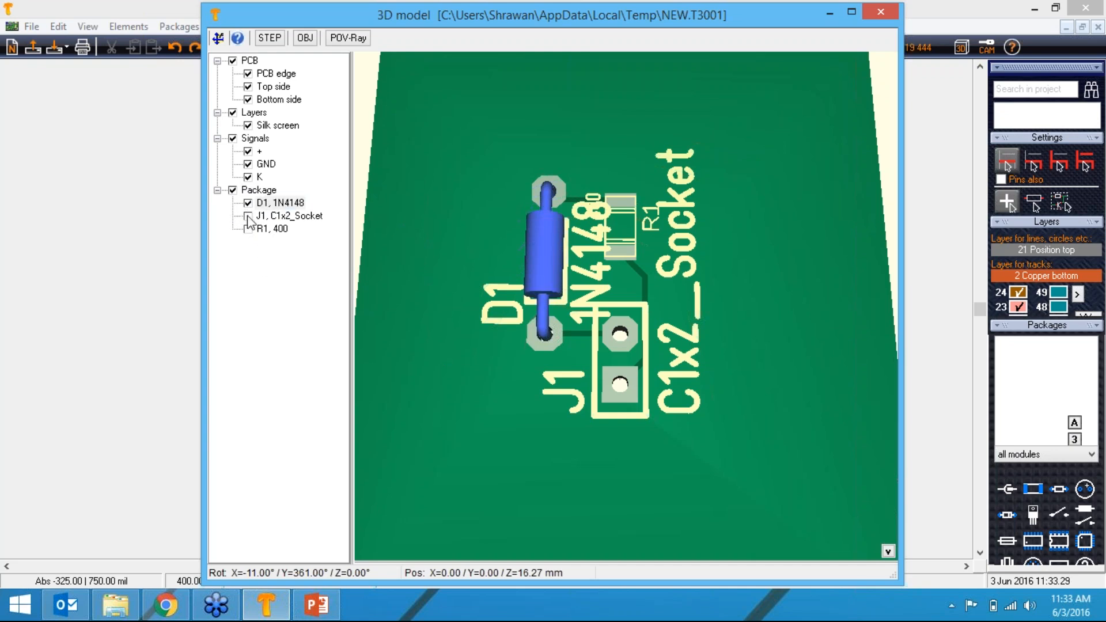
pyautogui.click(248, 217)
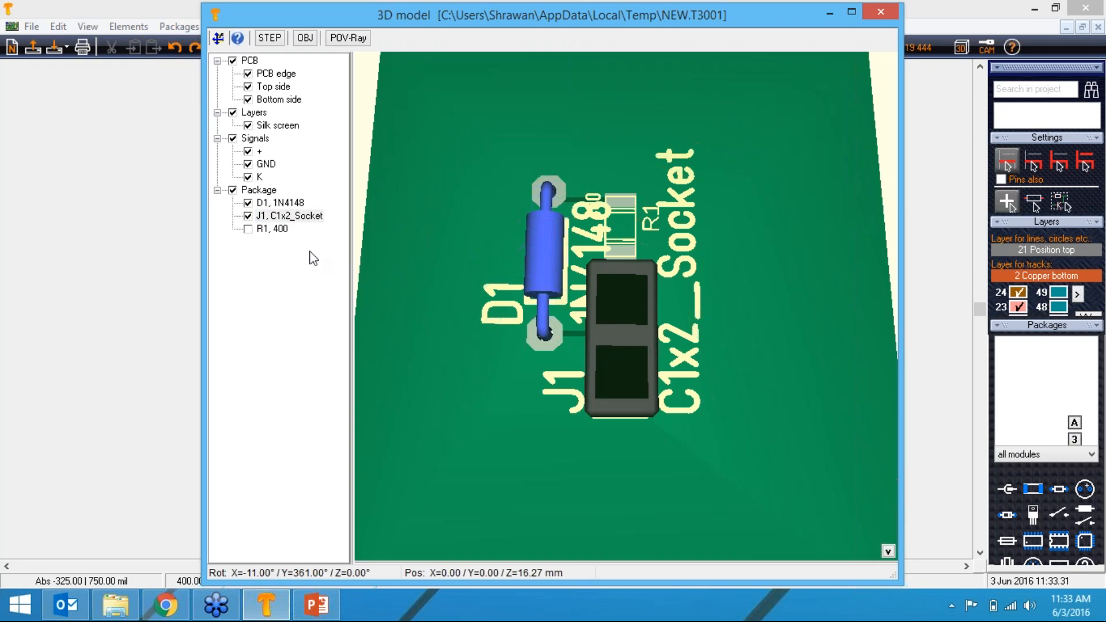
pyautogui.click(249, 229)
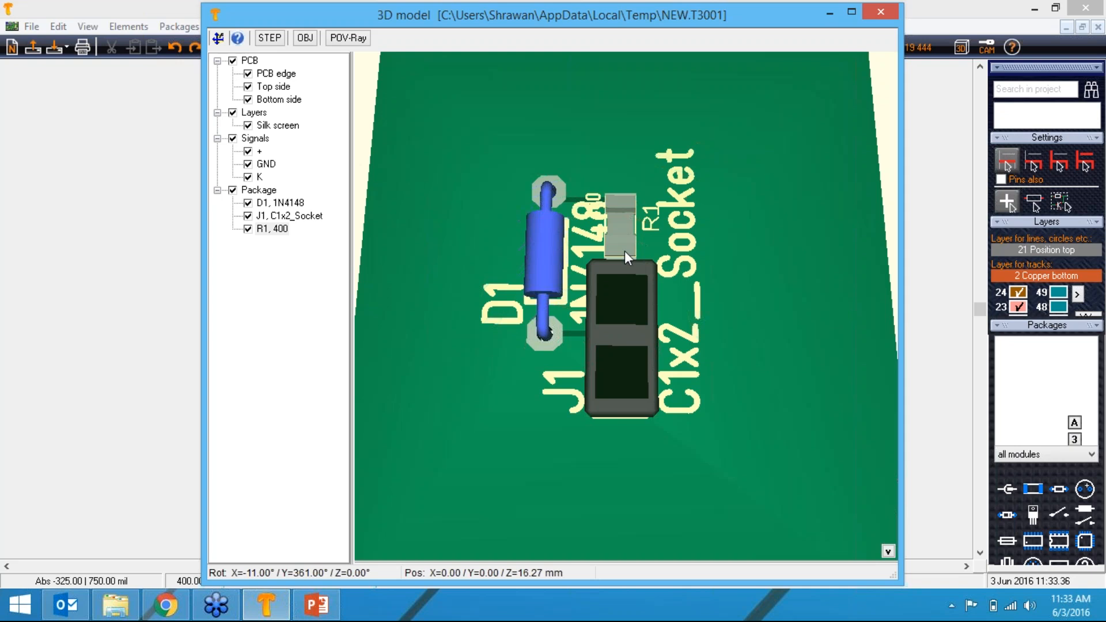
# Toggle the signals' visibility off and on, inspect the whole board from slightly different angles, and close the 3D view.
pyautogui.click(233, 139)
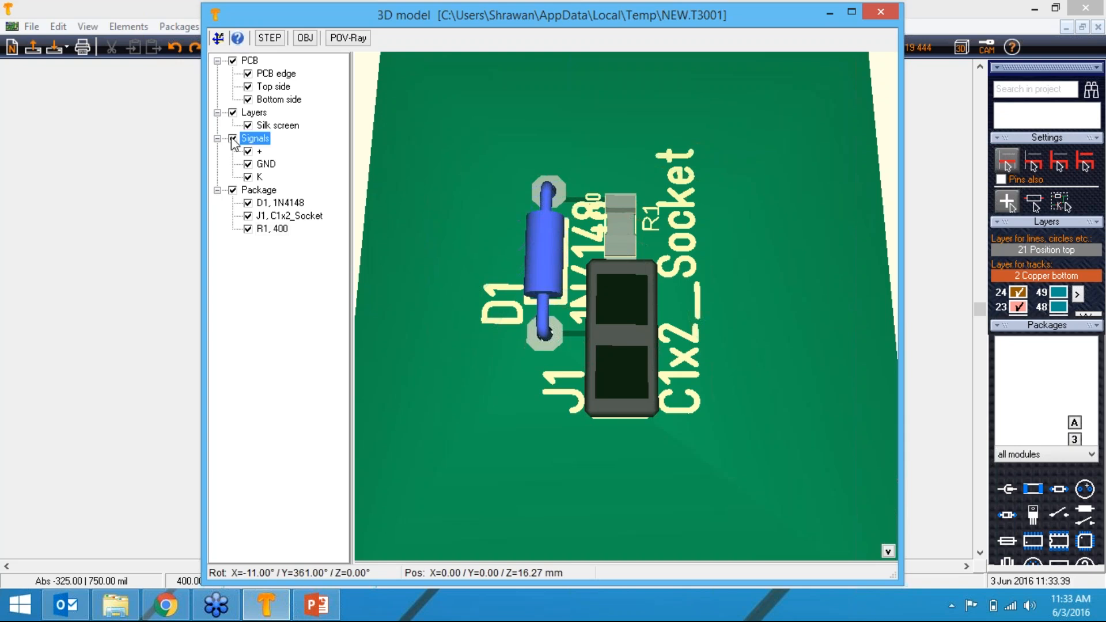
pyautogui.click(233, 139)
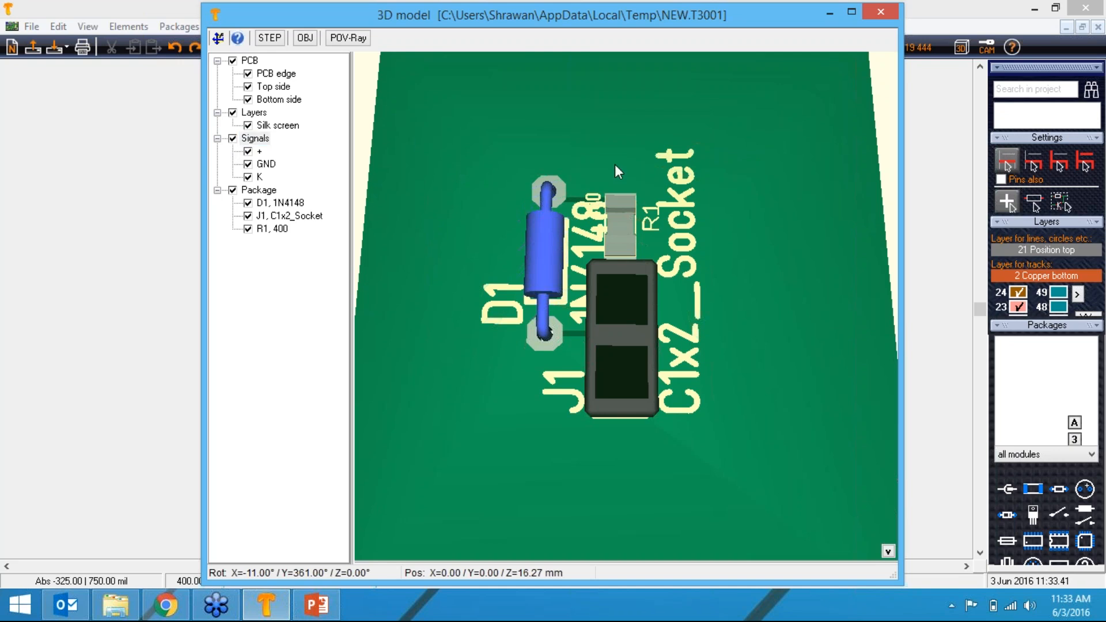
pyautogui.scroll(-5, 671, 359)
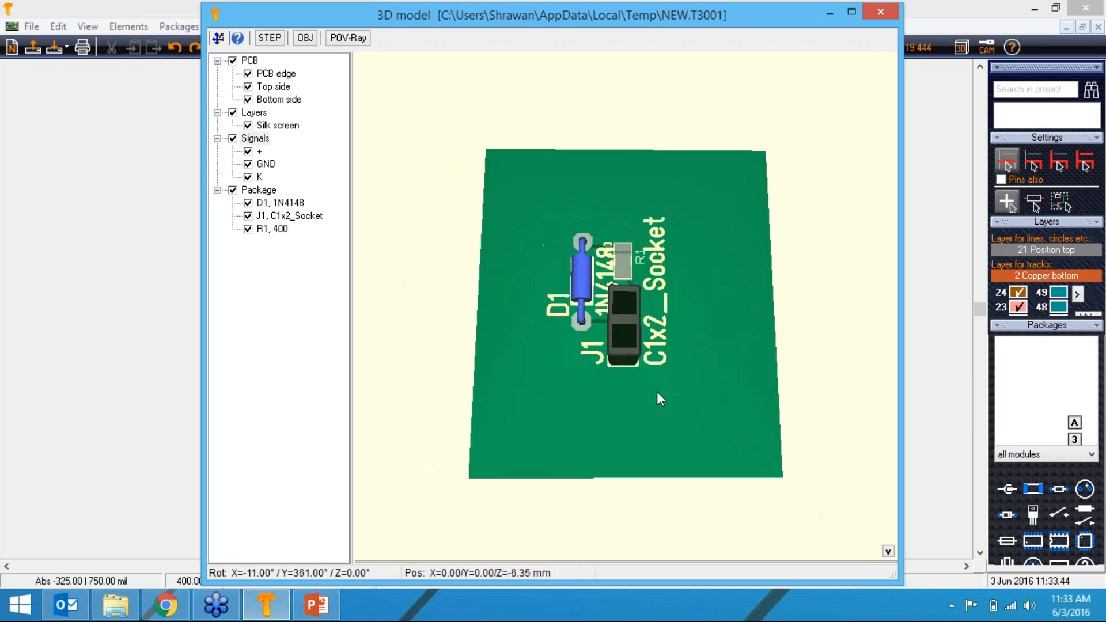
pyautogui.moveTo(650, 397)
pyautogui.mouseDown()
pyautogui.moveTo(627, 367)
pyautogui.moveTo(641, 395)
pyautogui.moveTo(805, 400)
pyautogui.moveTo(614, 385)
pyautogui.moveTo(651, 414)
pyautogui.mouseUp()
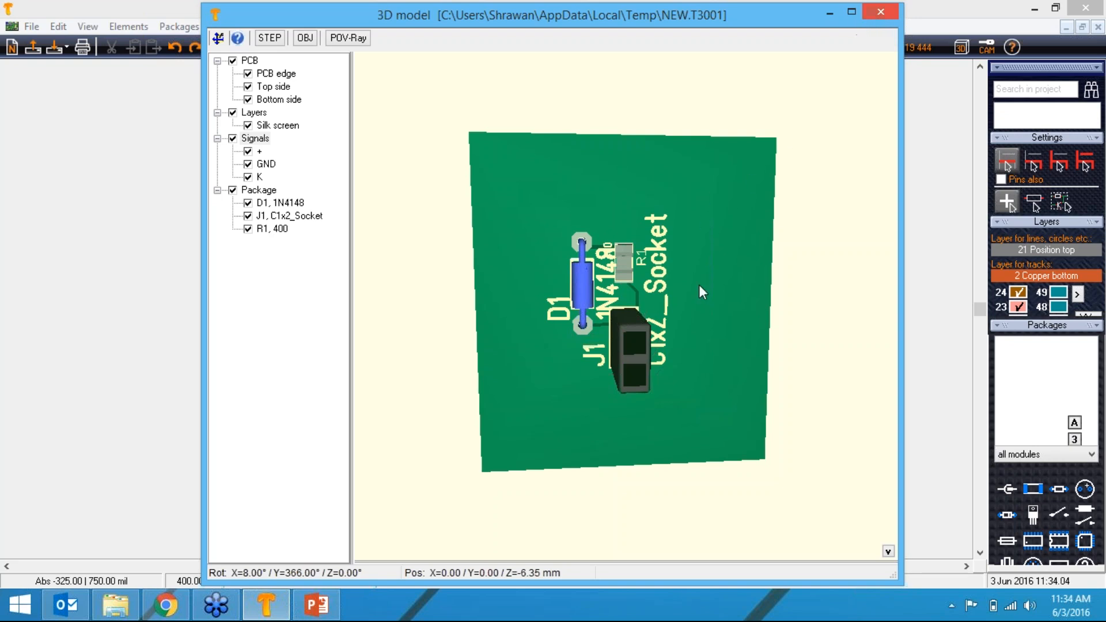
pyautogui.moveTo(677, 372)
pyautogui.mouseDown()
pyautogui.moveTo(686, 357)
pyautogui.moveTo(673, 382)
pyautogui.mouseUp()
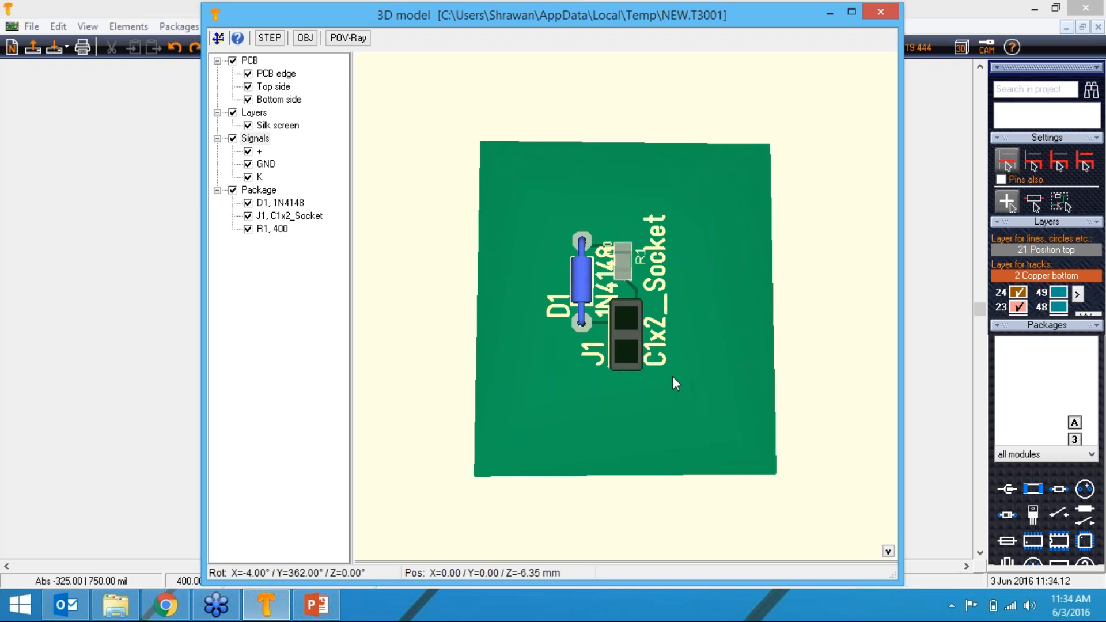
pyautogui.moveTo(670, 385)
pyautogui.mouseDown()
pyautogui.moveTo(681, 378)
pyautogui.moveTo(668, 380)
pyautogui.mouseUp()
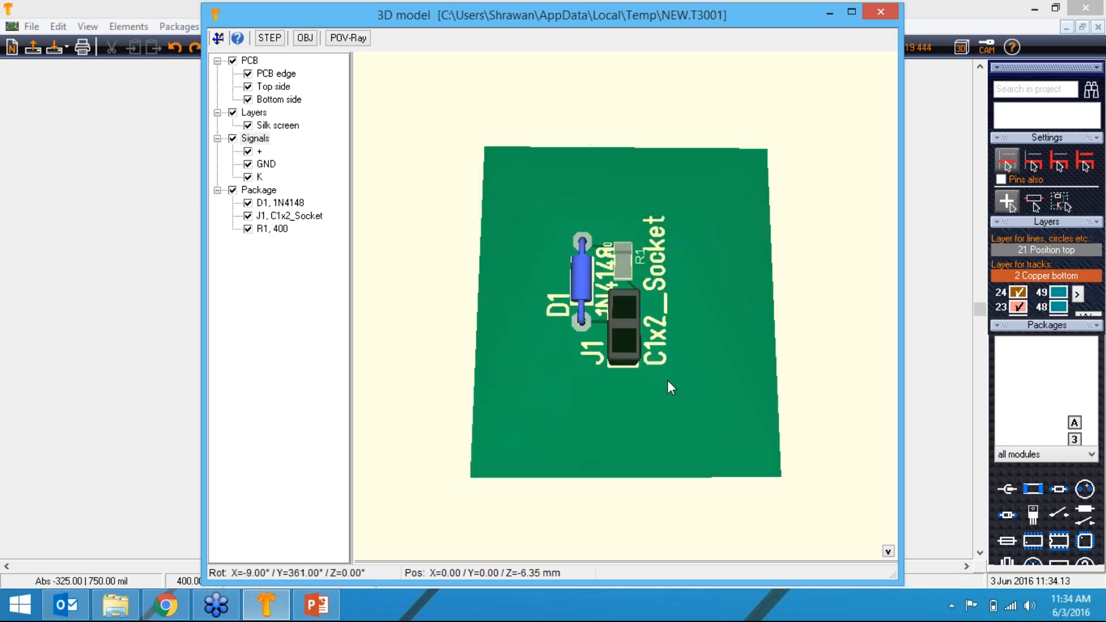
pyautogui.click(880, 13)
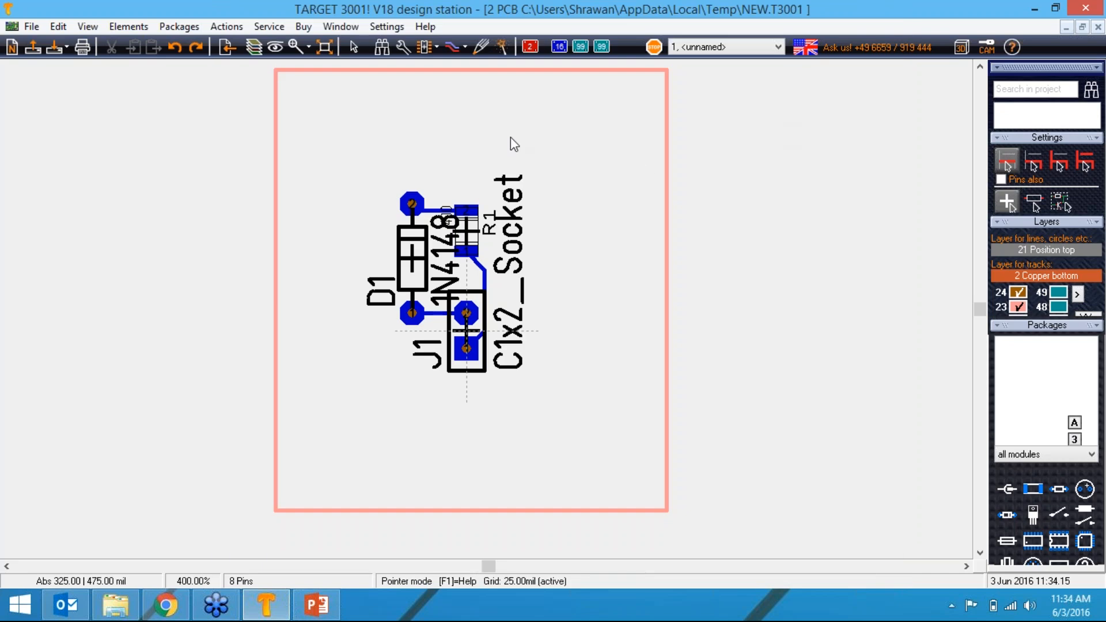
# Open the isolation milling settings for engraving insulation channels on the board.
pyautogui.click(32, 27)
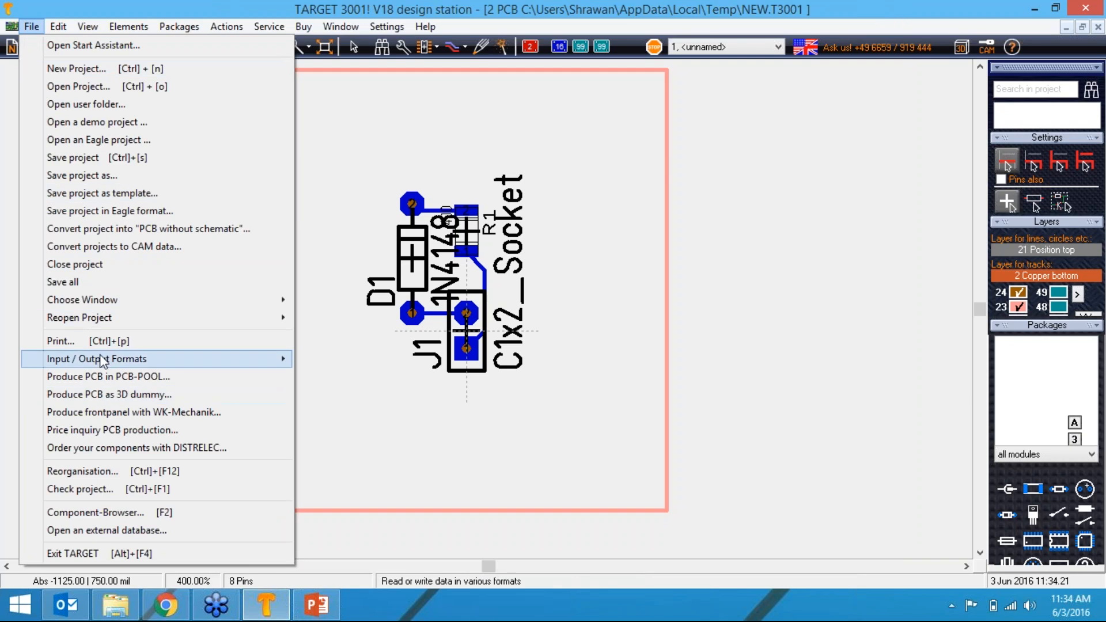
pyautogui.moveTo(112, 358)
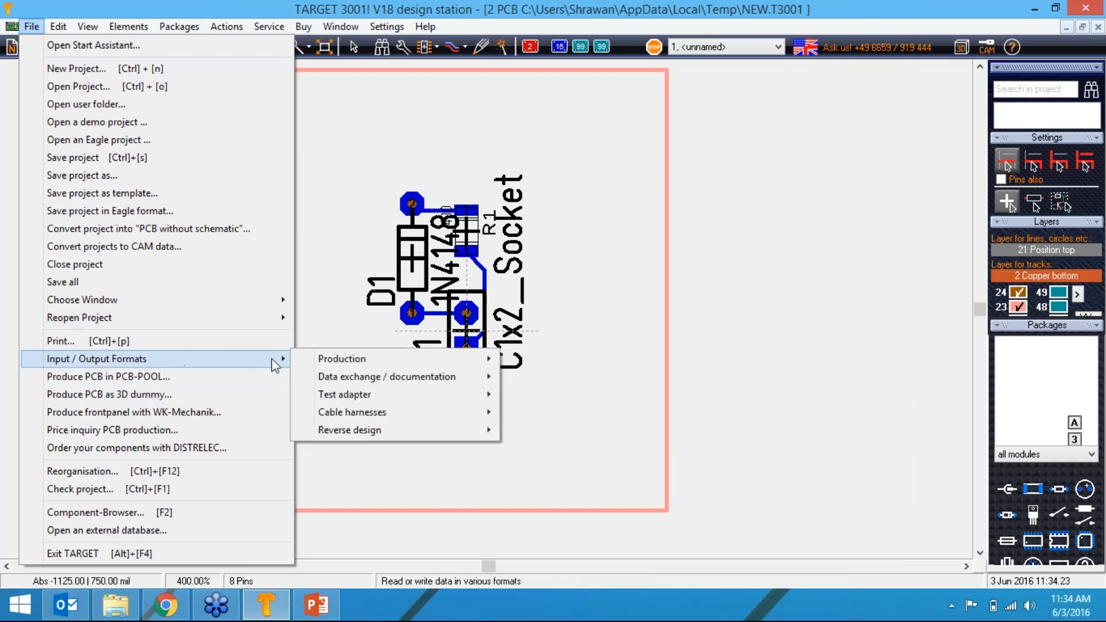
pyautogui.moveTo(346, 359)
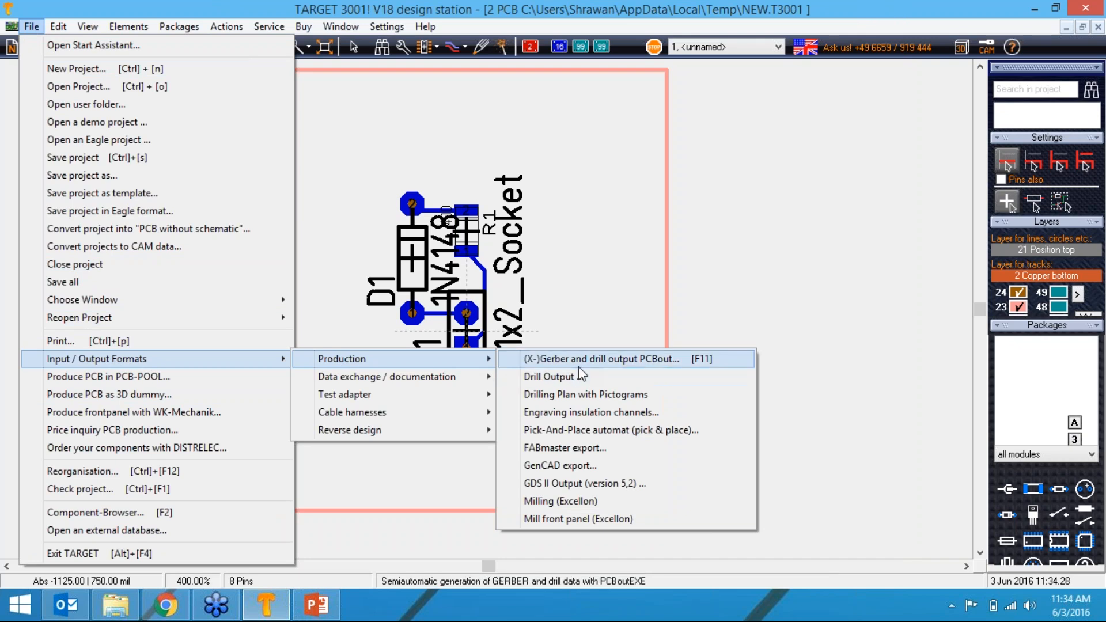
pyautogui.click(586, 412)
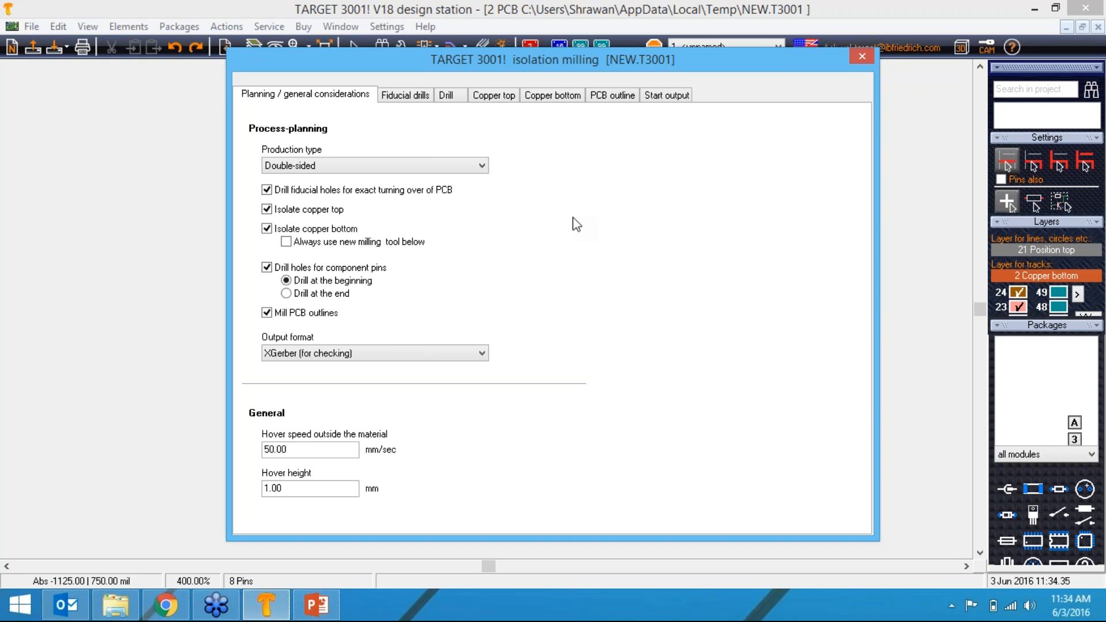
pyautogui.moveTo(571, 60); pyautogui.dragTo(540, 57)
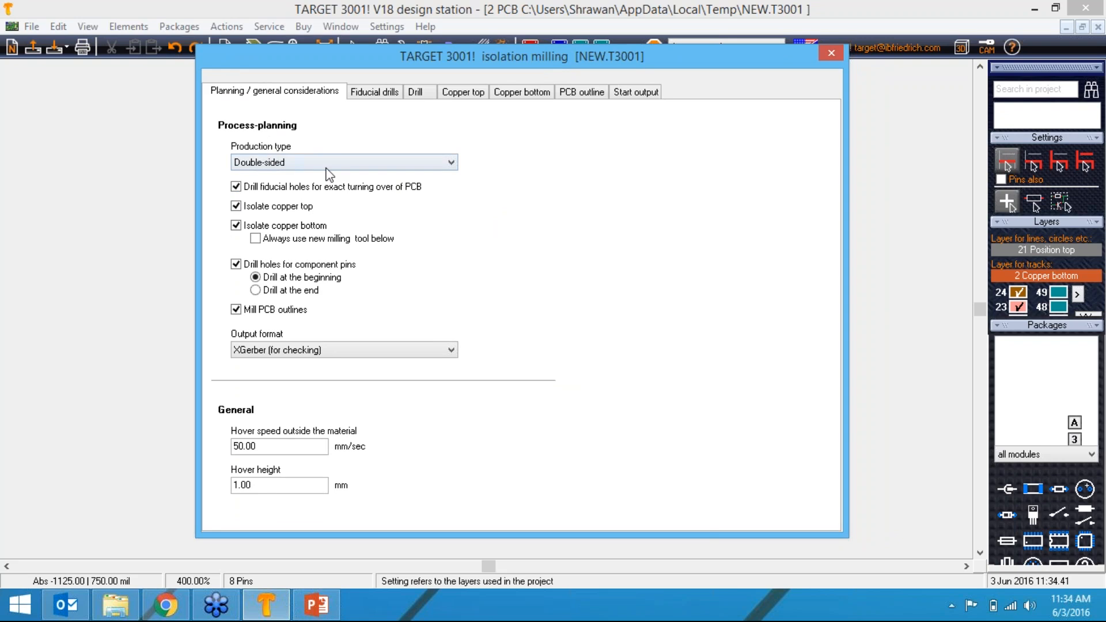
# Set the milling production type to copper top only, disable fiducial hole drilling, and keep XGerber (for checking) as output format.
pyautogui.click(346, 164)
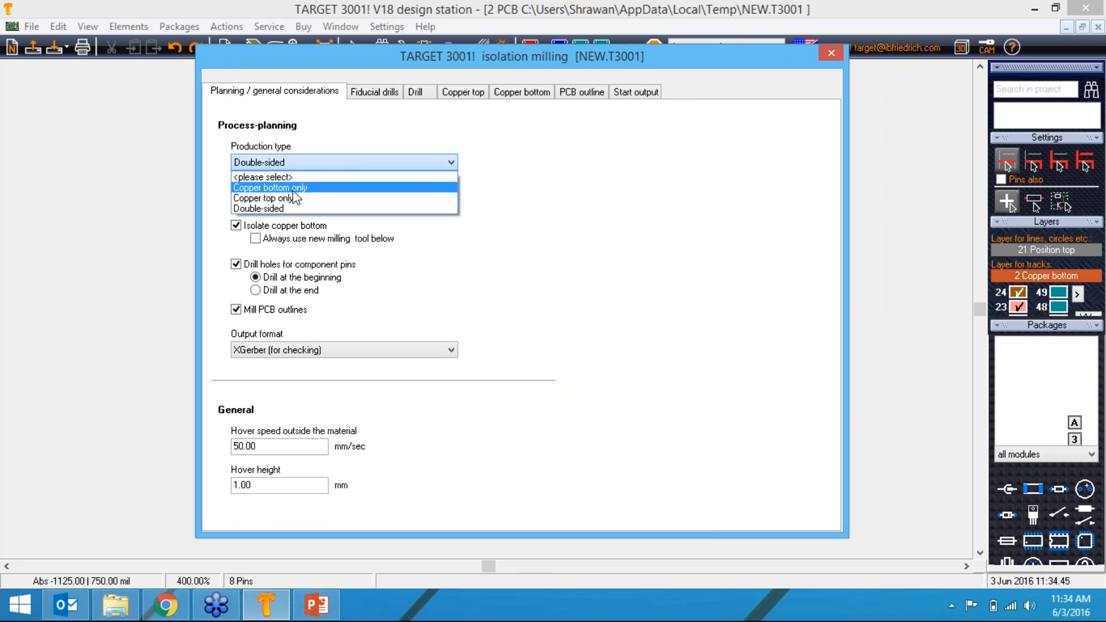
pyautogui.click(349, 200)
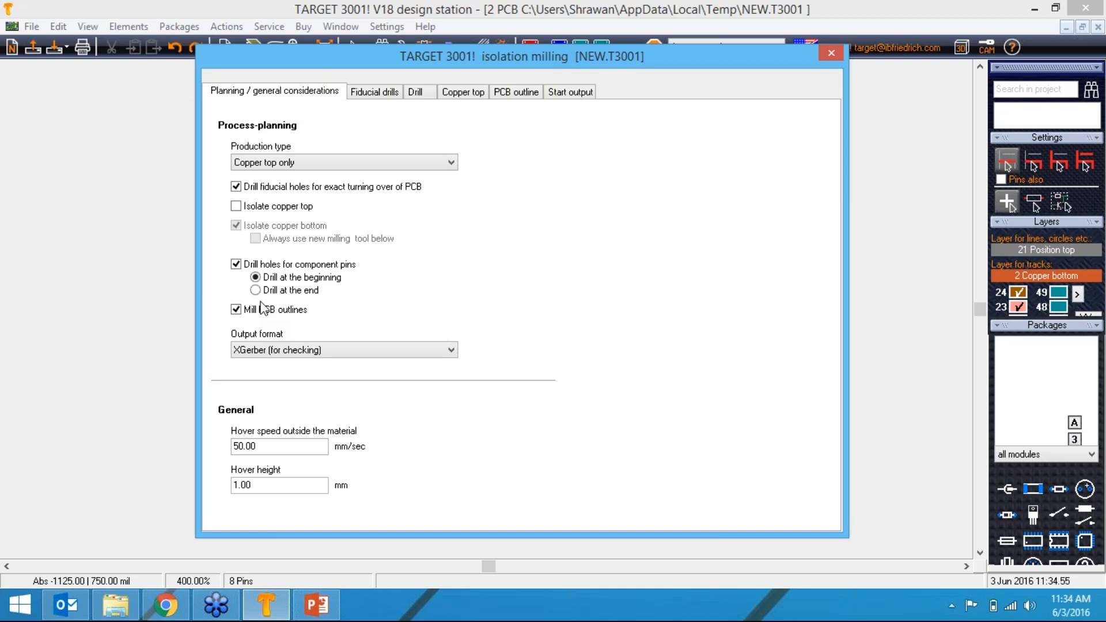
pyautogui.click(236, 188)
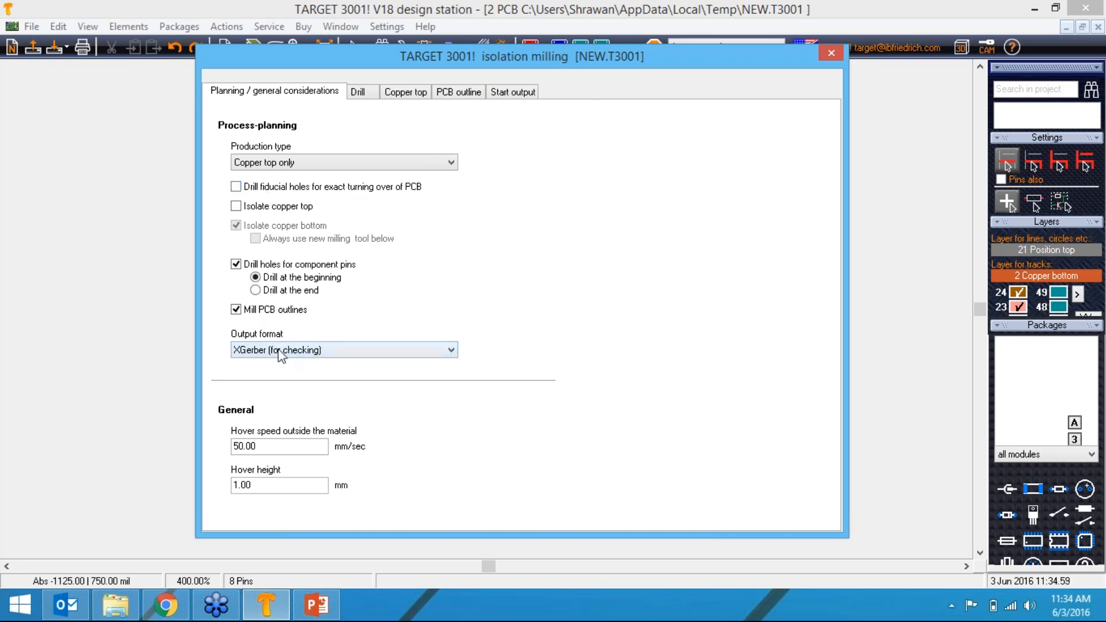
pyautogui.click(450, 352)
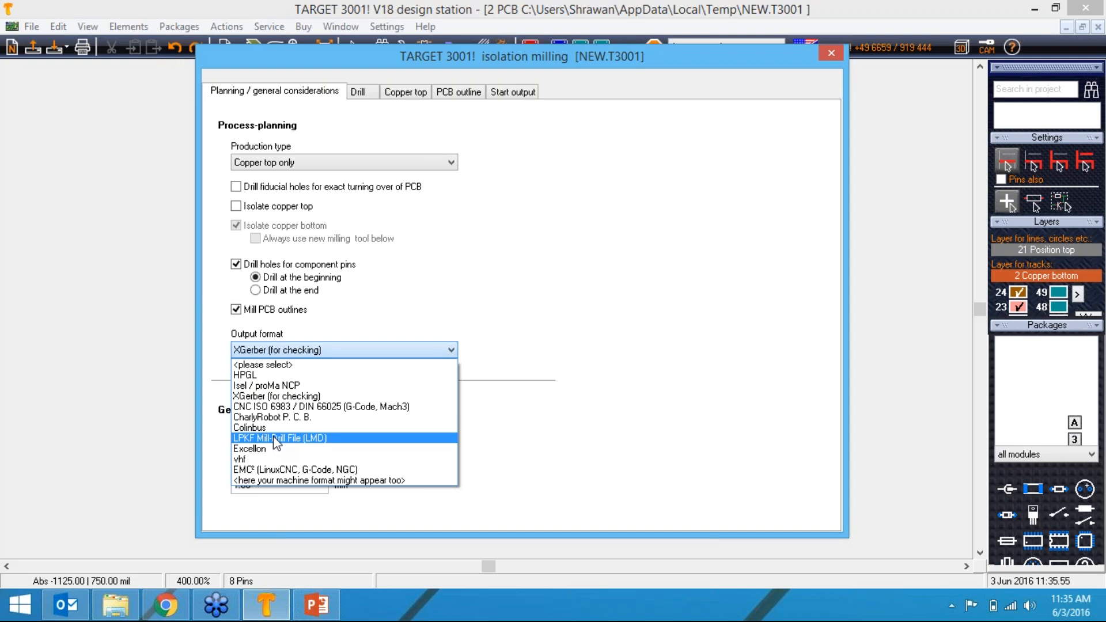
pyautogui.click(263, 400)
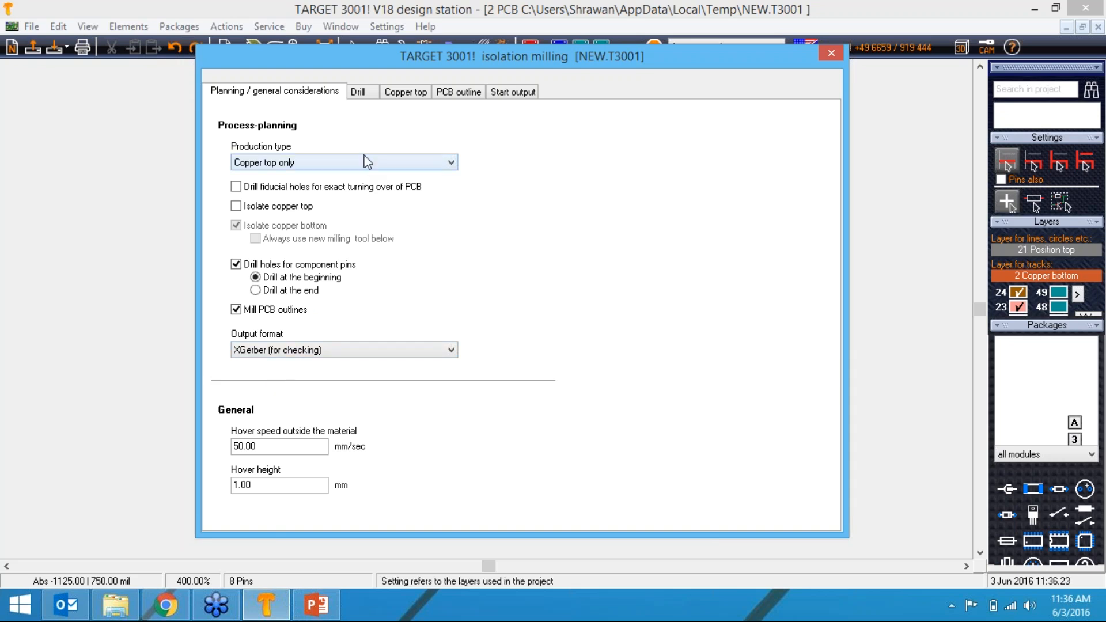
# Review the isolation milling parameters for drilling, the top copper side and the PCB outline.
pyautogui.click(364, 96)
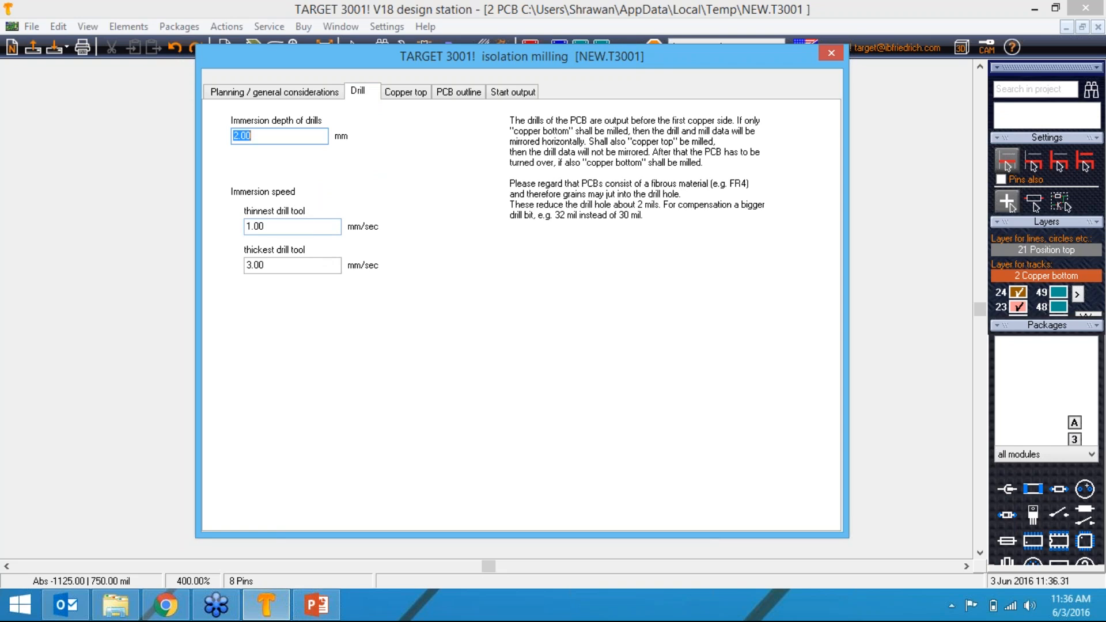
pyautogui.click(396, 93)
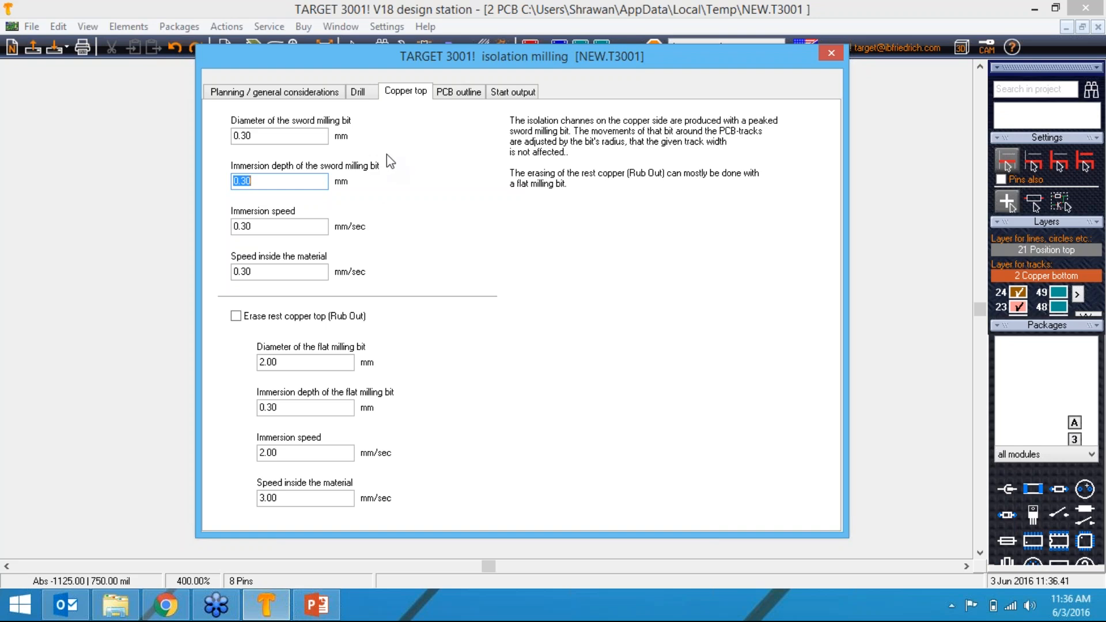
pyautogui.click(438, 94)
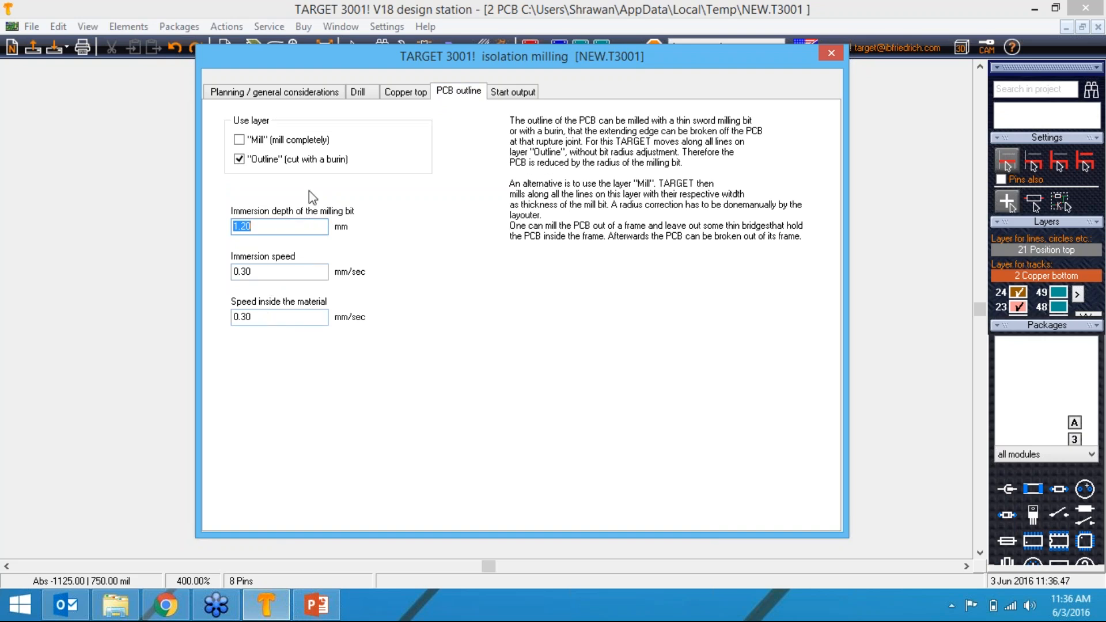
# Set the milling output file to NEW.ger on the Desktop, start the output, and close the isolation milling dialog.
pyautogui.click(505, 93)
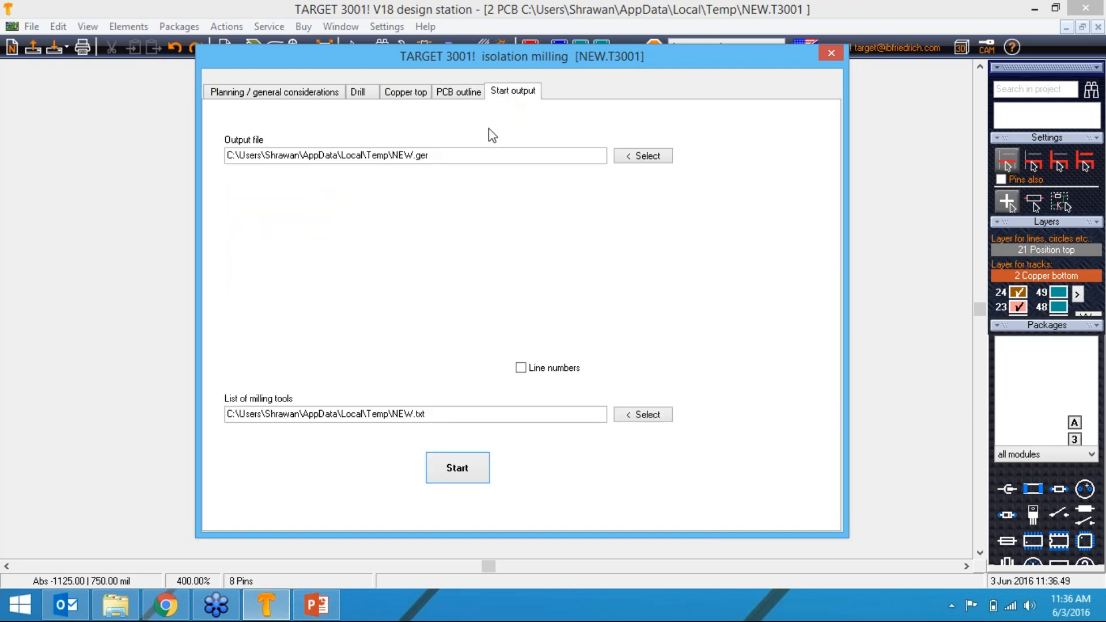
pyautogui.click(633, 157)
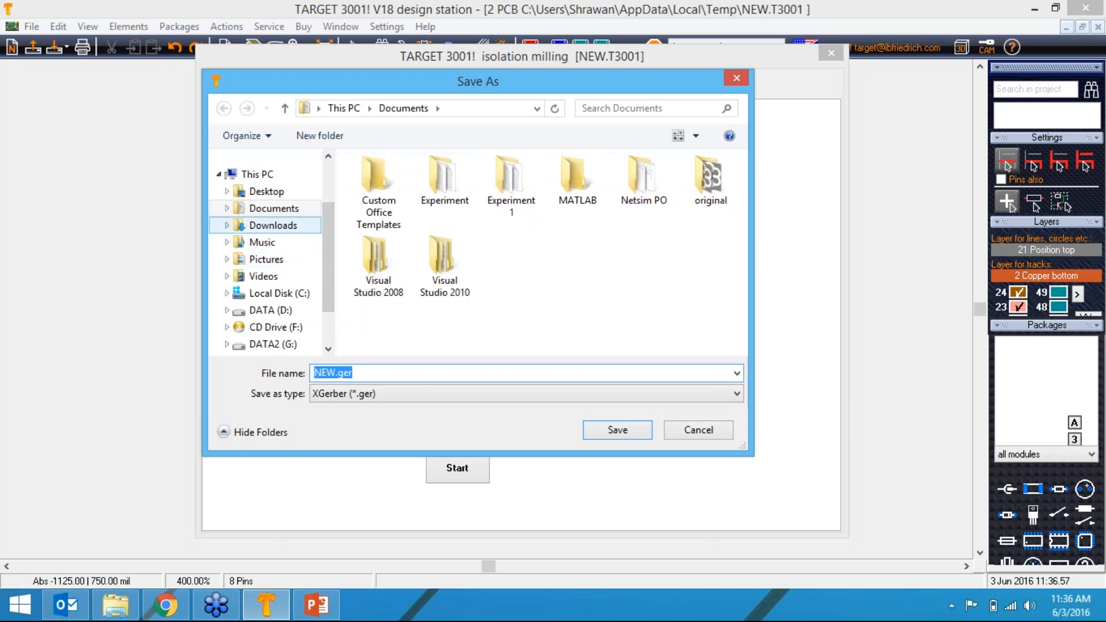
pyautogui.click(266, 191)
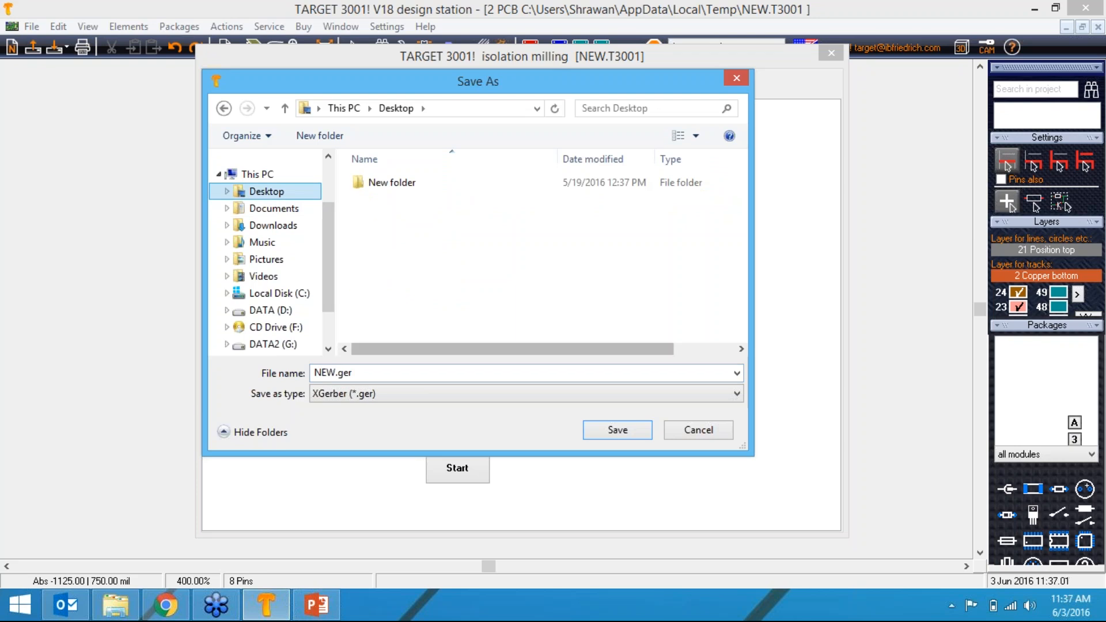
pyautogui.click(614, 431)
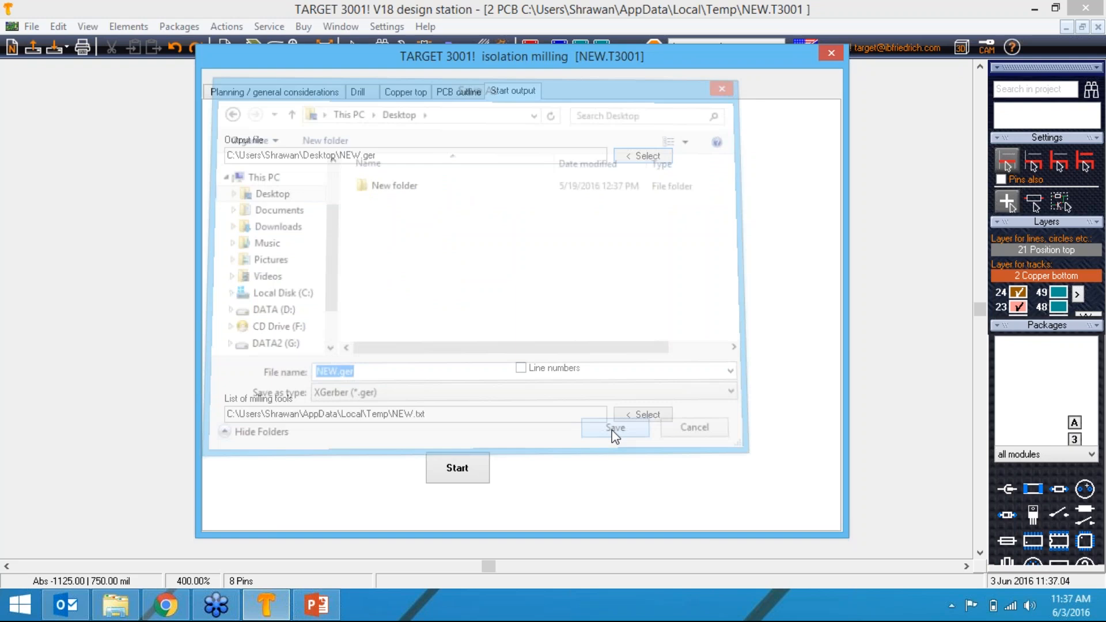
pyautogui.click(450, 477)
pyautogui.click(626, 369)
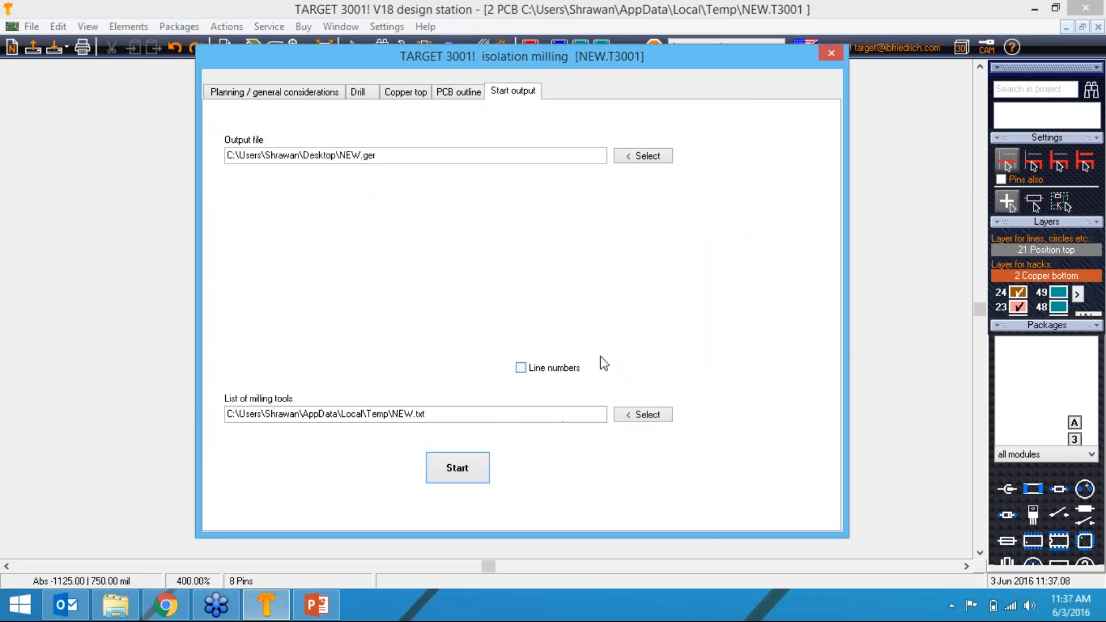
pyautogui.click(836, 54)
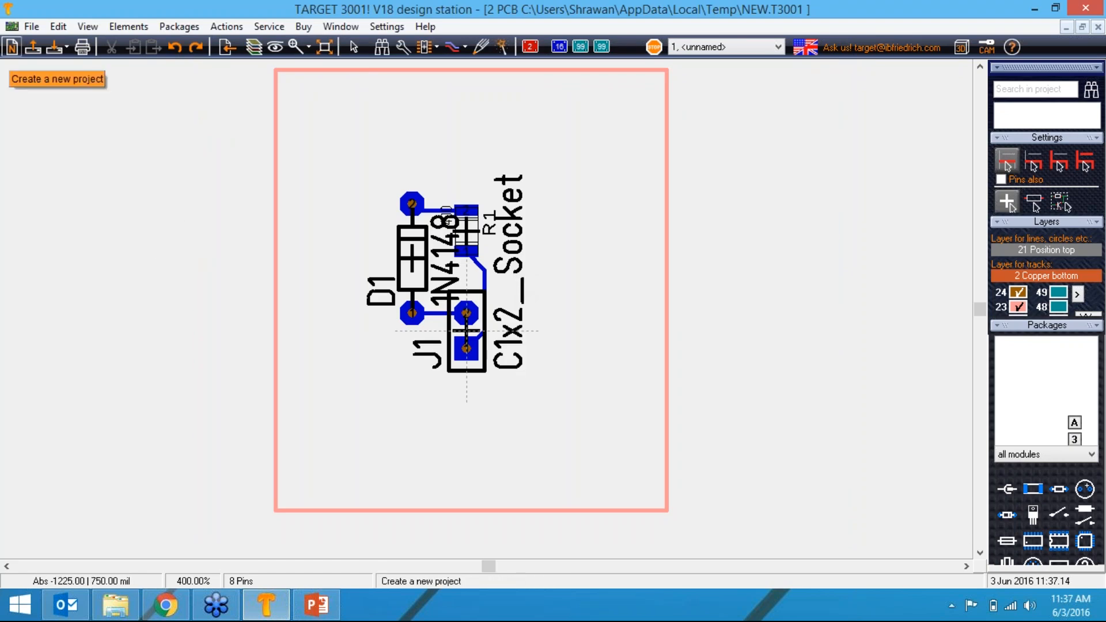
# Create a new single sided PCB project without schematic, using a 6299 by 3937 mil board outline.
pyautogui.click(12, 47)
pyautogui.click(396, 271)
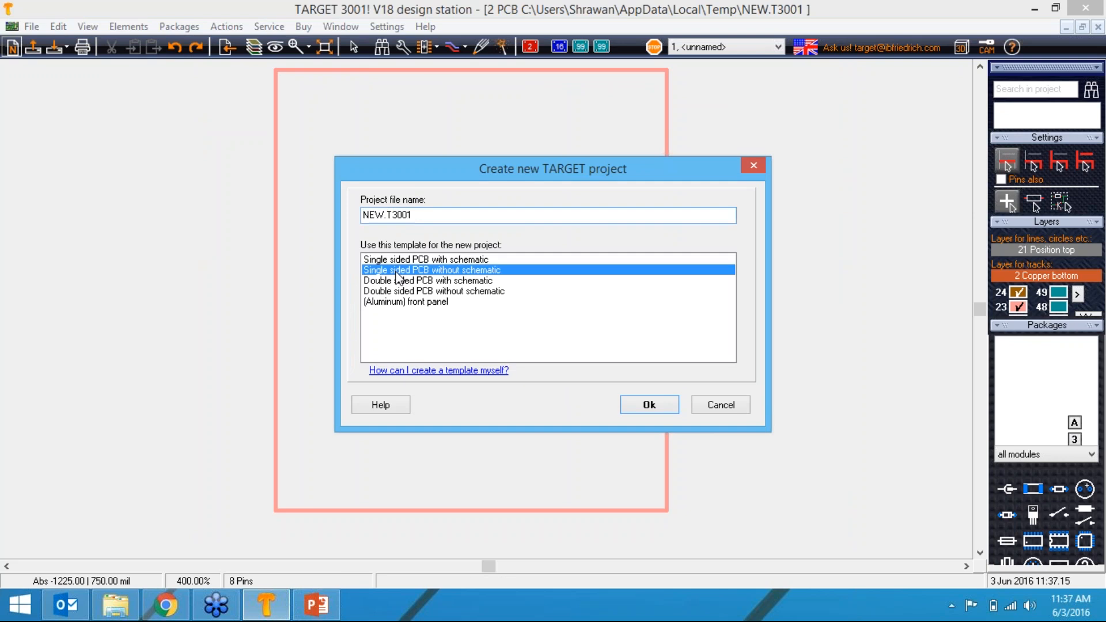
pyautogui.doubleClick(396, 271)
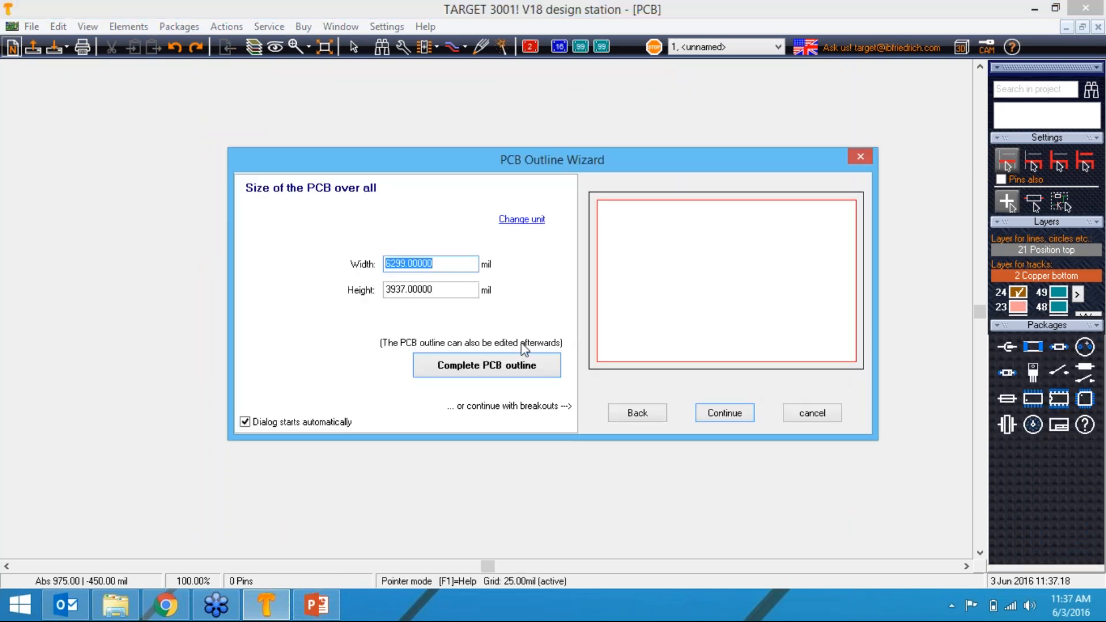
pyautogui.click(500, 368)
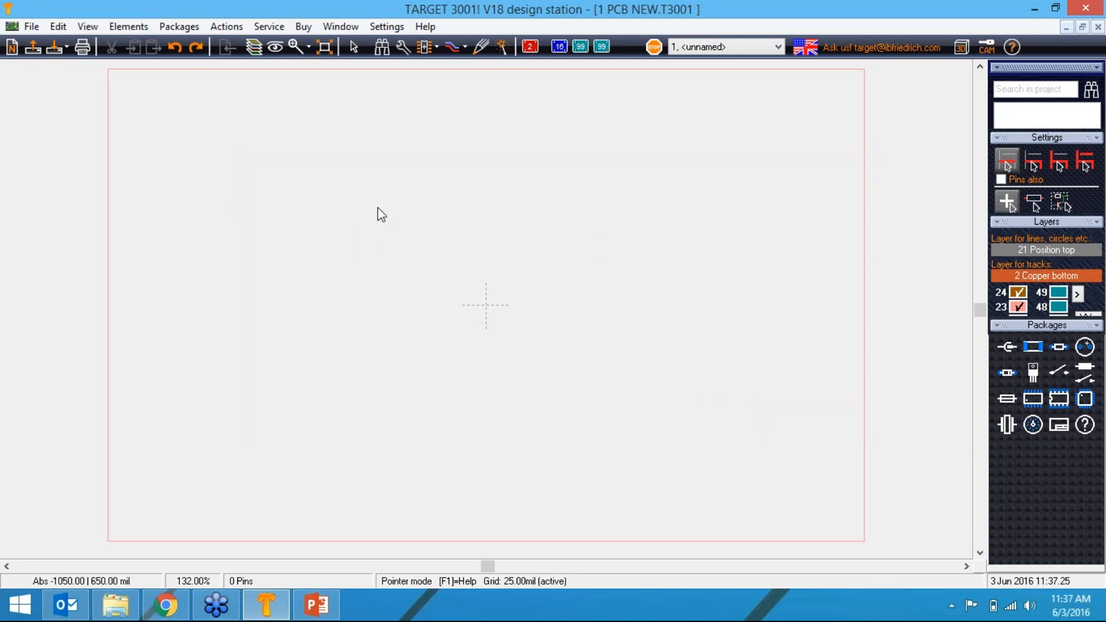
# Read the XGerber file NEW.ger from the Desktop into the new PCB project on layer 2, Copper bottom.
pyautogui.click(33, 32)
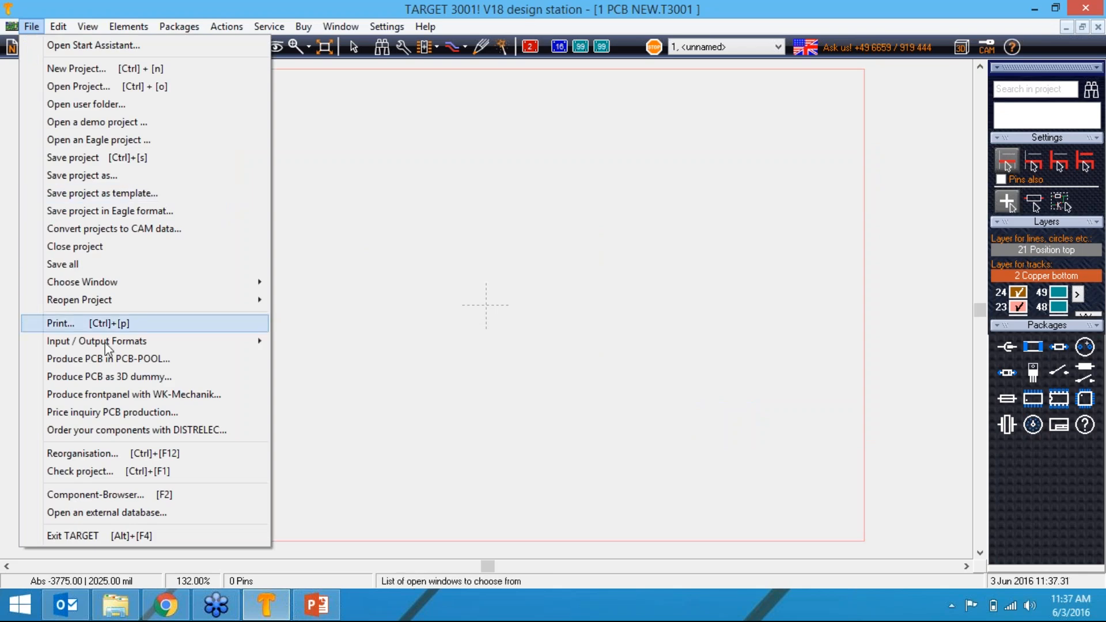
pyautogui.moveTo(109, 344)
pyautogui.moveTo(297, 343)
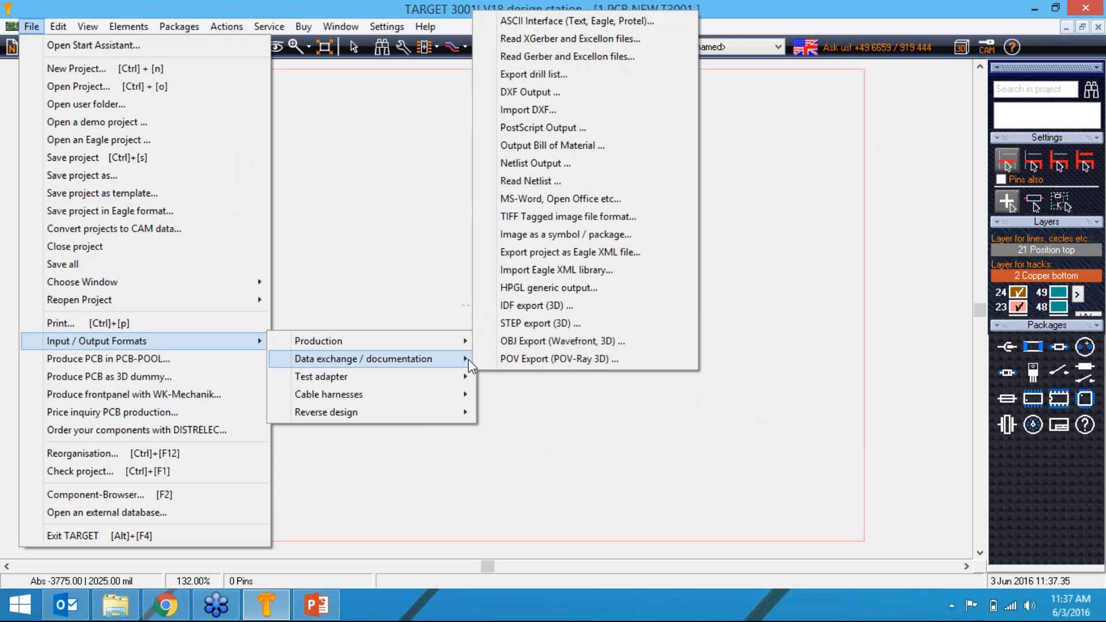
pyautogui.click(552, 46)
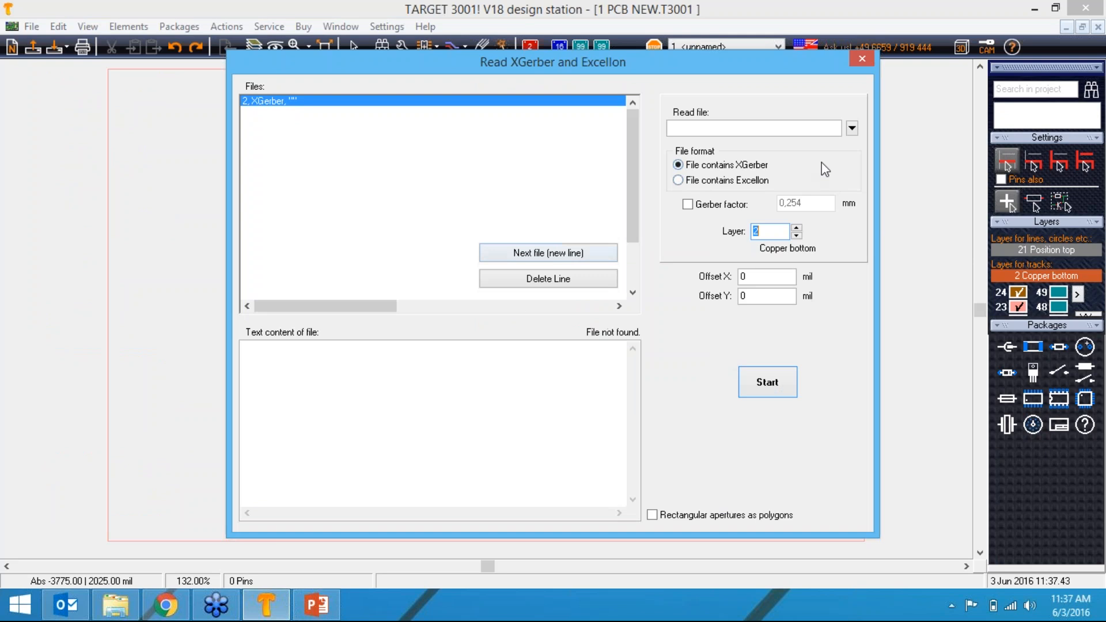
pyautogui.click(852, 129)
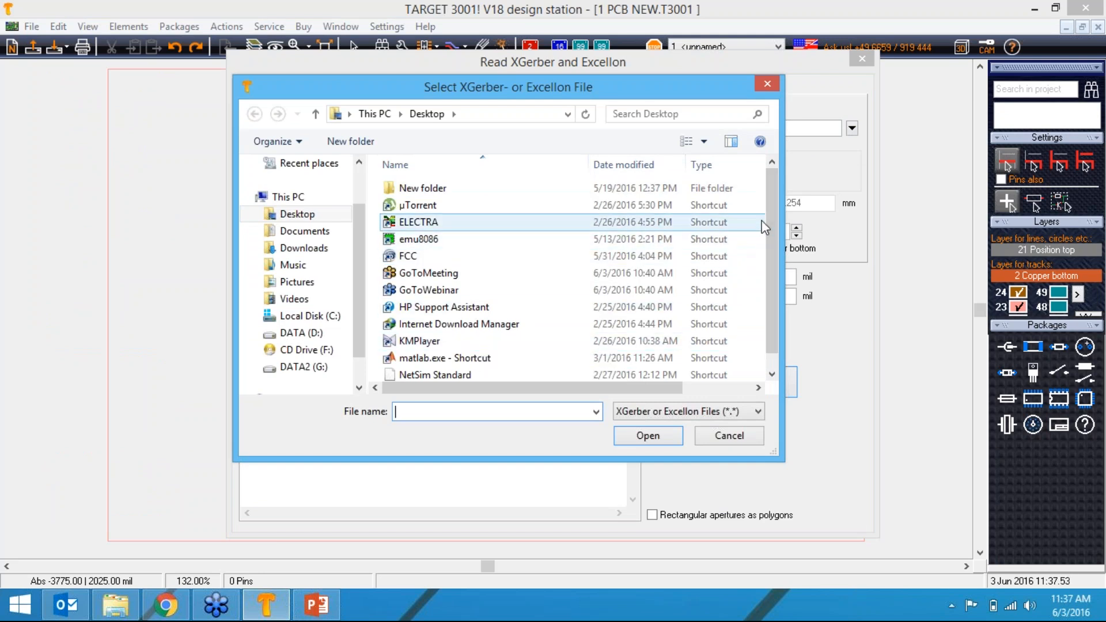
pyautogui.moveTo(770, 217); pyautogui.dragTo(774, 255)
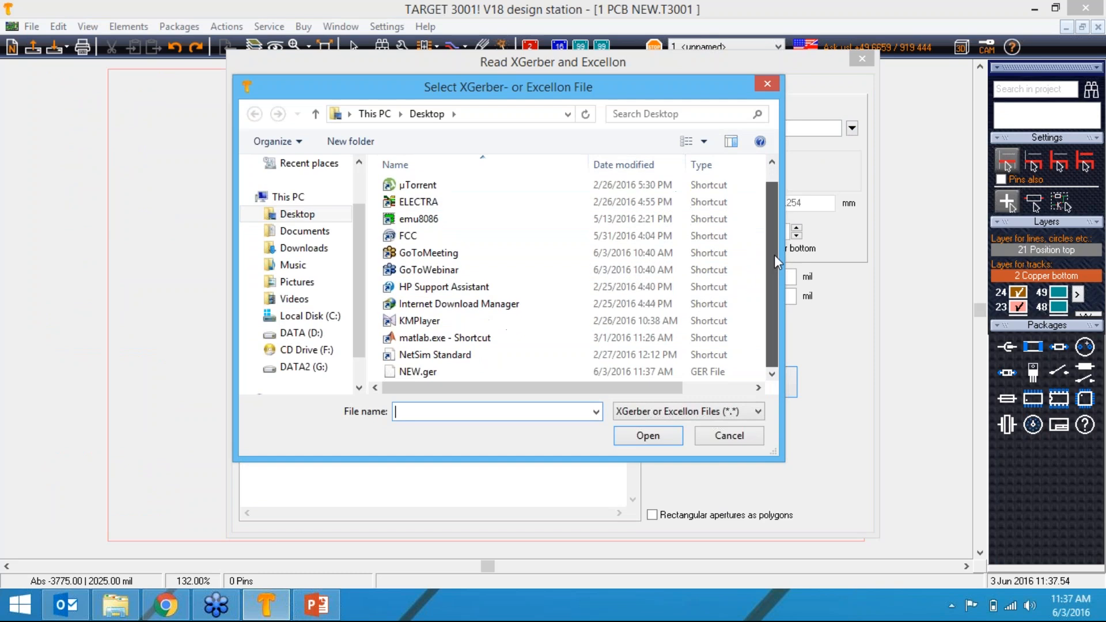
pyautogui.click(427, 371)
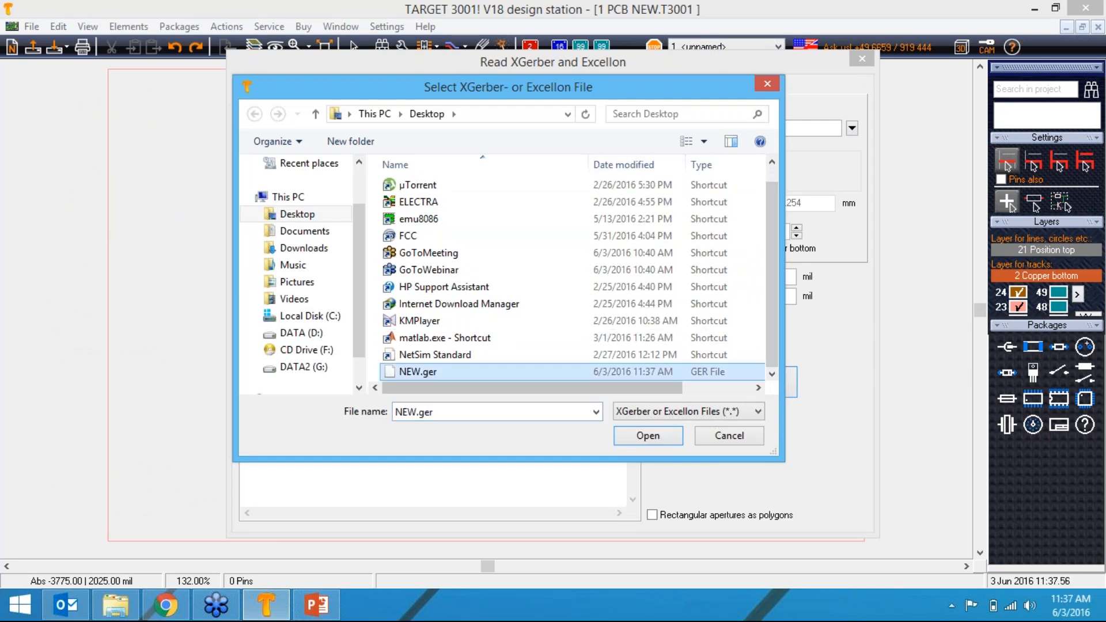
pyautogui.click(640, 437)
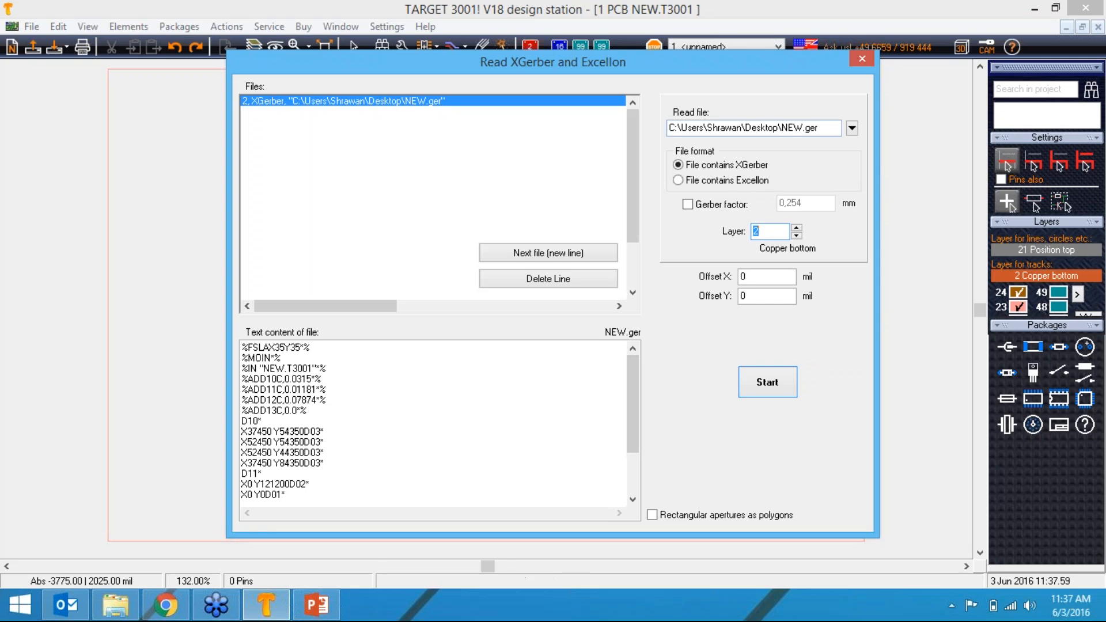
pyautogui.click(762, 383)
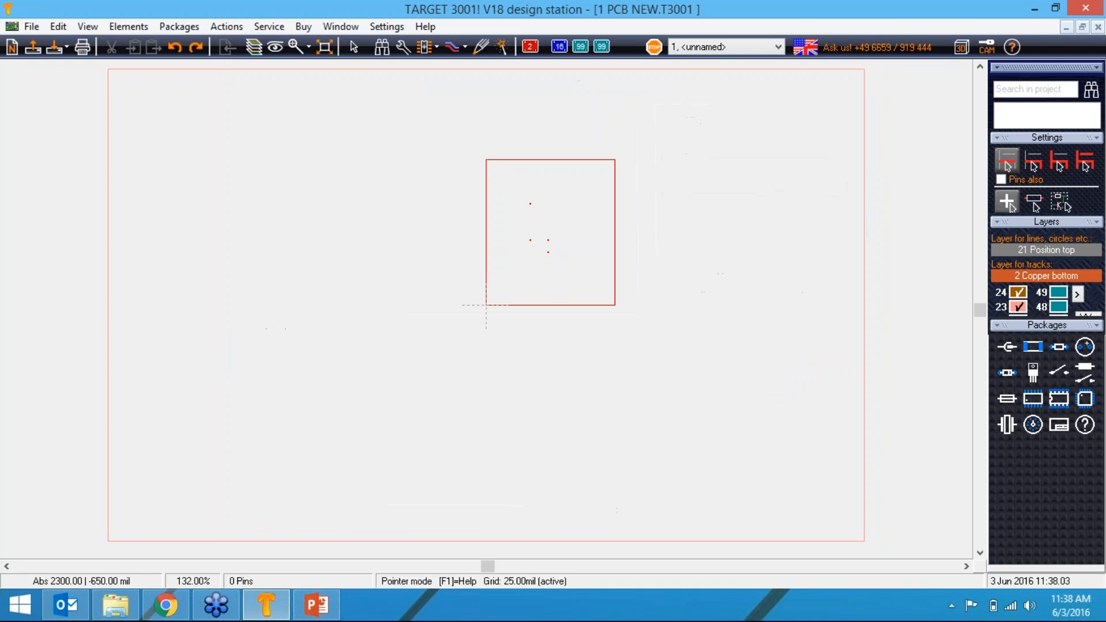
# Examine the imported drill holes and board outline, and close this PCB project.
pyautogui.scroll(1, 578, 256)
pyautogui.scroll(3, 495, 320)
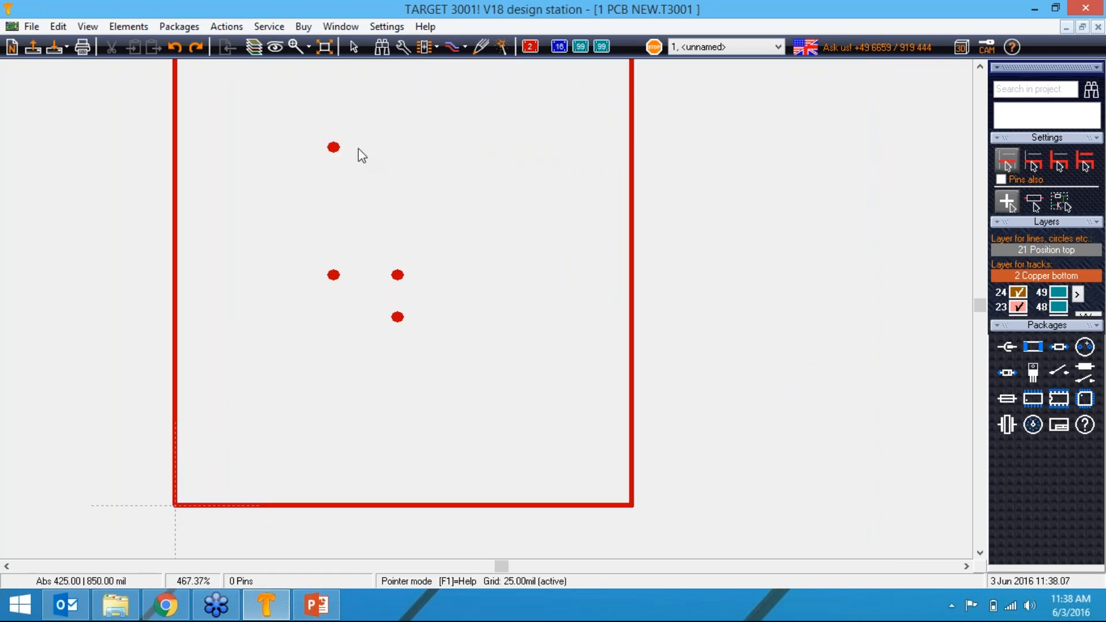
pyautogui.scroll(-1, 491, 321)
pyautogui.scroll(-1, 484, 319)
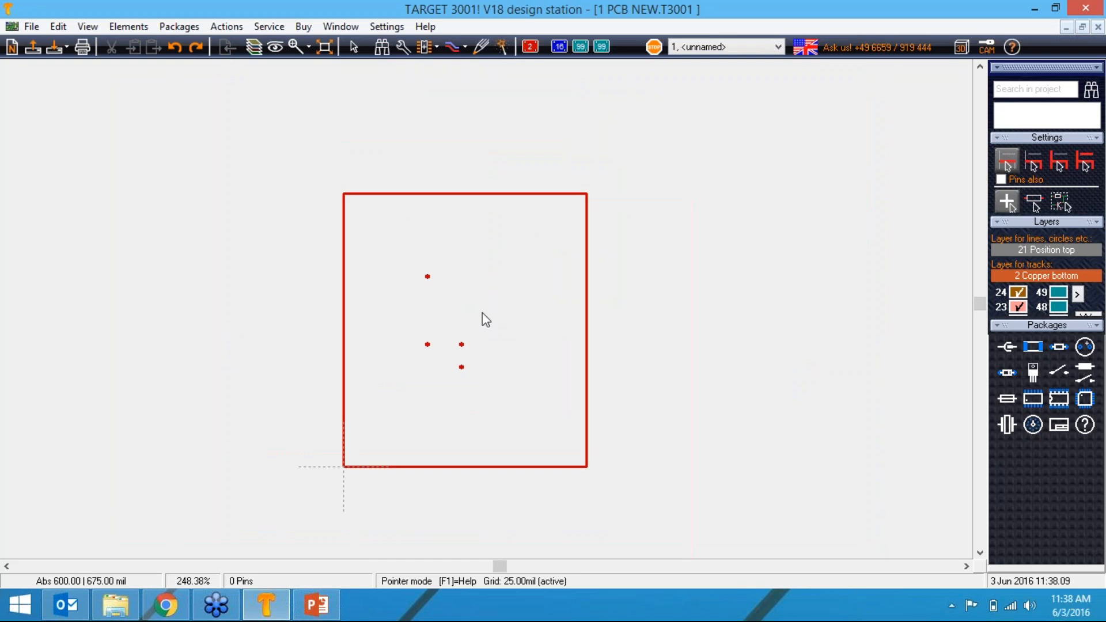
pyautogui.scroll(1, 491, 321)
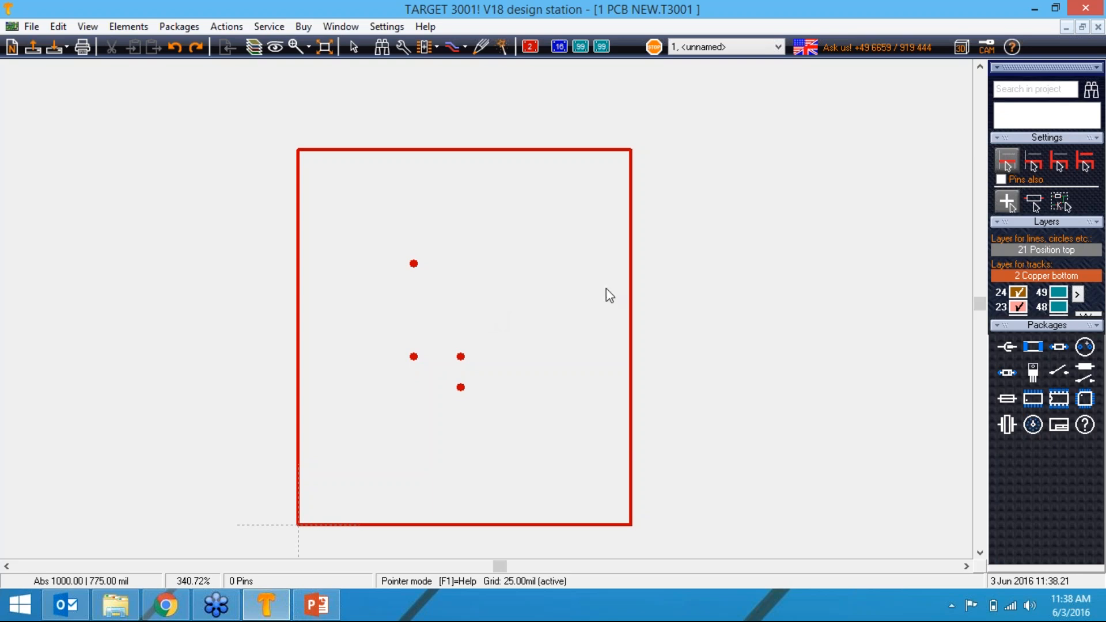
pyautogui.click(1099, 27)
pyautogui.click(573, 369)
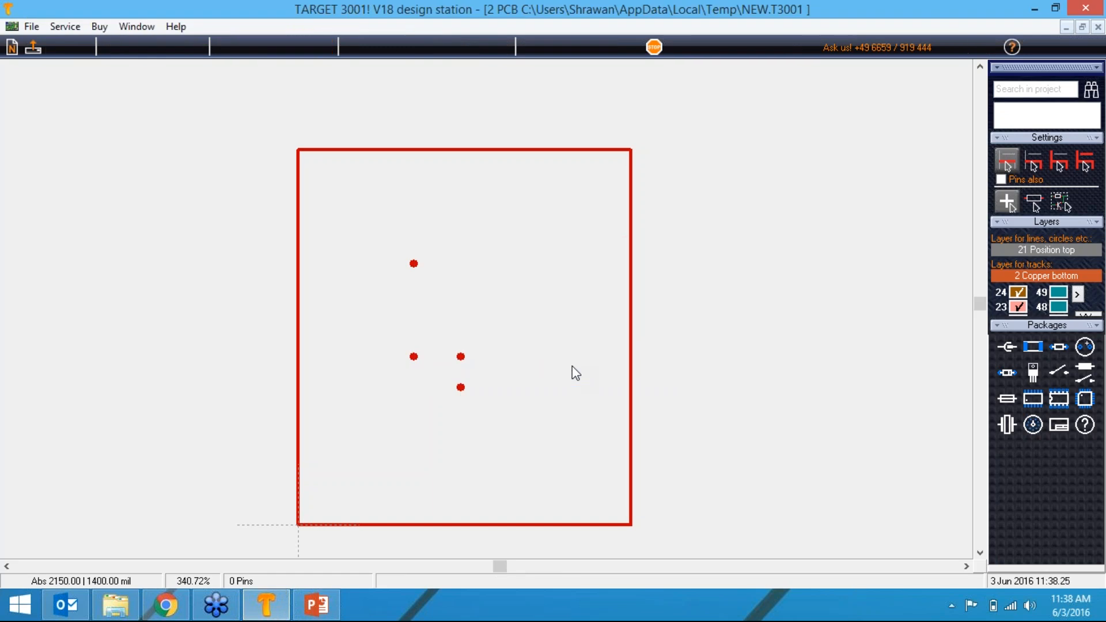
# Open the isolation milling settings for the diode rectifier board and set the production type to Double-sided.
pyautogui.click(29, 27)
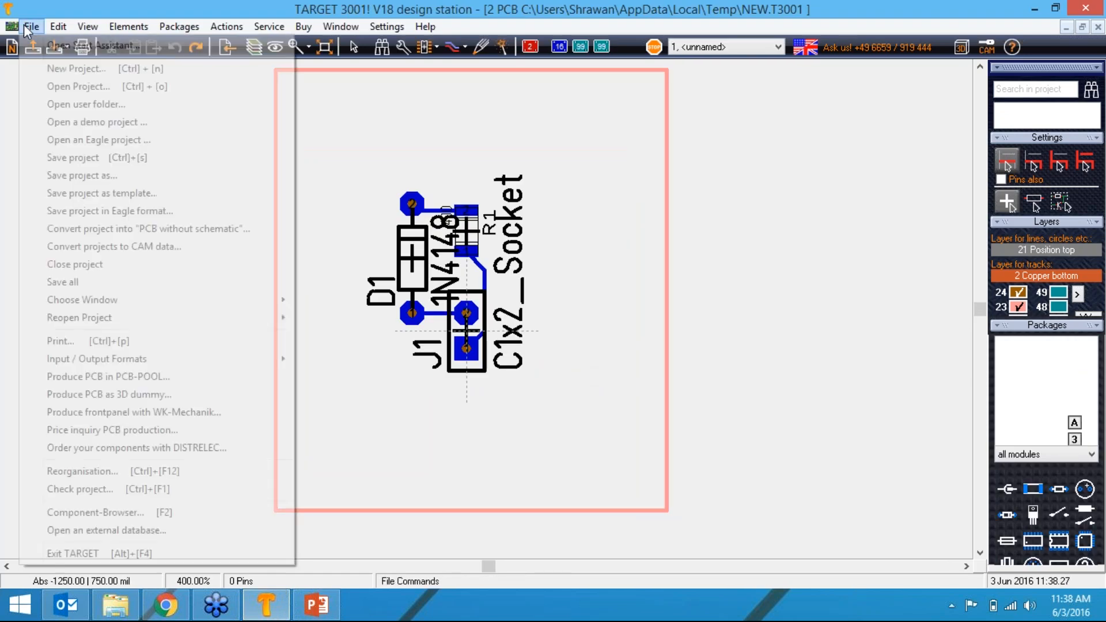
pyautogui.moveTo(247, 363)
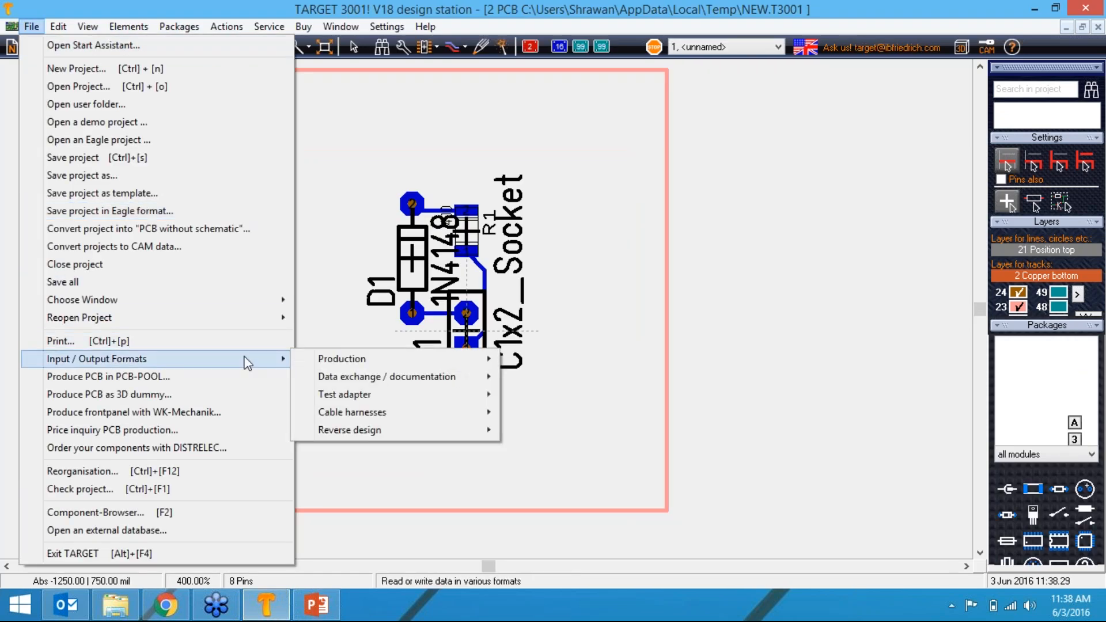
pyautogui.moveTo(401, 362)
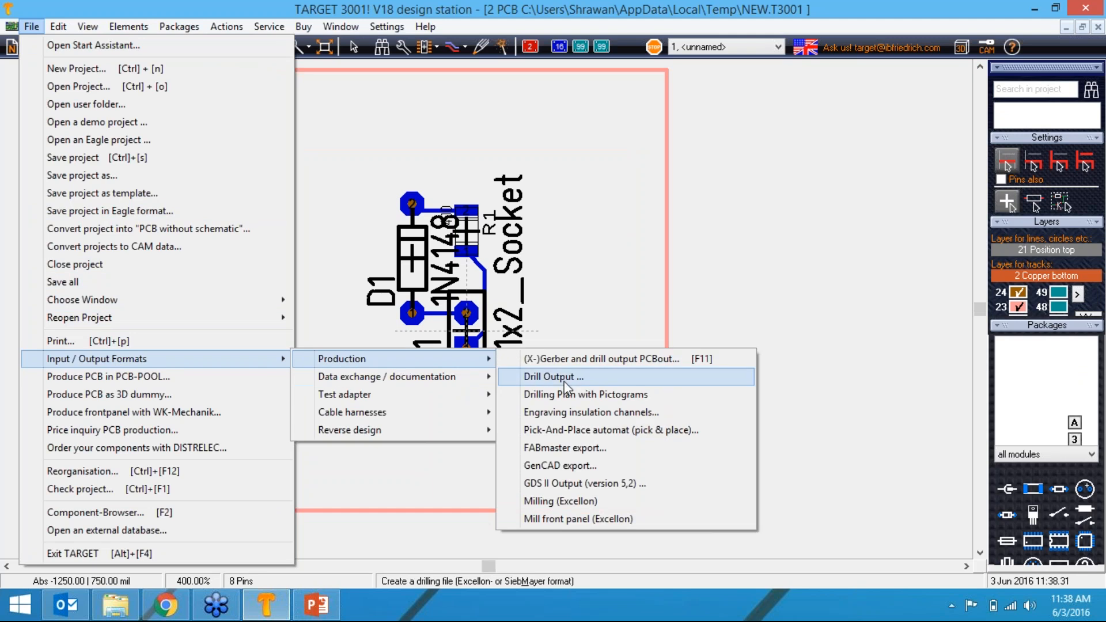
pyautogui.click(570, 411)
pyautogui.click(426, 167)
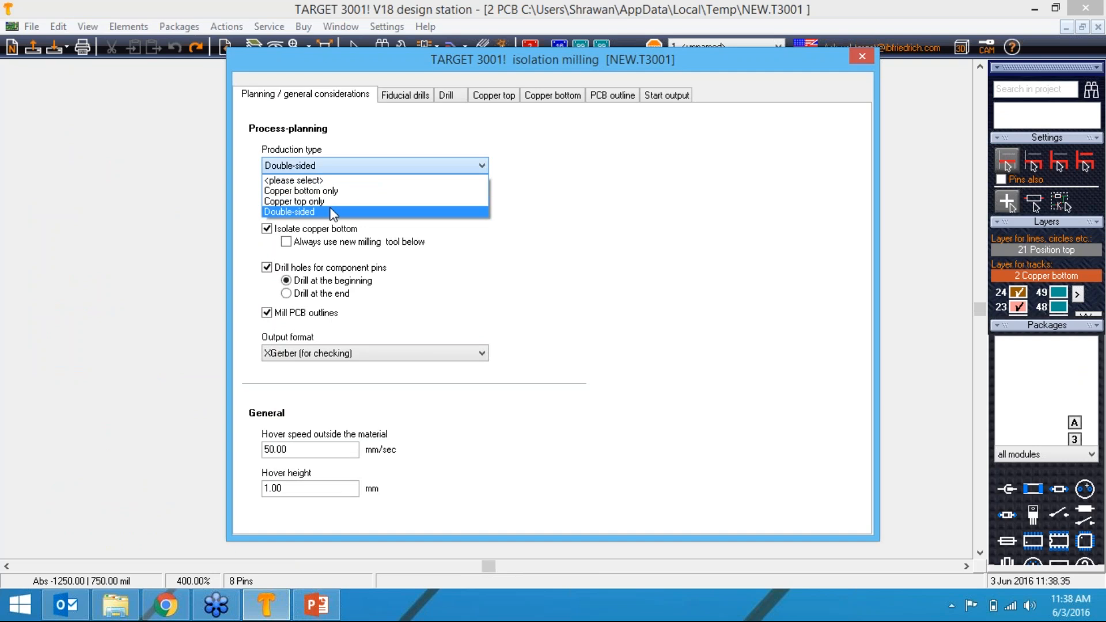
pyautogui.click(333, 212)
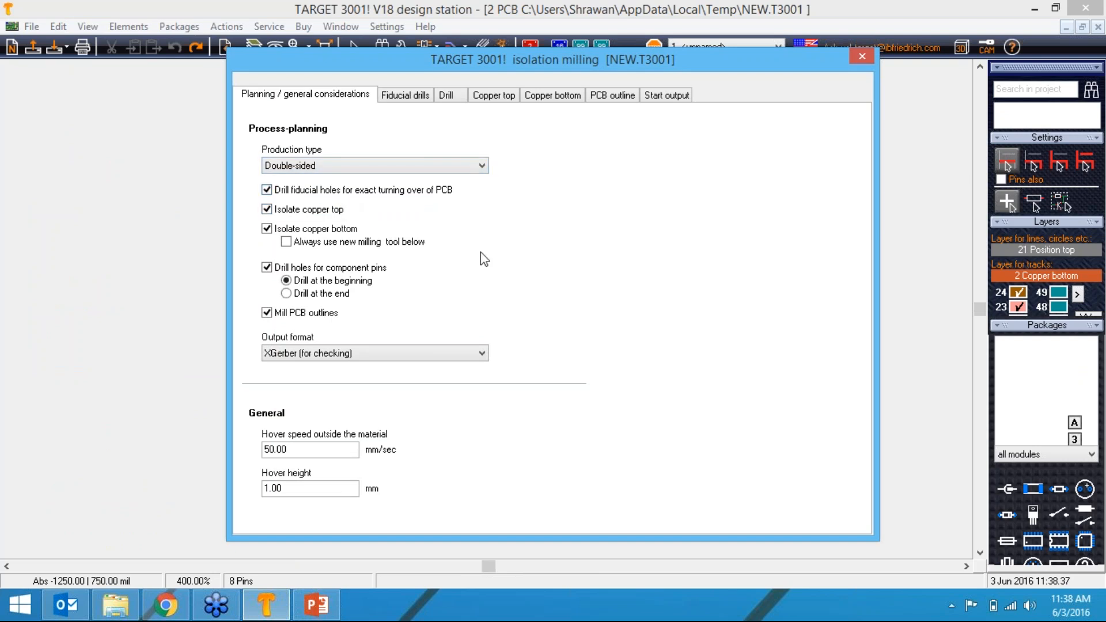
# Set the milling output file to NEW.ger on the Desktop, replacing the existing file, and close the isolation milling dialog.
pyautogui.click(663, 96)
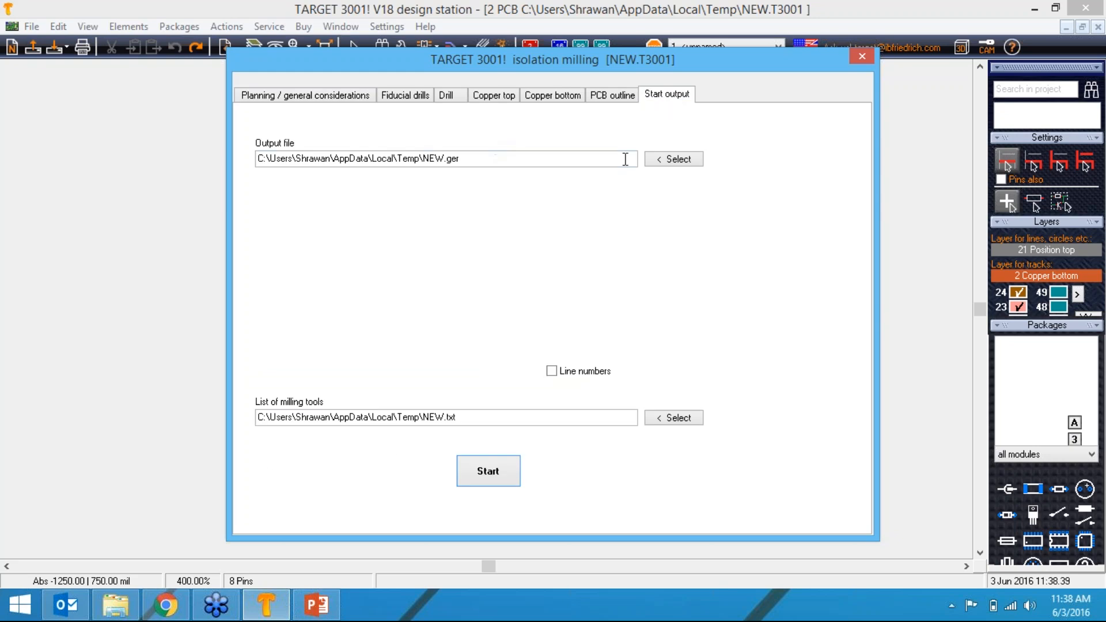
pyautogui.click(664, 164)
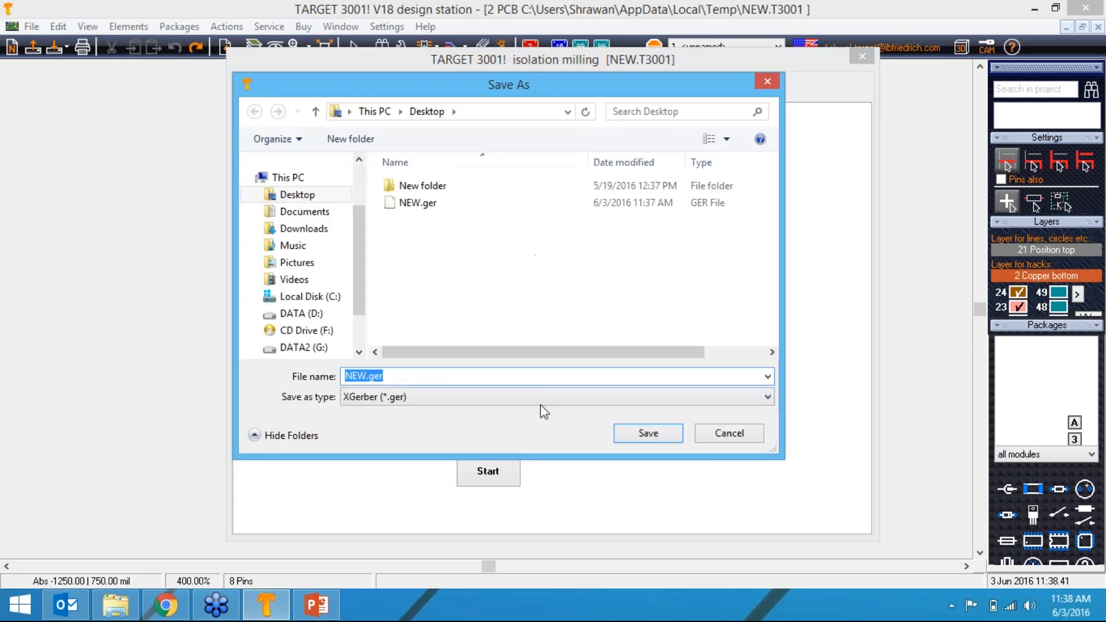
pyautogui.click(640, 431)
pyautogui.click(602, 308)
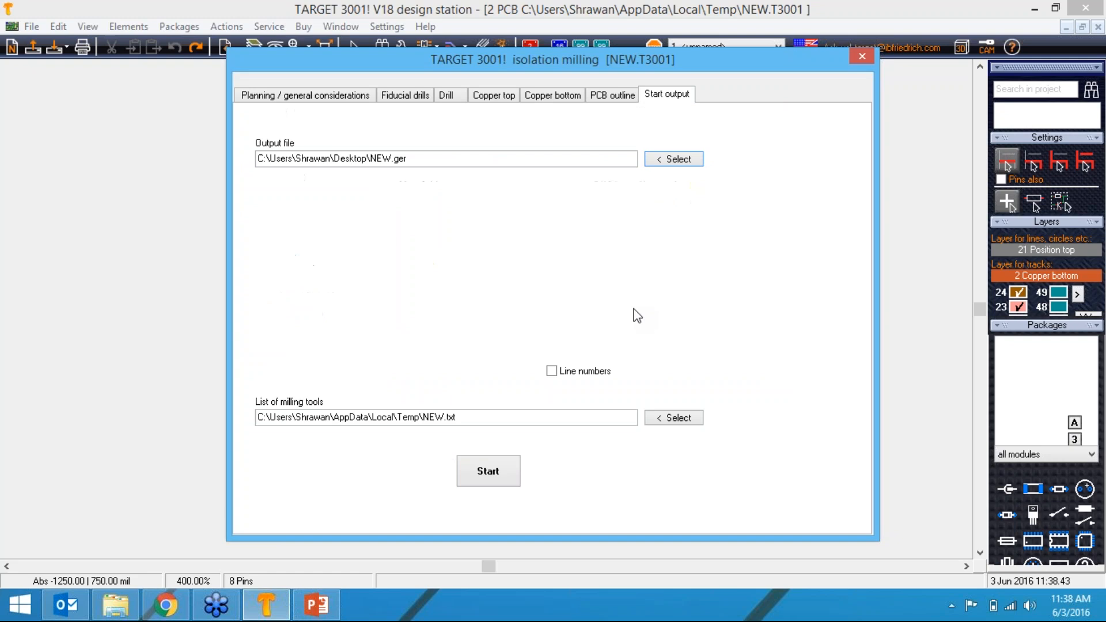
pyautogui.click(863, 57)
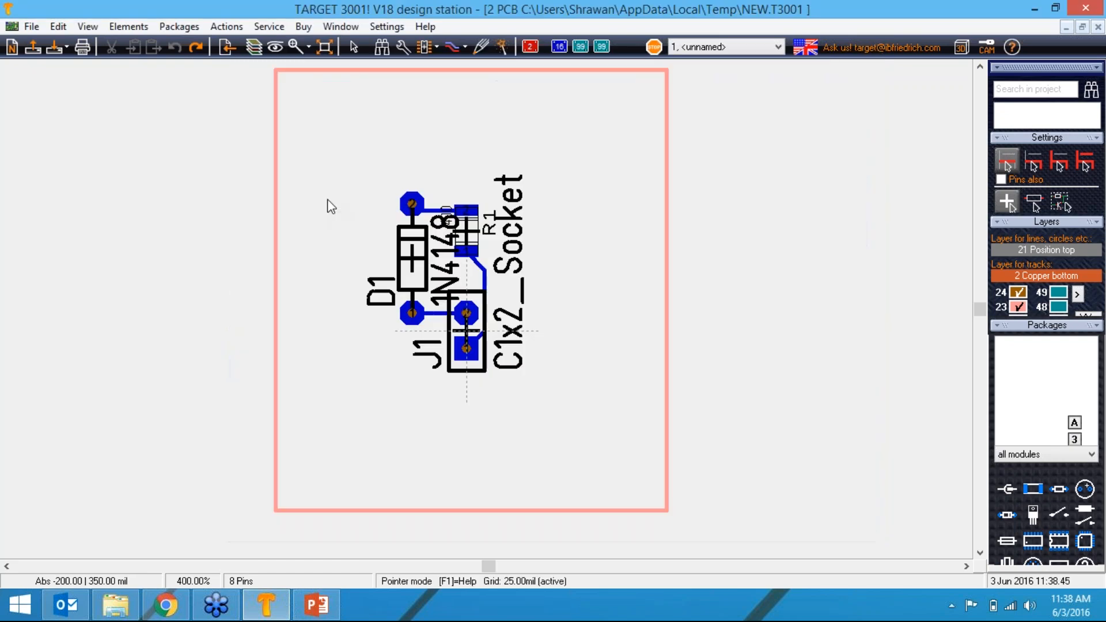
# Create a new project from the single sided PCB without schematic template, with the default 6299 by 3937 mil board outline.
pyautogui.click(12, 47)
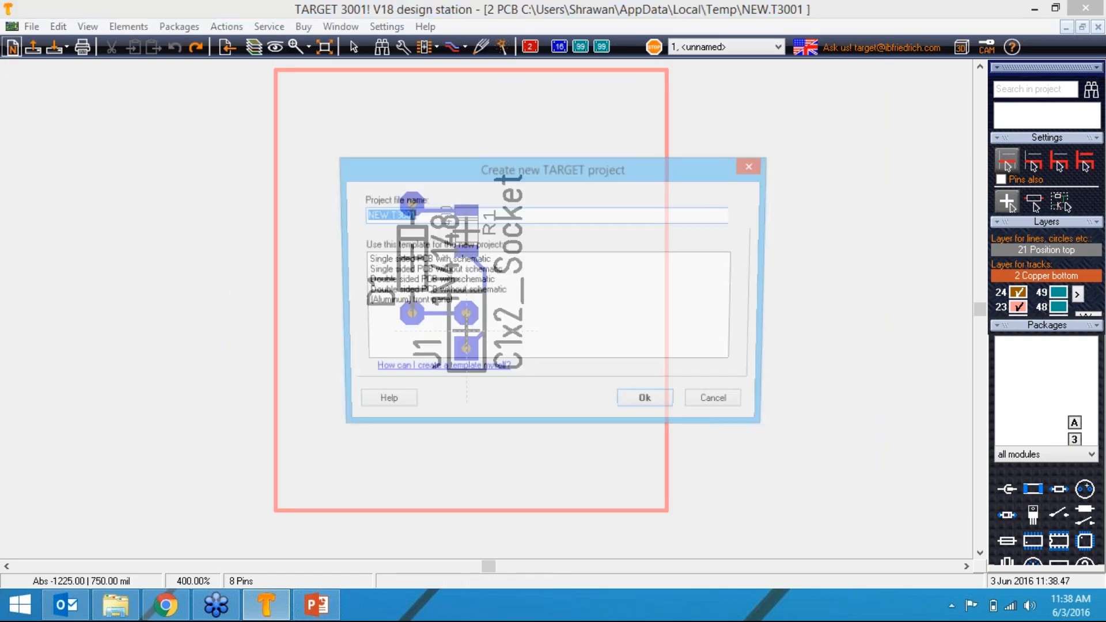
pyautogui.click(464, 269)
pyautogui.click(628, 397)
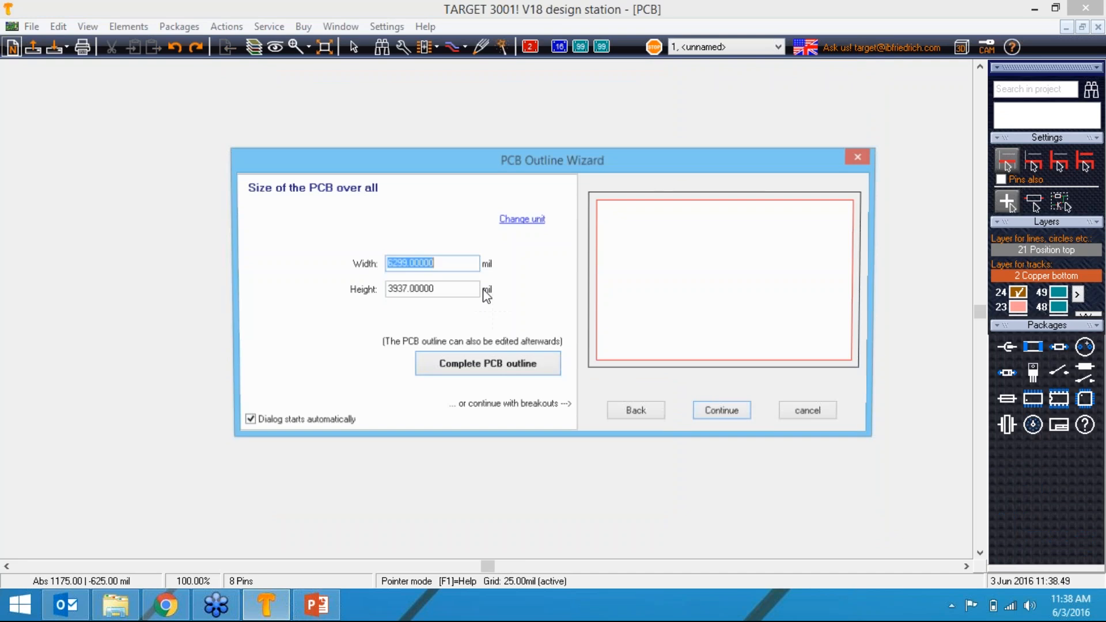
pyautogui.click(484, 363)
# Import the XGerber file NEW.ger from the Desktop onto layer 2, Copper bottom, with zero X and Y offset.
pyautogui.click(31, 27)
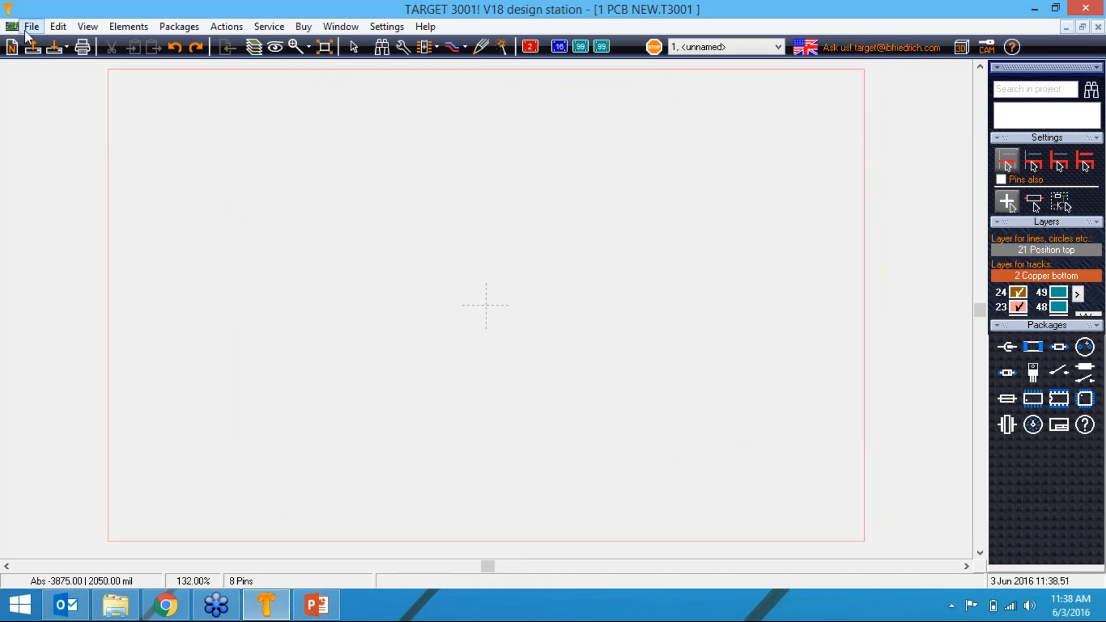
pyautogui.moveTo(147, 341)
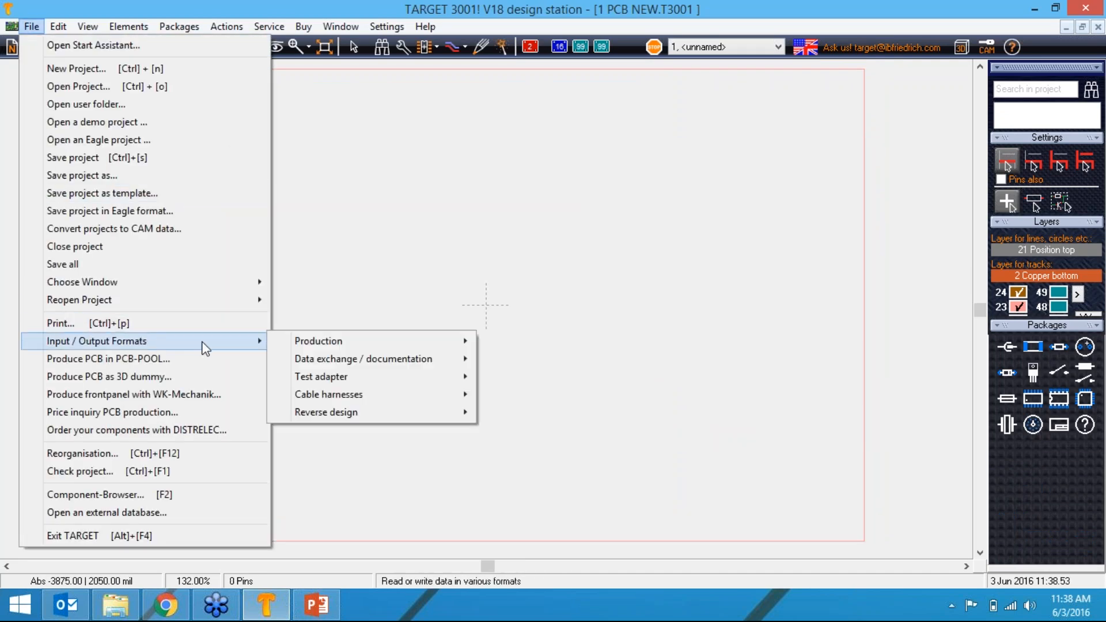
pyautogui.moveTo(438, 363)
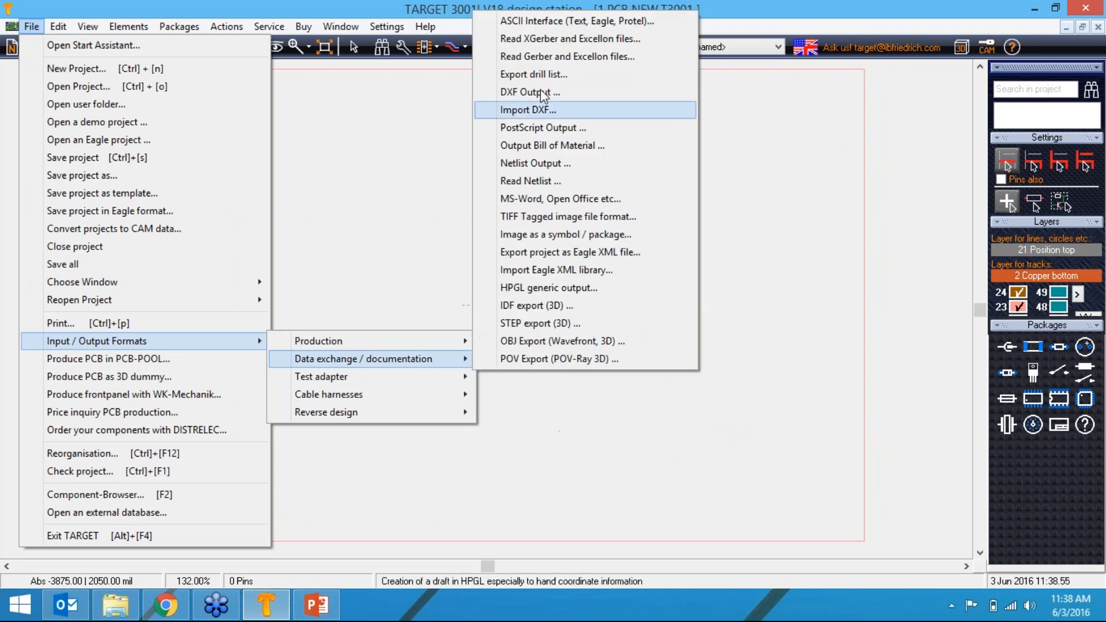
pyautogui.click(562, 39)
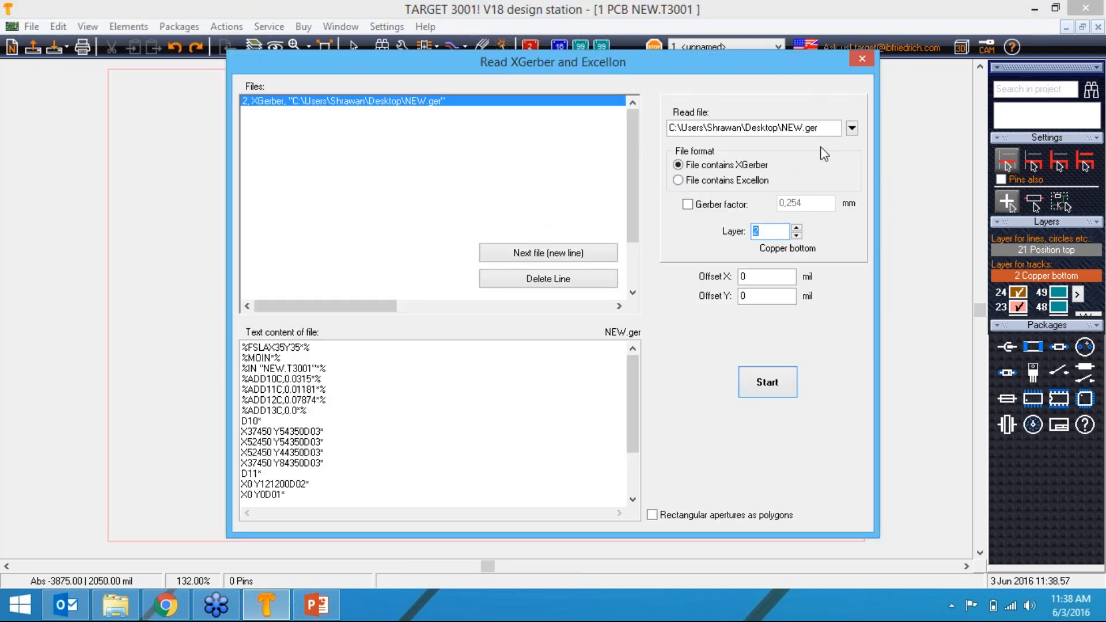
pyautogui.click(852, 128)
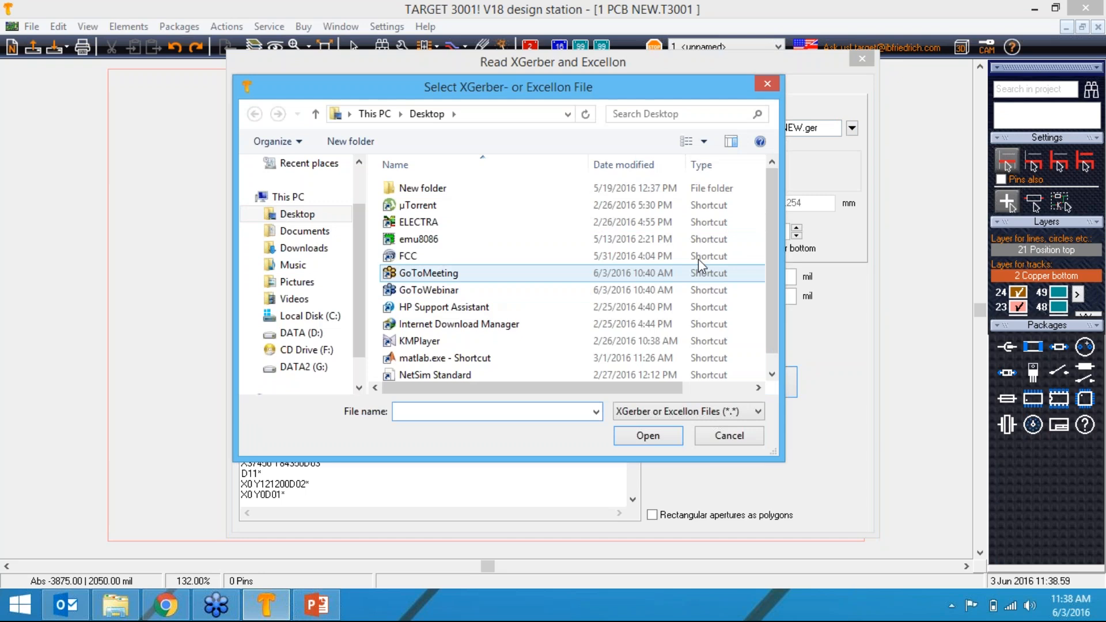
pyautogui.moveTo(770, 246); pyautogui.dragTo(769, 327)
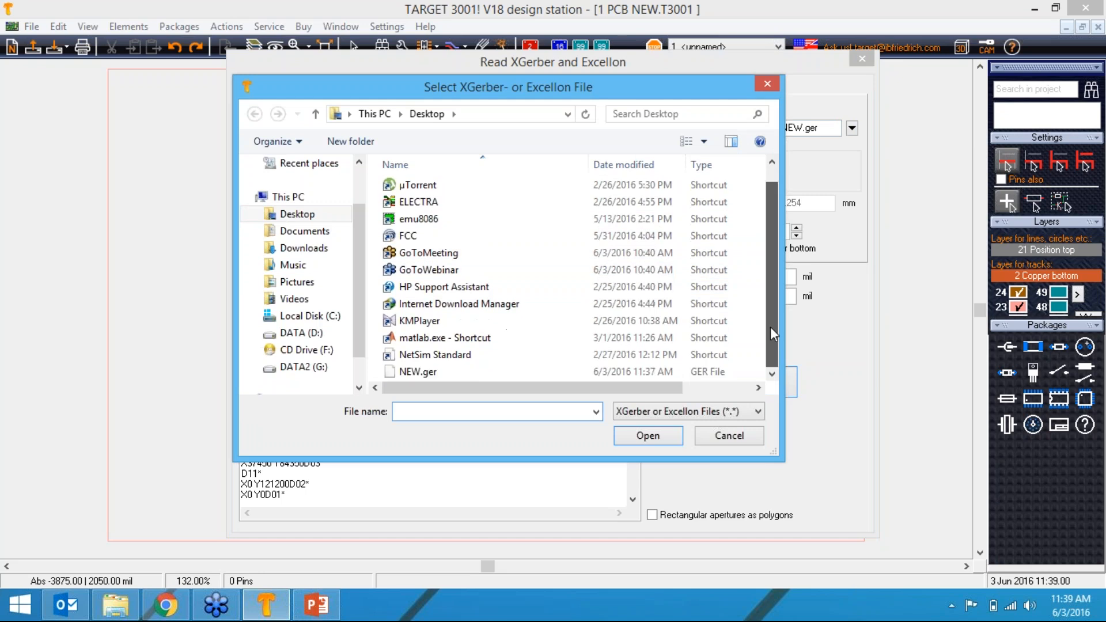
pyautogui.click(426, 371)
pyautogui.click(633, 435)
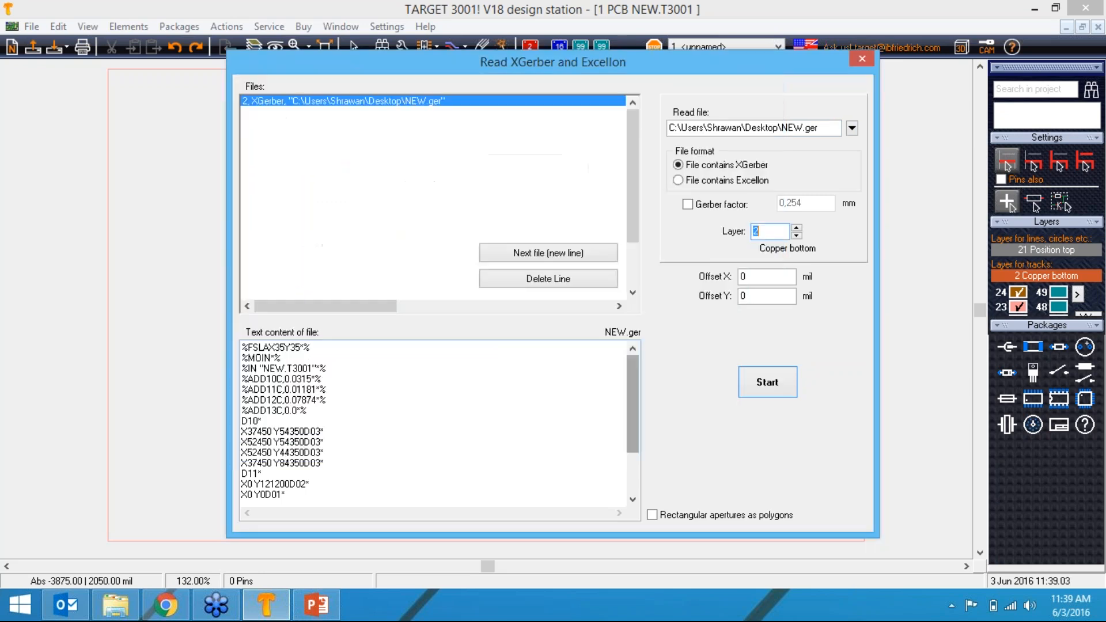
pyautogui.click(778, 389)
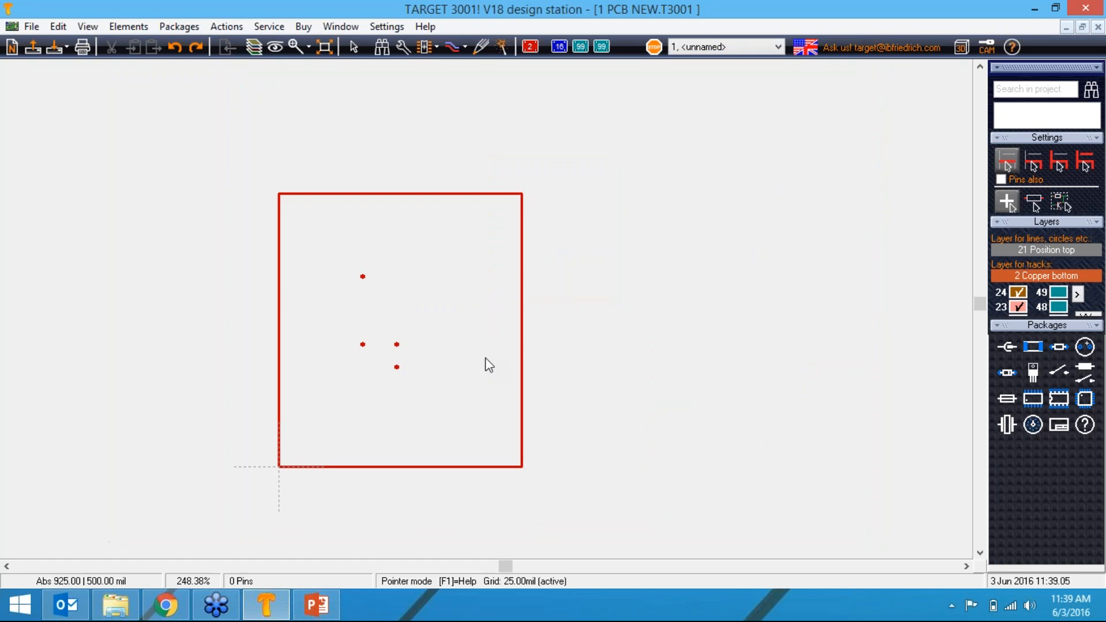
# Close the project with the imported Gerber data and the original PCB layout window, returning to the diode circuit schematic.
pyautogui.scroll(3, 488, 340)
pyautogui.scroll(-2, 483, 288)
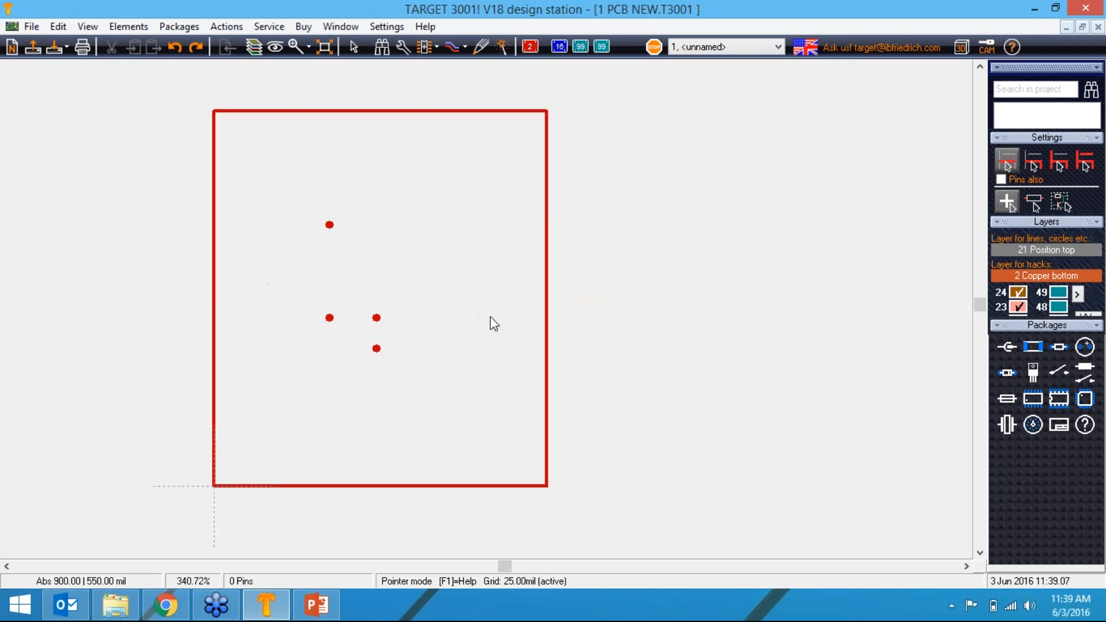
pyautogui.scroll(2, 494, 317)
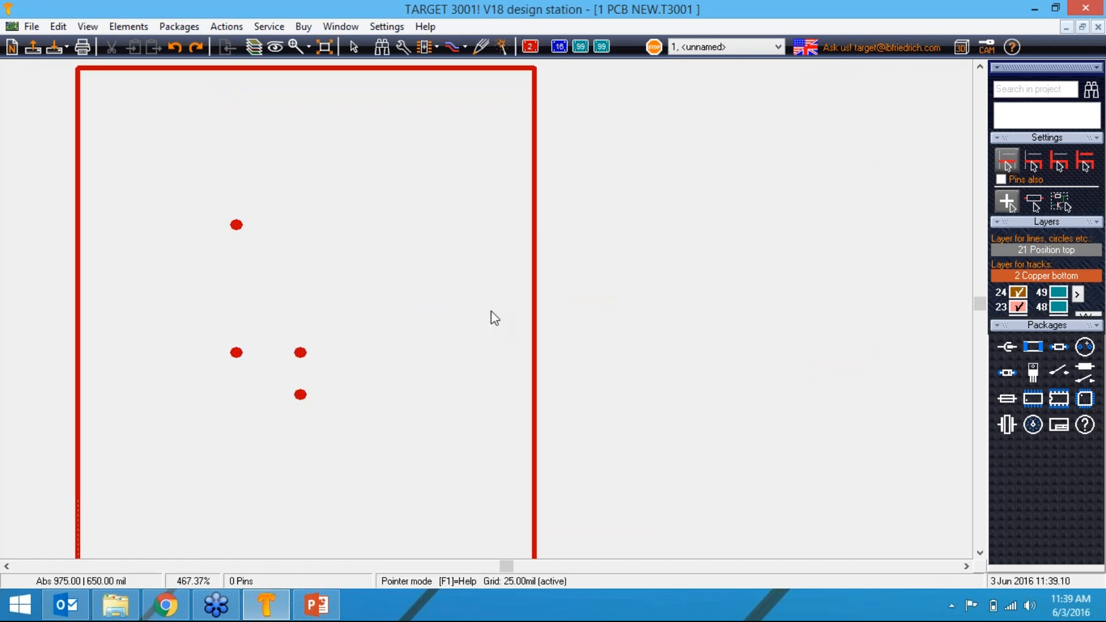
pyautogui.scroll(-2, 491, 316)
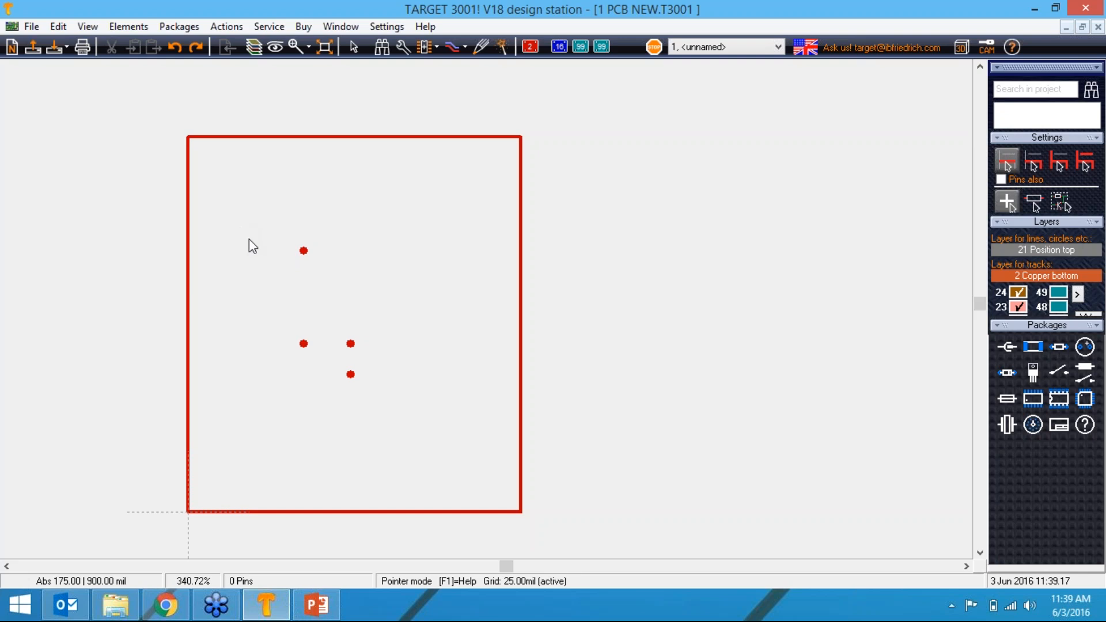
pyautogui.moveTo(980, 303)
pyautogui.mouseDown()
pyautogui.moveTo(980, 282)
pyautogui.moveTo(980, 322)
pyautogui.moveTo(980, 297)
pyautogui.mouseUp()
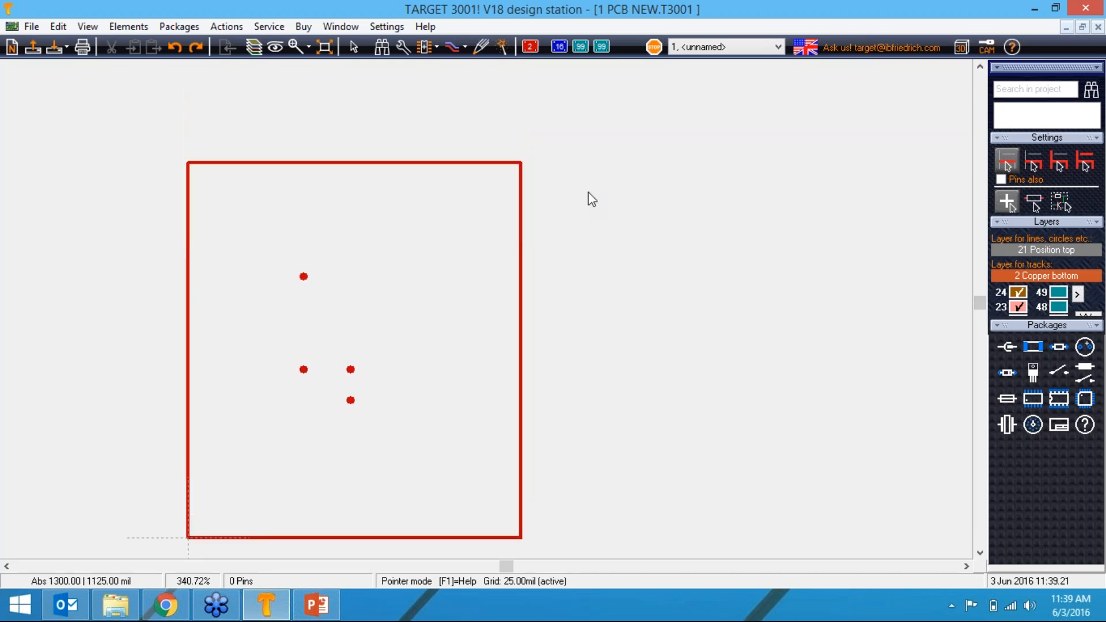
pyautogui.click(1093, 28)
pyautogui.click(569, 363)
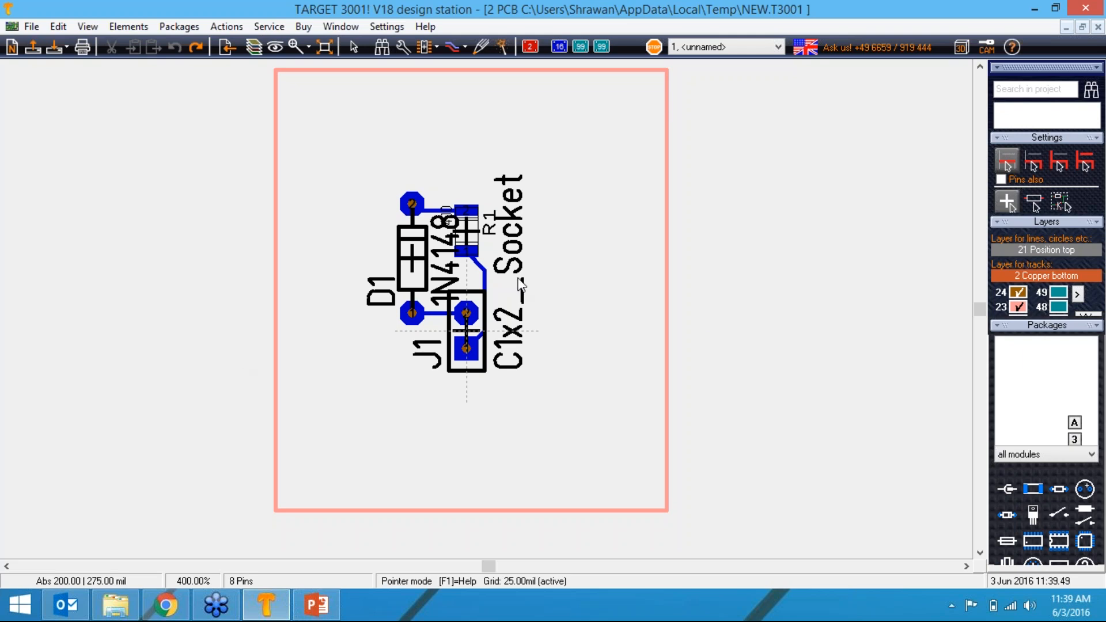
pyautogui.click(1099, 26)
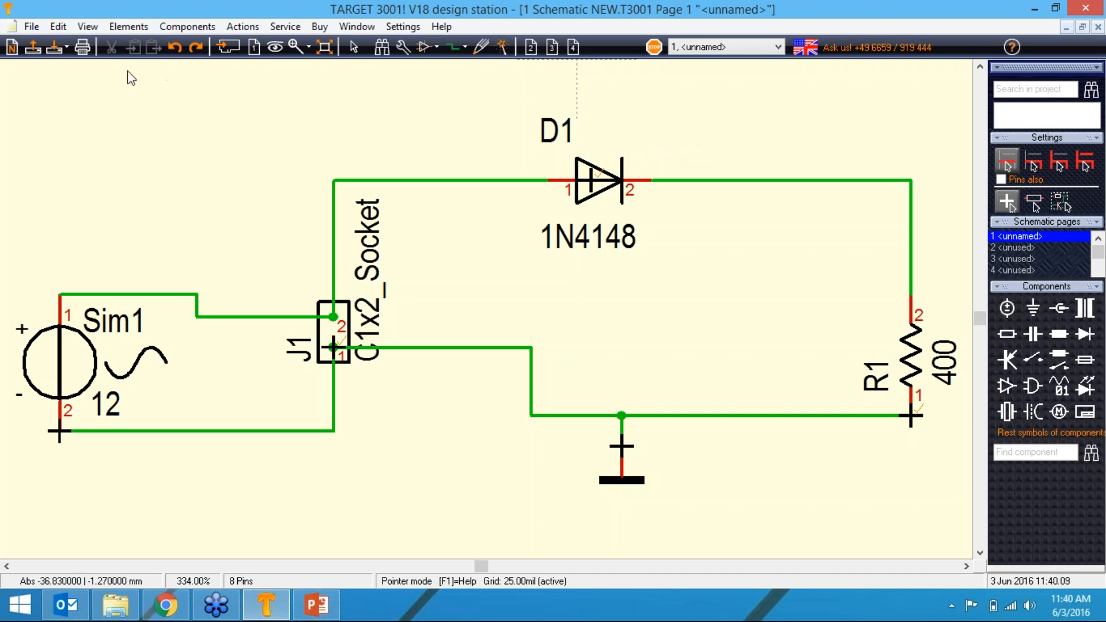
# Open fulladdernew.T3001 from the Project folder of ECD Lab manuals_uptu, inside Target3001 webinar on drive D.
pyautogui.click(36, 51)
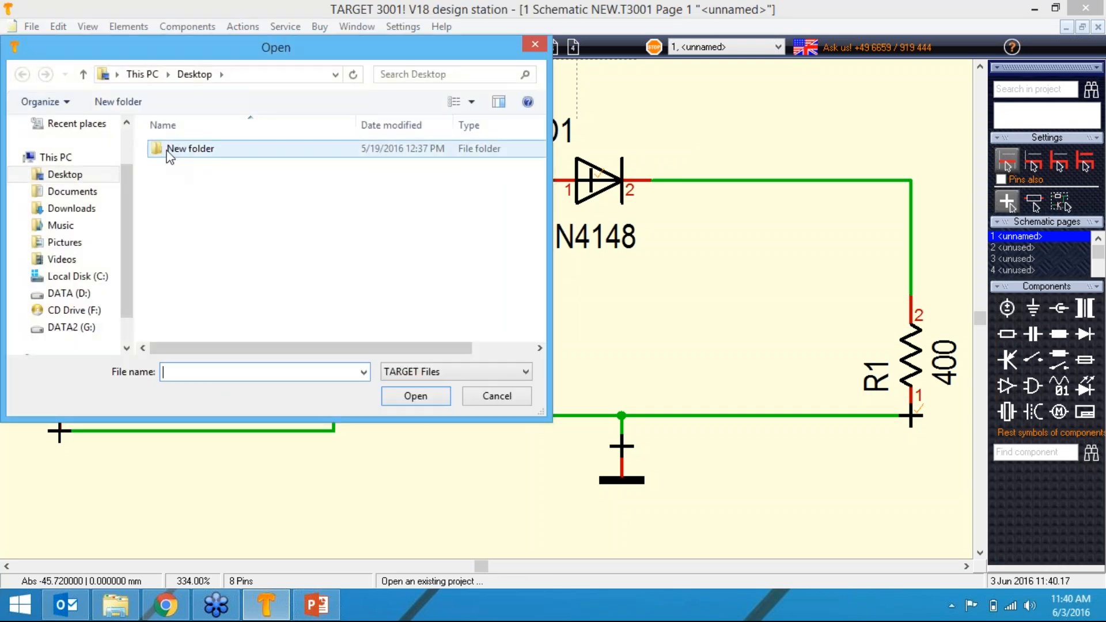
pyautogui.click(107, 293)
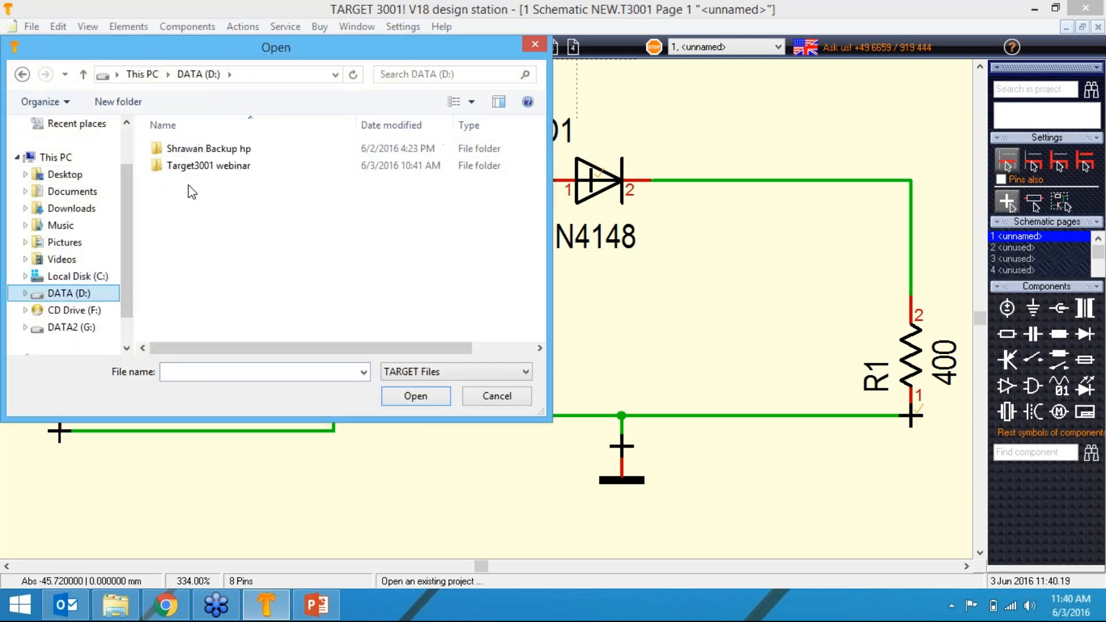
pyautogui.doubleClick(210, 167)
pyautogui.doubleClick(212, 151)
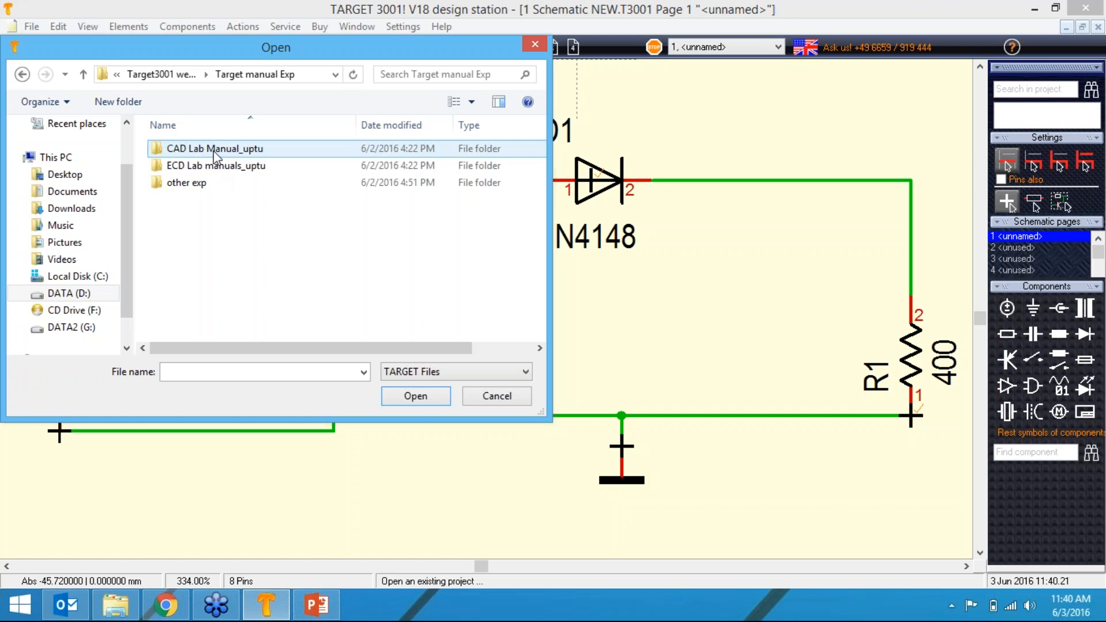
pyautogui.doubleClick(208, 168)
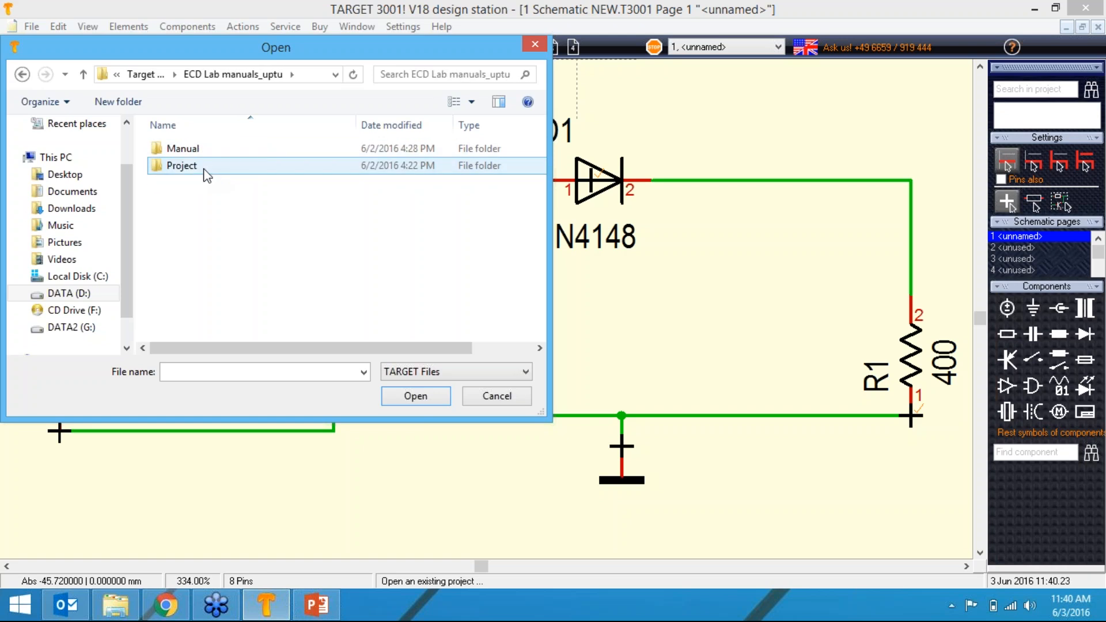
pyautogui.click(202, 165)
pyautogui.doubleClick(201, 164)
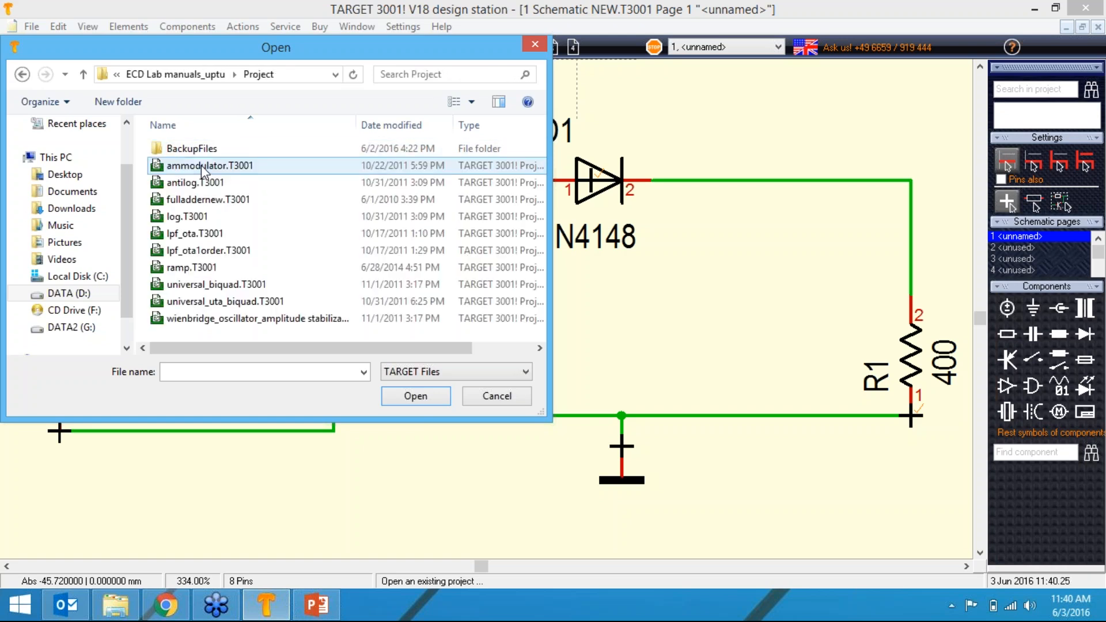
pyautogui.click(214, 200)
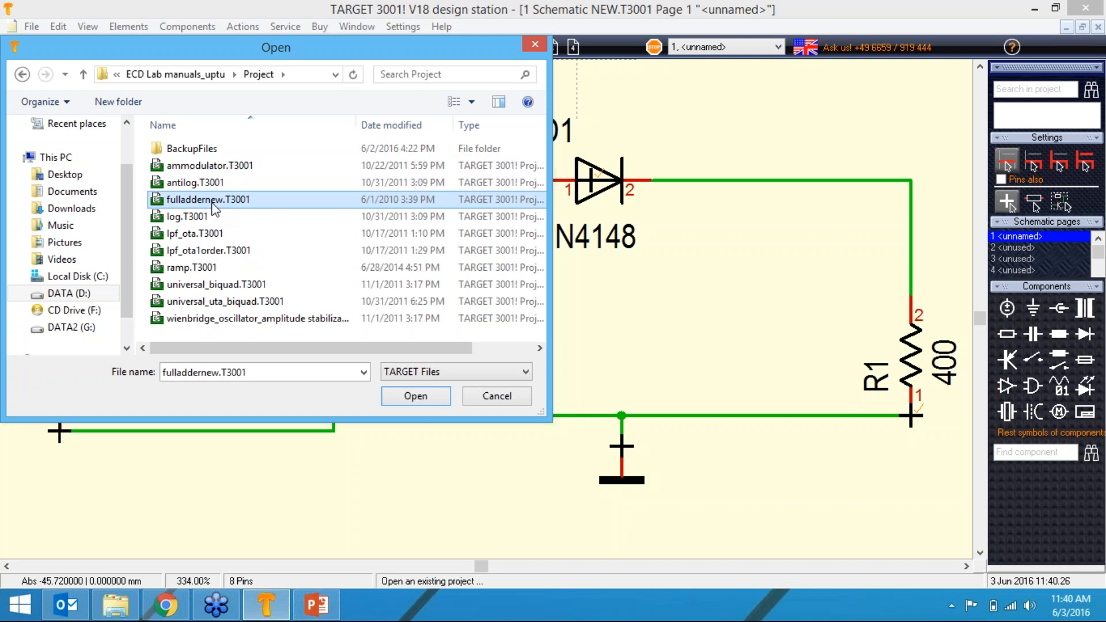
pyautogui.click(418, 396)
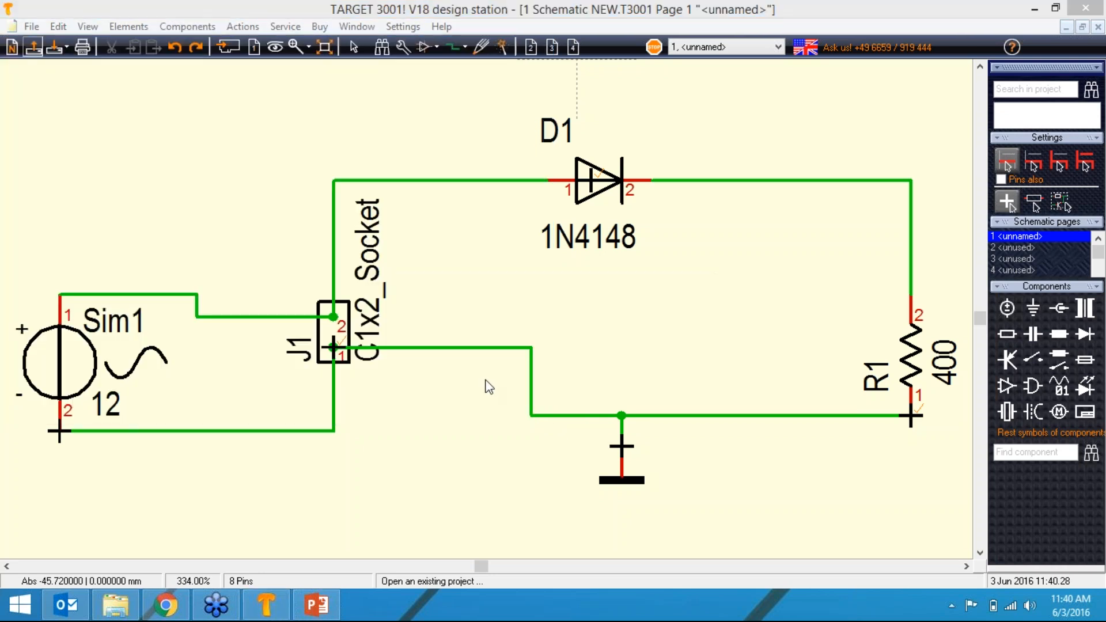
pyautogui.click(689, 403)
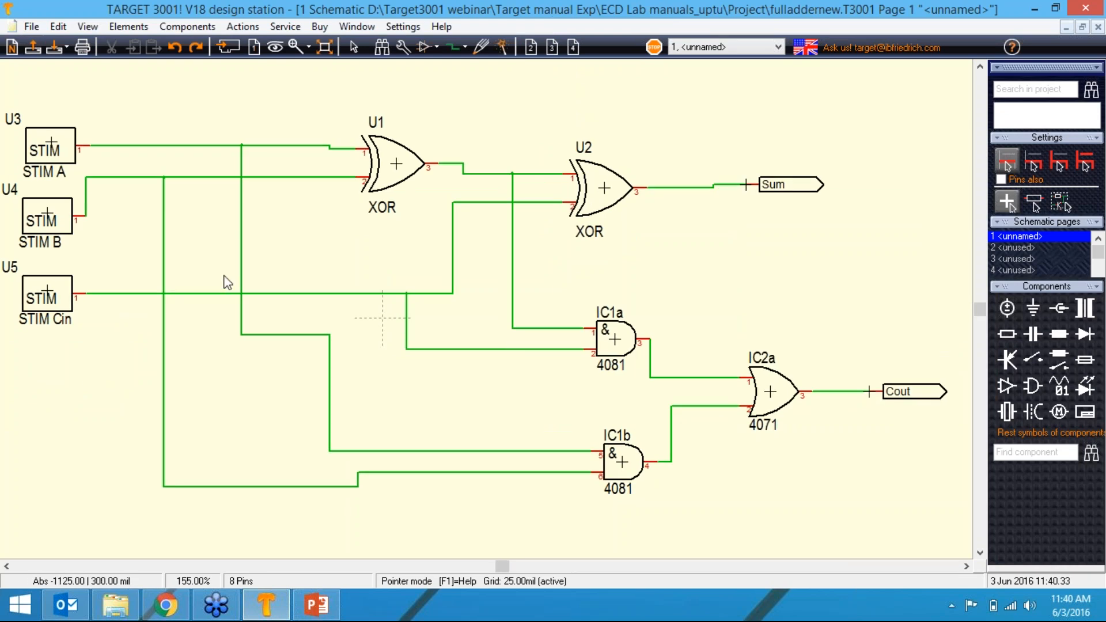
# Search the component library for components named "stim" and view the STIM_CLOCK and STIM entries.
pyautogui.scroll(2, 410, 309)
pyautogui.scroll(-3, 490, 316)
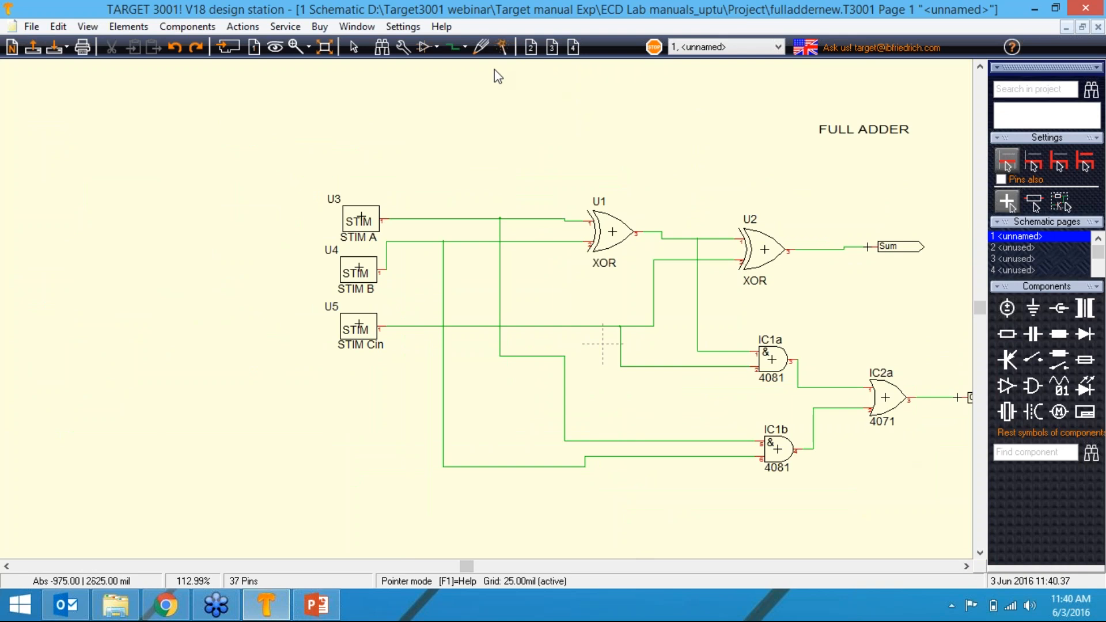
pyautogui.click(325, 47)
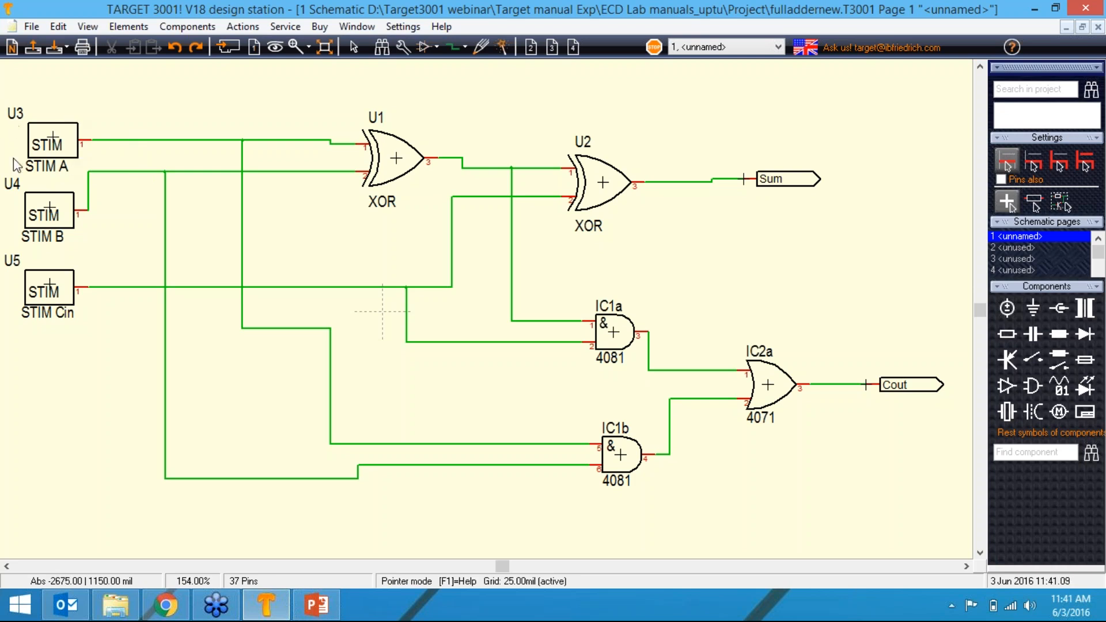
pyautogui.click(422, 48)
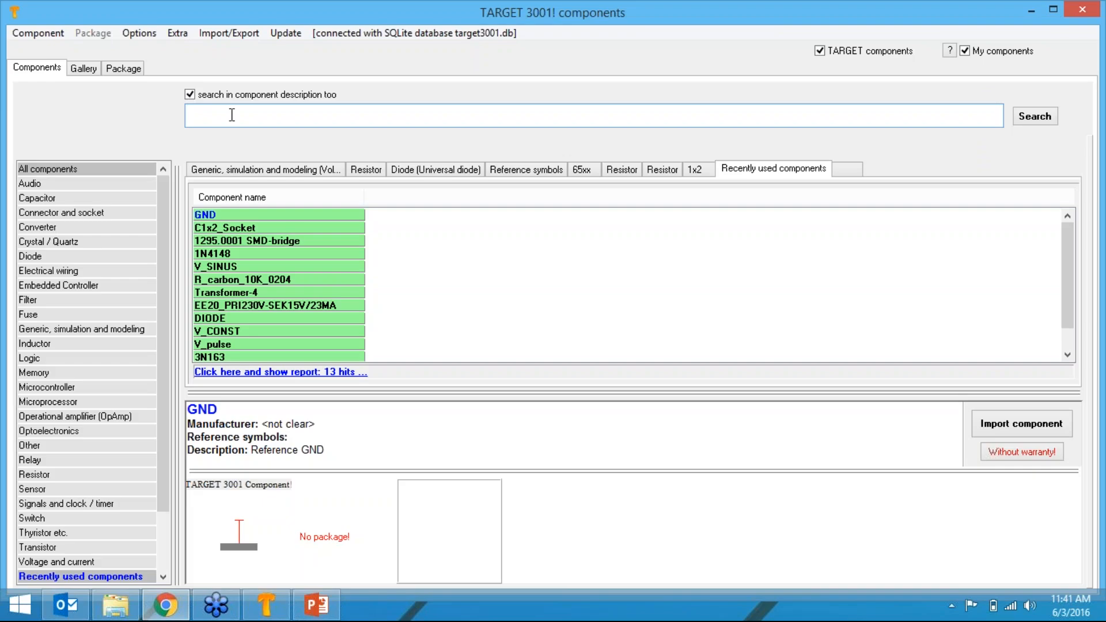
pyautogui.write('stim')
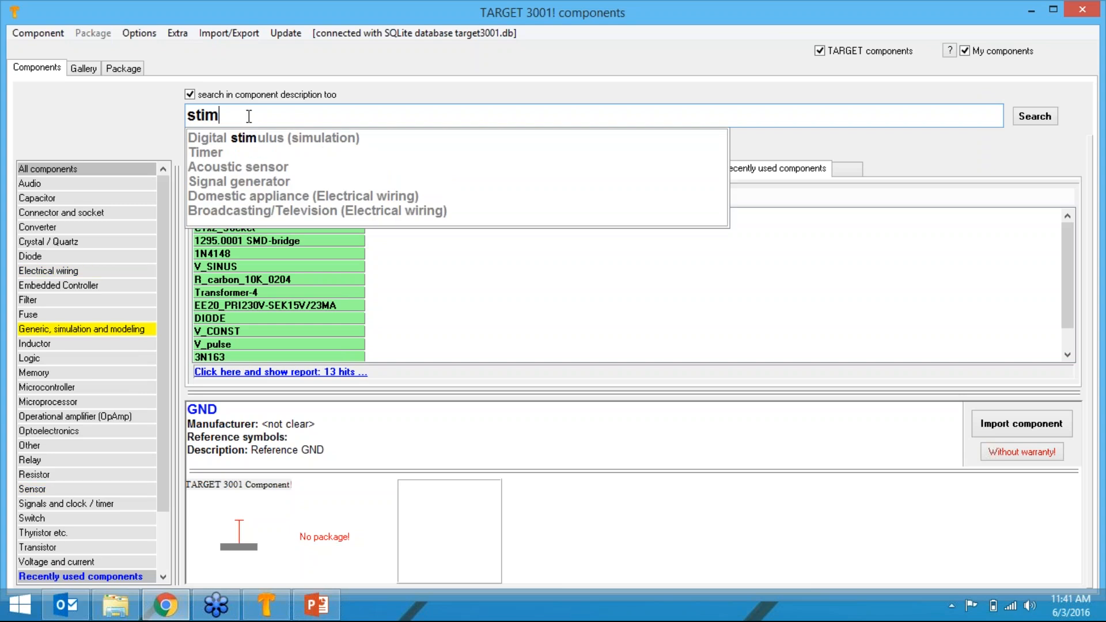
pyautogui.press('Return')
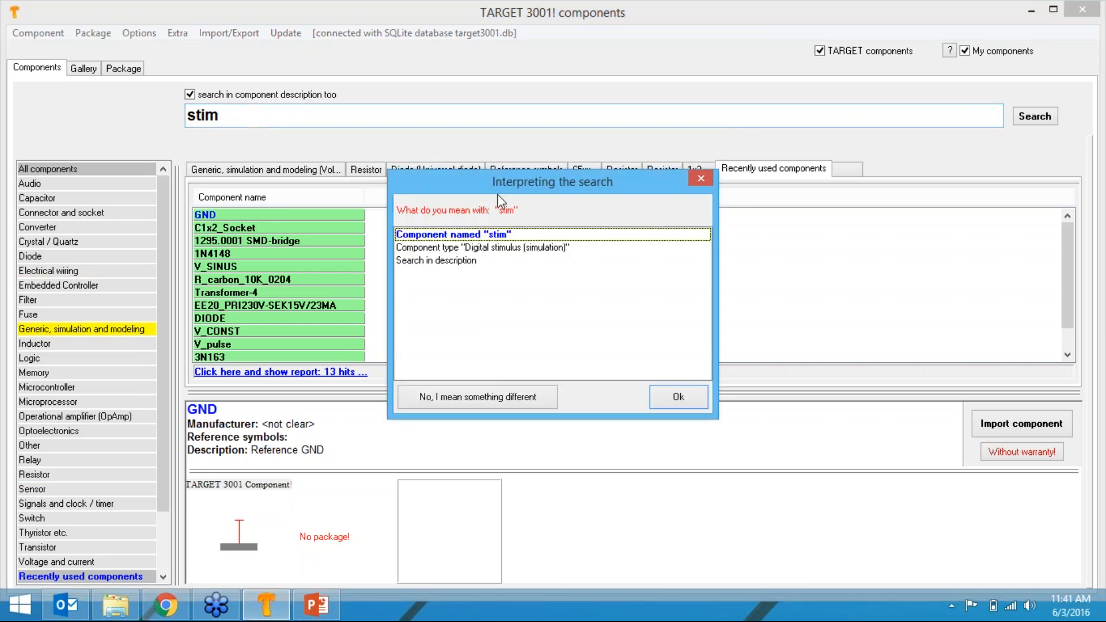
pyautogui.click(676, 394)
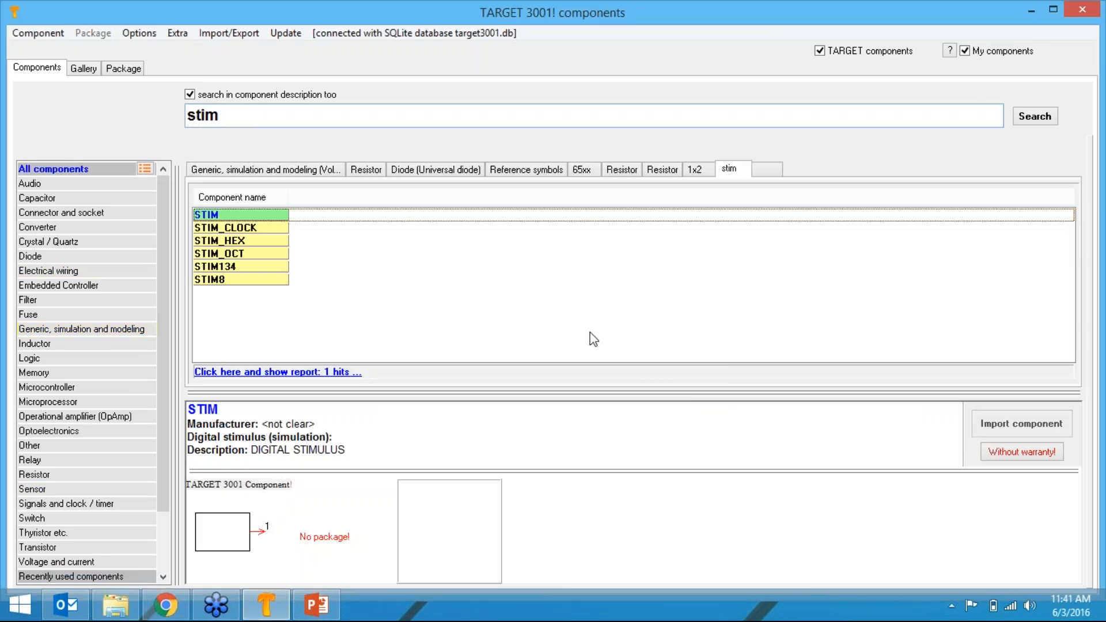
pyautogui.click(236, 229)
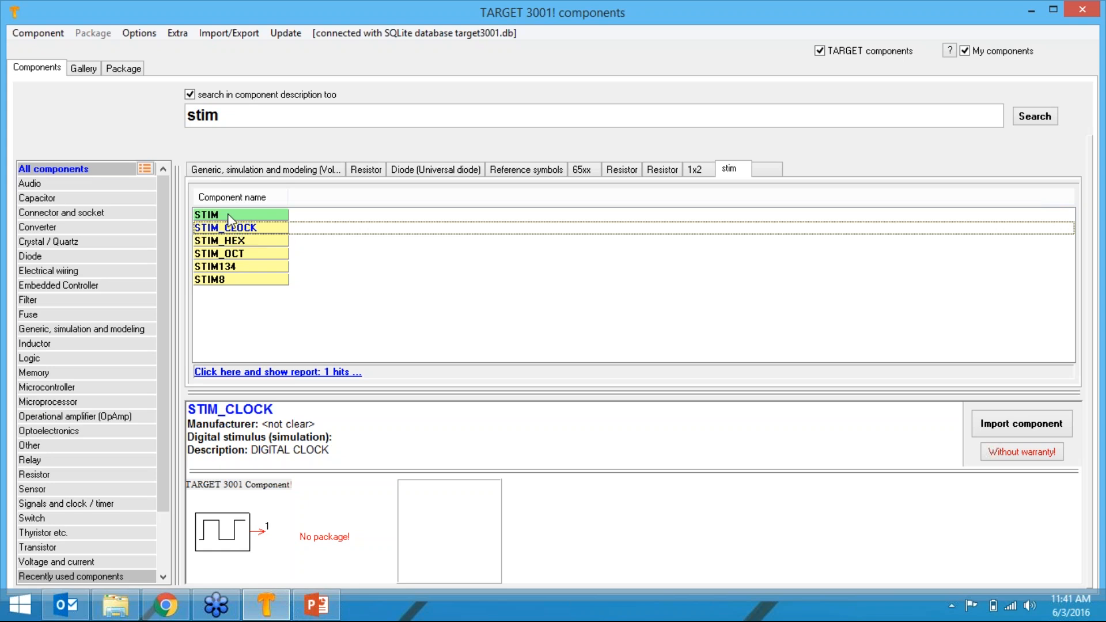
pyautogui.click(230, 214)
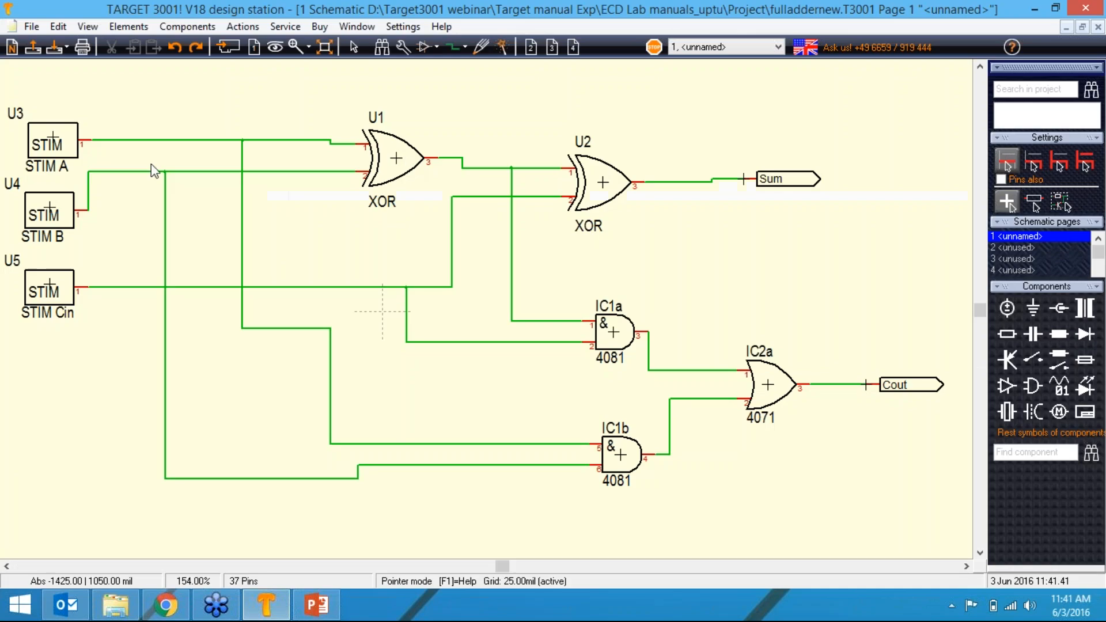
# Open the simulation model of stimulus source U3 (STIM A) and display its waveform in the stimulus editor.
pyautogui.doubleClick(54, 144)
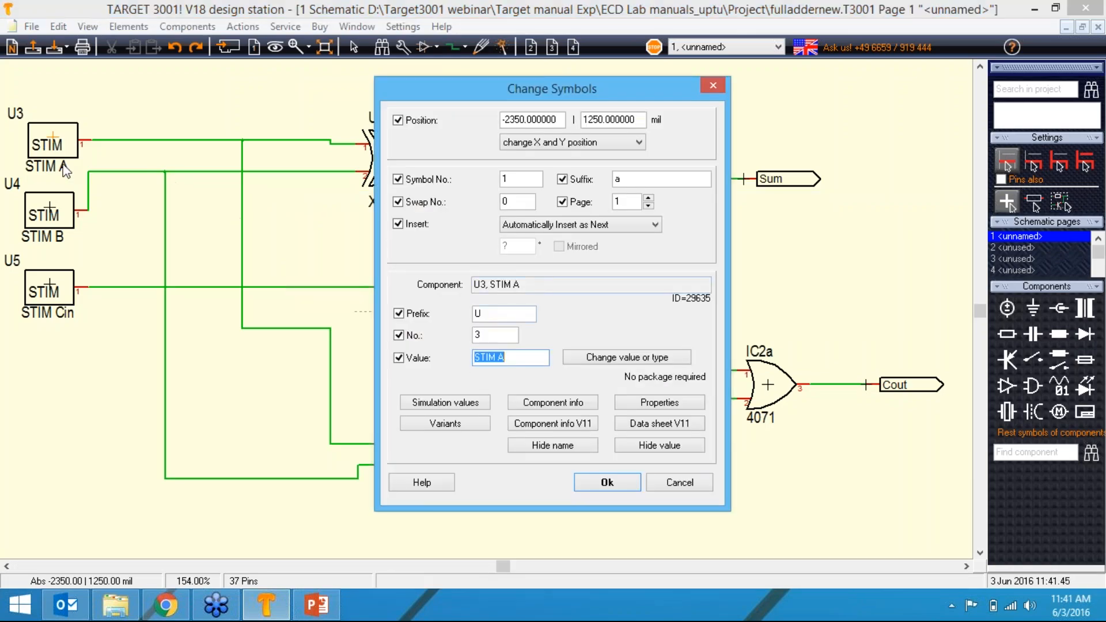
pyautogui.click(419, 402)
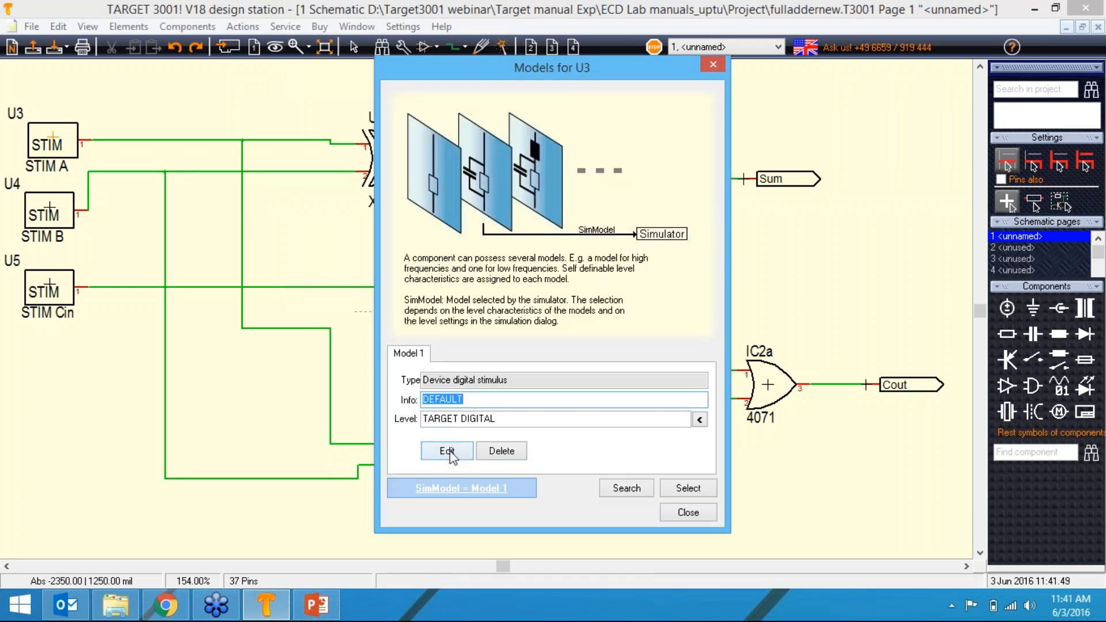
pyautogui.click(448, 452)
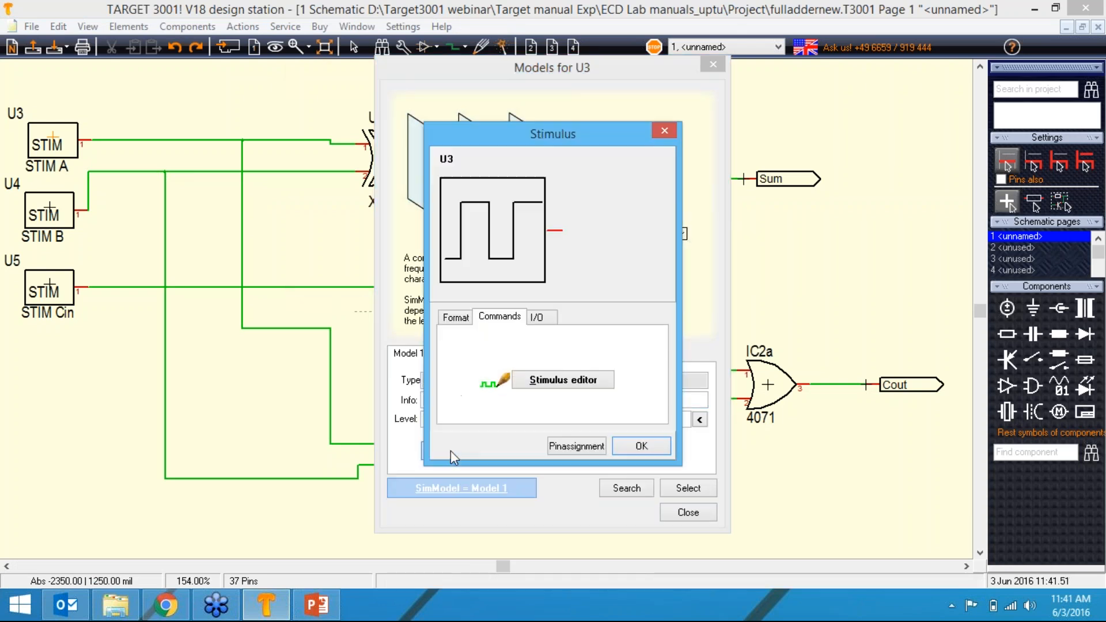
pyautogui.click(566, 381)
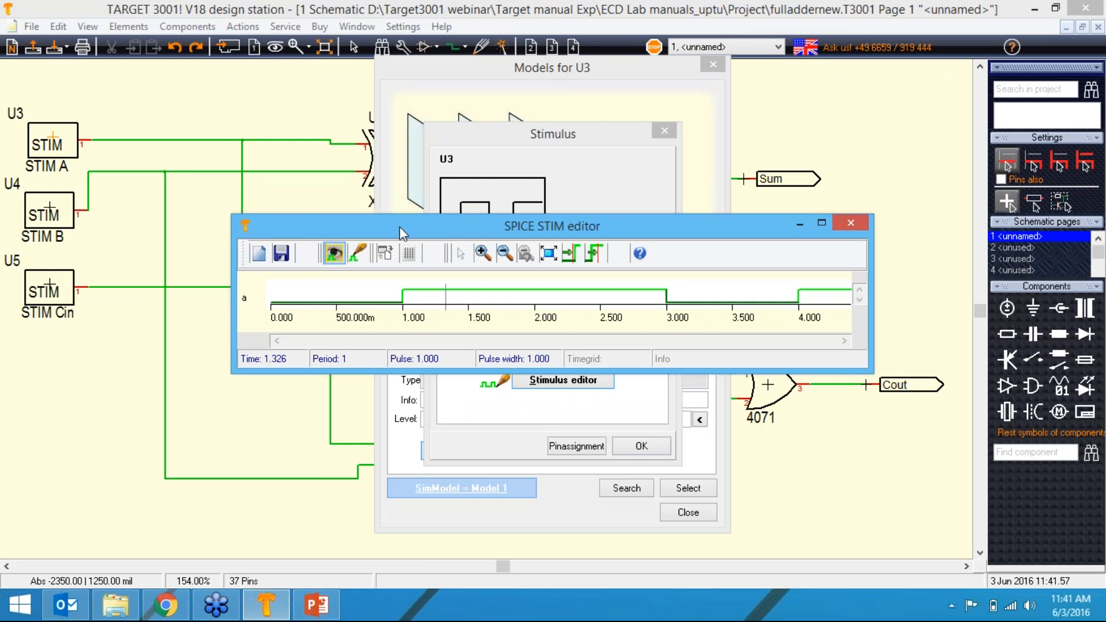
pyautogui.moveTo(399, 226); pyautogui.dragTo(325, 200)
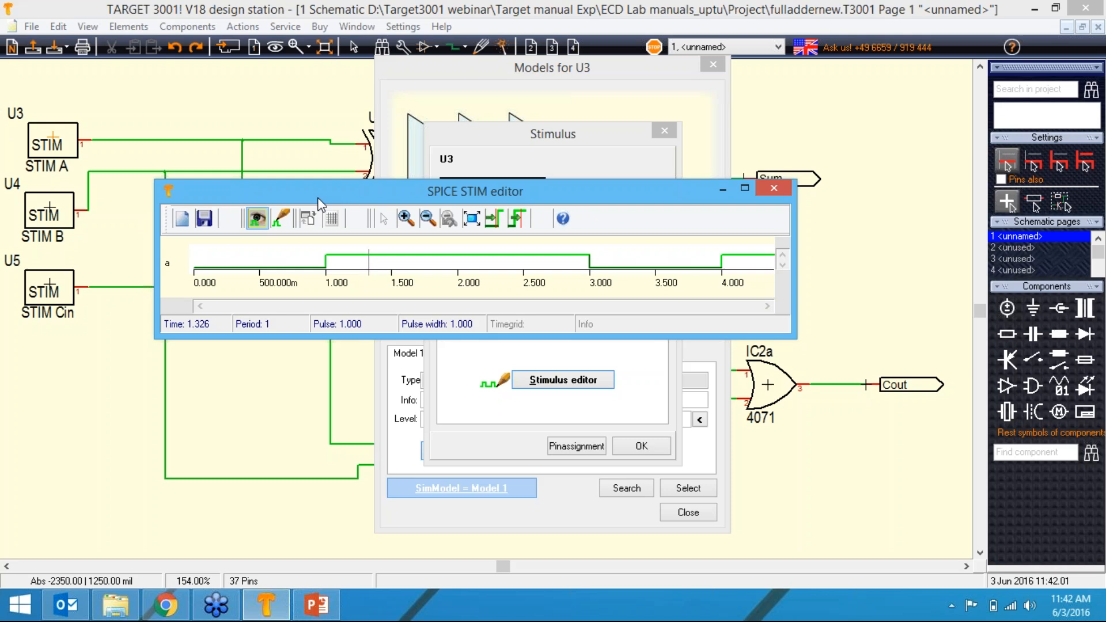
# Switch STIM A's waveform to edit mode, examine its time and logic-level pairs as text, and accept the list.
pyautogui.click(282, 218)
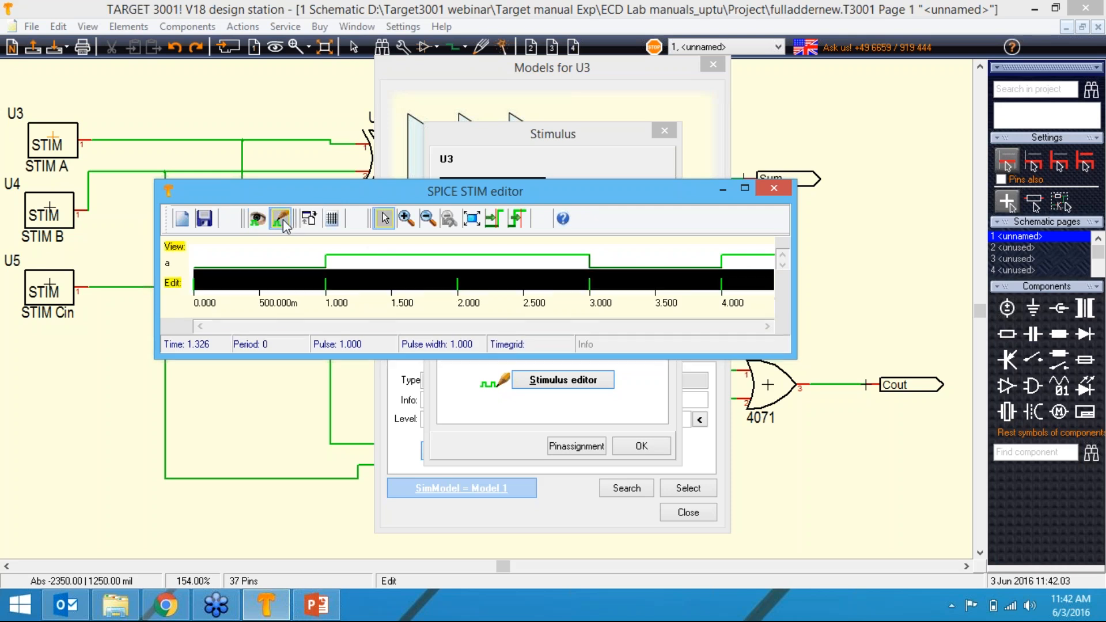
pyautogui.click(309, 219)
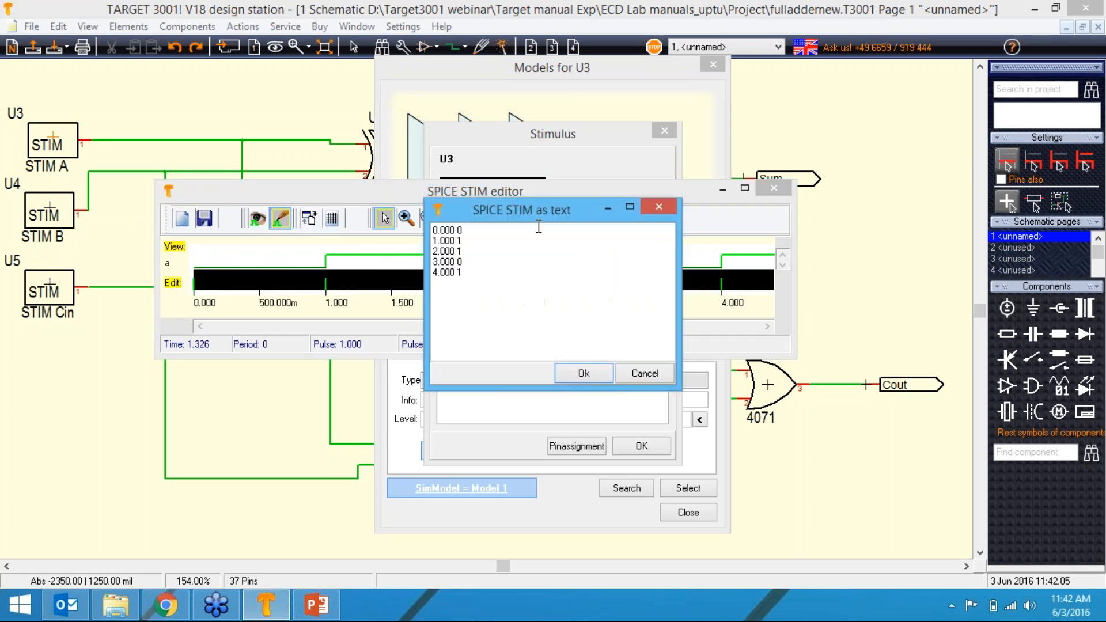
pyautogui.moveTo(546, 209); pyautogui.dragTo(774, 228)
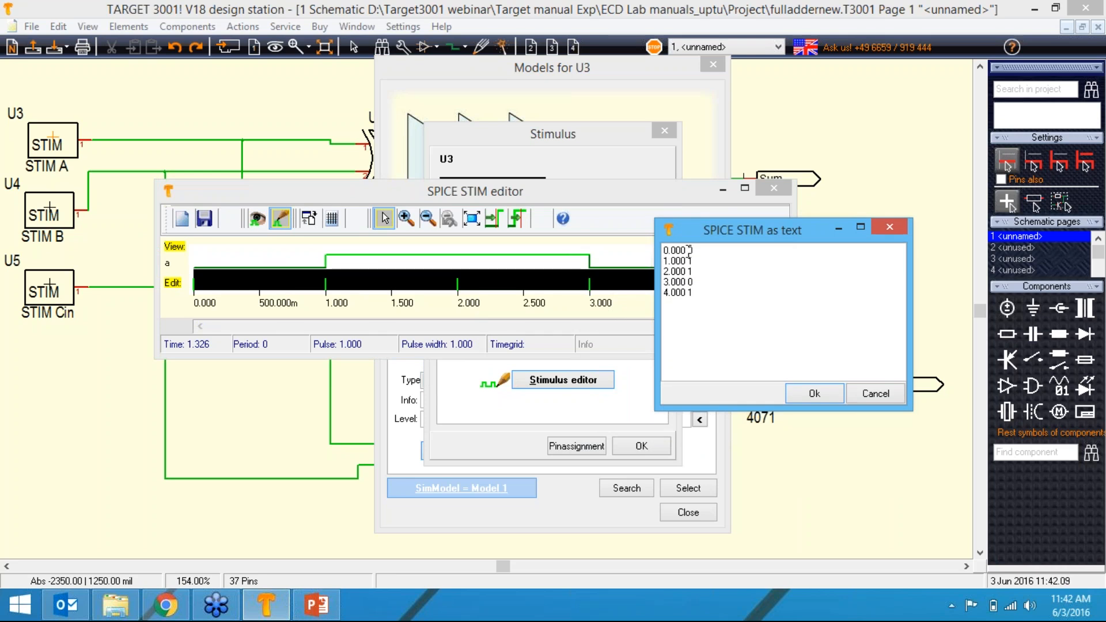
pyautogui.click(668, 261)
pyautogui.click(664, 271)
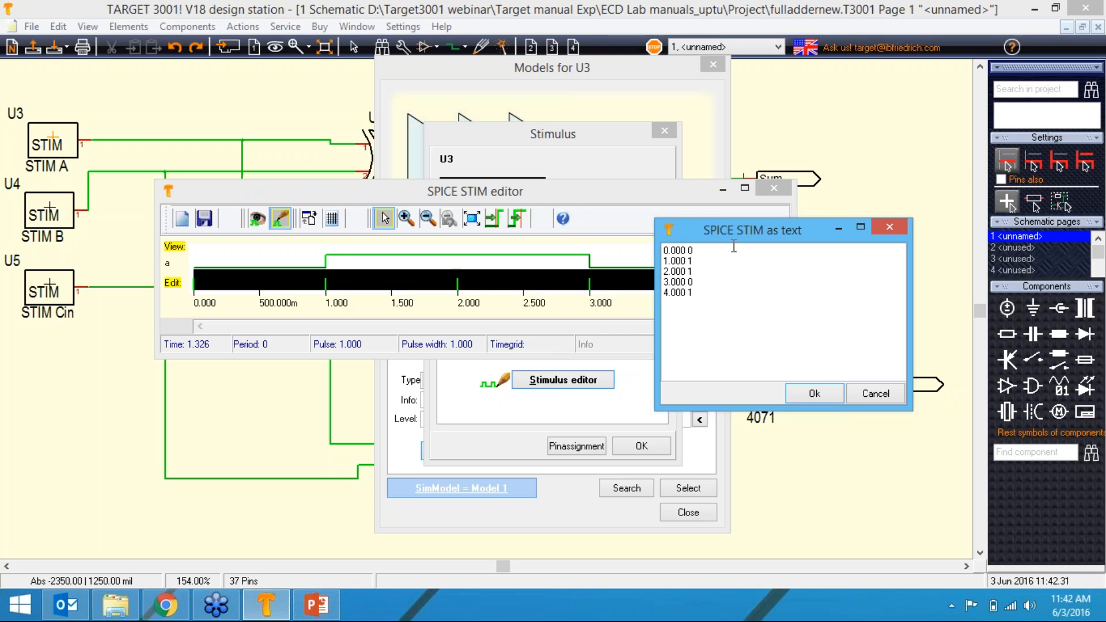
pyautogui.moveTo(748, 226); pyautogui.dragTo(759, 308)
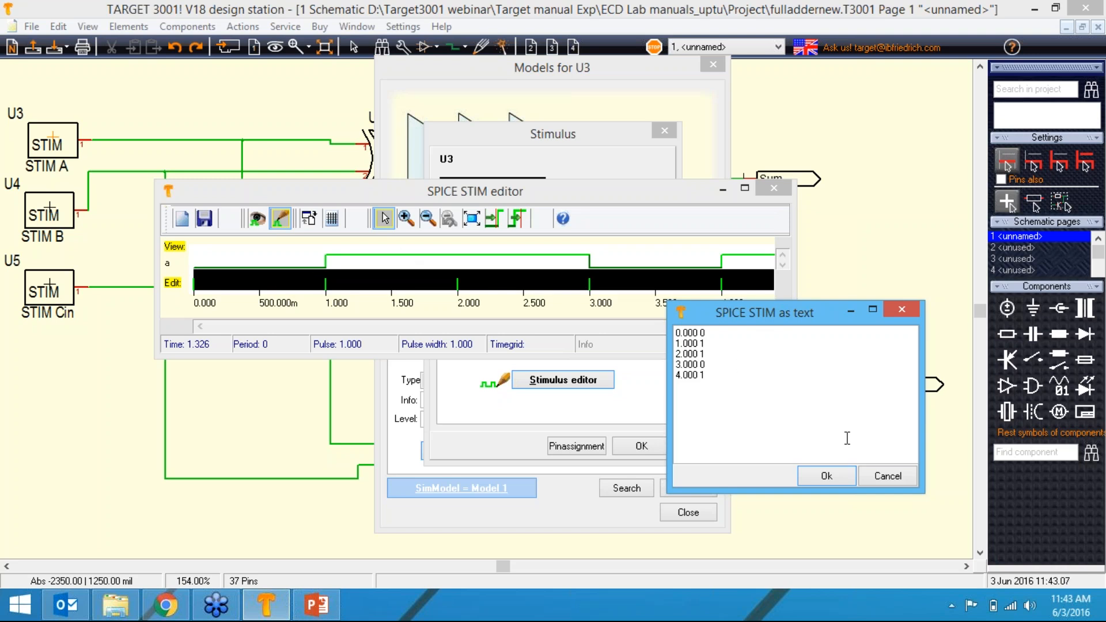
pyautogui.click(827, 476)
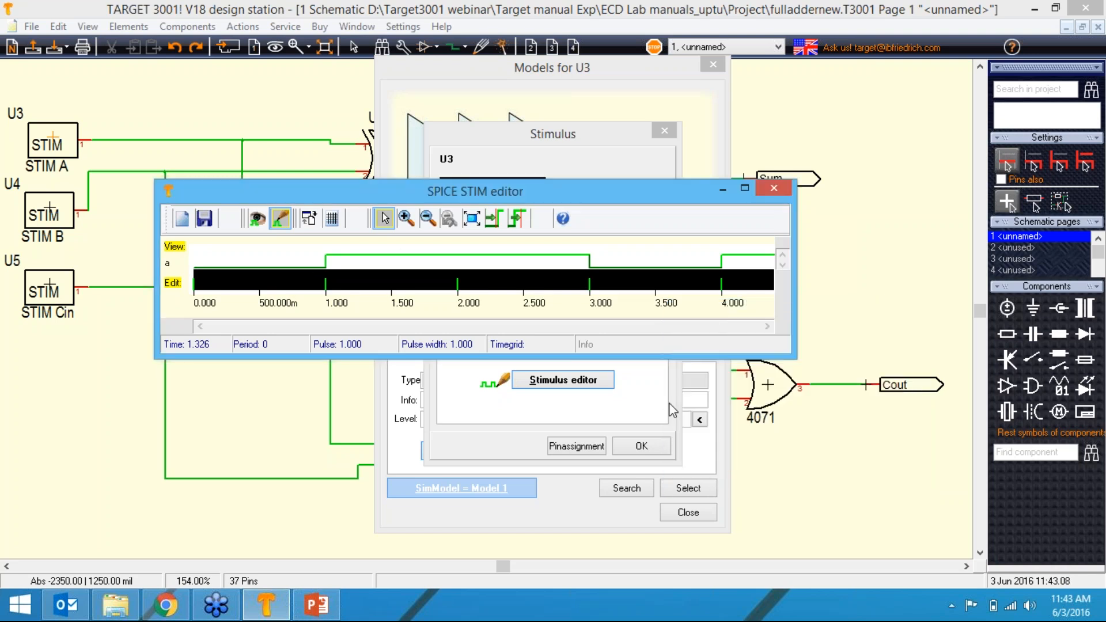
# Return STIM A's waveform to view mode and close its stimulus editor, model and symbol dialogs.
pyautogui.click(281, 220)
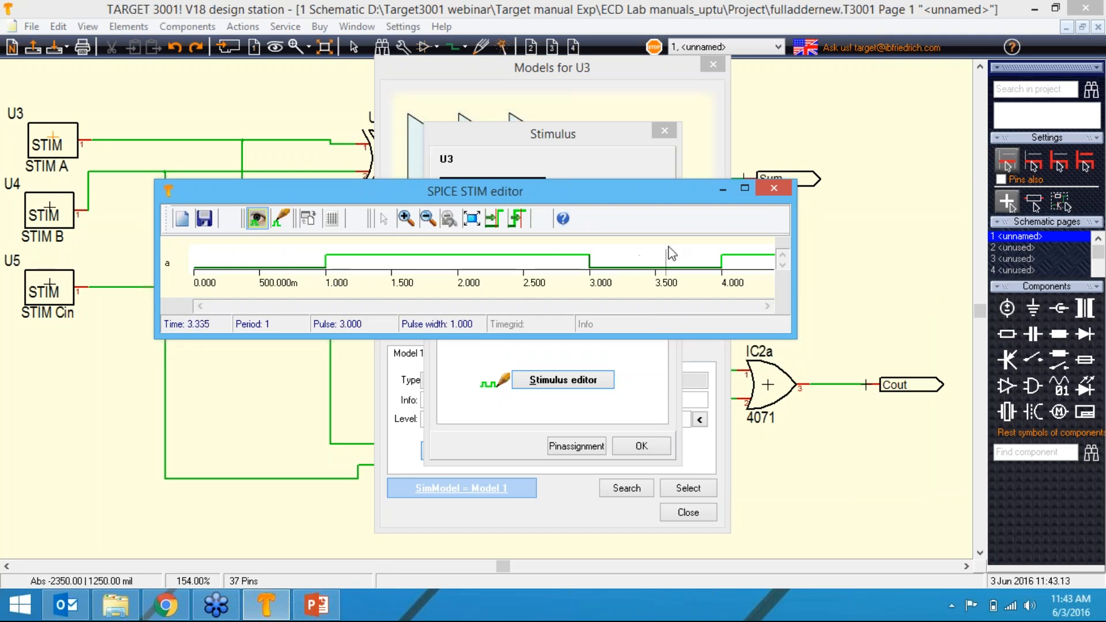
pyautogui.click(773, 189)
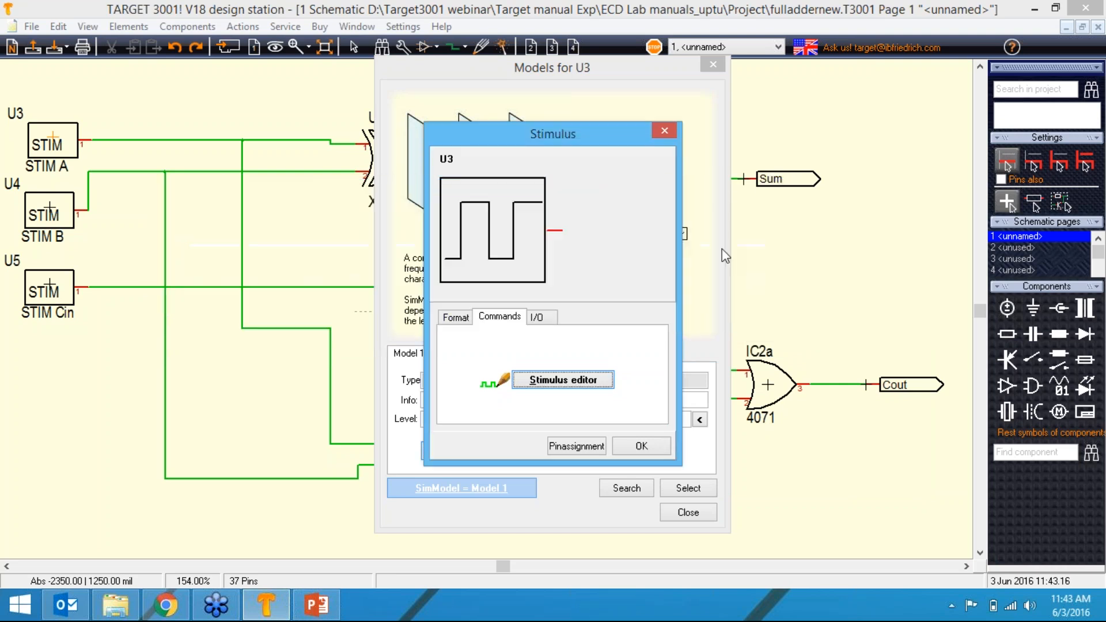
pyautogui.click(636, 446)
pyautogui.click(681, 511)
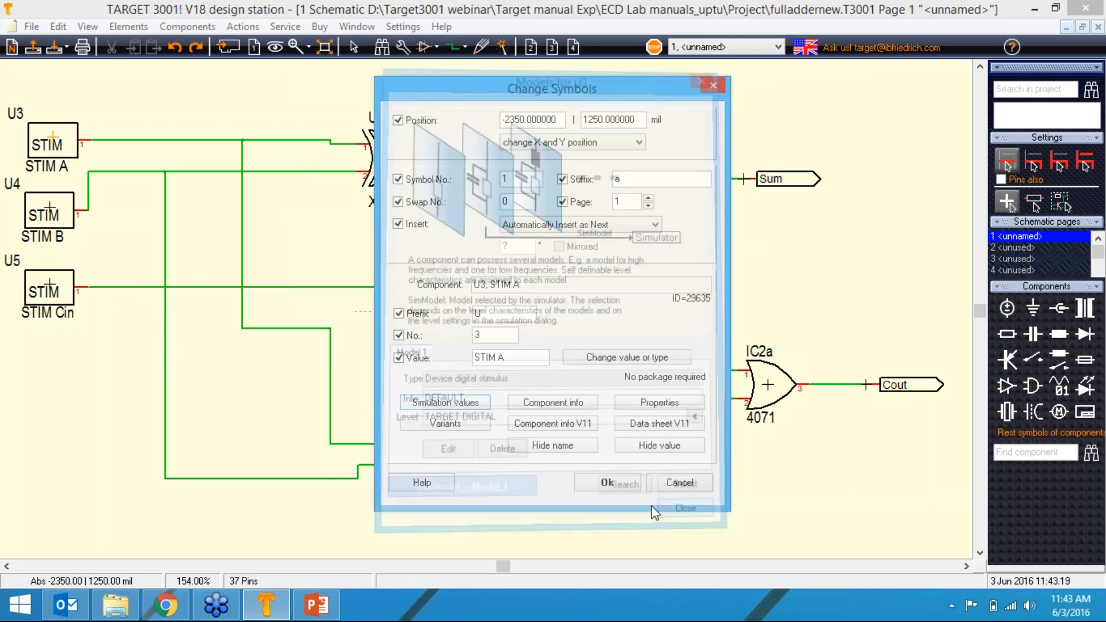
pyautogui.click(627, 487)
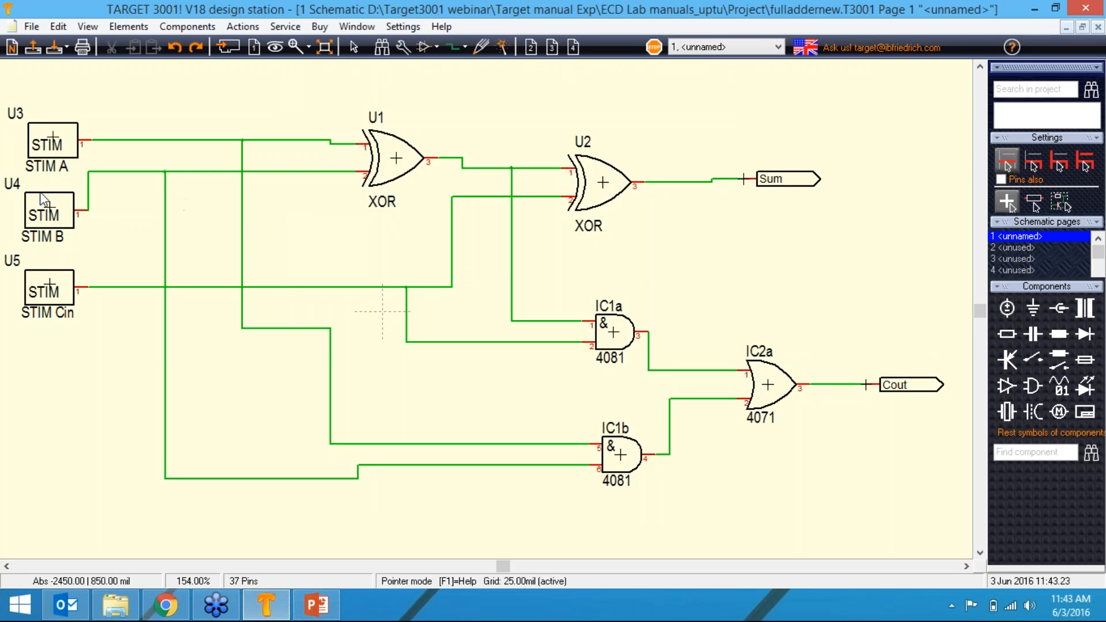
# Open the stimulus editor of source U4 (STIM B) and examine its waveform definition as text.
pyautogui.doubleClick(53, 213)
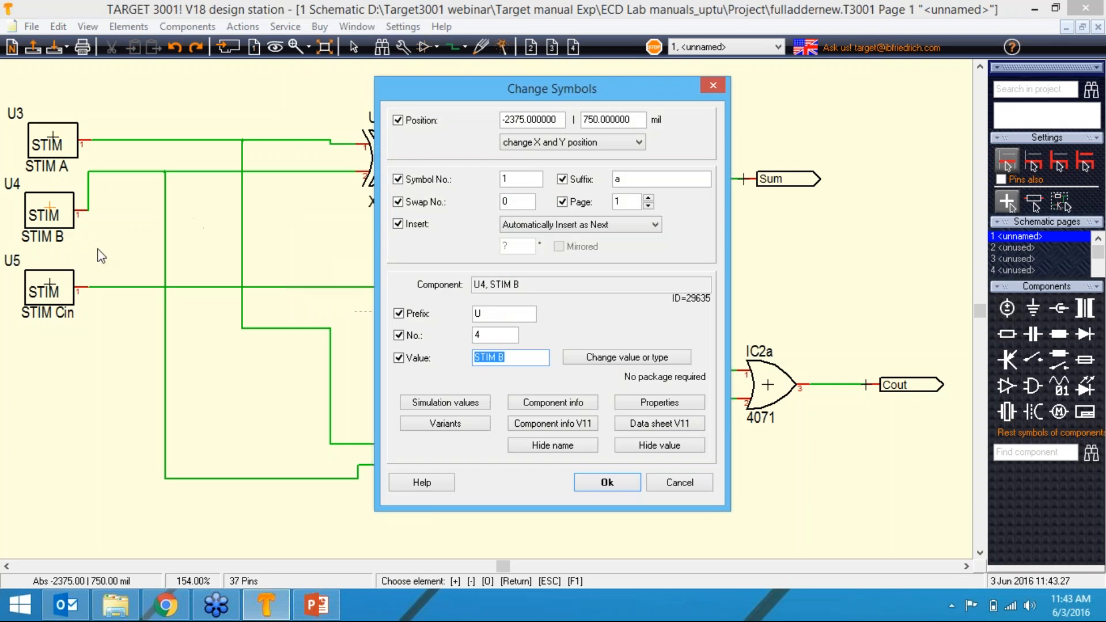
pyautogui.click(469, 405)
pyautogui.click(449, 451)
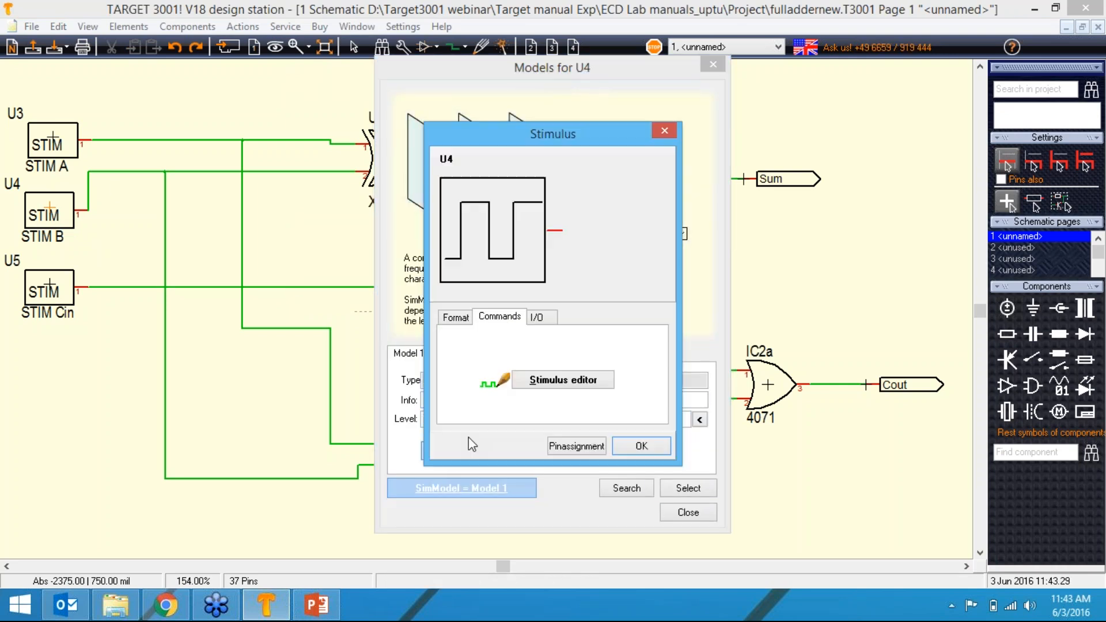
pyautogui.click(557, 385)
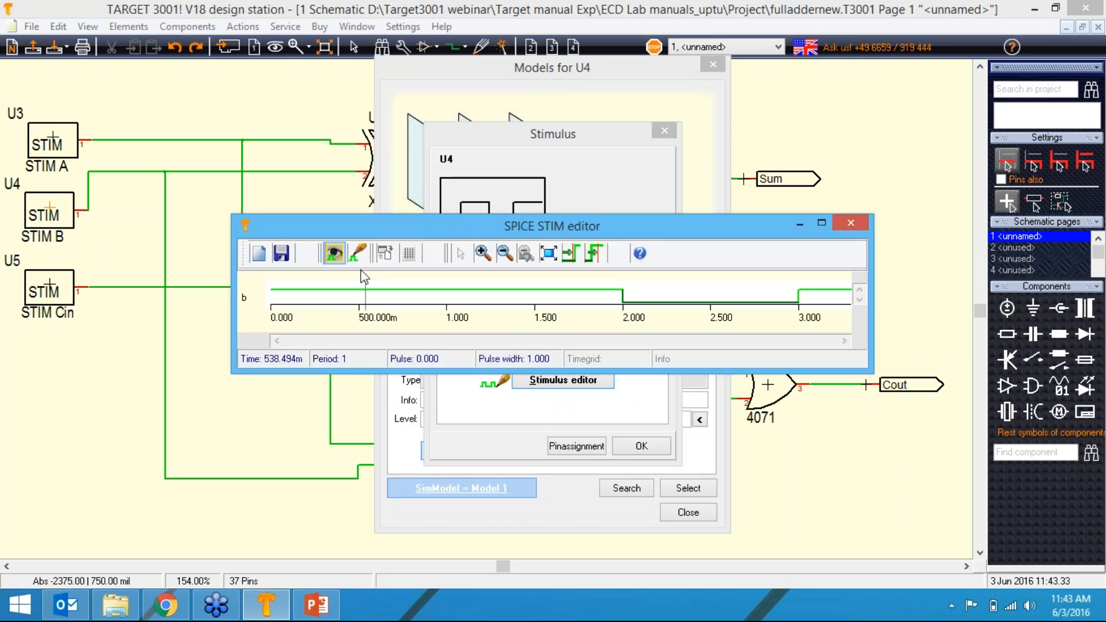
pyautogui.click(358, 253)
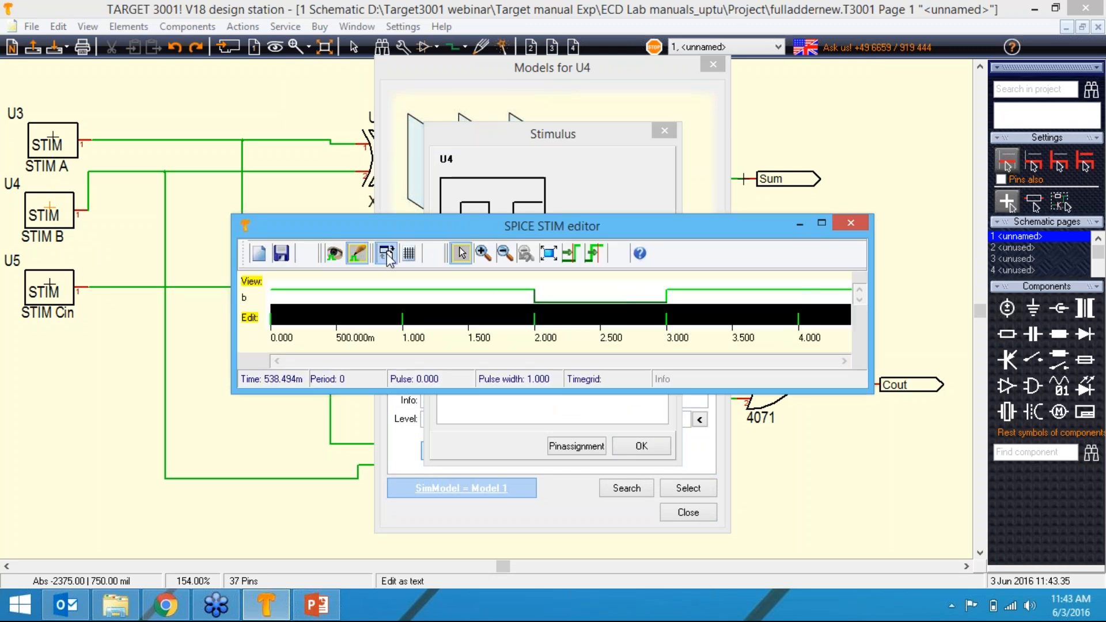
pyautogui.click(385, 254)
pyautogui.moveTo(509, 212); pyautogui.dragTo(690, 222)
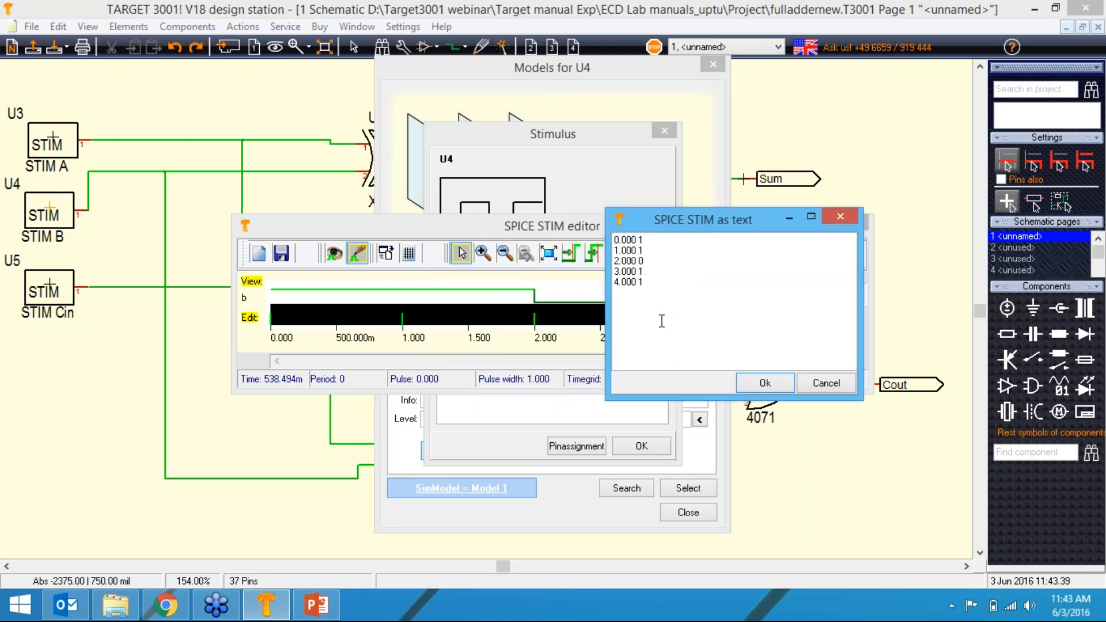
# Accept STIM B's text definition and close its stimulus editor, model and symbol dialogs.
pyautogui.click(759, 383)
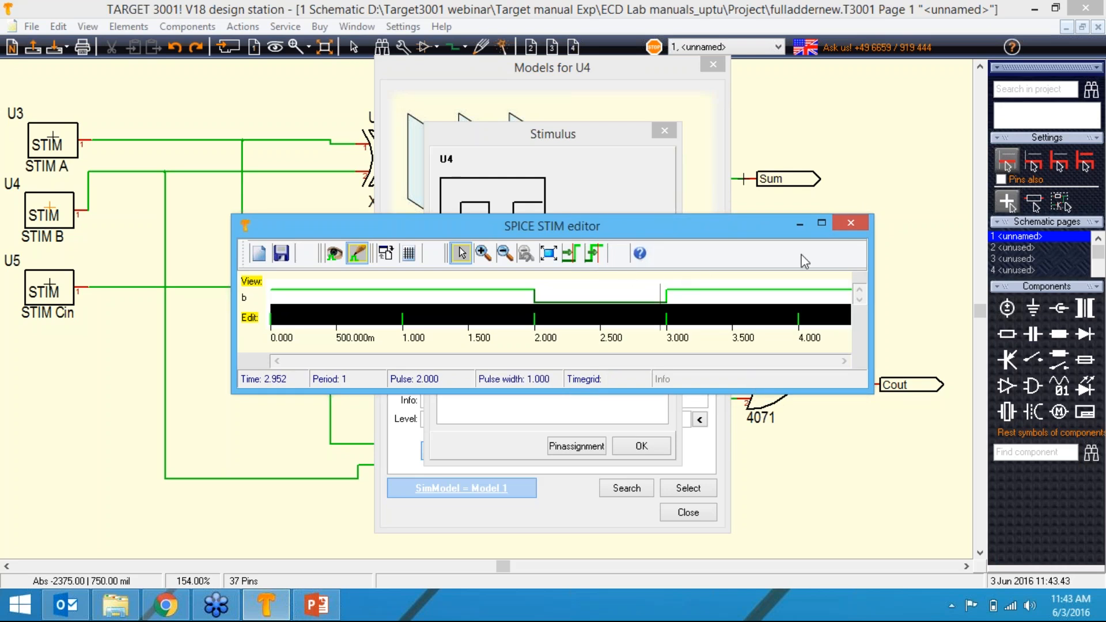
pyautogui.click(857, 225)
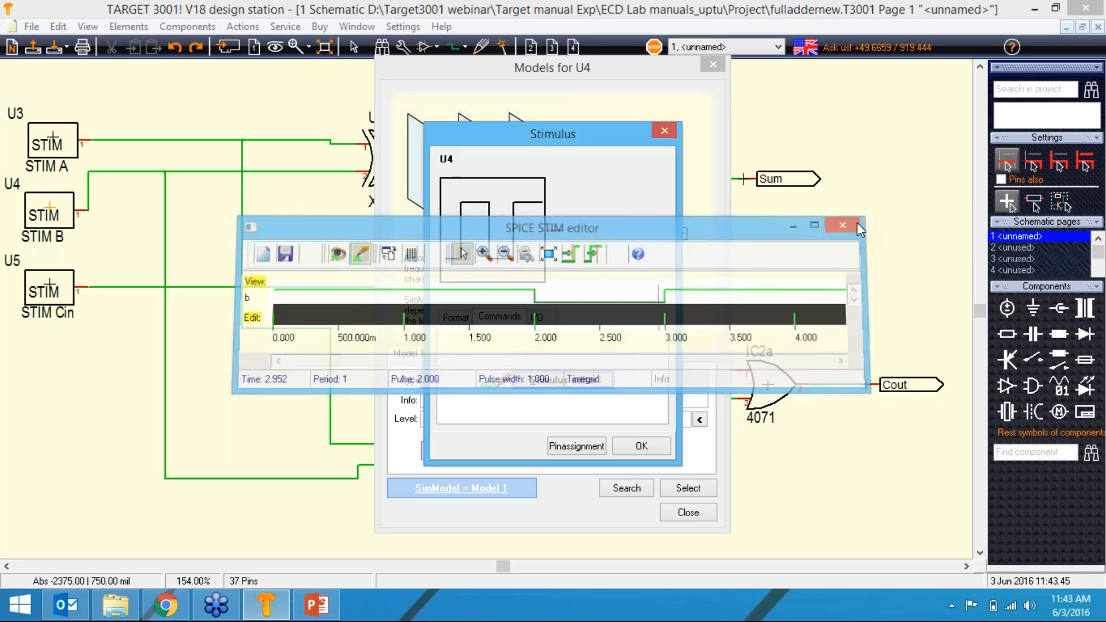
pyautogui.click(640, 447)
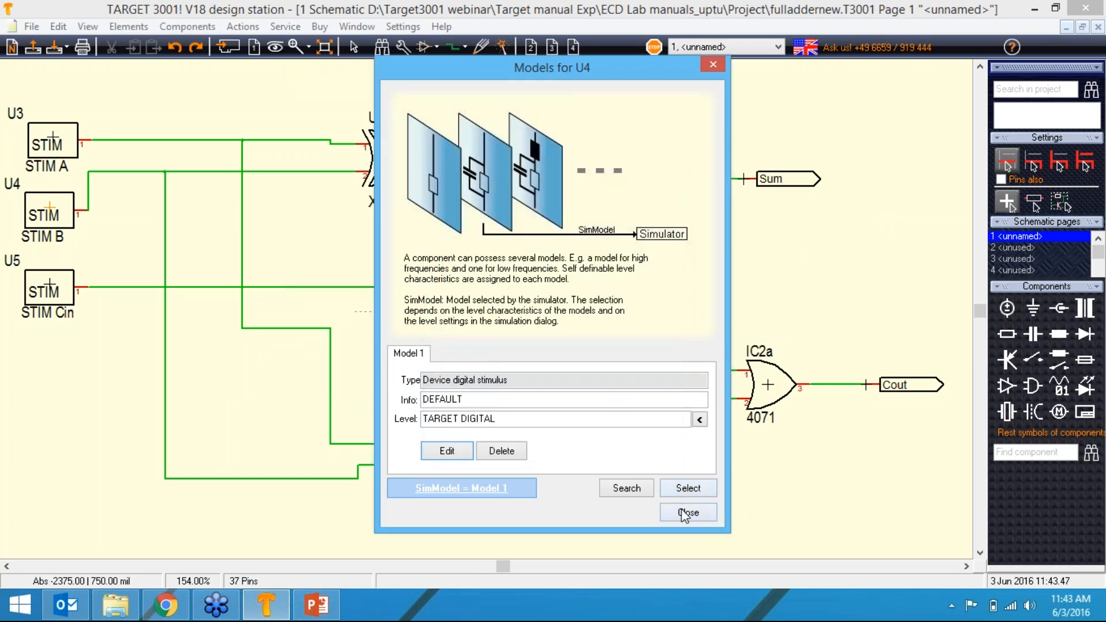
pyautogui.click(687, 512)
pyautogui.click(590, 482)
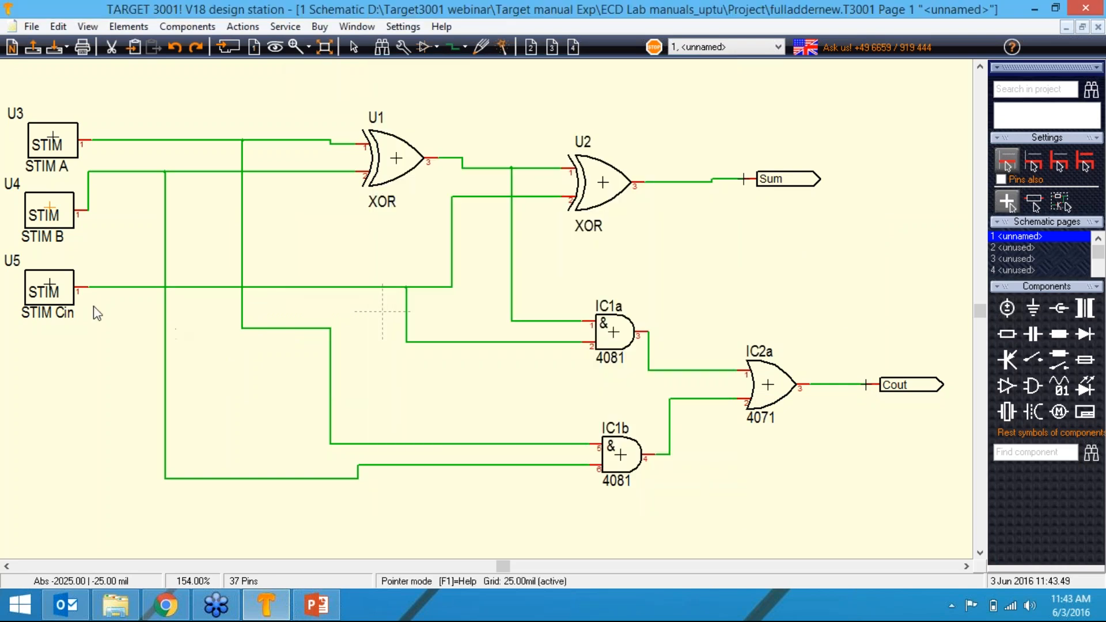
# Open the stimulus editor of source U5 (STIM Cin) and examine its waveform definition as text.
pyautogui.doubleClick(51, 288)
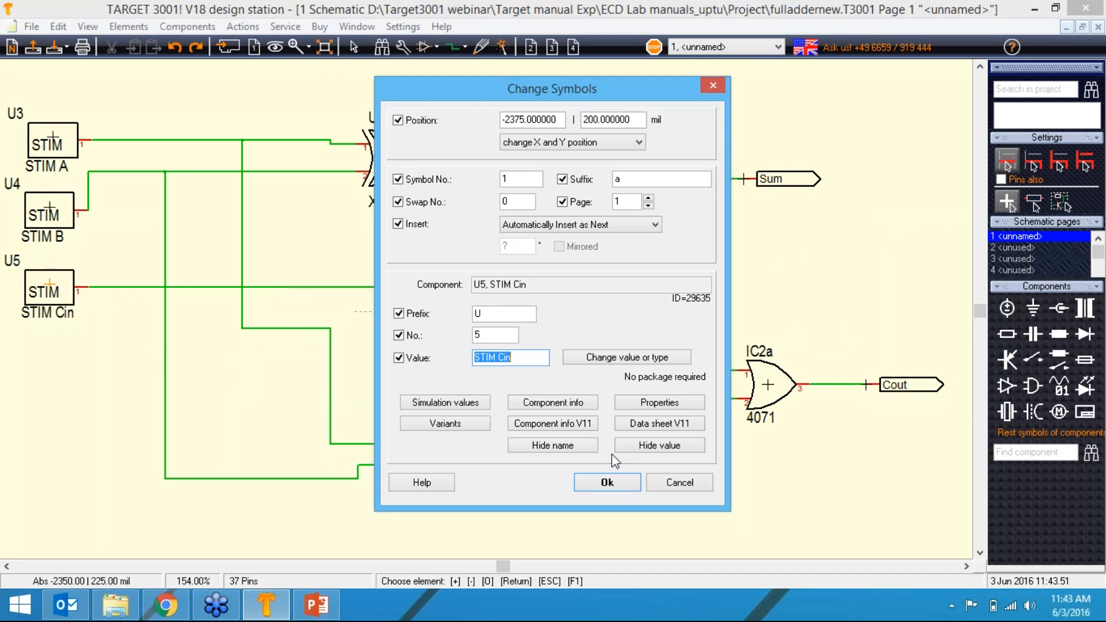
pyautogui.click(453, 389)
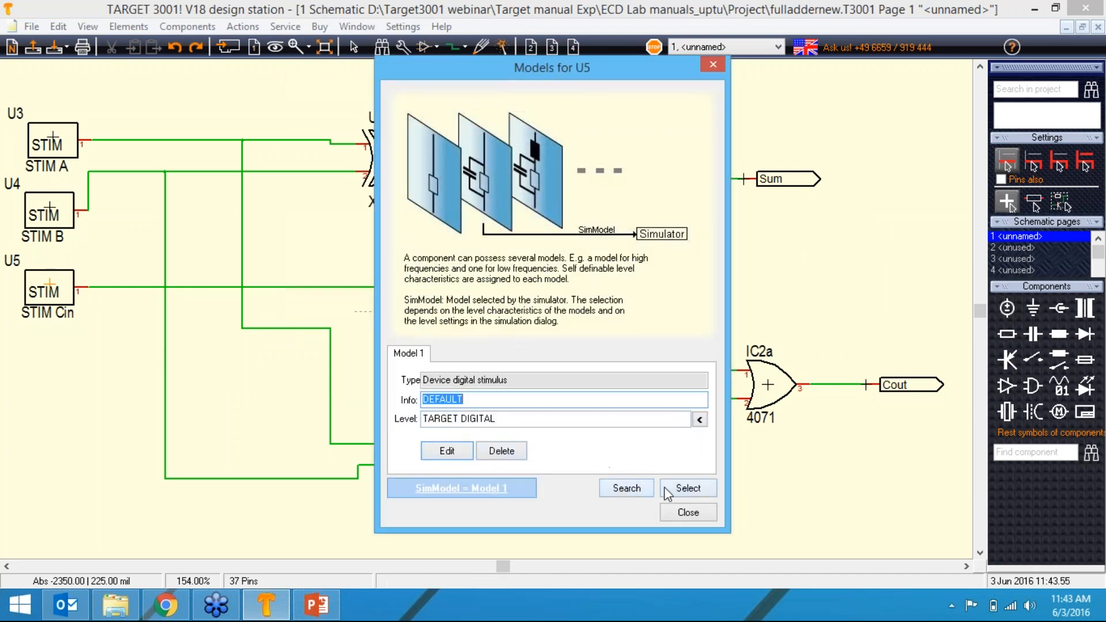
pyautogui.click(455, 452)
pyautogui.click(572, 390)
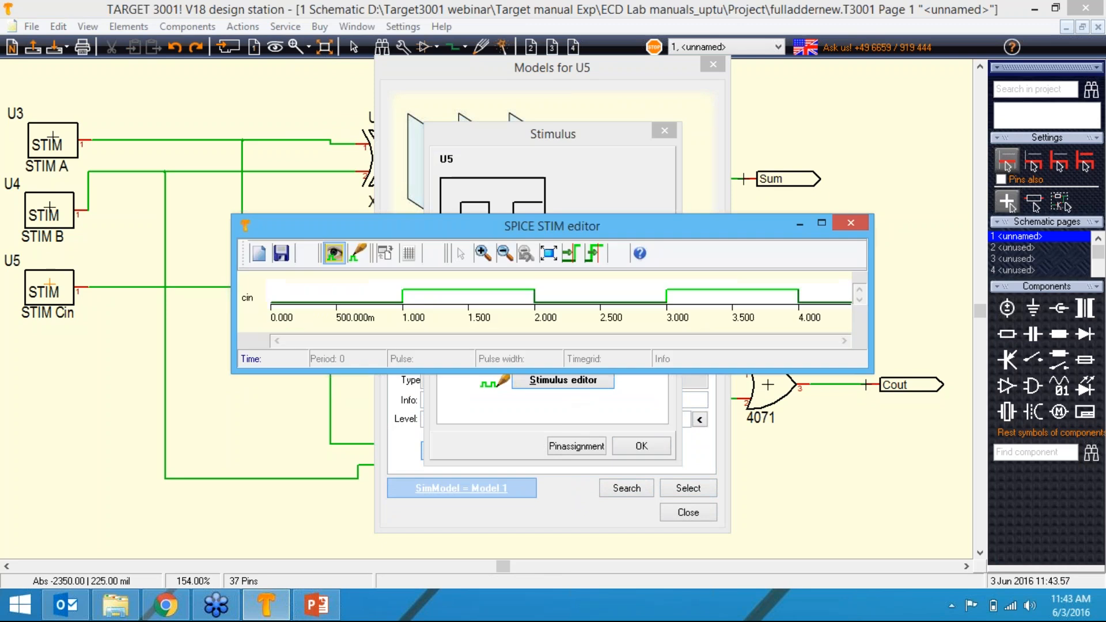
pyautogui.click(357, 252)
pyautogui.click(385, 255)
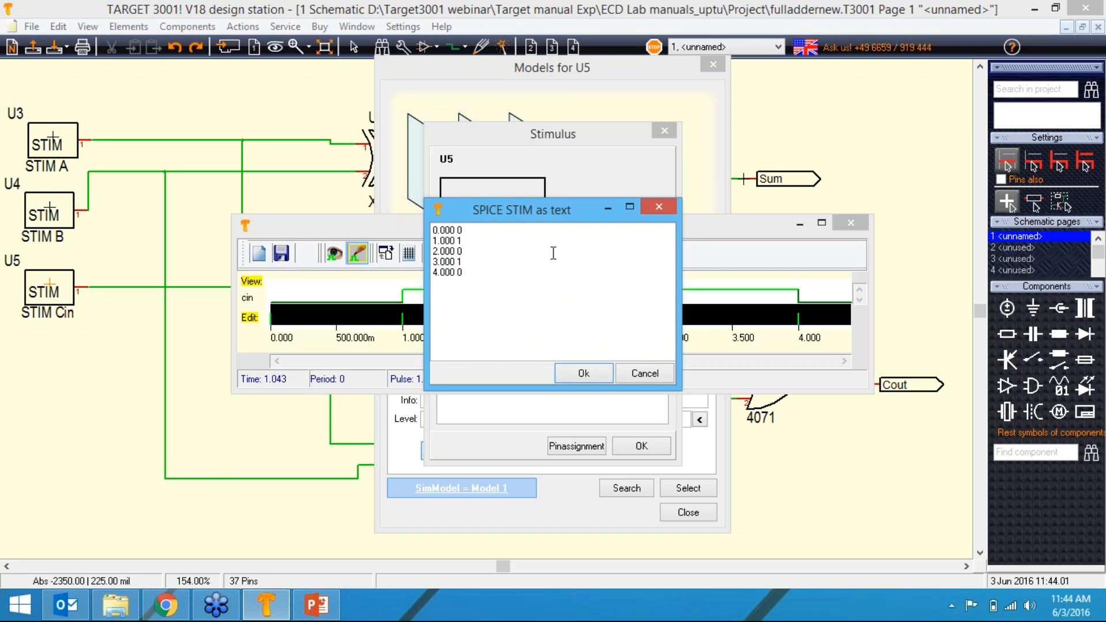
# Accept STIM Cin's text definition and close its stimulus editor, model and symbol dialogs.
pyautogui.click(593, 371)
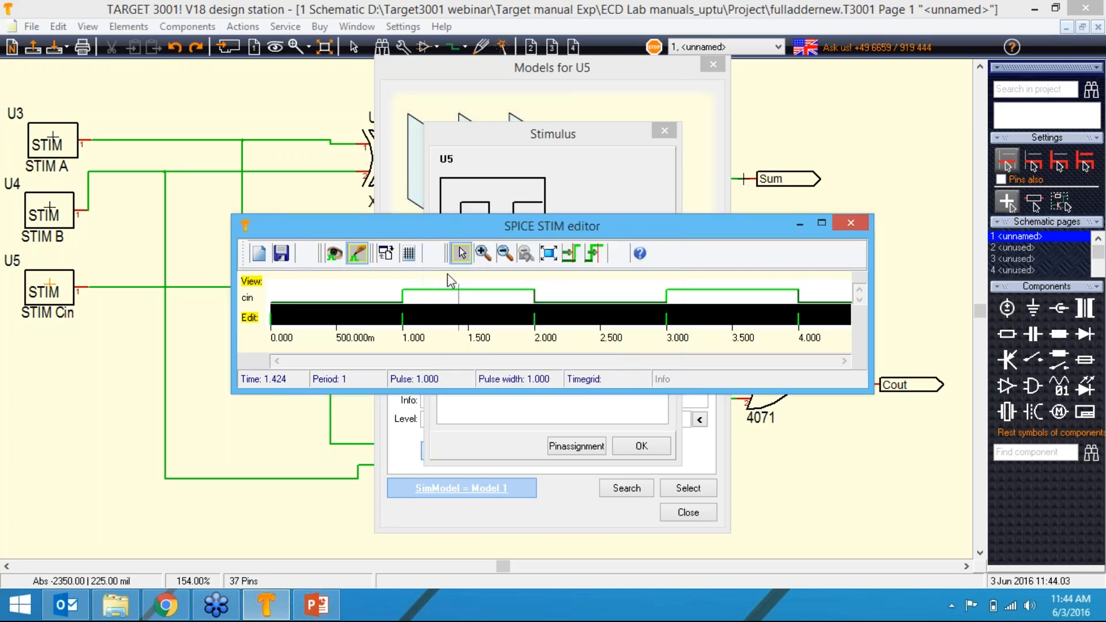
pyautogui.click(334, 253)
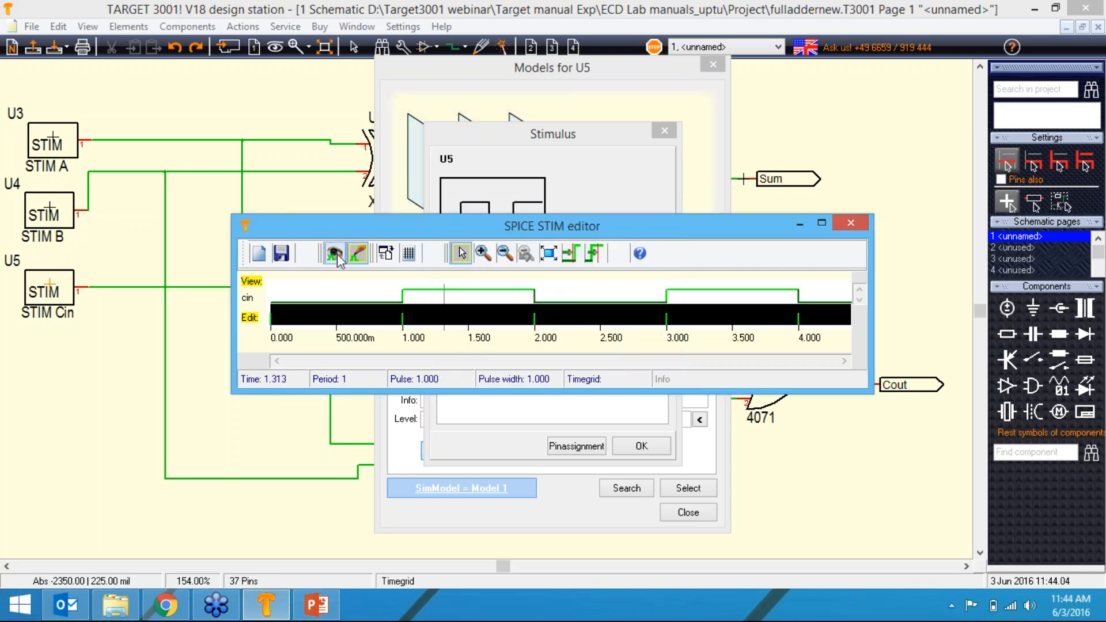
pyautogui.click(850, 223)
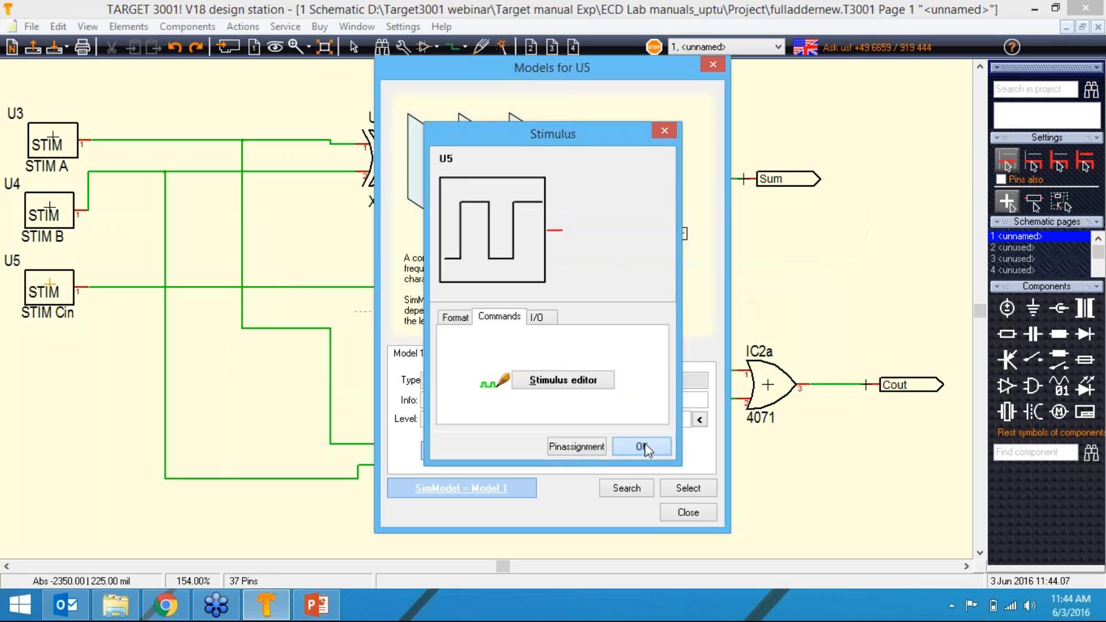
pyautogui.click(642, 445)
pyautogui.click(670, 513)
pyautogui.click(628, 483)
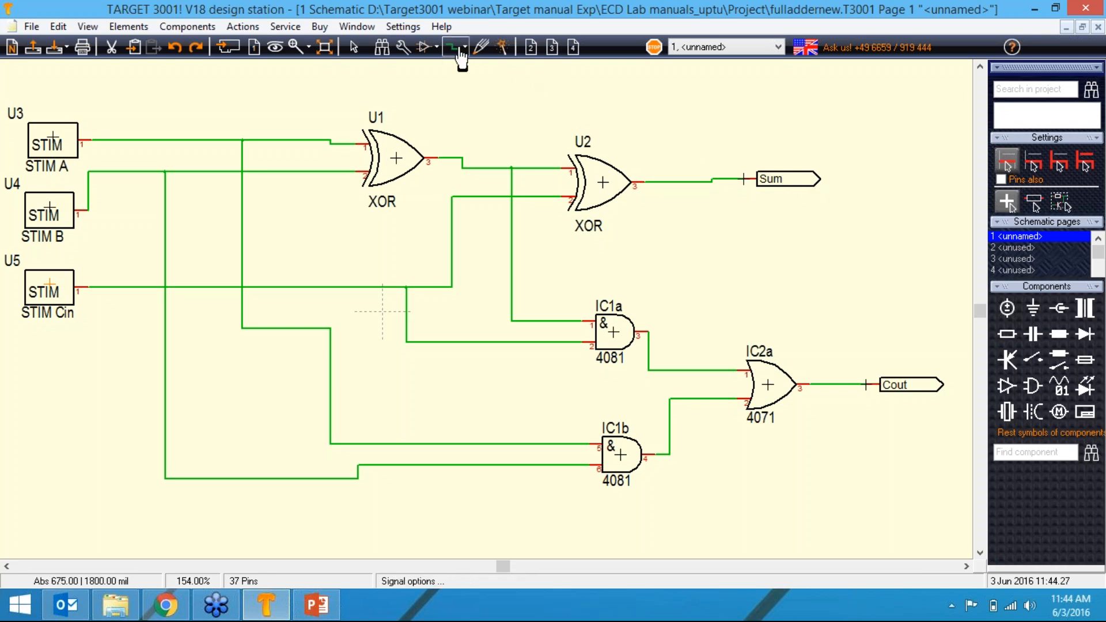
# Open the reference symbols in the component library and view the !SIG-OUT output reference.
pyautogui.click(438, 48)
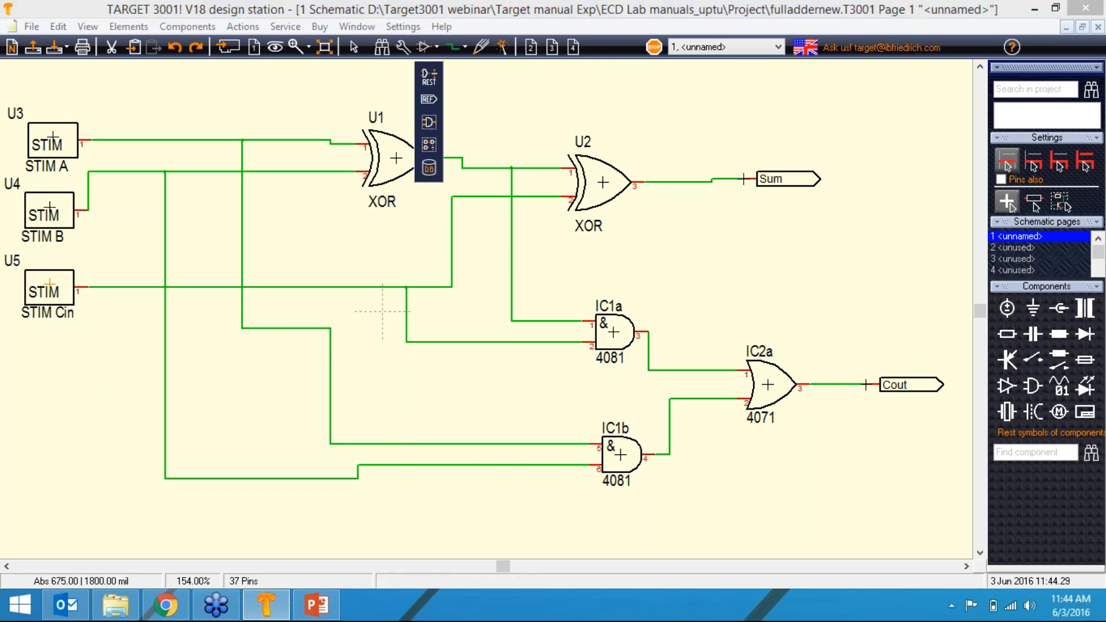
pyautogui.click(430, 100)
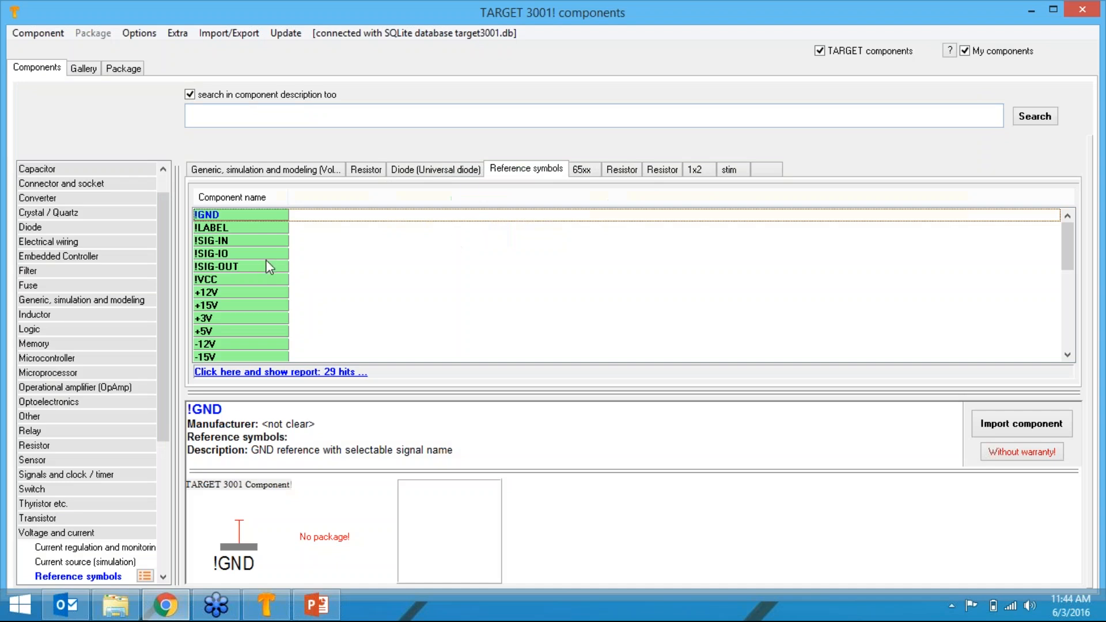
pyautogui.click(227, 265)
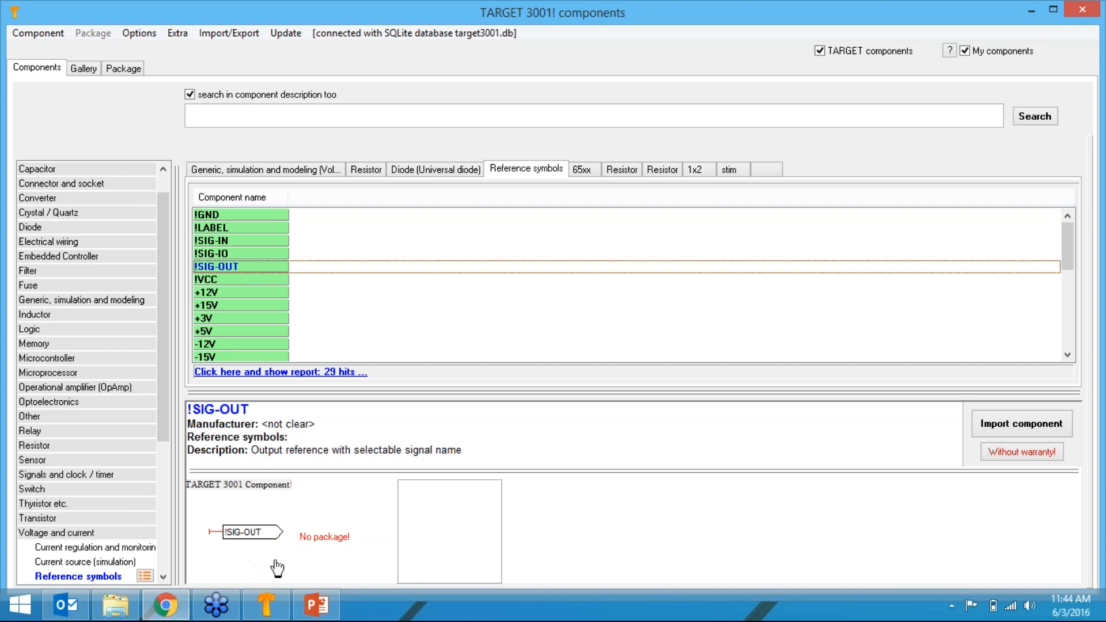
# Close the component library, run the mixed-mode simulation for 10 seconds and maximize the resulting oscilloscope window.
pyautogui.click(1086, 9)
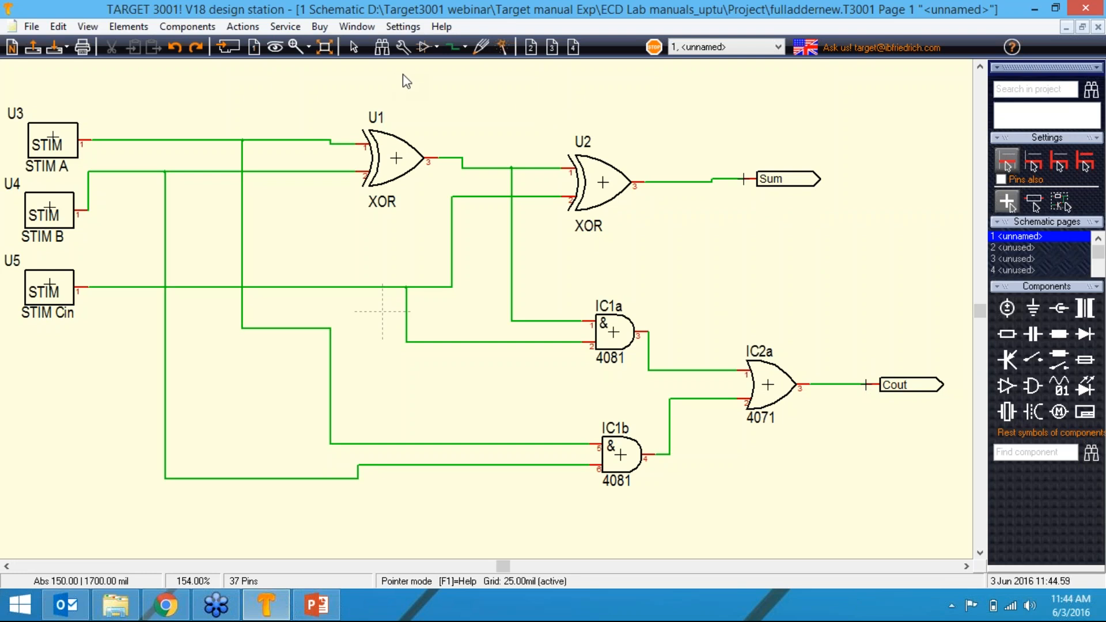
pyautogui.click(502, 46)
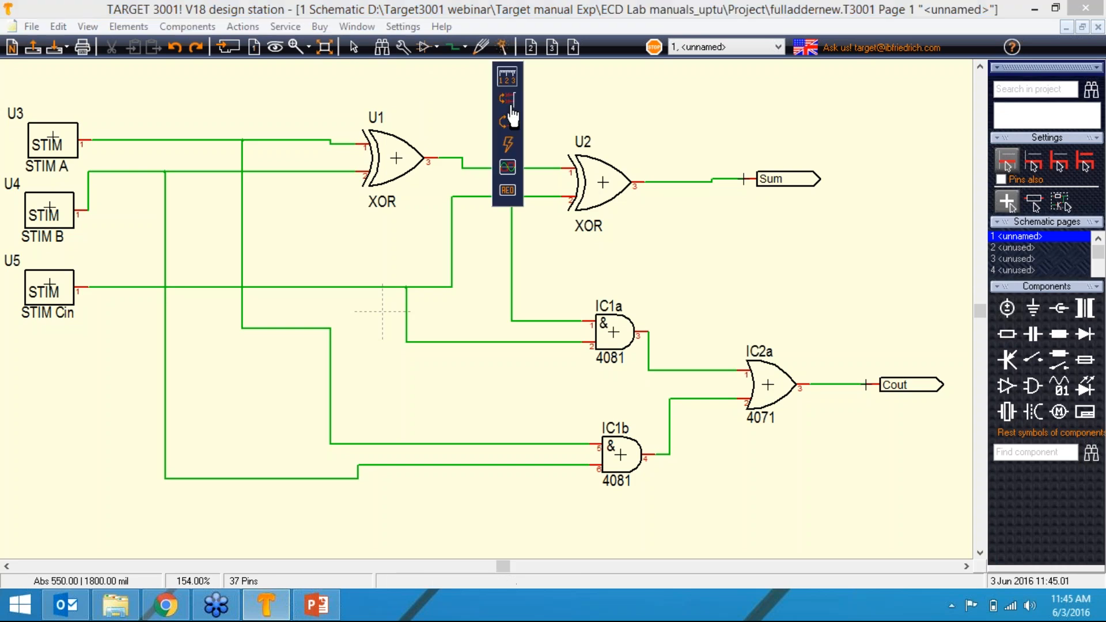
pyautogui.click(507, 167)
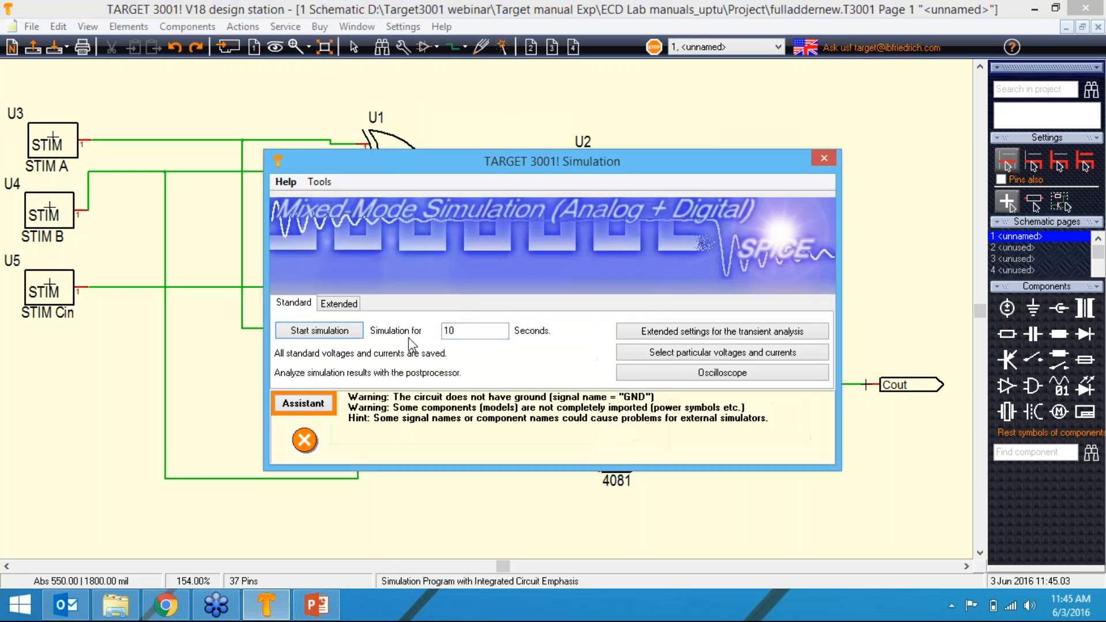
pyautogui.click(319, 330)
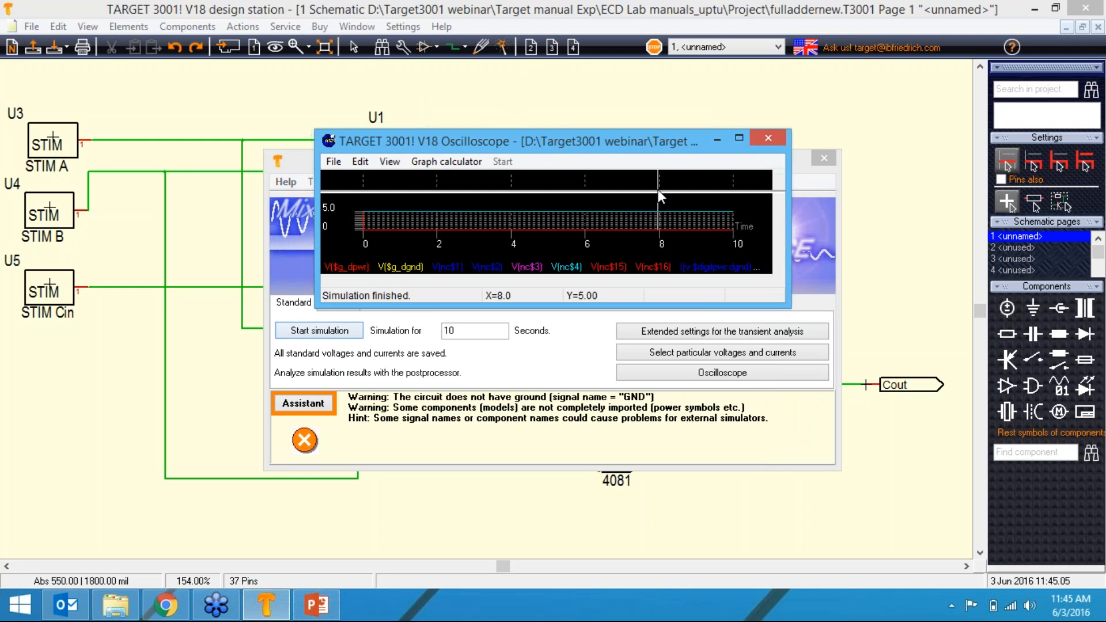
pyautogui.click(739, 139)
pyautogui.moveTo(568, 56); pyautogui.dragTo(340, 238)
# Open the oscilloscope's graph calculator, show all graphs and bring the digital signals into view in its graph list.
pyautogui.click(144, 26)
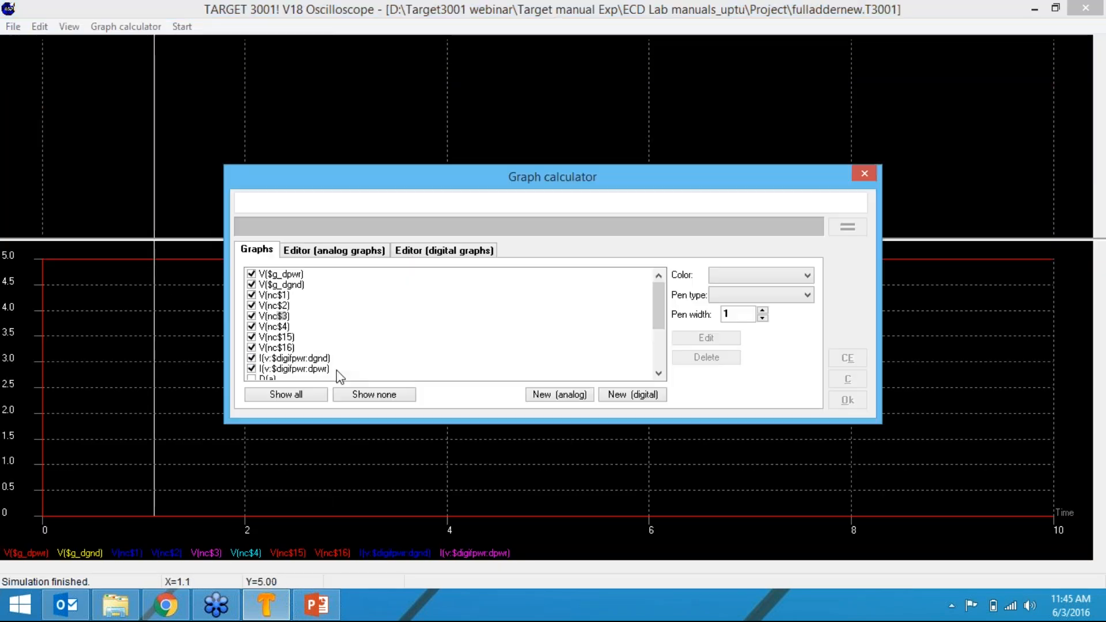
pyautogui.click(327, 394)
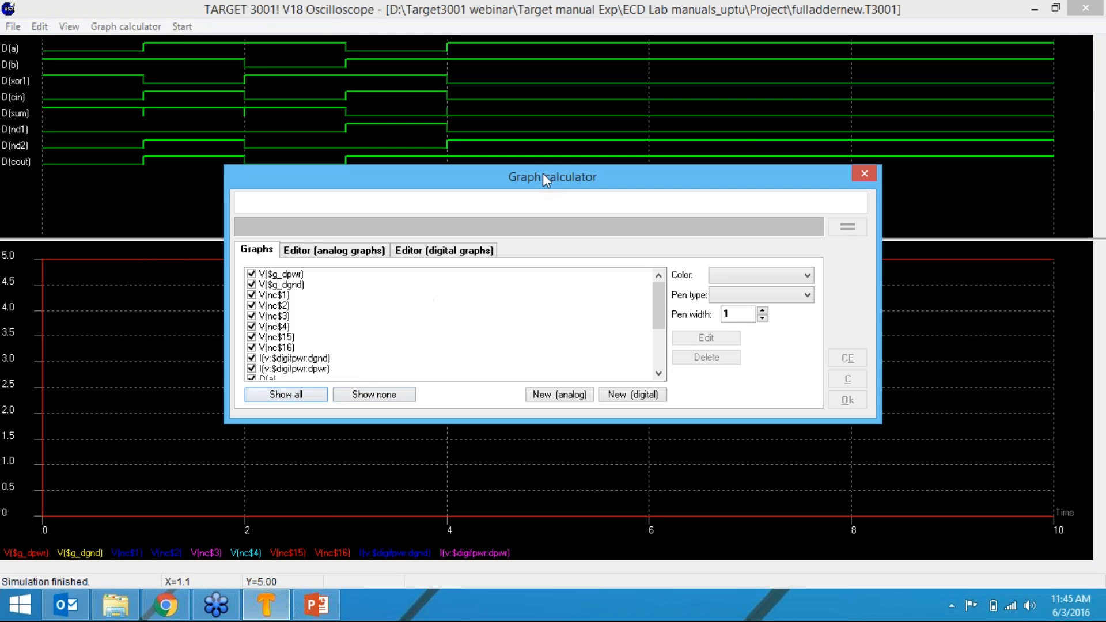
pyautogui.moveTo(543, 177); pyautogui.dragTo(522, 216)
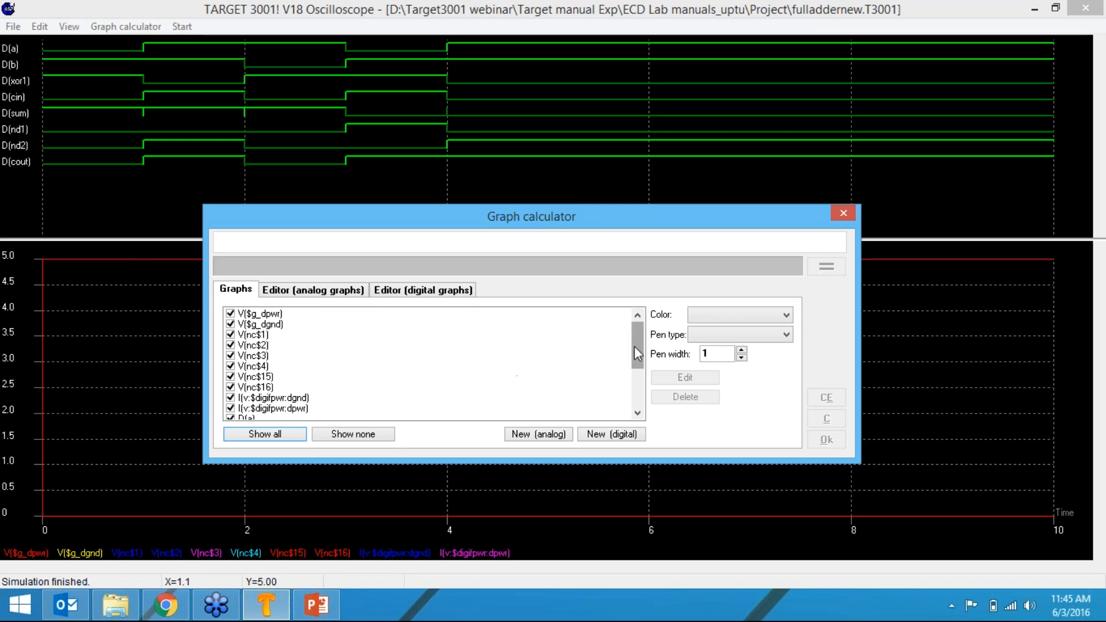
pyautogui.moveTo(634, 344); pyautogui.dragTo(630, 371)
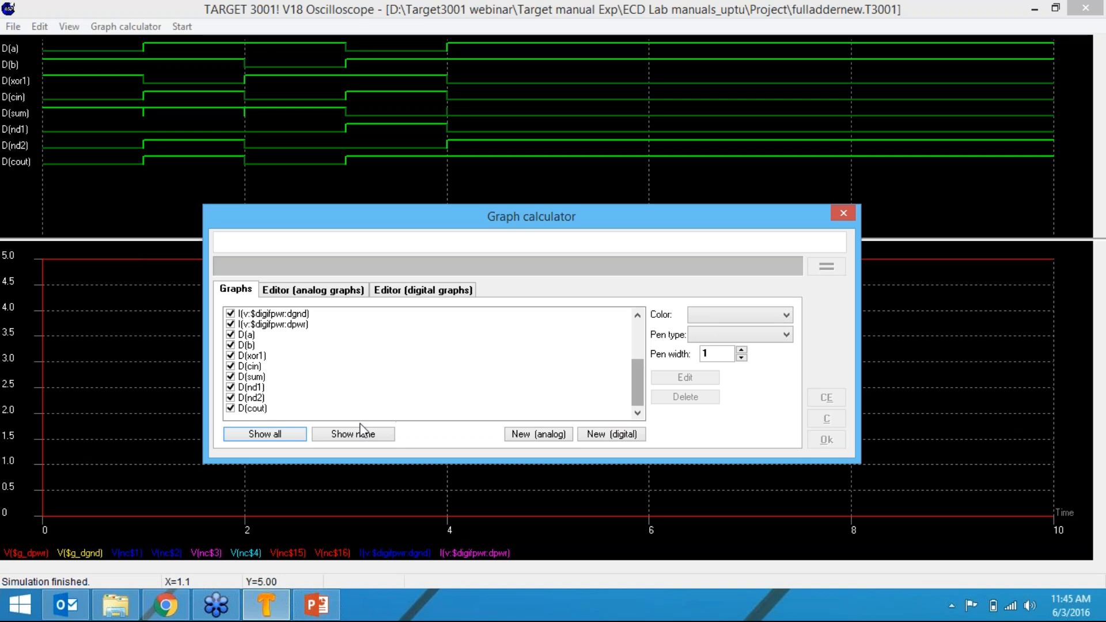
# Hide all graphs, show only D(a), D(b), D(cin), D(sum) and D(cout), and close the graph calculator.
pyautogui.click(359, 438)
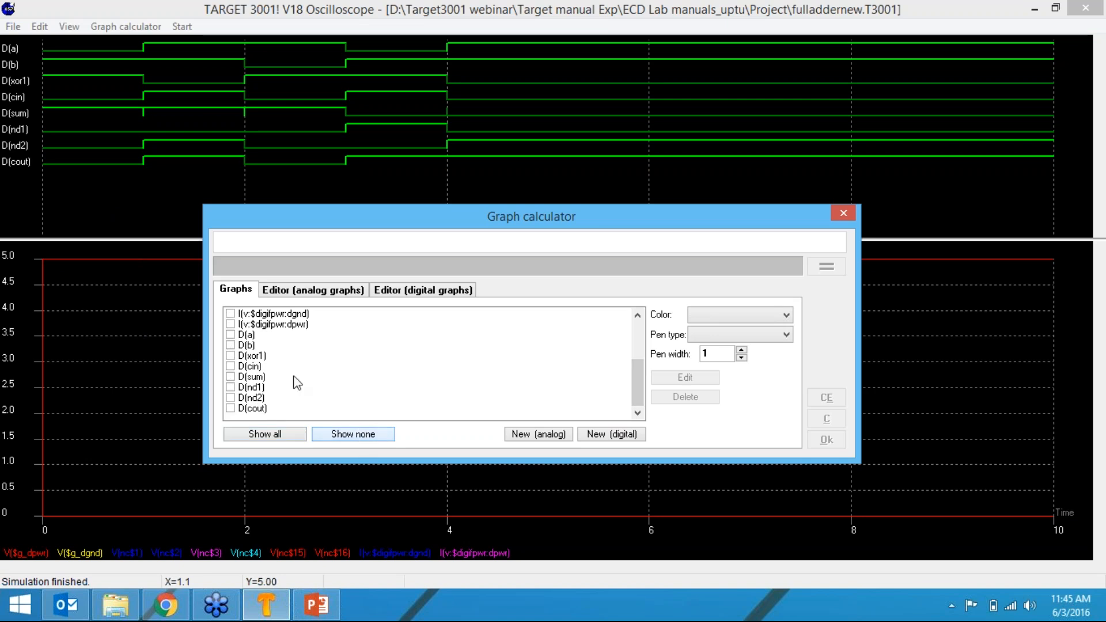
pyautogui.click(230, 335)
pyautogui.click(231, 345)
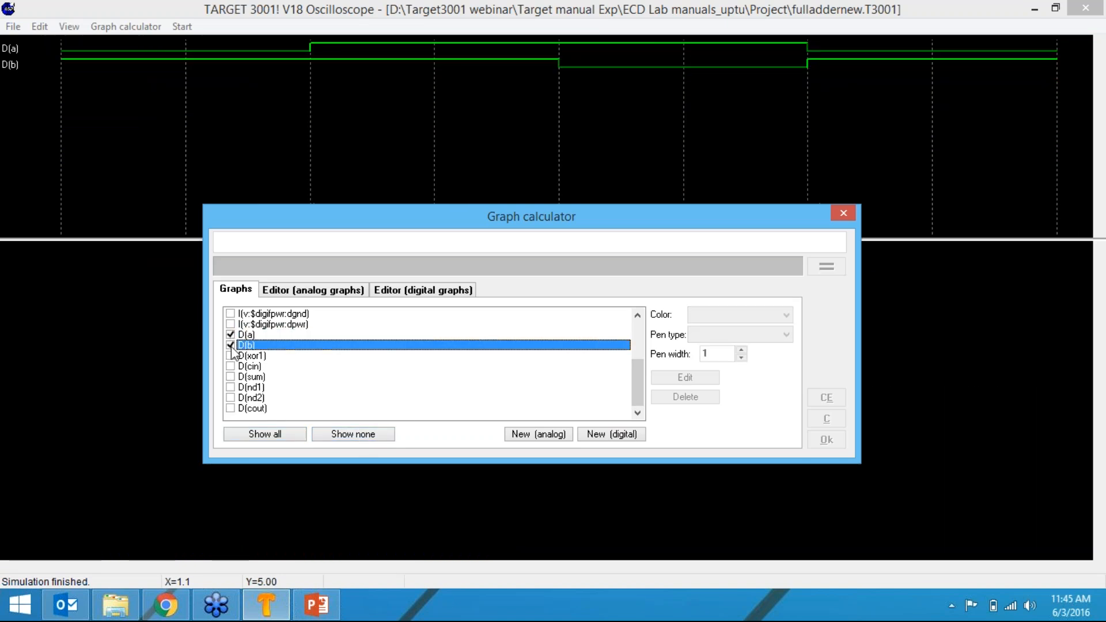
pyautogui.click(231, 367)
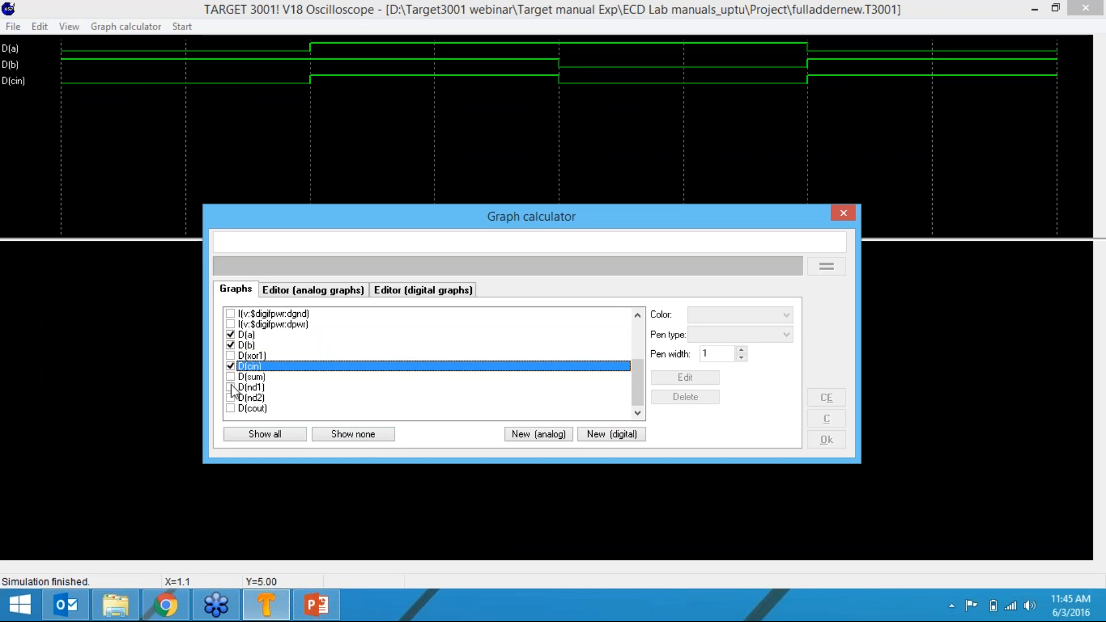
pyautogui.click(230, 376)
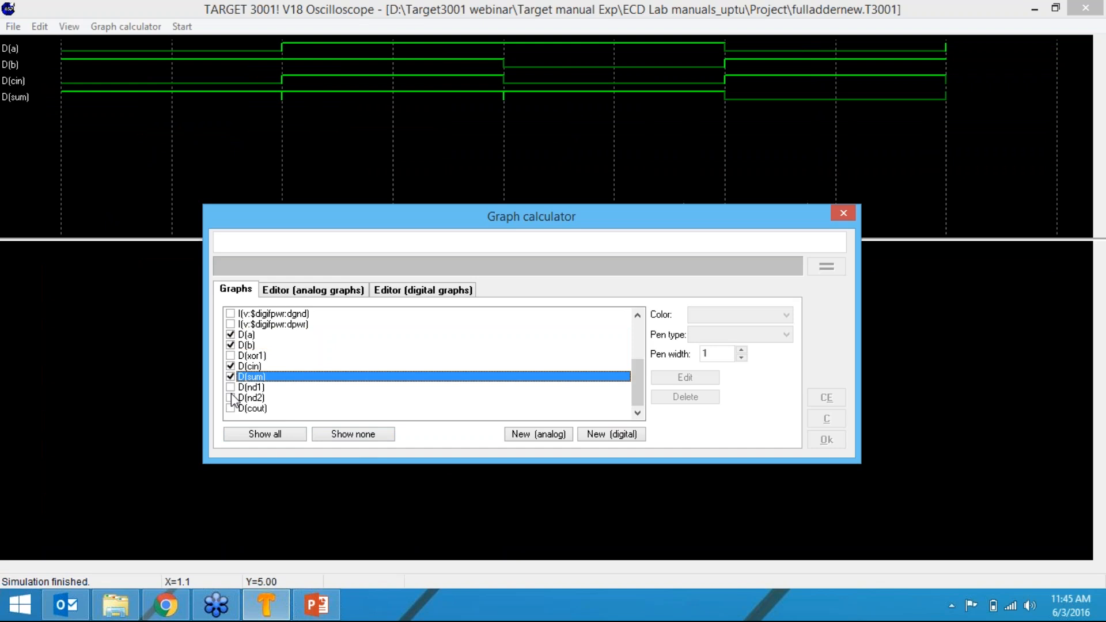
pyautogui.click(230, 408)
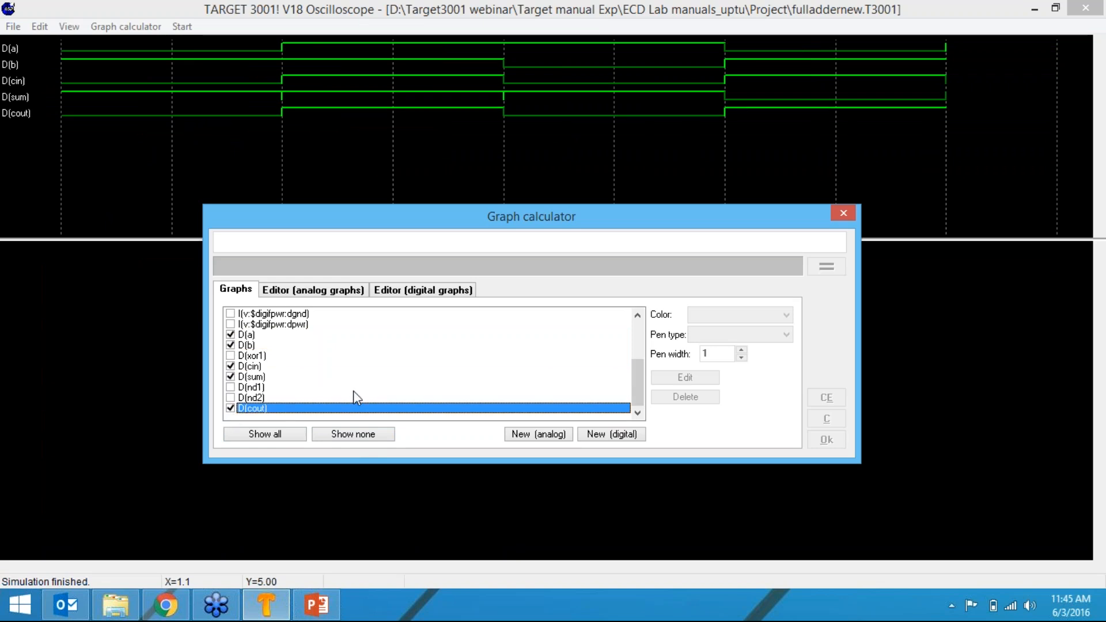
pyautogui.click(843, 213)
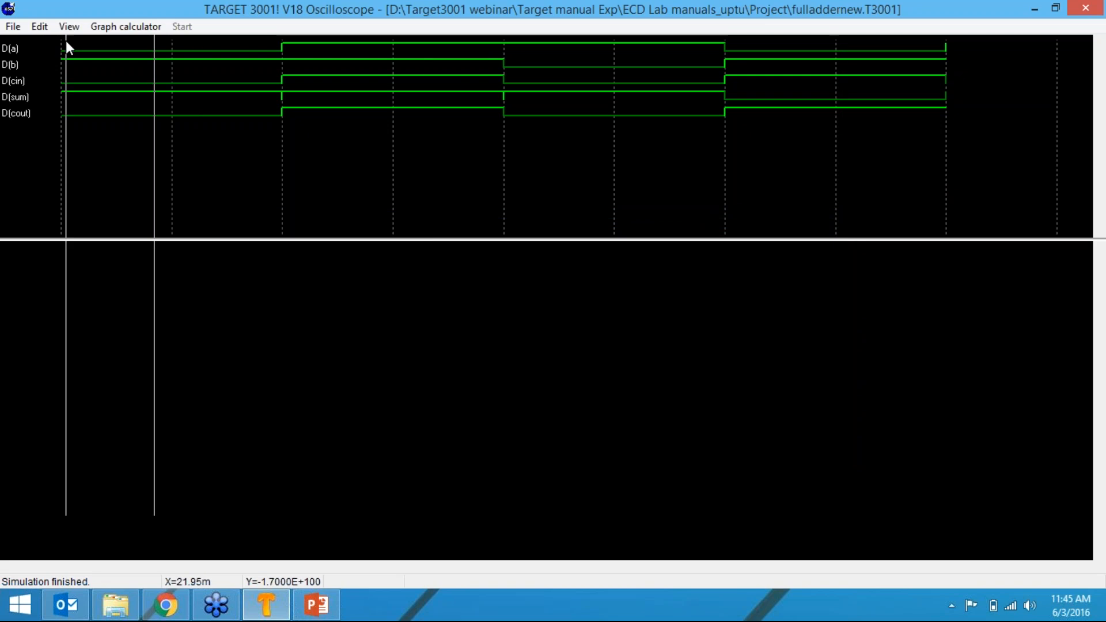
# Examine the adder's input, sum and carry waveforms along the time axis, and close the oscilloscope and simulation windows.
pyautogui.click(91, 63)
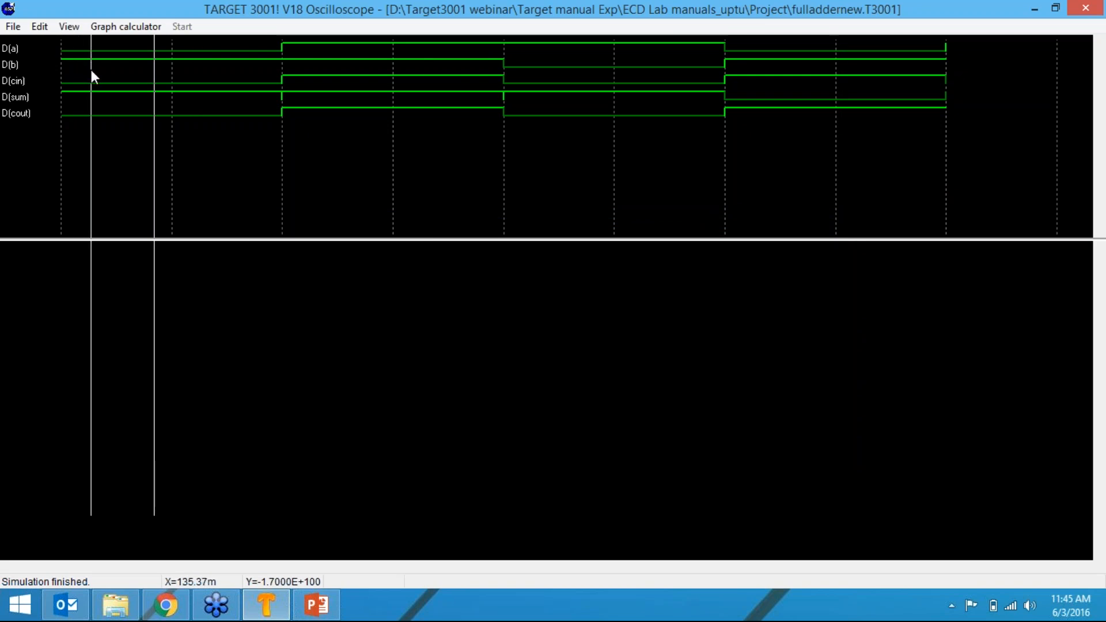
pyautogui.moveTo(57, 95); pyautogui.dragTo(872, 51)
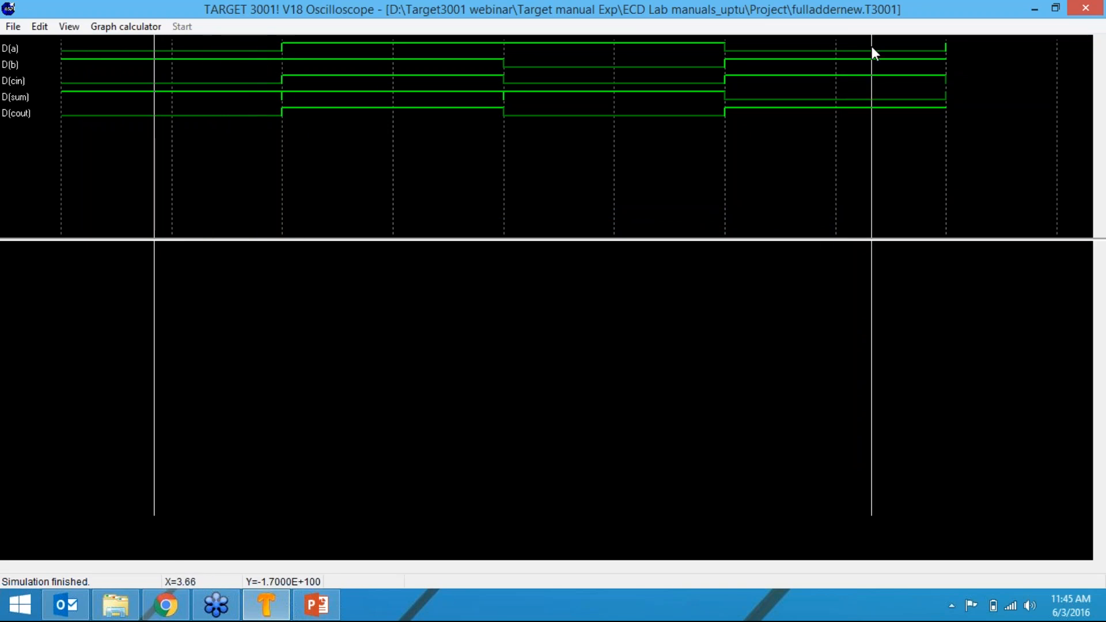
pyautogui.moveTo(872, 48); pyautogui.dragTo(1021, 58)
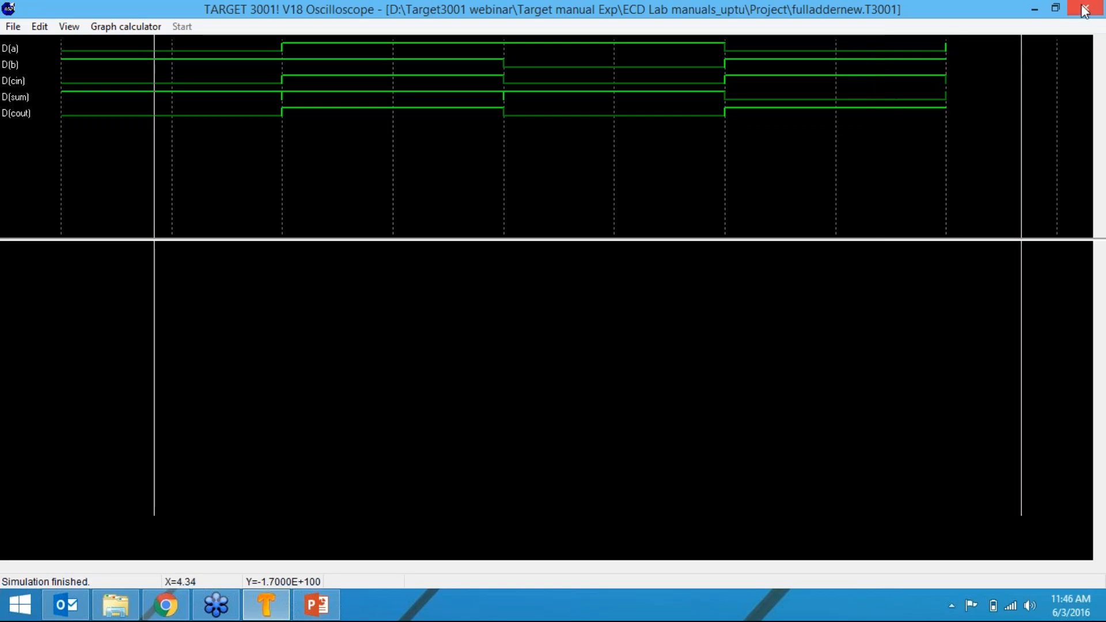
pyautogui.click(1086, 9)
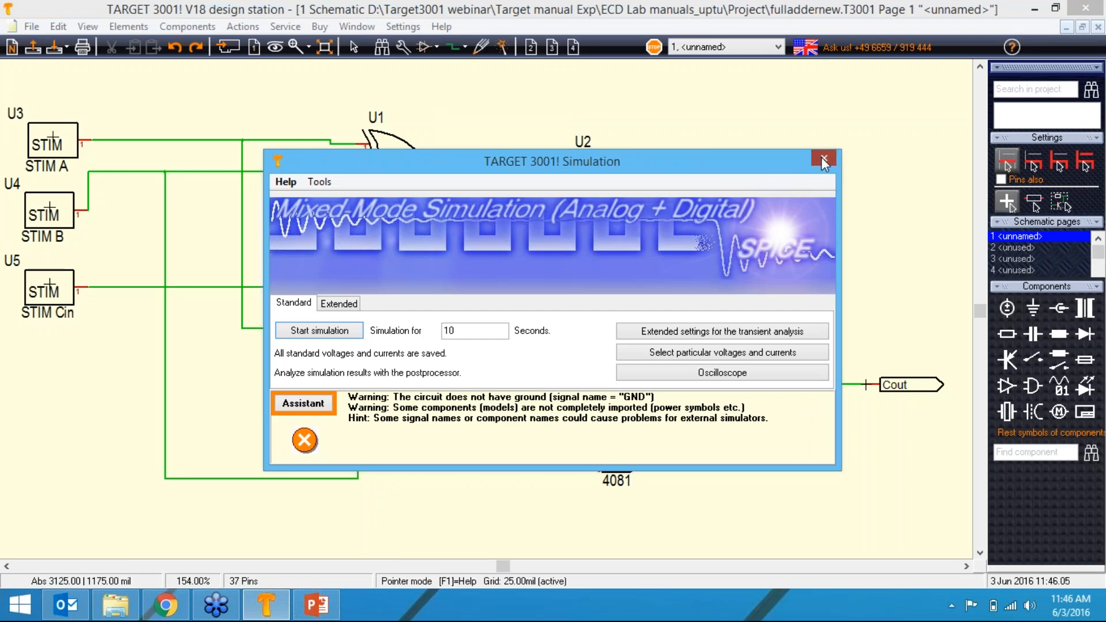
pyautogui.click(823, 157)
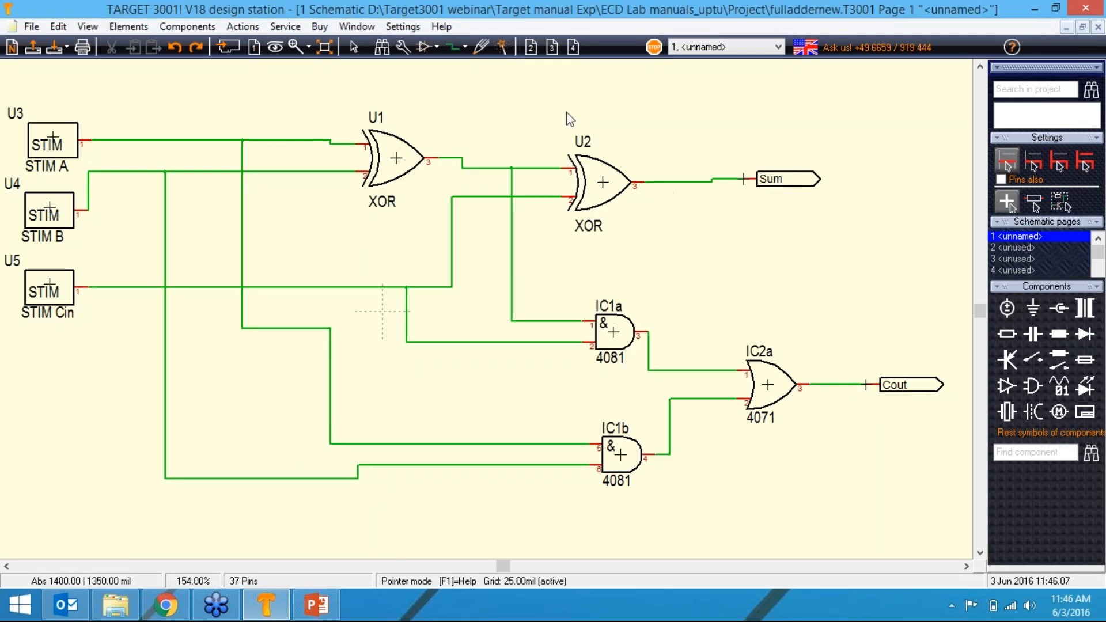
# Reopen the simulation window to review its settings and oscilloscope option, and close it again.
pyautogui.click(501, 46)
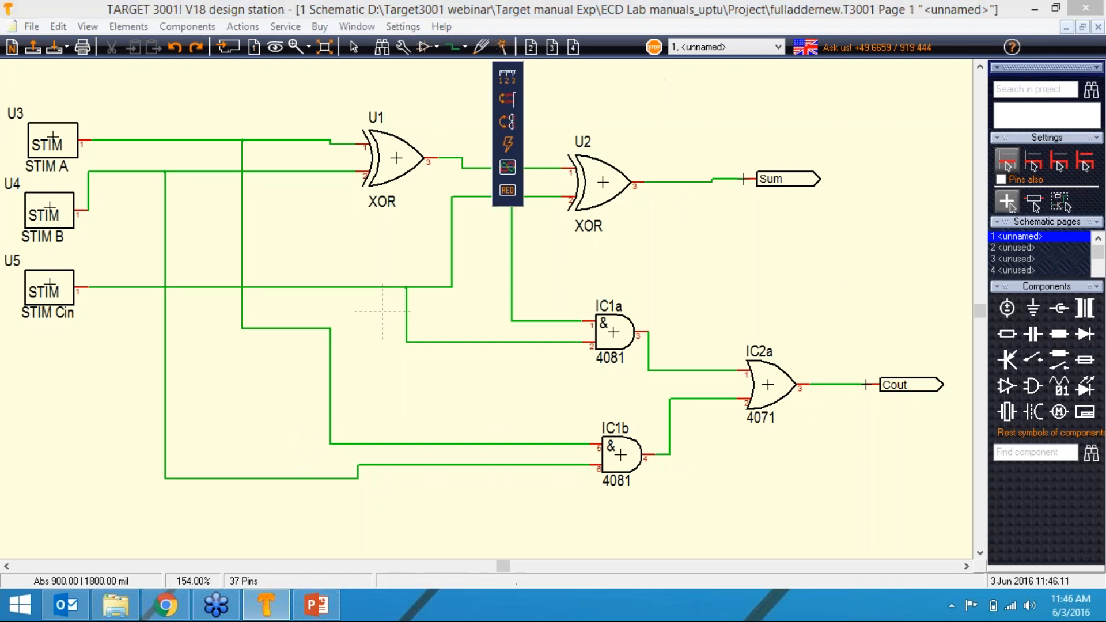
pyautogui.click(508, 167)
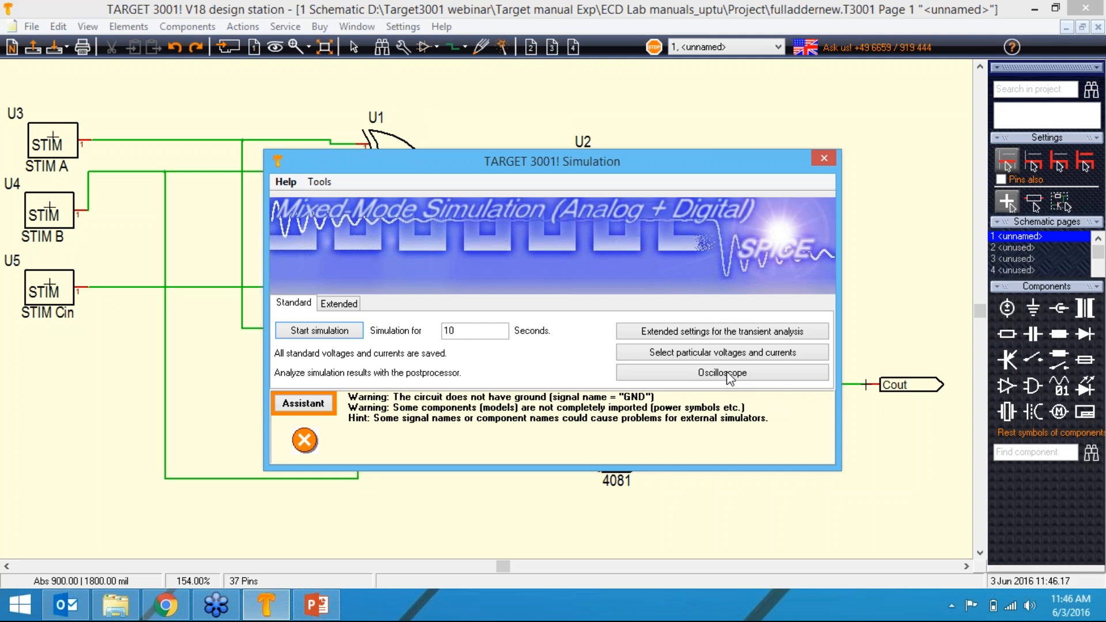
pyautogui.click(823, 159)
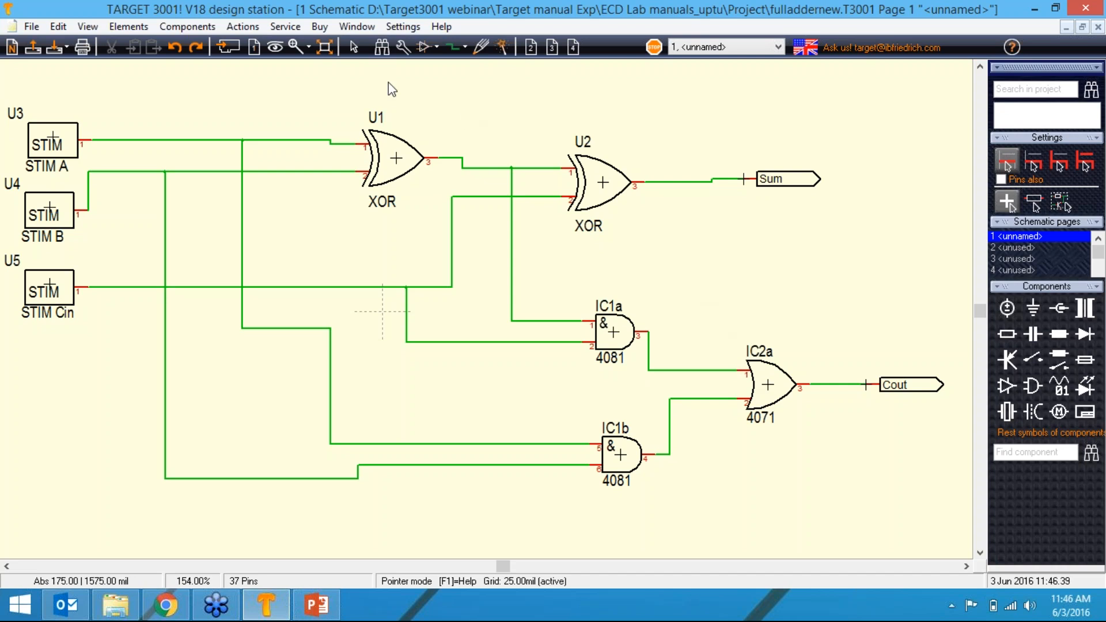
# Import the rest symbols of IC1 (4081), placing gates IC1c and IC1d and power symbol IC1p between the Sum and Cout outputs.
pyautogui.click(188, 27)
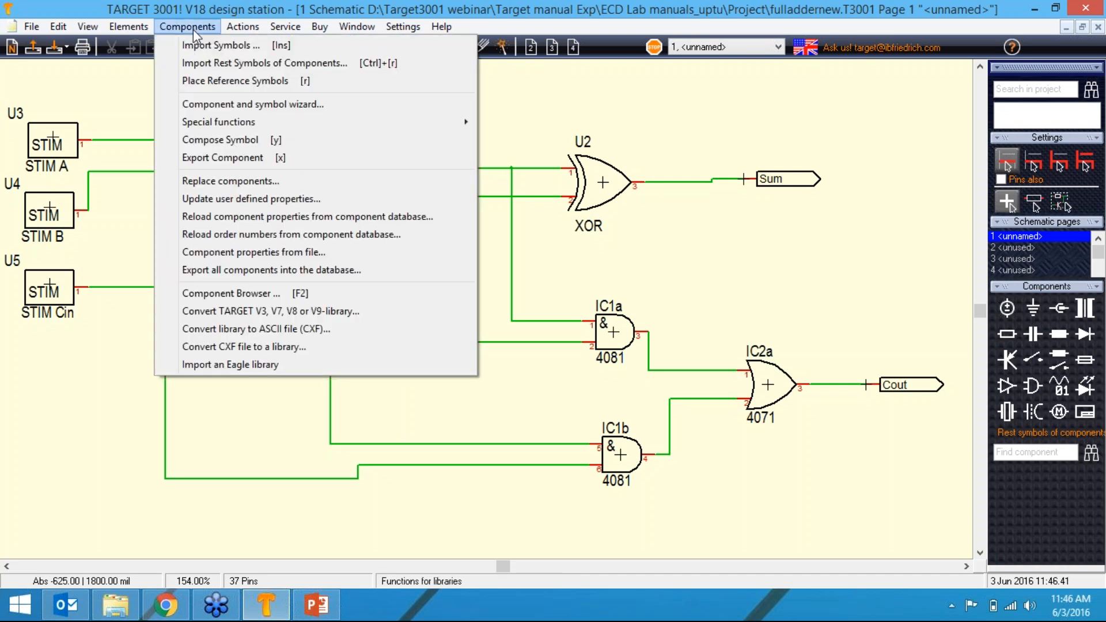
pyautogui.click(208, 63)
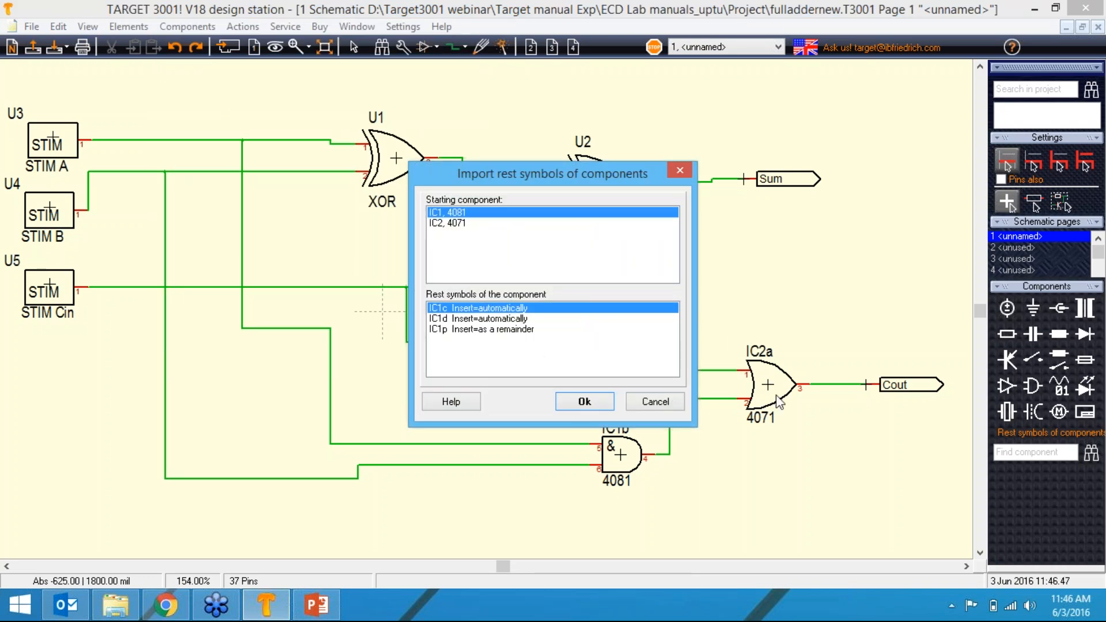
pyautogui.click(584, 401)
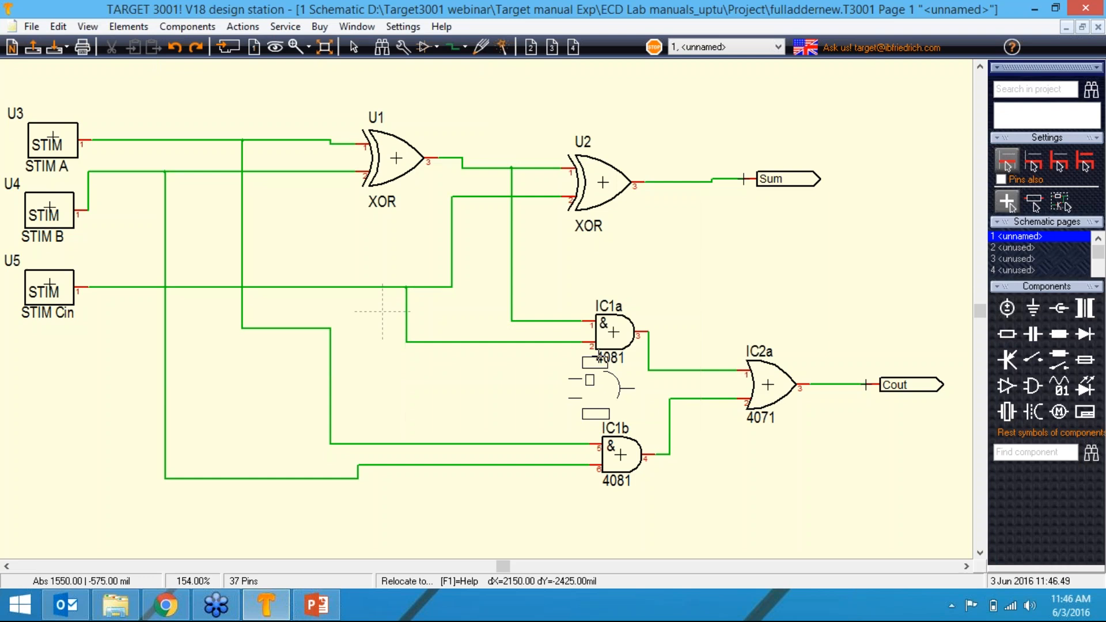
pyautogui.click(703, 248)
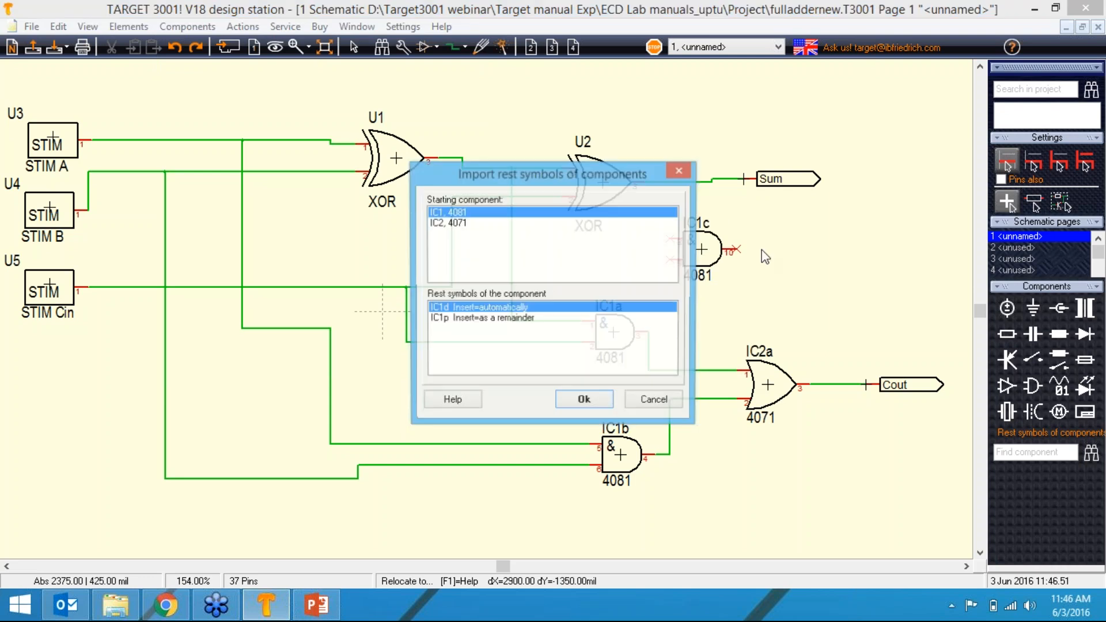
pyautogui.click(584, 399)
pyautogui.click(758, 301)
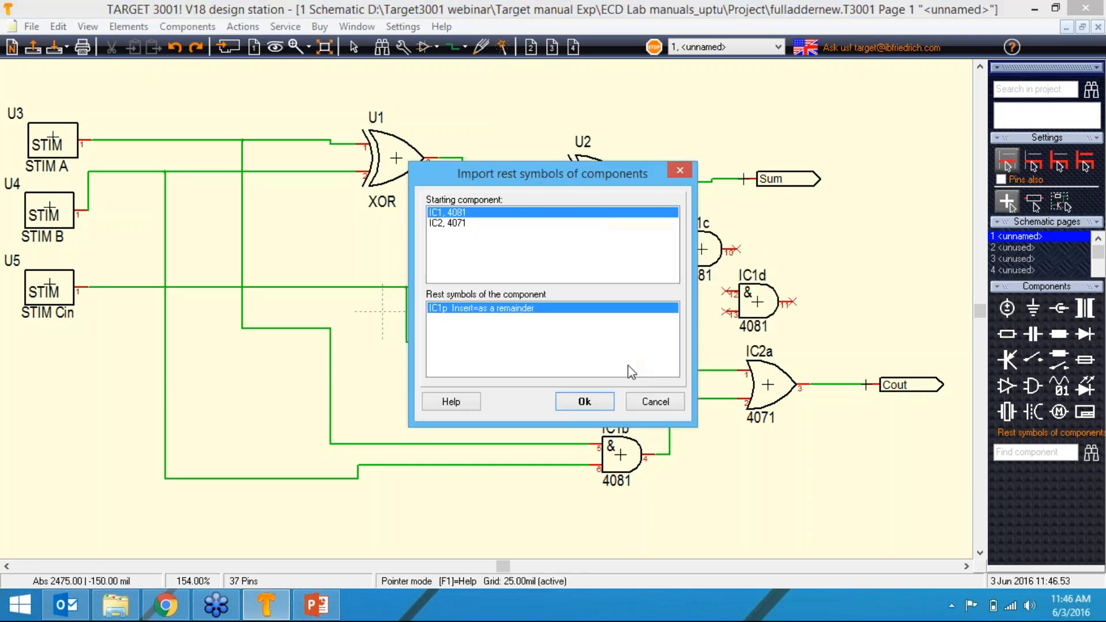
pyautogui.click(580, 399)
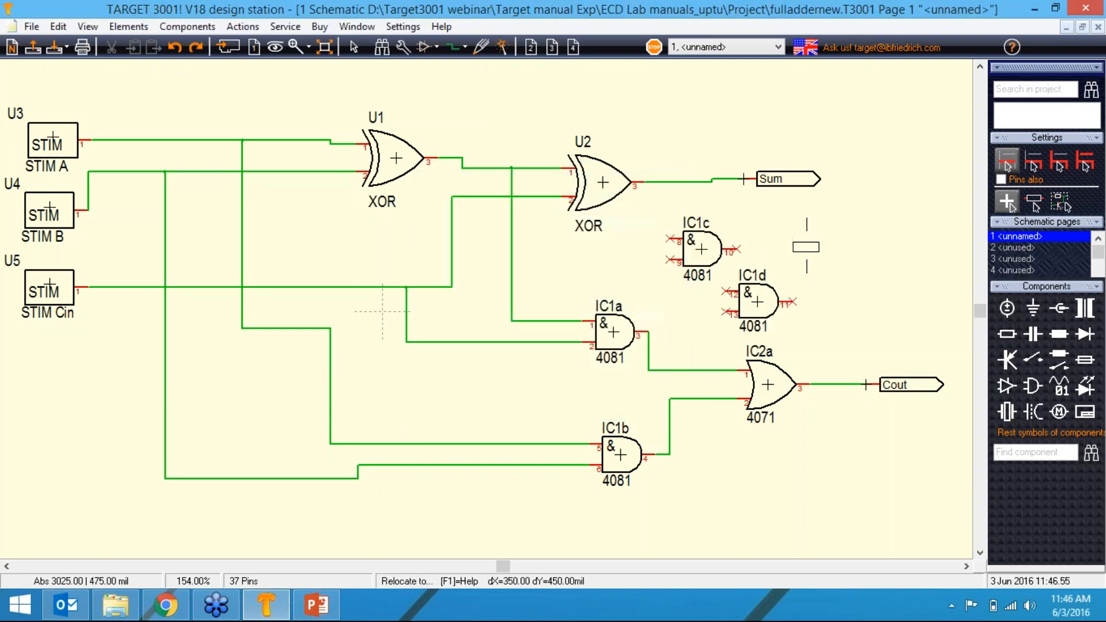
pyautogui.click(805, 241)
# Import the rest symbols of IC2 (4071), placing IC2b and IC2c above the Sum output and IC2d and IC2p above Cout.
pyautogui.click(588, 400)
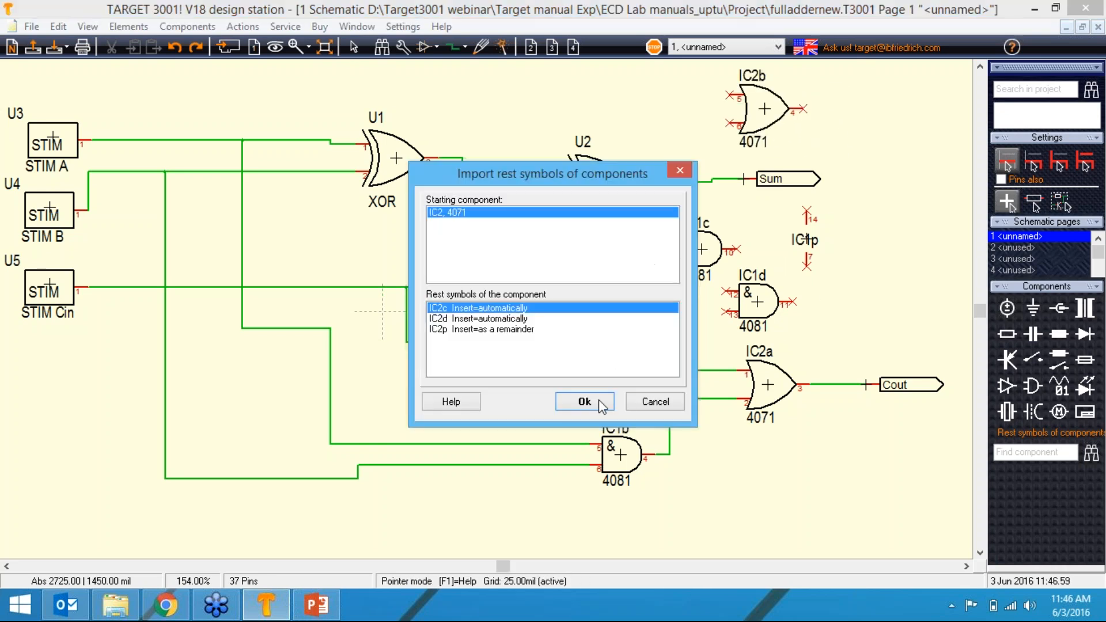
pyautogui.click(596, 392)
pyautogui.click(880, 120)
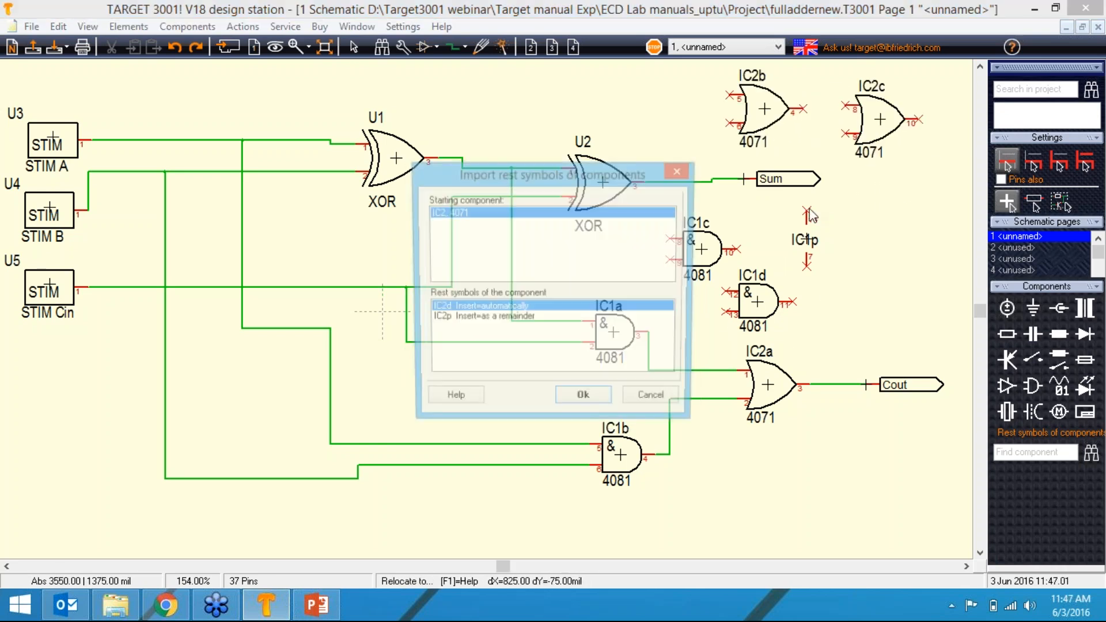
pyautogui.click(584, 398)
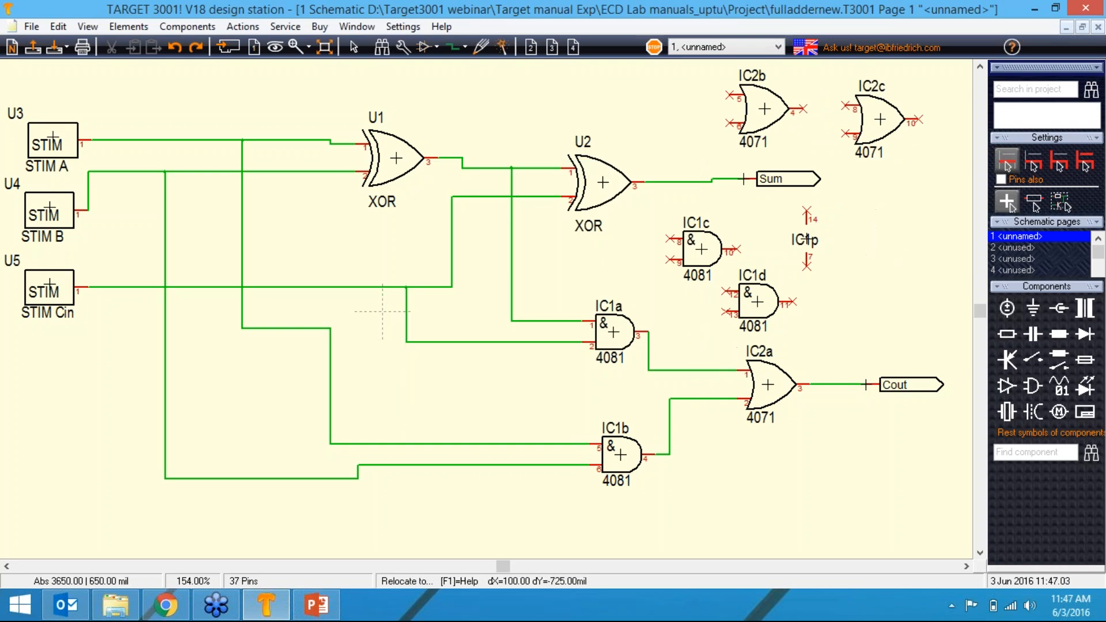
pyautogui.click(894, 221)
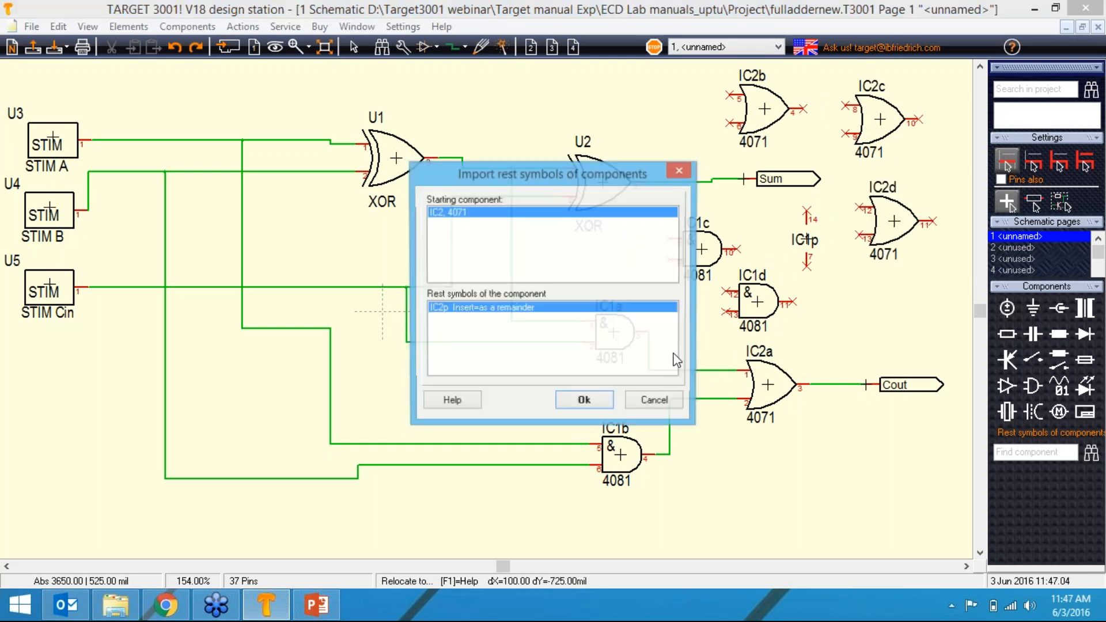
pyautogui.click(585, 402)
pyautogui.click(863, 326)
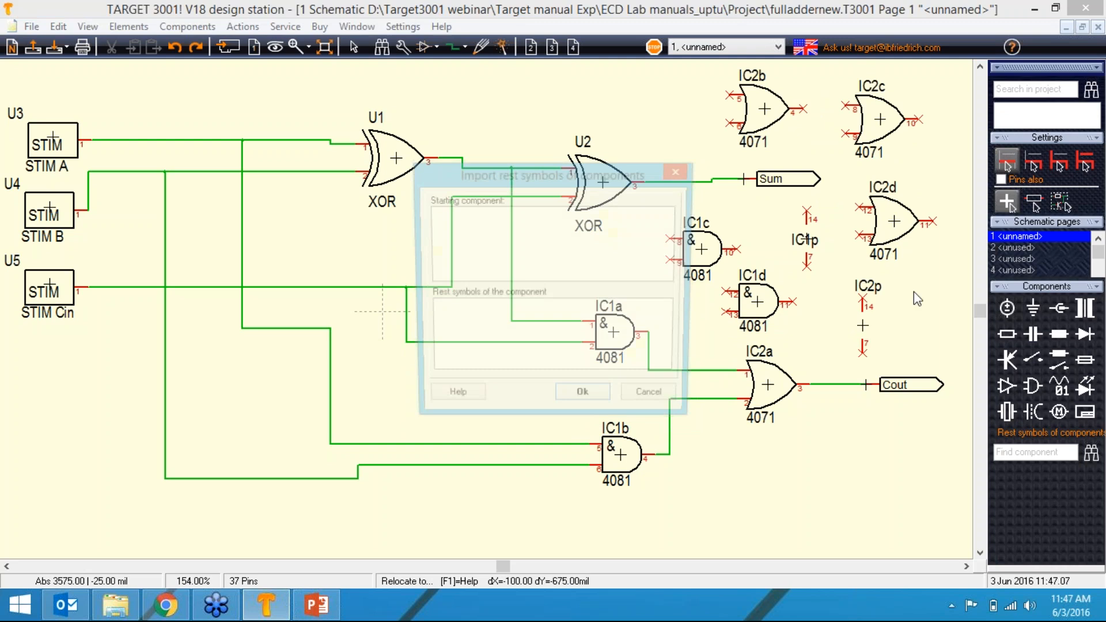
pyautogui.click(584, 405)
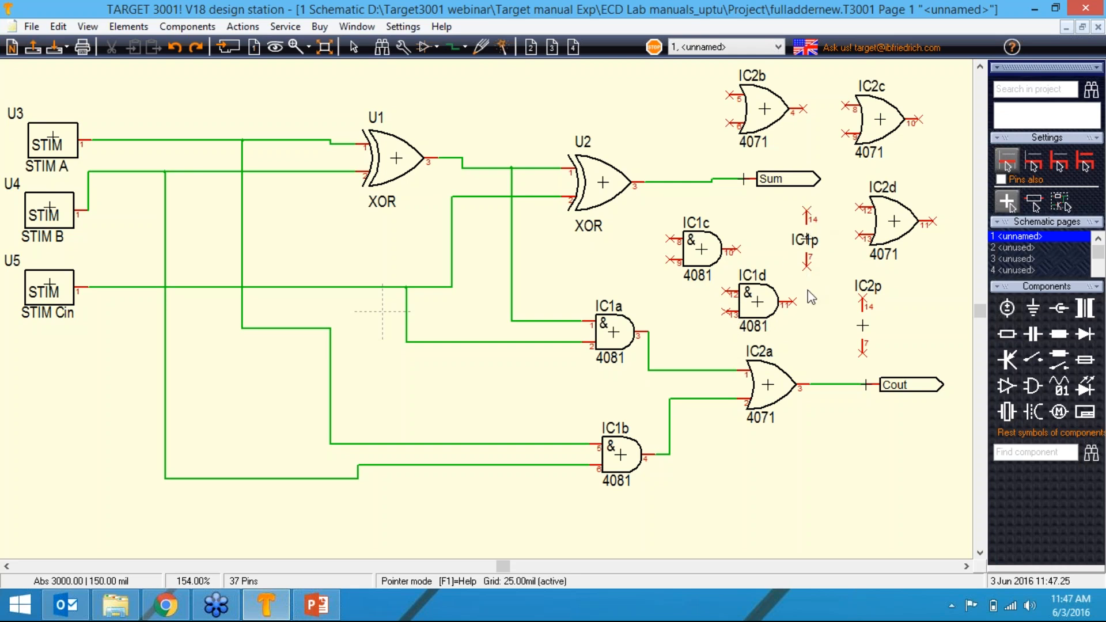
# Move the IC1p power symbol closer to gate IC1c.
pyautogui.moveTo(810, 243); pyautogui.dragTo(768, 234)
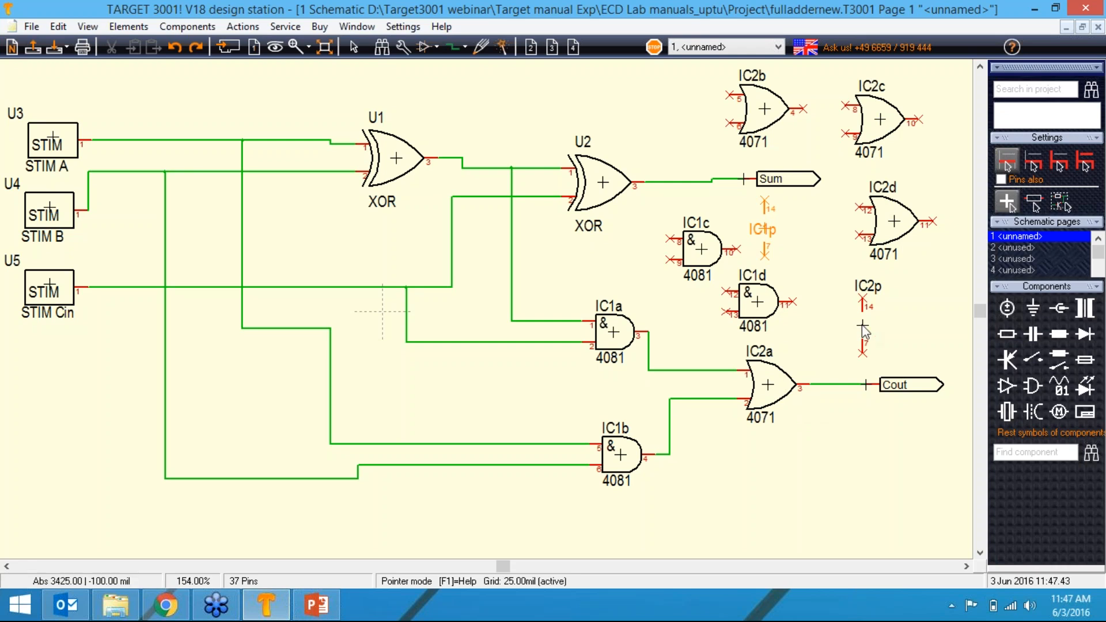
# Move the IC2p power symbol to just below gate IC2d.
pyautogui.moveTo(863, 330); pyautogui.dragTo(916, 302)
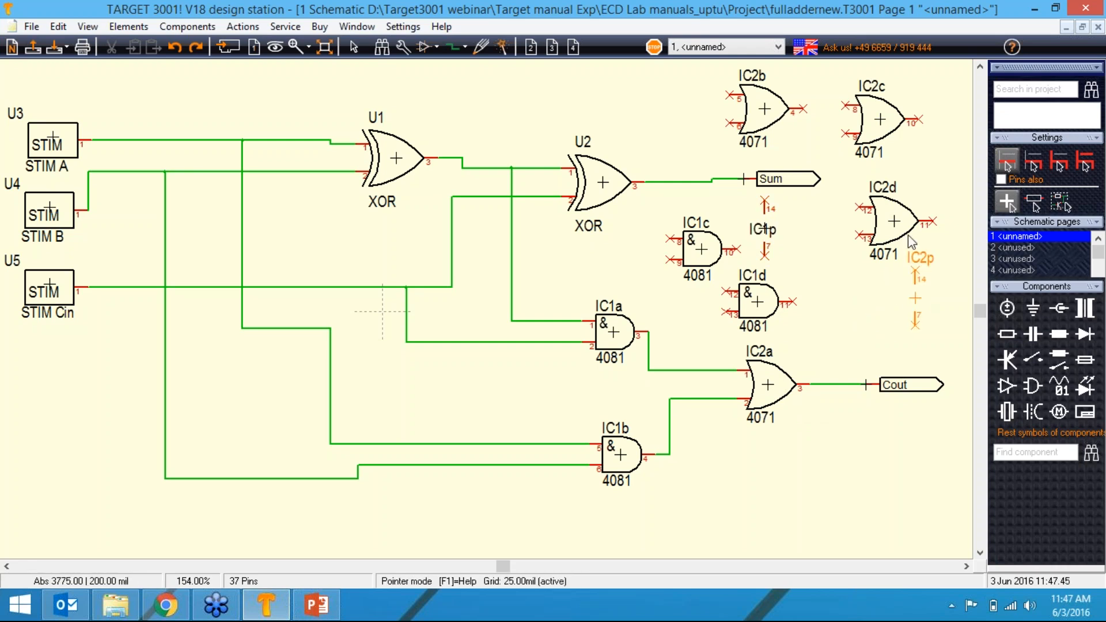
pyautogui.click(877, 298)
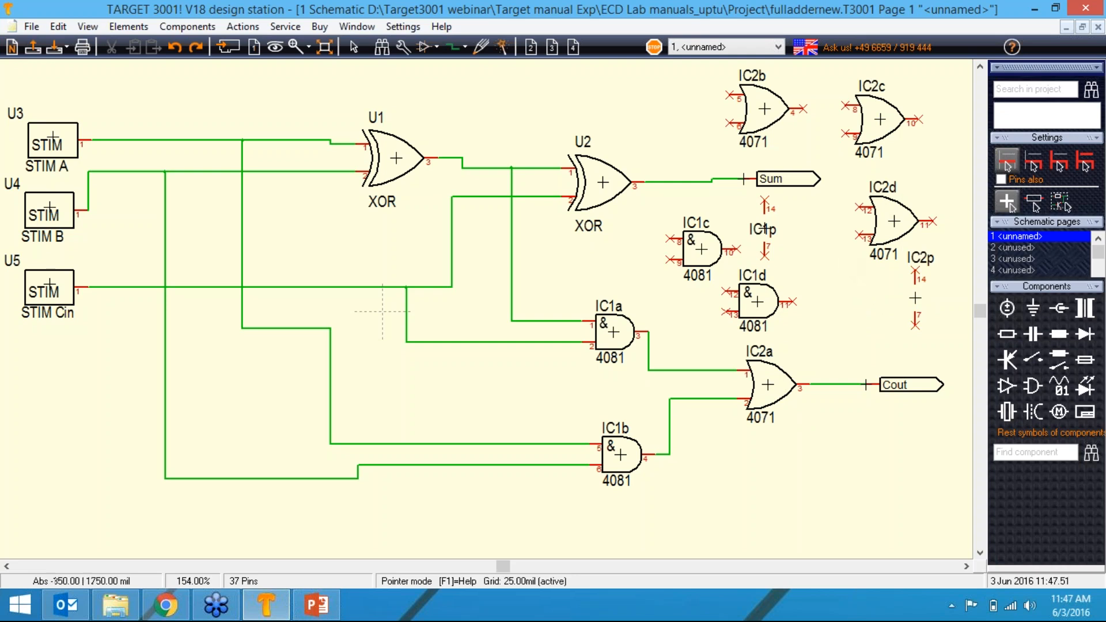
pyautogui.click(200, 28)
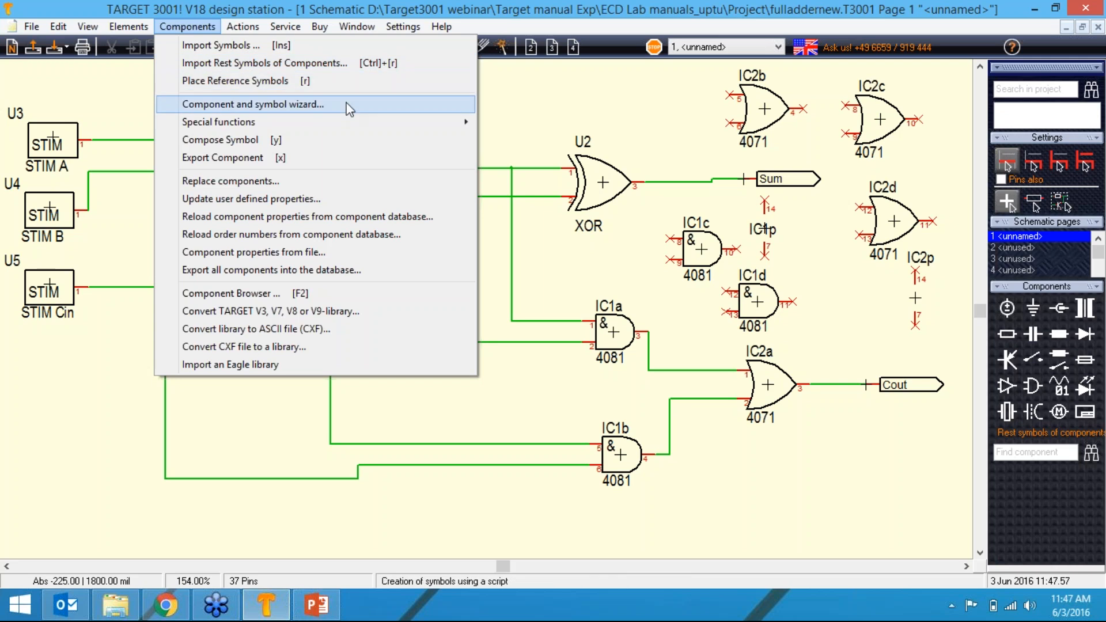
pyautogui.click(538, 109)
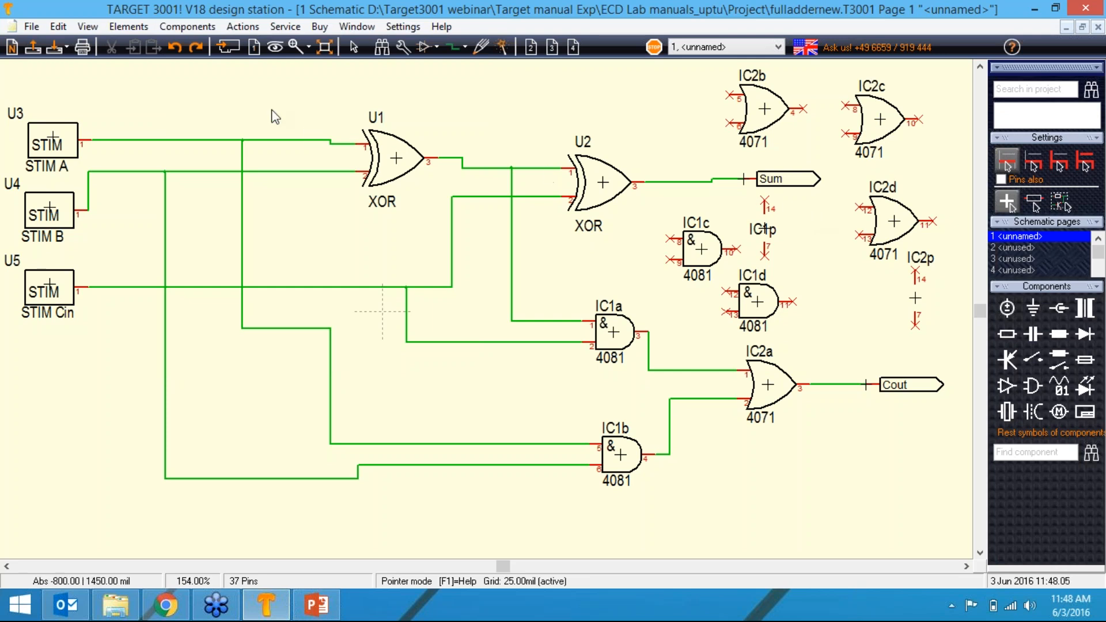
# Start opening a demo project and browse to C:\Program Files (x86)\ibf\TarV18\professional\AppData\Projects.
pyautogui.click(30, 28)
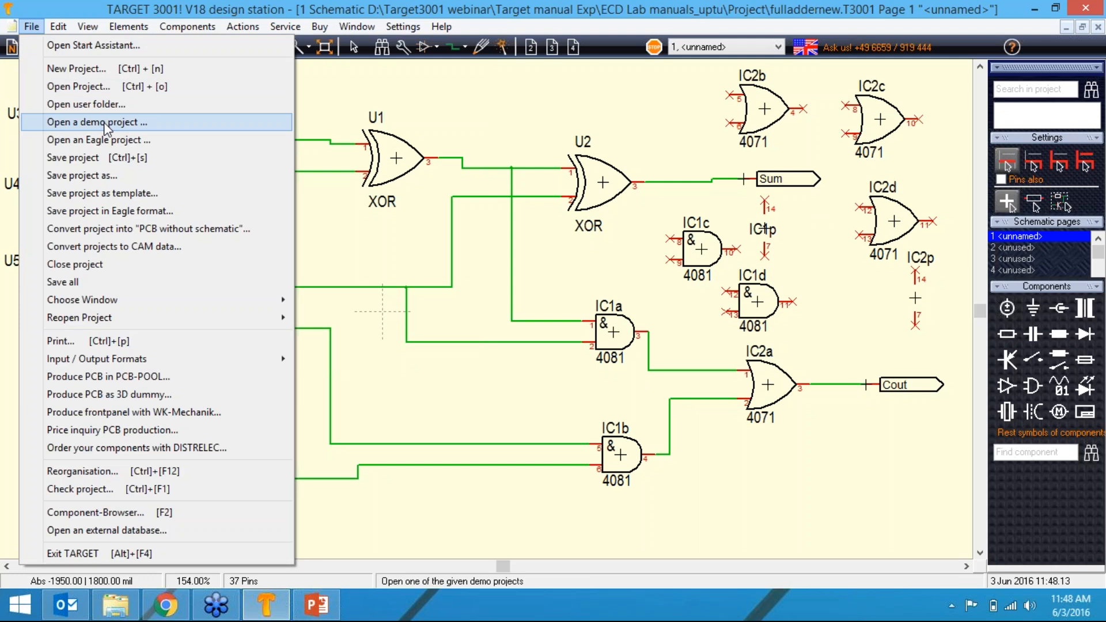
pyautogui.click(105, 123)
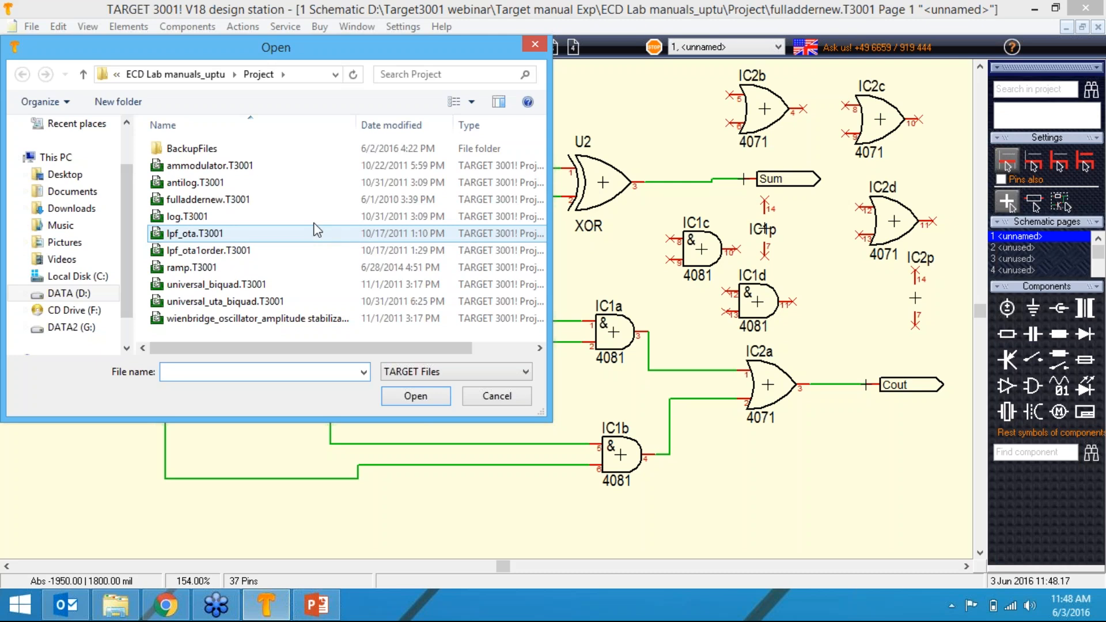
pyautogui.click(257, 269)
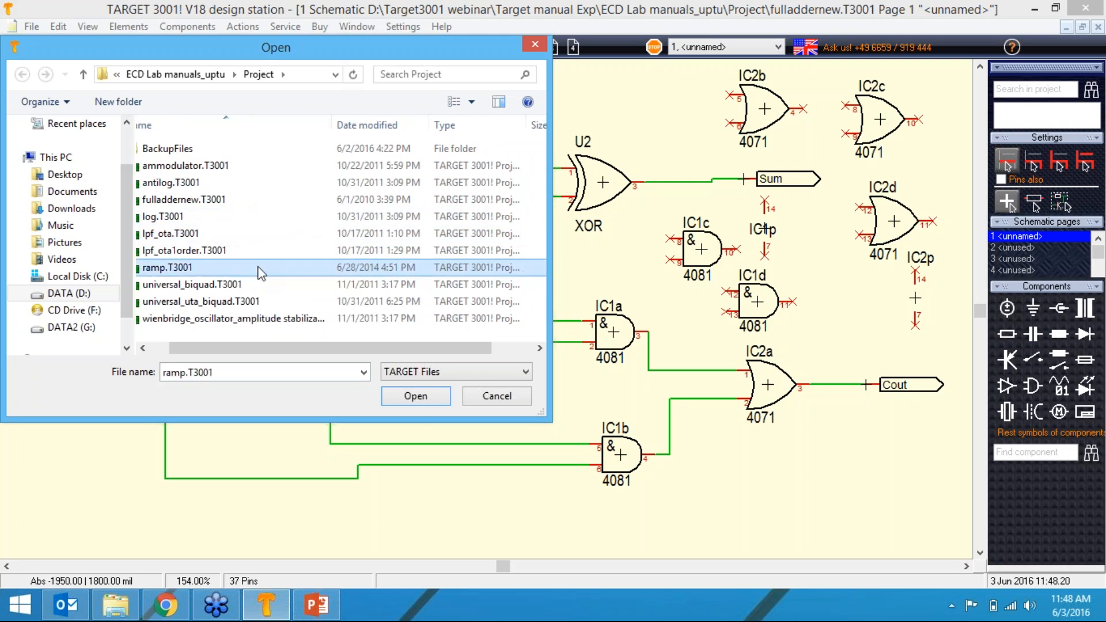
pyautogui.click(87, 277)
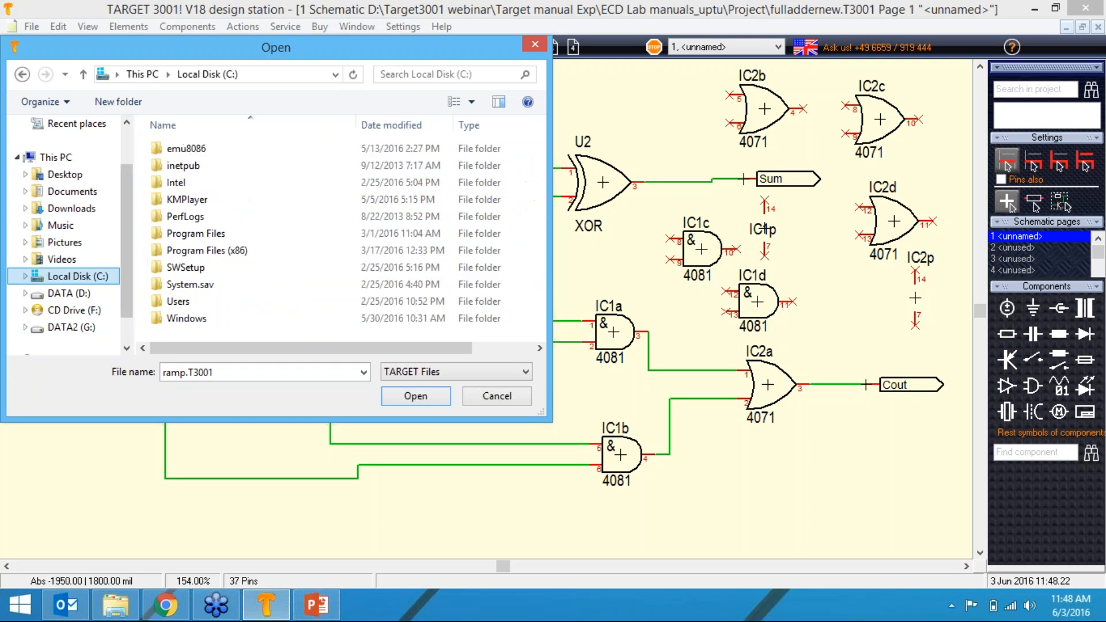
pyautogui.doubleClick(215, 253)
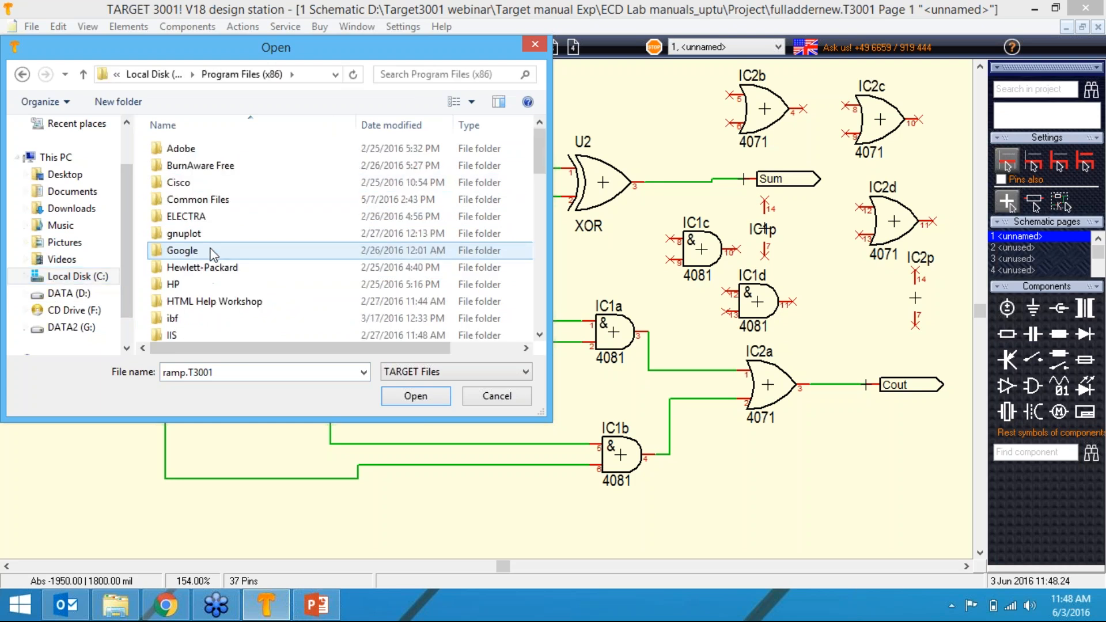
pyautogui.doubleClick(186, 319)
pyautogui.doubleClick(206, 148)
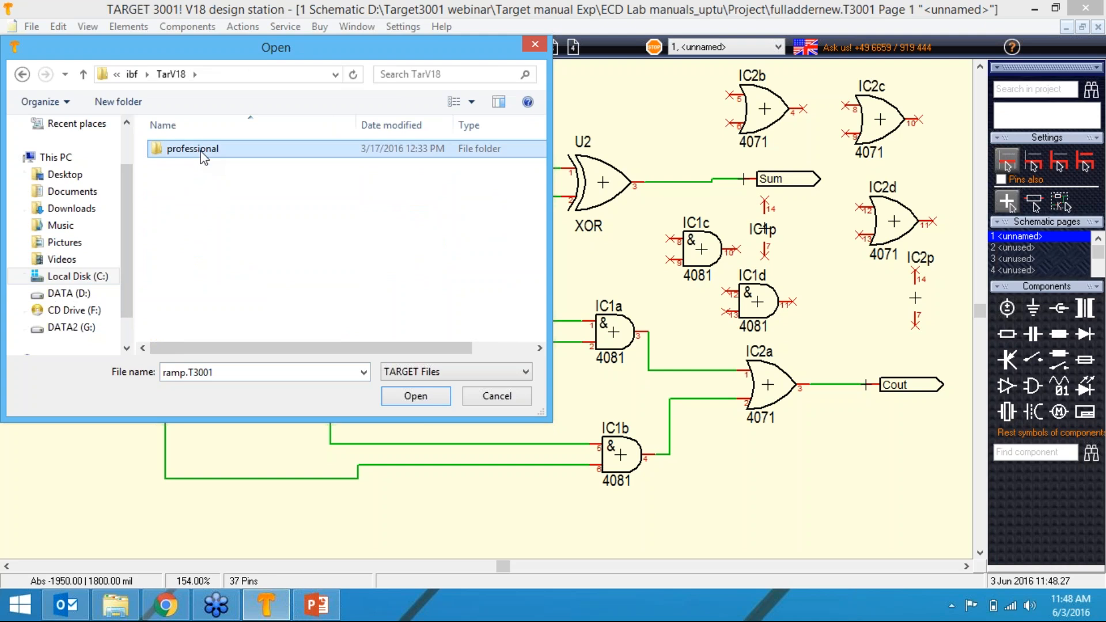
pyautogui.doubleClick(203, 150)
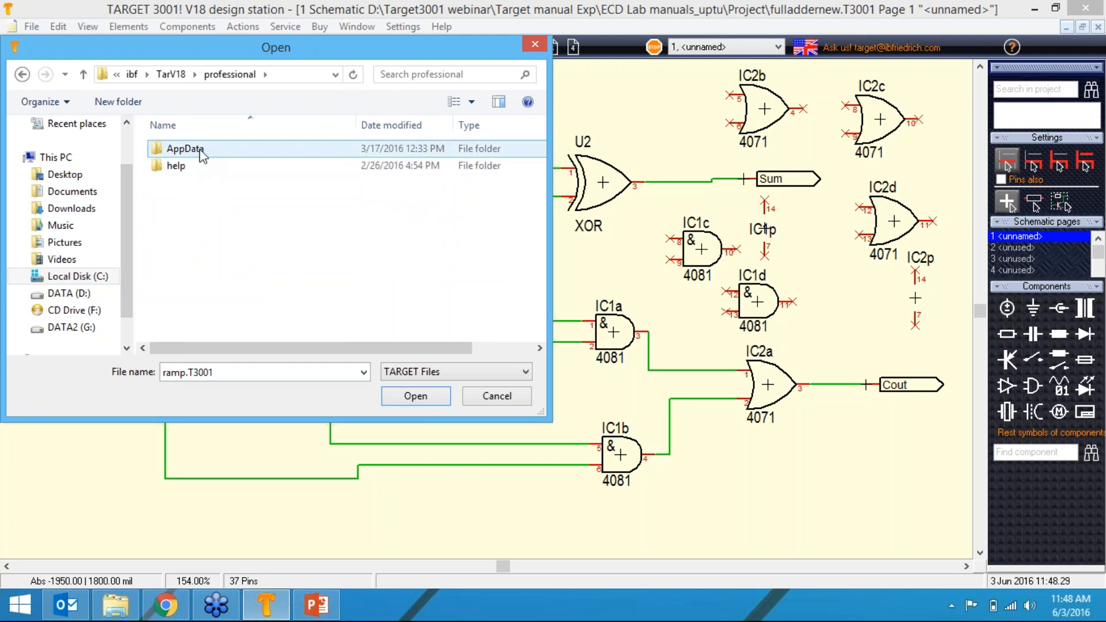
pyautogui.doubleClick(183, 149)
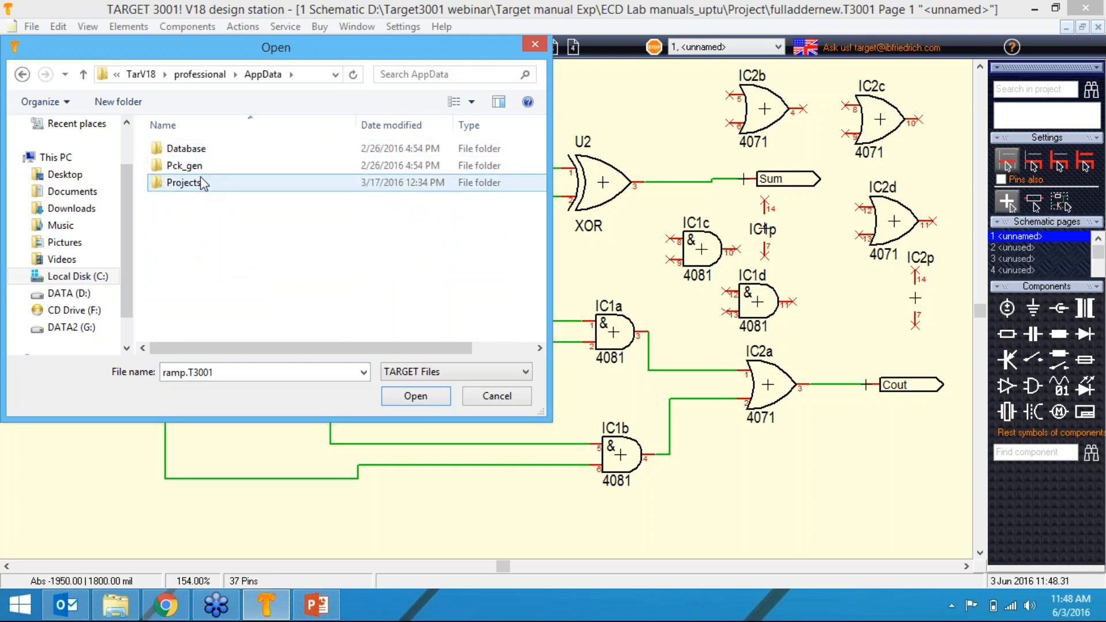
pyautogui.click(203, 184)
pyautogui.doubleClick(203, 184)
# Open the demo project Sim-edu-RLC-BP-300Hz-3kHz.t3001 from the Projects folder.
pyautogui.click(230, 196)
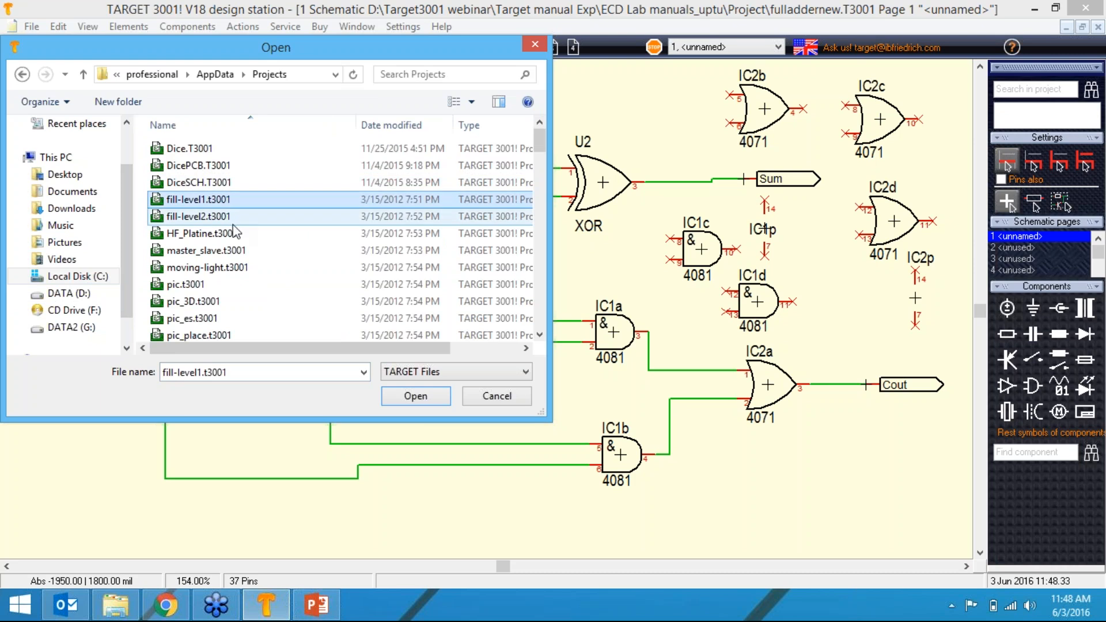
pyautogui.scroll(-5, 235, 230)
pyautogui.scroll(-12, 235, 230)
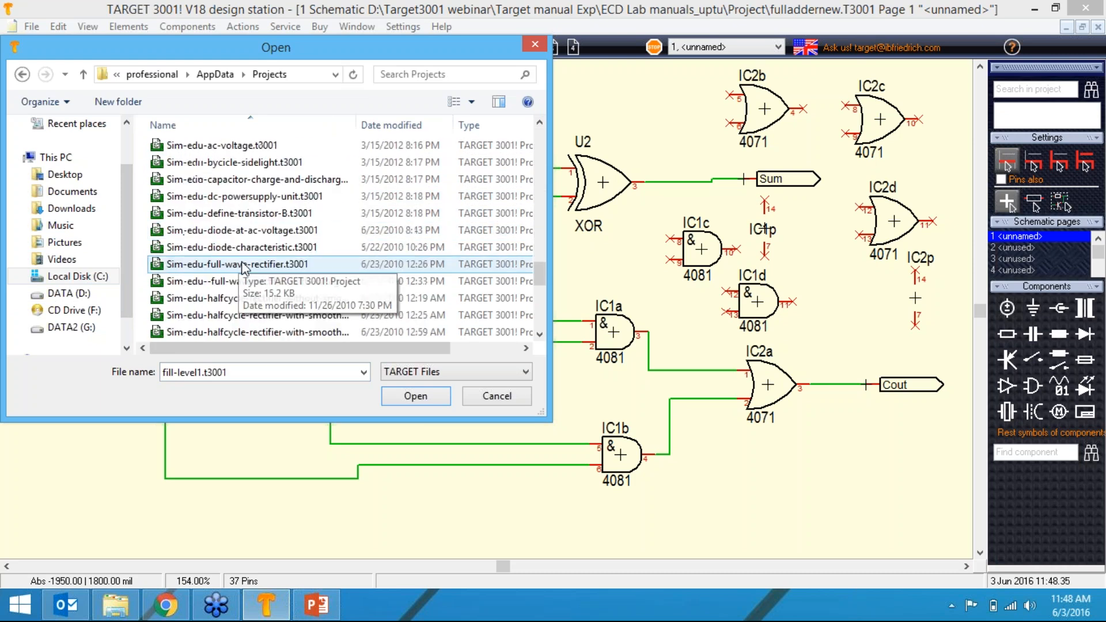
pyautogui.scroll(-1, 245, 268)
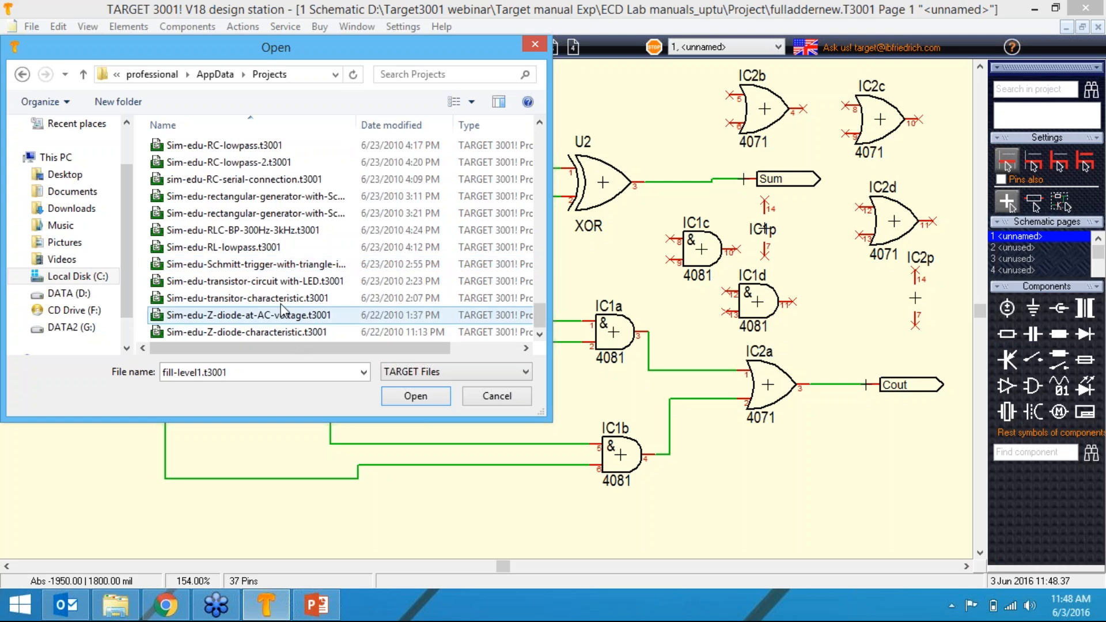
pyautogui.scroll(1, 282, 297)
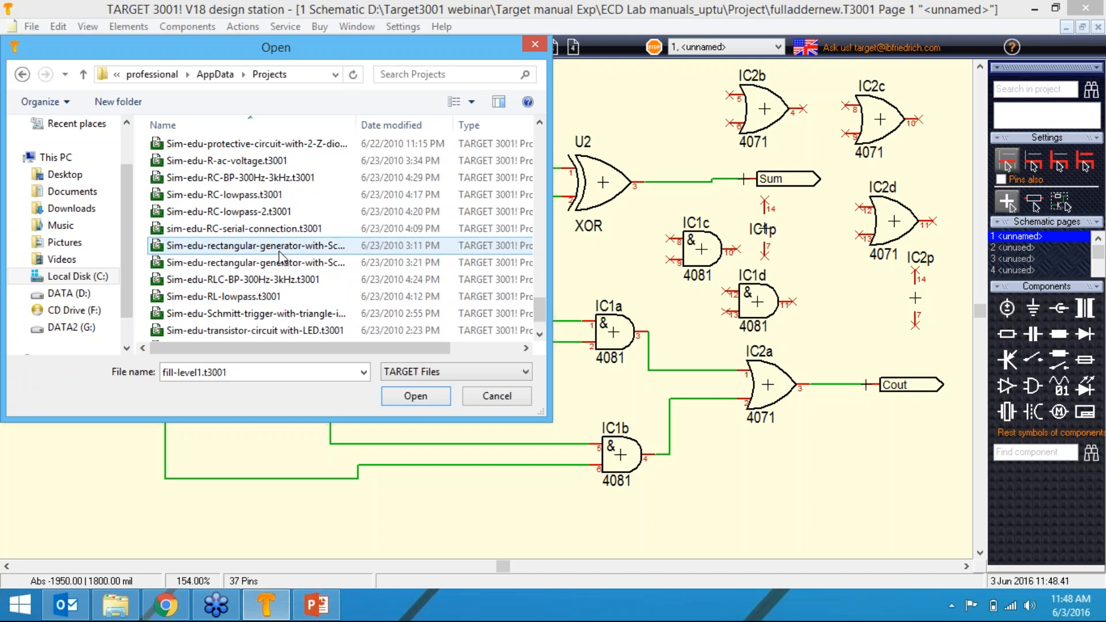
pyautogui.click(269, 280)
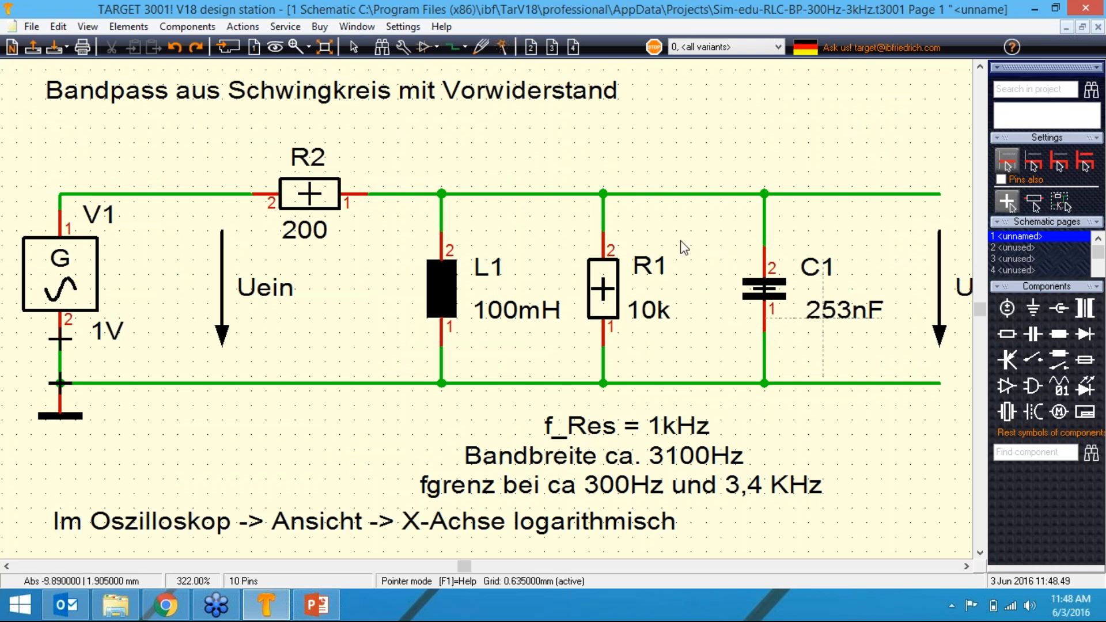
# Create the Target.Cir file for the bandpass circuit and run its AC-Analysis simulation.
pyautogui.click(502, 46)
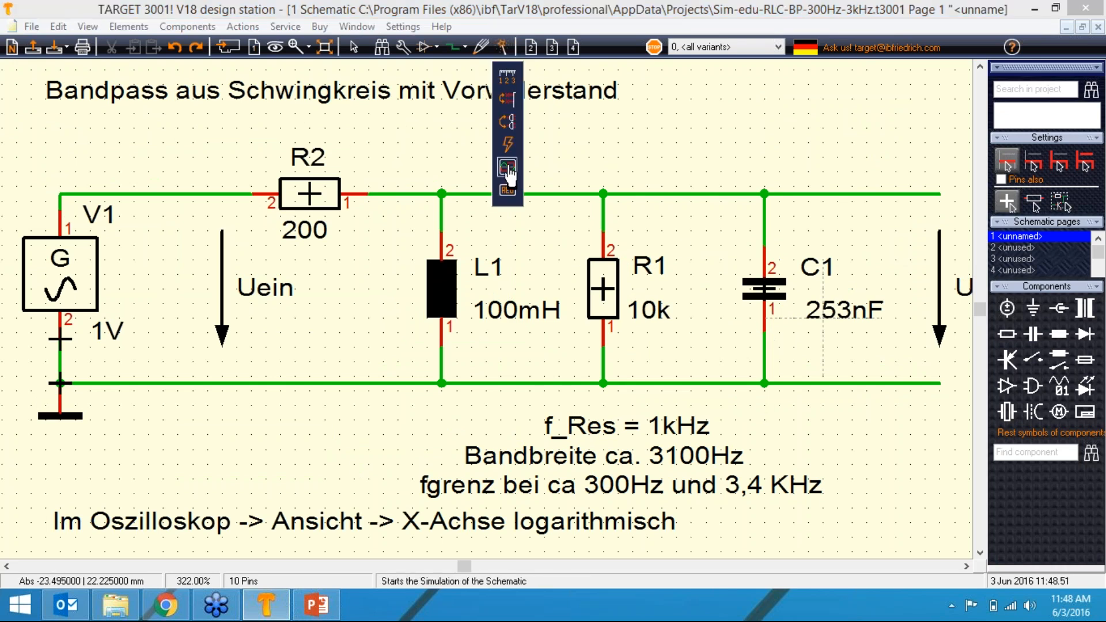
pyautogui.click(508, 167)
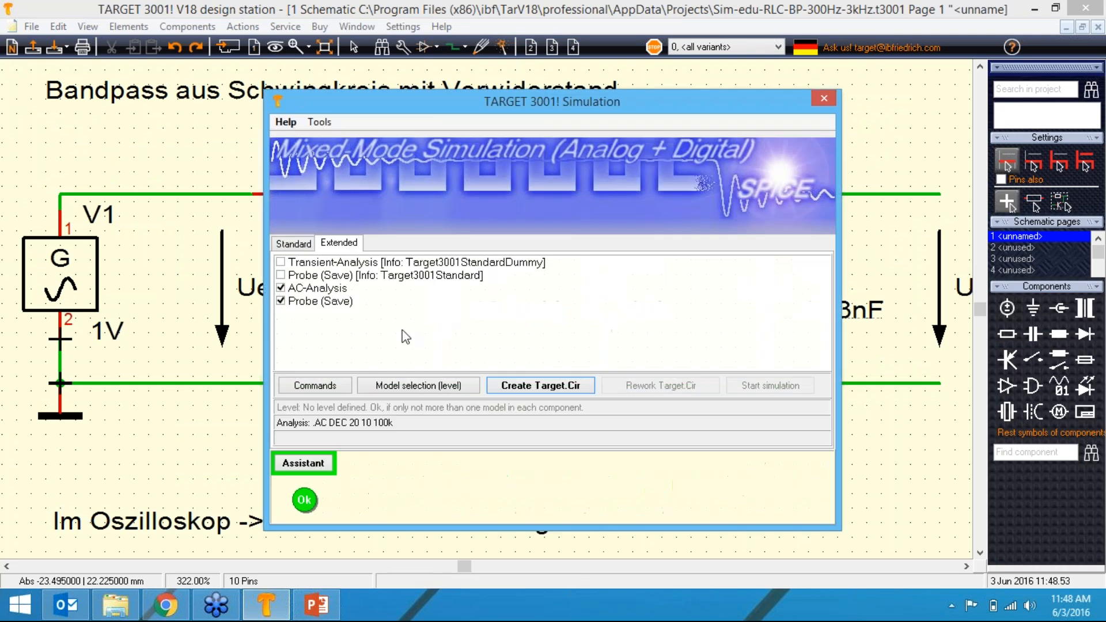
pyautogui.click(511, 385)
pyautogui.click(772, 385)
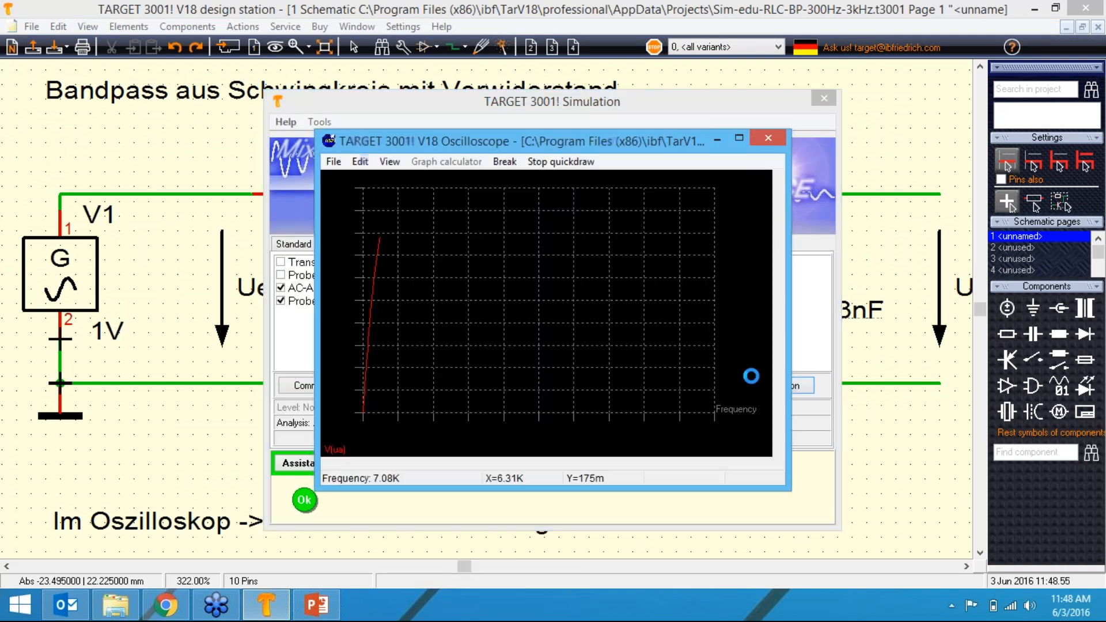
# View the V(Ua) frequency response in the oscilloscope, and close the oscilloscope and simulation windows.
pyautogui.moveTo(607, 145); pyautogui.dragTo(727, 123)
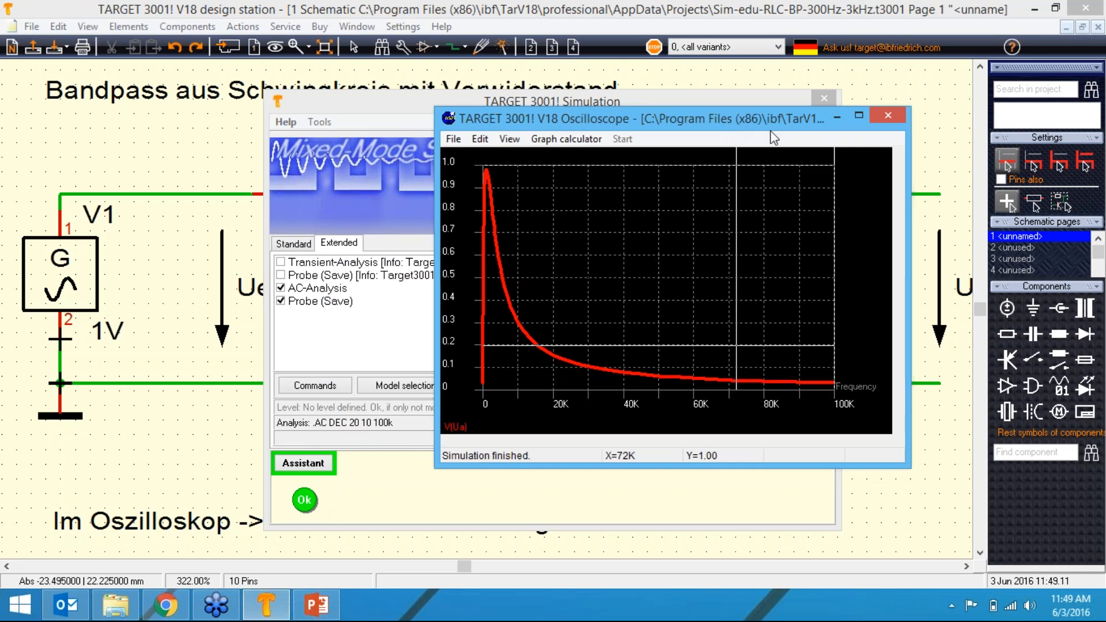
pyautogui.click(886, 116)
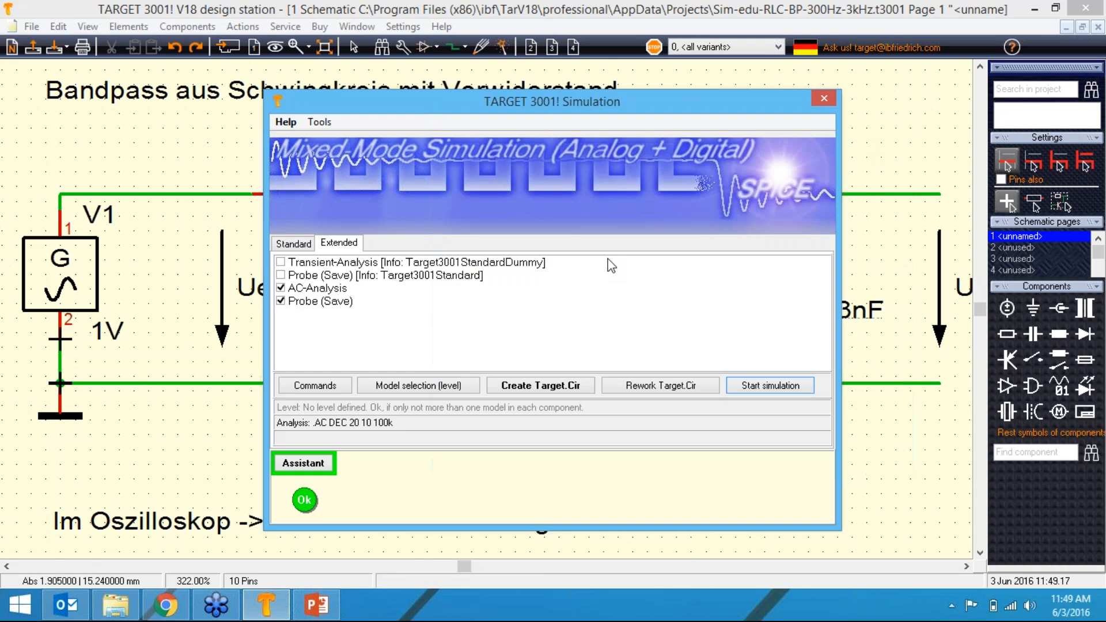
pyautogui.click(822, 99)
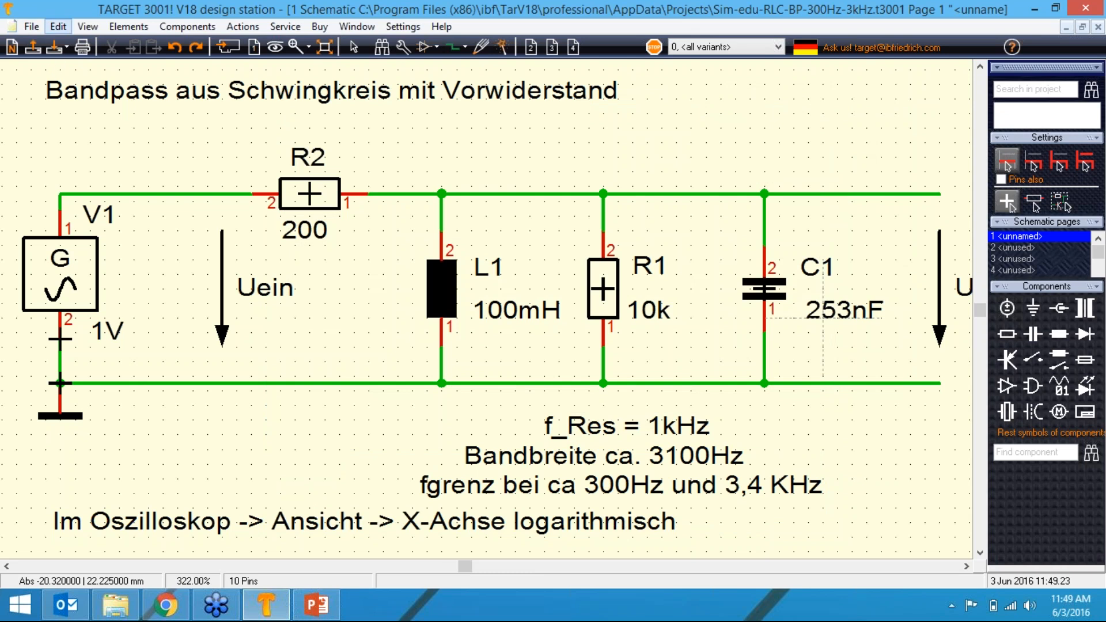
# Open the demo project DicePCB.T3001 and look over its schematic.
pyautogui.click(32, 27)
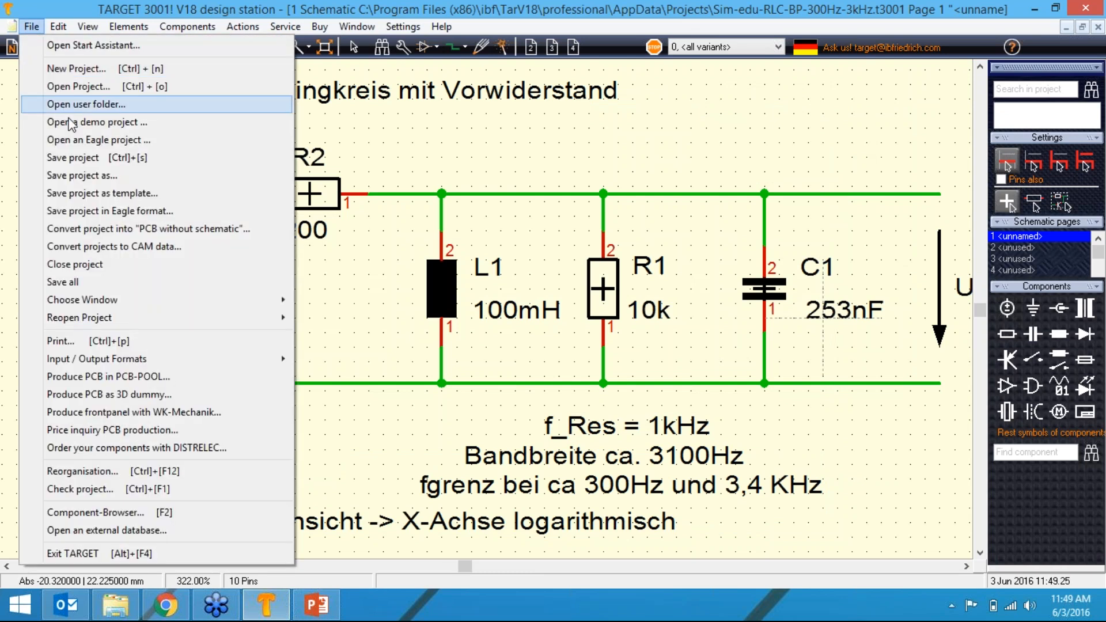
pyautogui.click(68, 122)
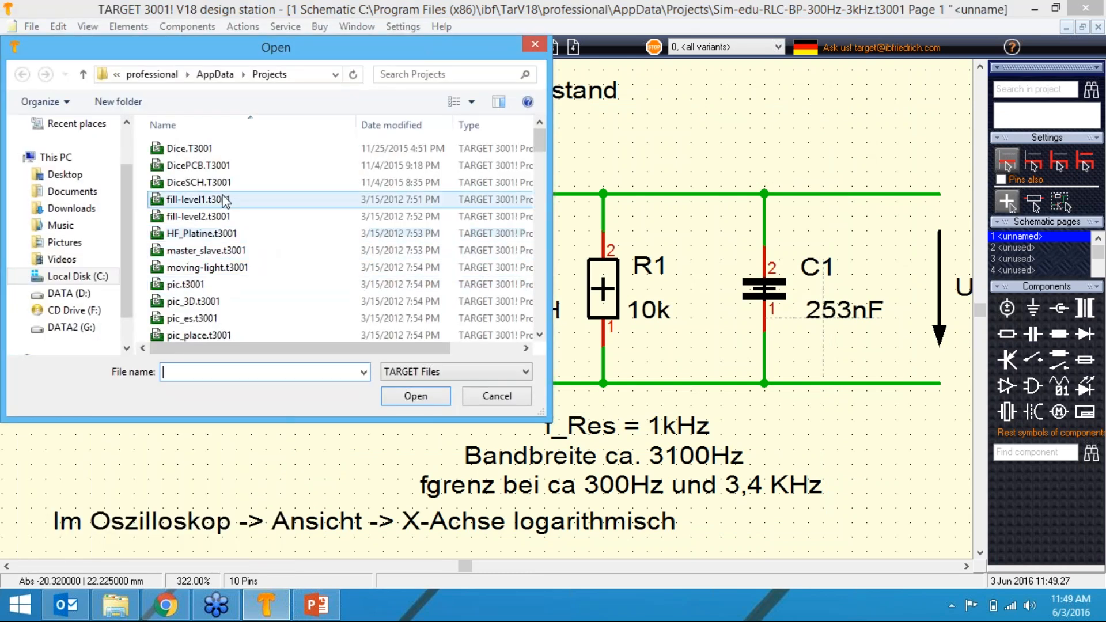
pyautogui.click(201, 166)
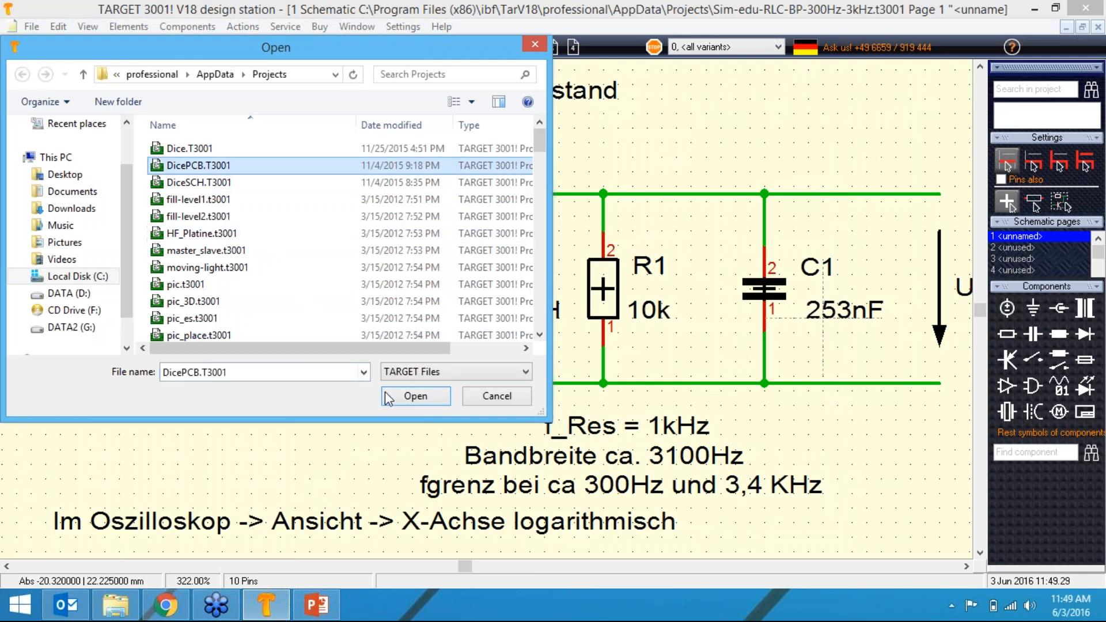
pyautogui.click(415, 397)
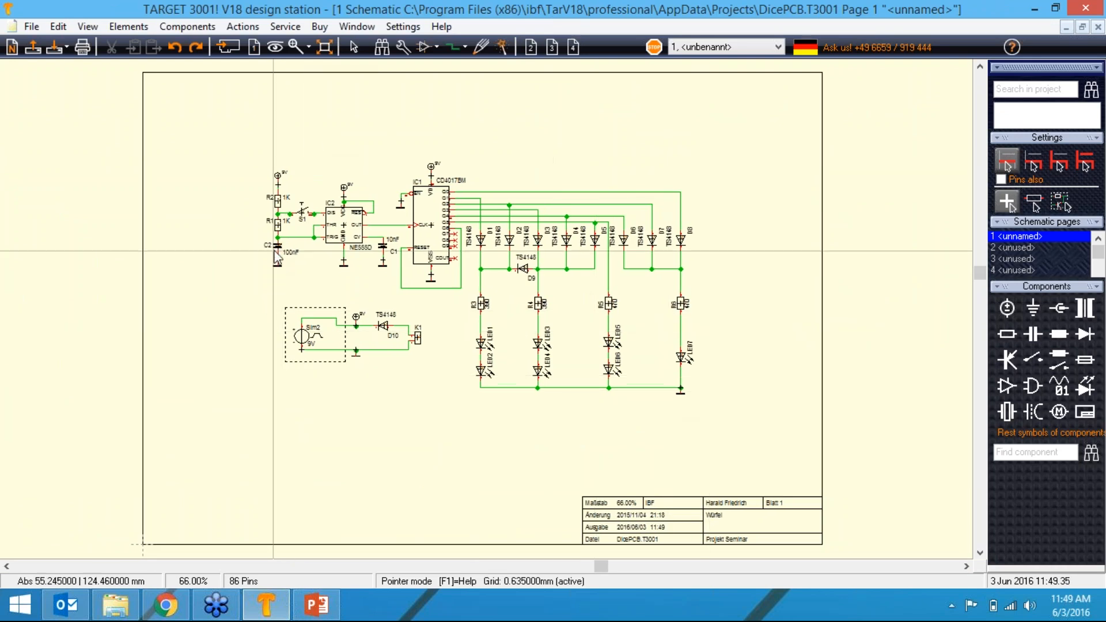
pyautogui.scroll(2, 448, 245)
pyautogui.scroll(2, 448, 244)
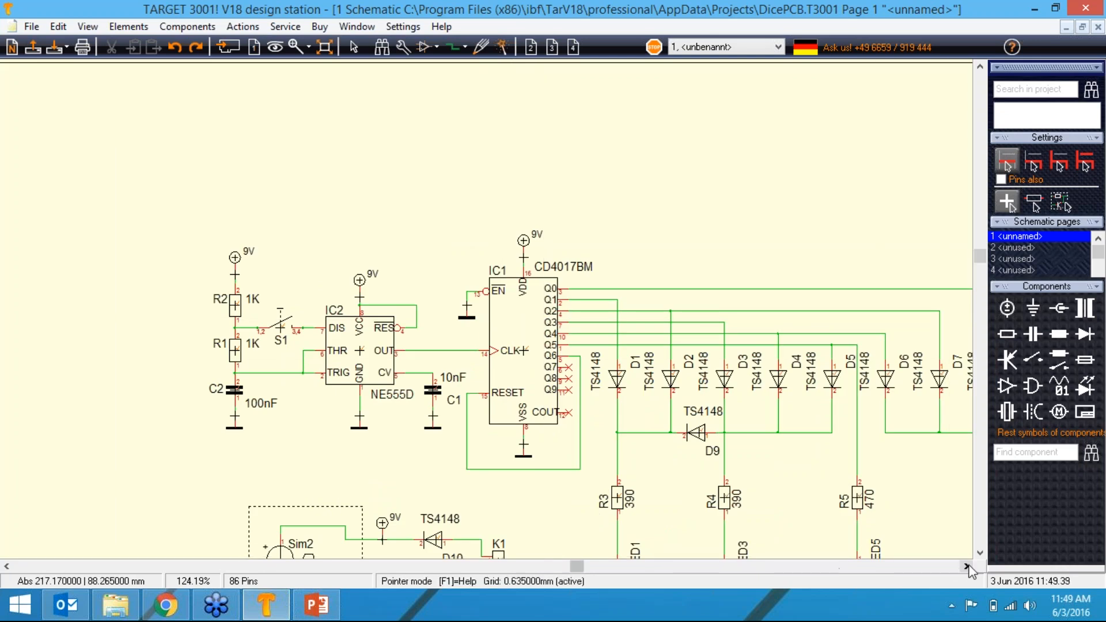
pyautogui.click(949, 566)
pyautogui.scroll(-3, 487, 311)
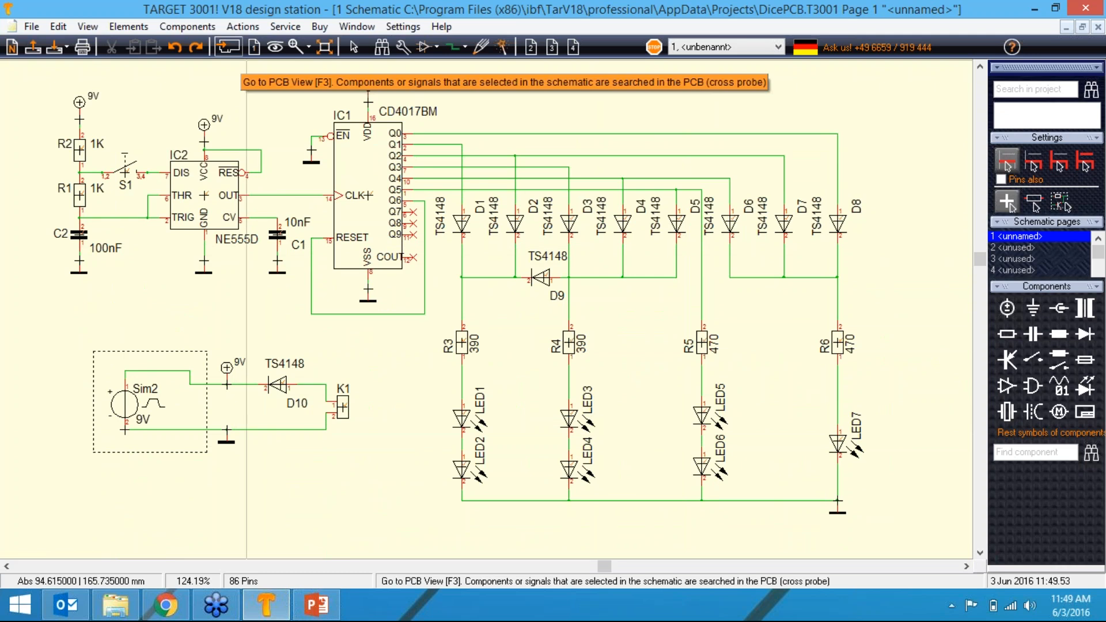
# Switch from the dice schematic to its PCB layout and open the board's 3D view.
pyautogui.click(230, 48)
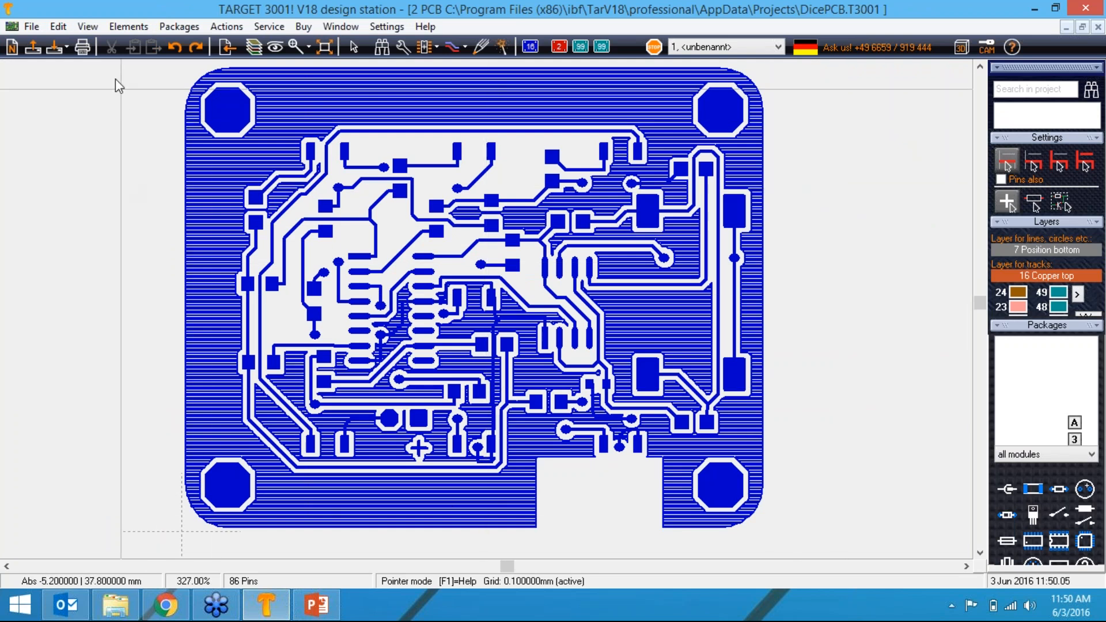
pyautogui.click(87, 27)
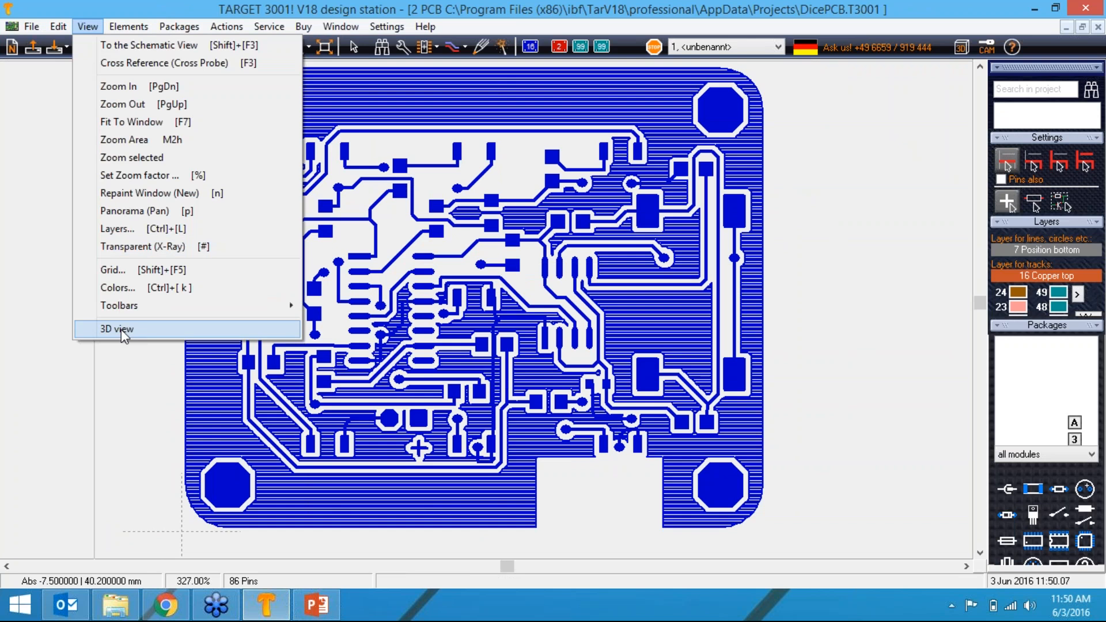
pyautogui.click(119, 328)
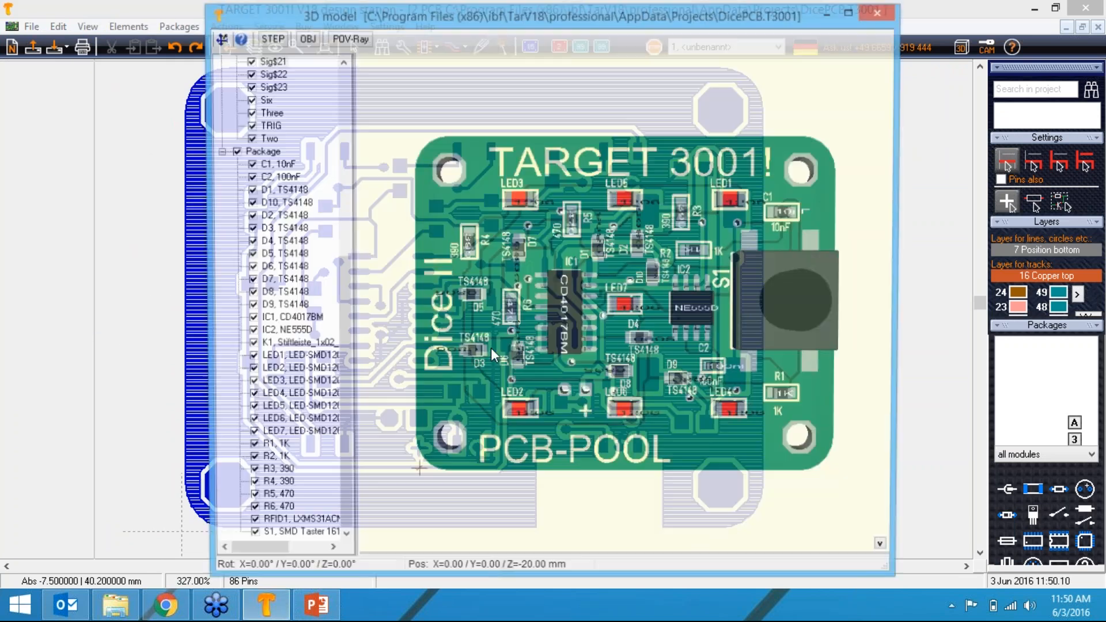
# Examine the dice board's 3D model from several angles and at different zoom levels.
pyautogui.moveTo(723, 407); pyautogui.dragTo(695, 389)
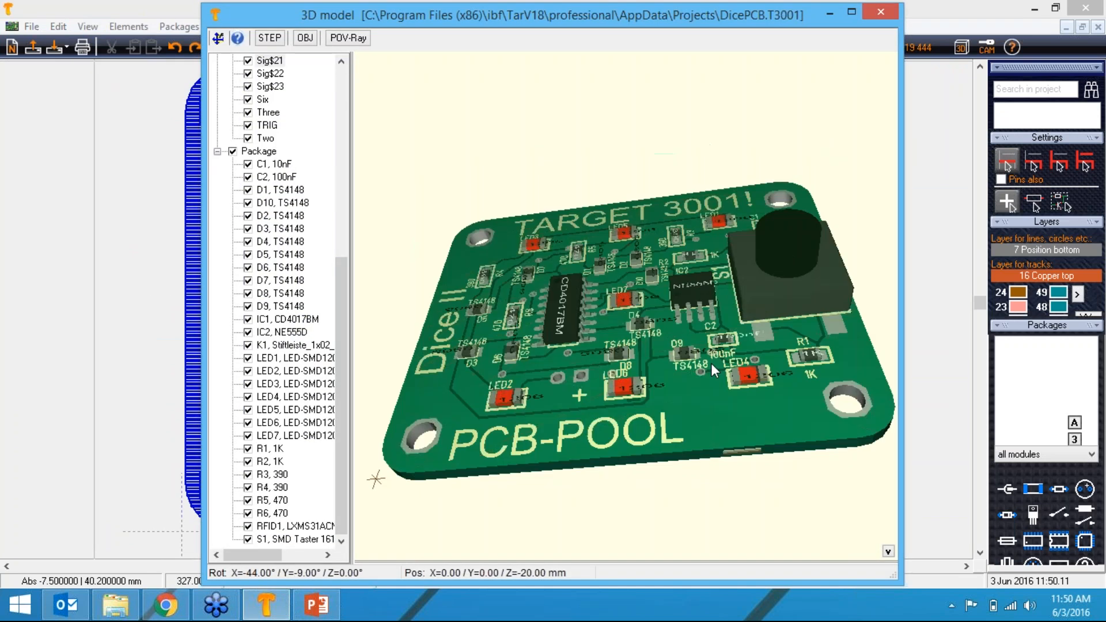
pyautogui.scroll(5, 708, 389)
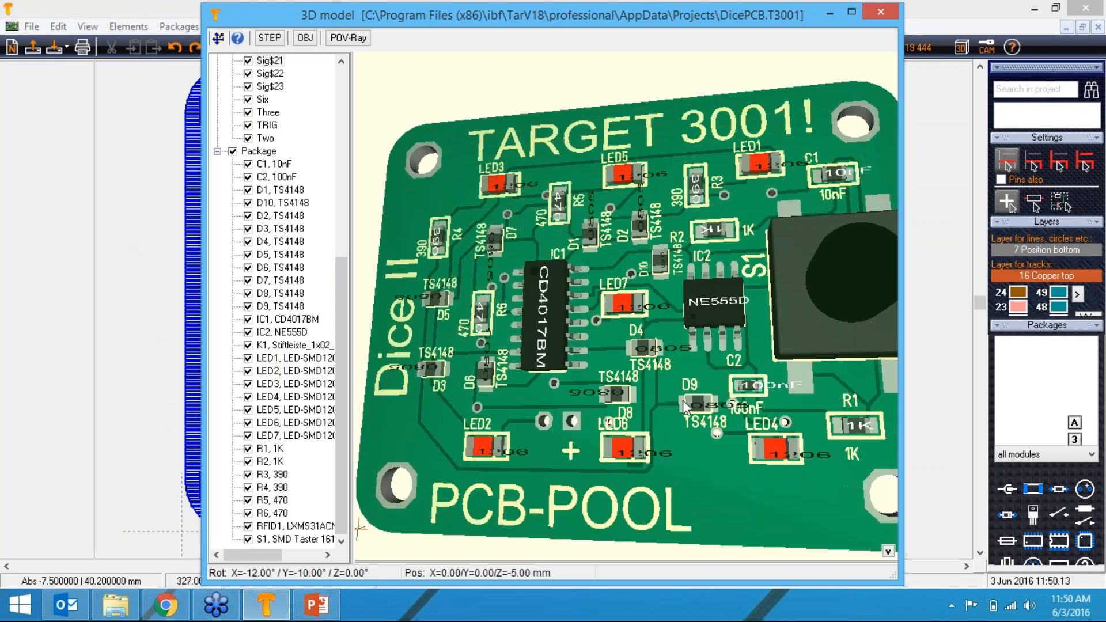
pyautogui.moveTo(724, 451)
pyautogui.mouseDown()
pyautogui.moveTo(742, 437)
pyautogui.moveTo(728, 458)
pyautogui.moveTo(741, 458)
pyautogui.mouseUp()
pyautogui.scroll(-4, 725, 443)
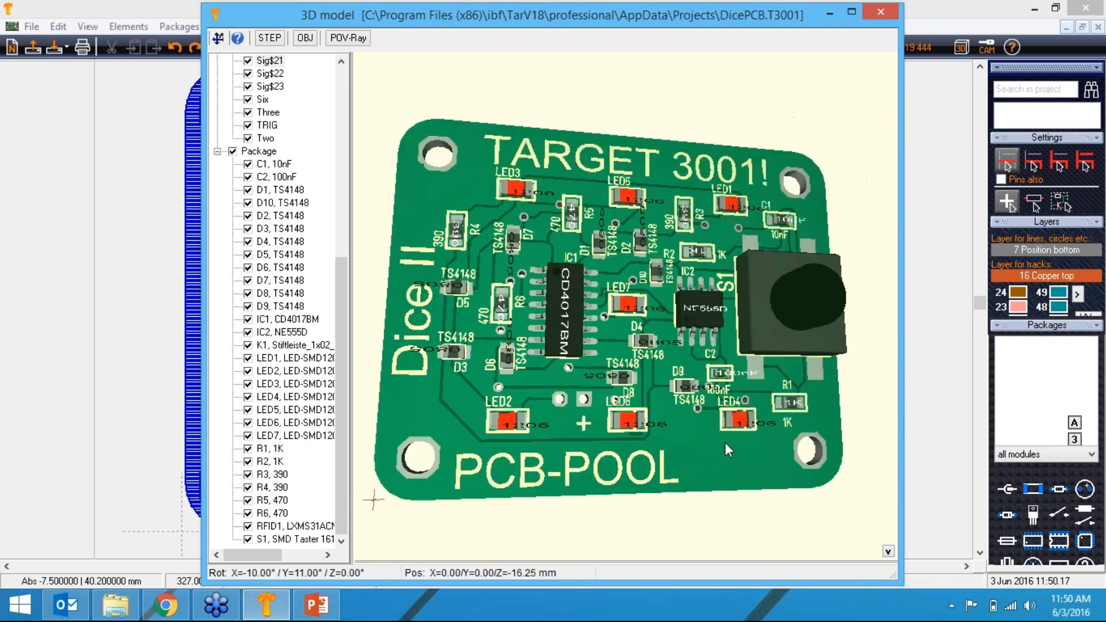
# Turn the dice board around in the 3D model and hide all component packages.
pyautogui.moveTo(724, 470); pyautogui.dragTo(698, 387)
pyautogui.scroll(3, 696, 389)
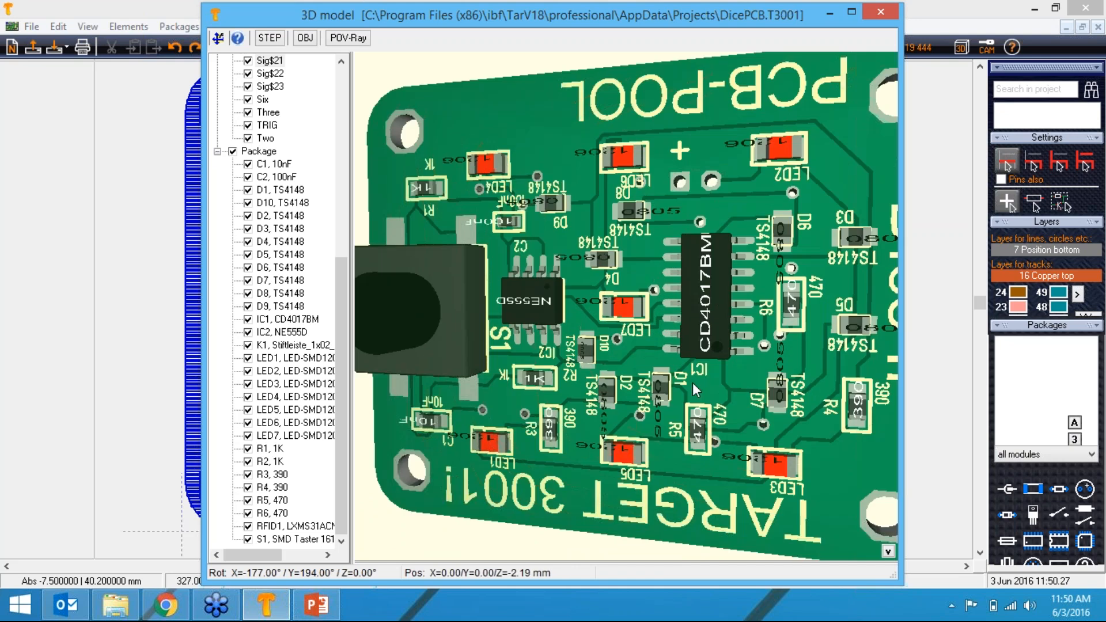
pyautogui.scroll(-2, 692, 383)
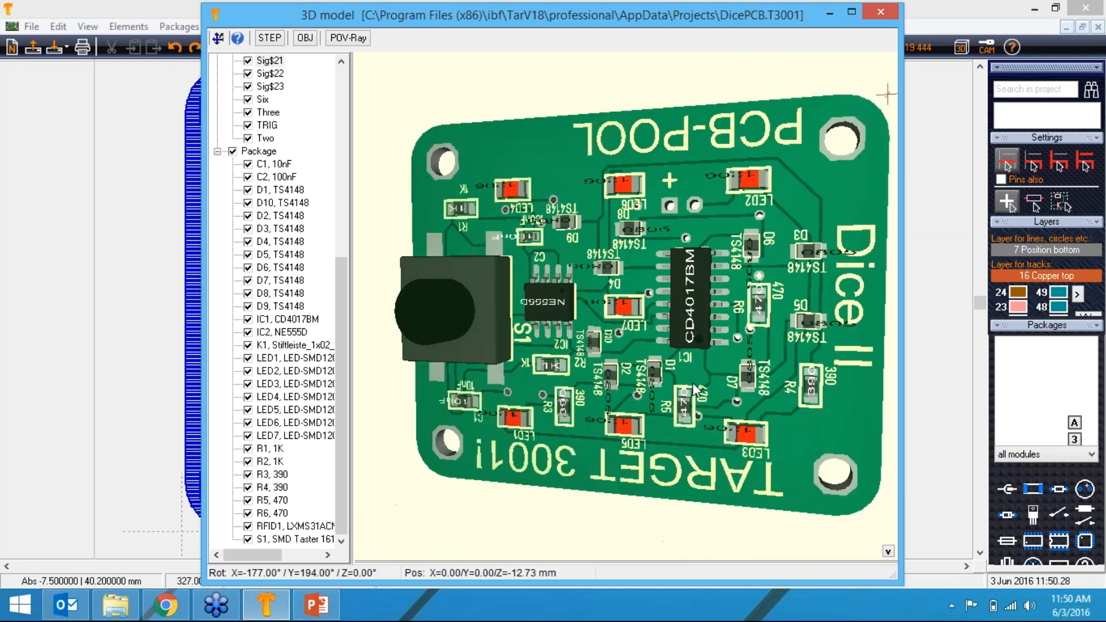
pyautogui.click(233, 151)
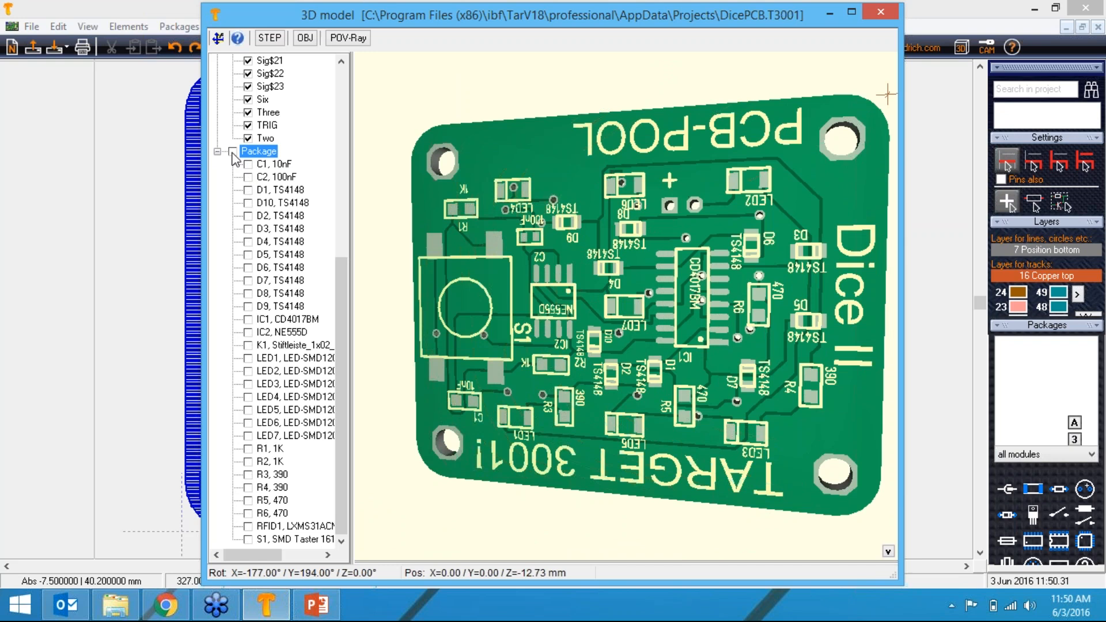
# Show the packages D2, D10, C2, D5, D7, K1 and R2 individually on the bare 3D board.
pyautogui.click(249, 216)
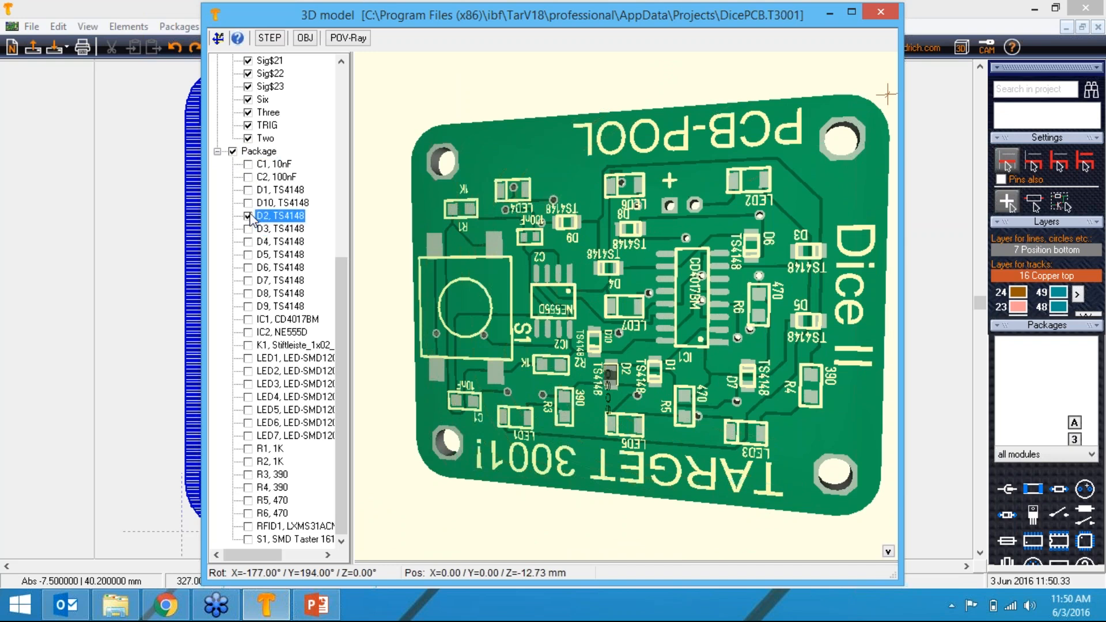
pyautogui.click(248, 203)
pyautogui.click(248, 177)
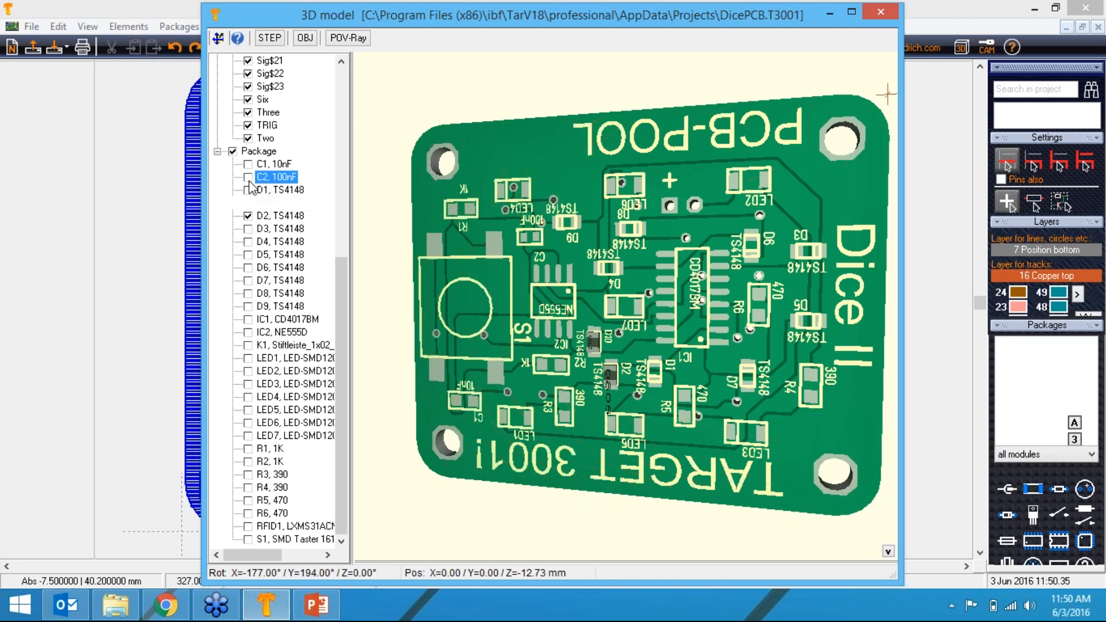
pyautogui.click(248, 255)
pyautogui.click(248, 281)
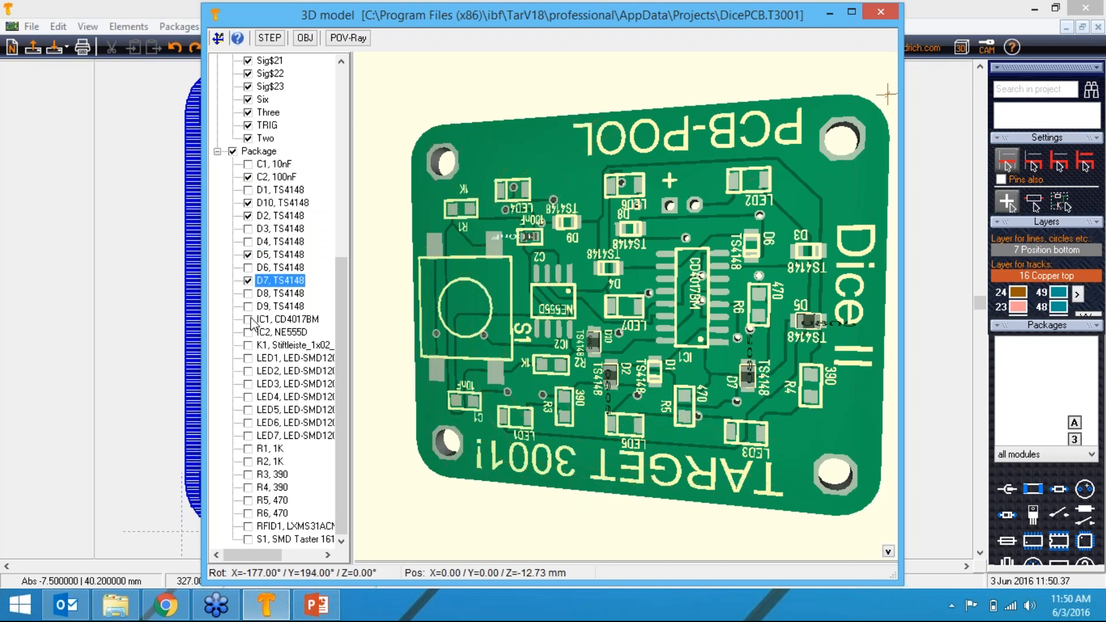
pyautogui.click(248, 345)
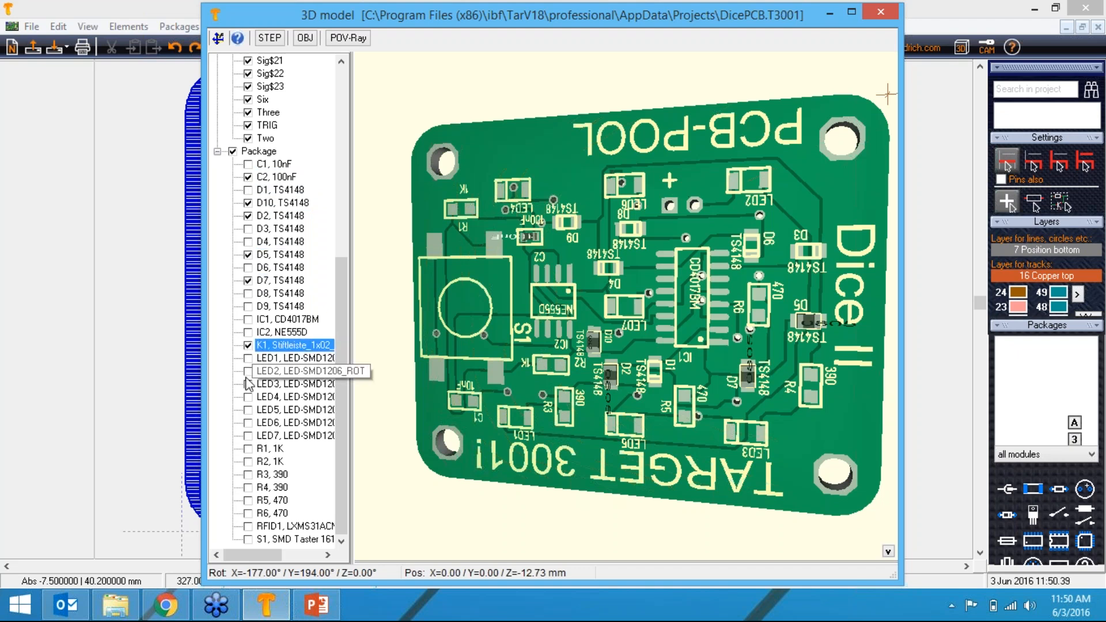
pyautogui.click(248, 373)
pyautogui.click(247, 373)
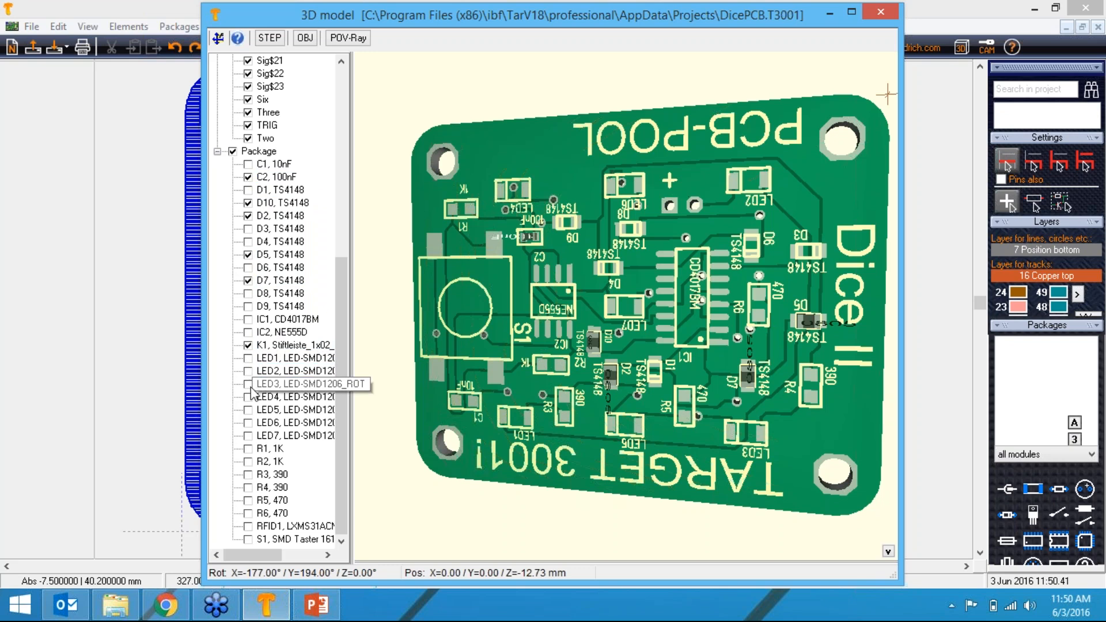
pyautogui.click(252, 462)
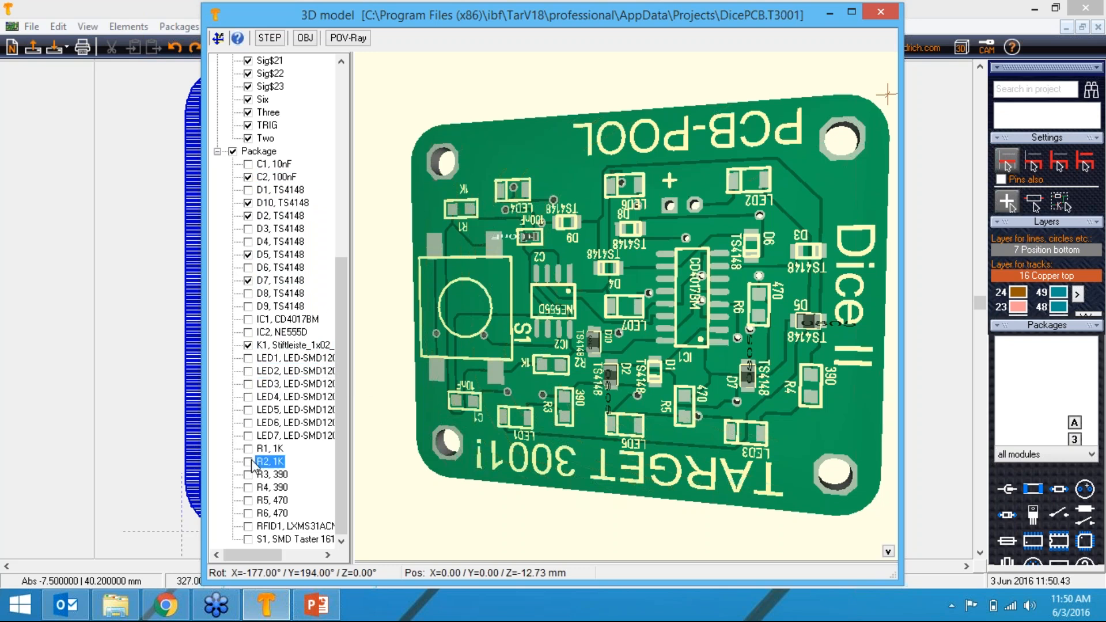
# Hide all packages again and view the bare board's upright top side up close.
pyautogui.click(232, 152)
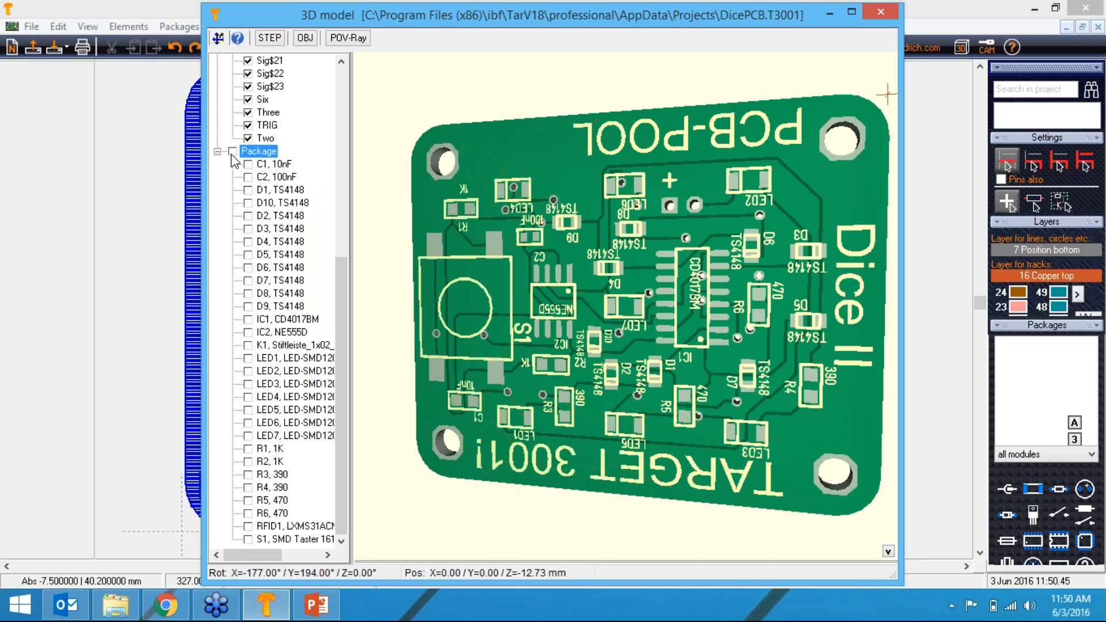
pyautogui.moveTo(512, 232); pyautogui.dragTo(471, 333)
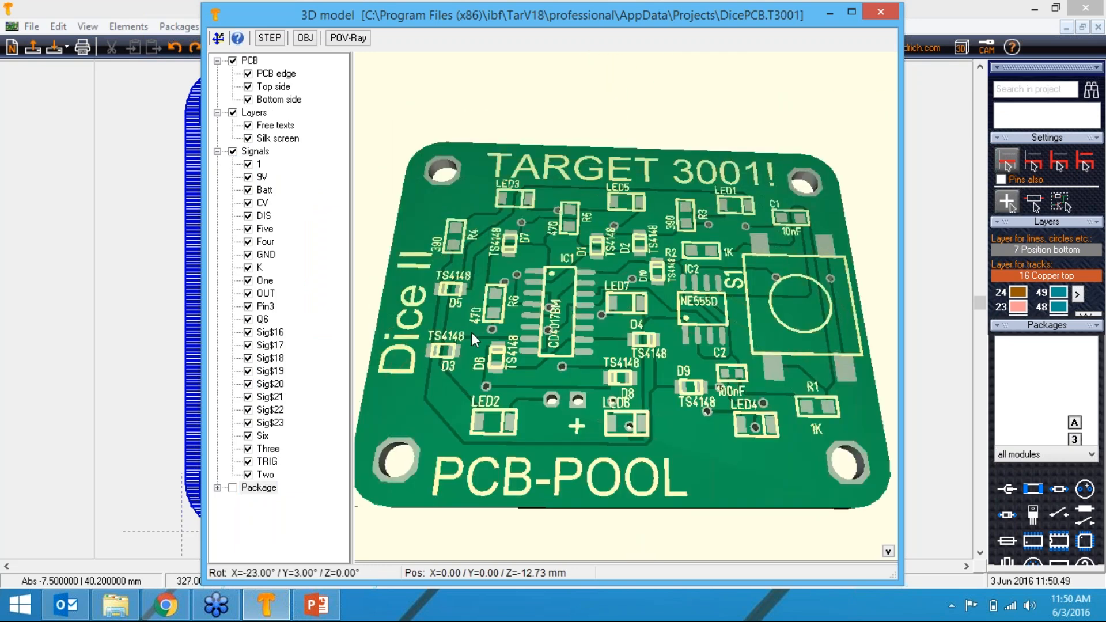
pyautogui.scroll(3, 466, 334)
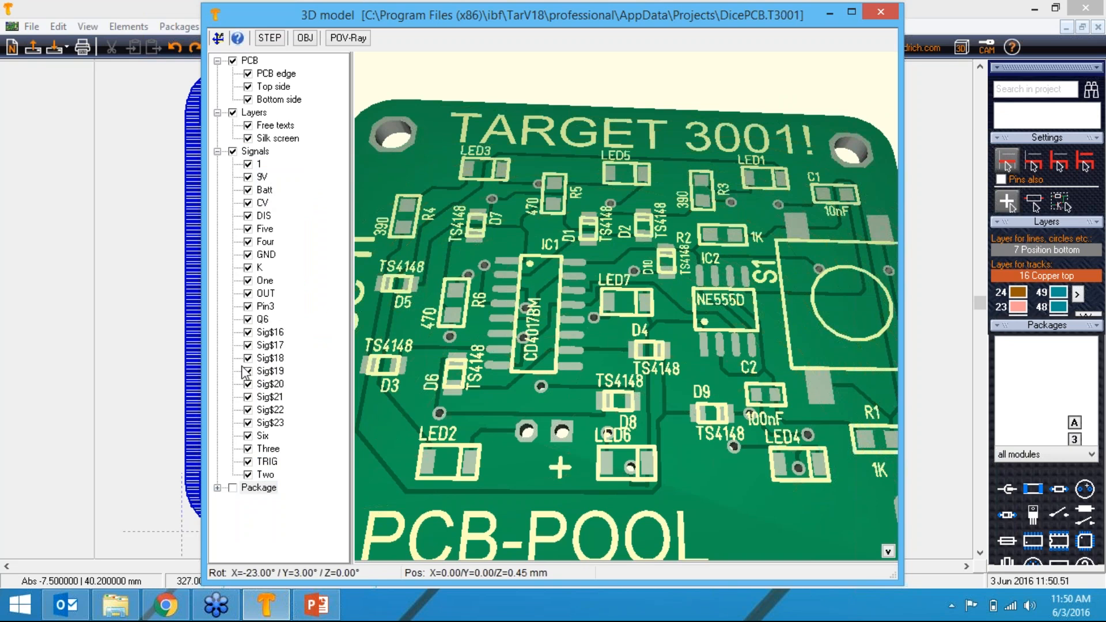
# Show all component packages again, view the populated board from above, and close the 3D model.
pyautogui.click(233, 488)
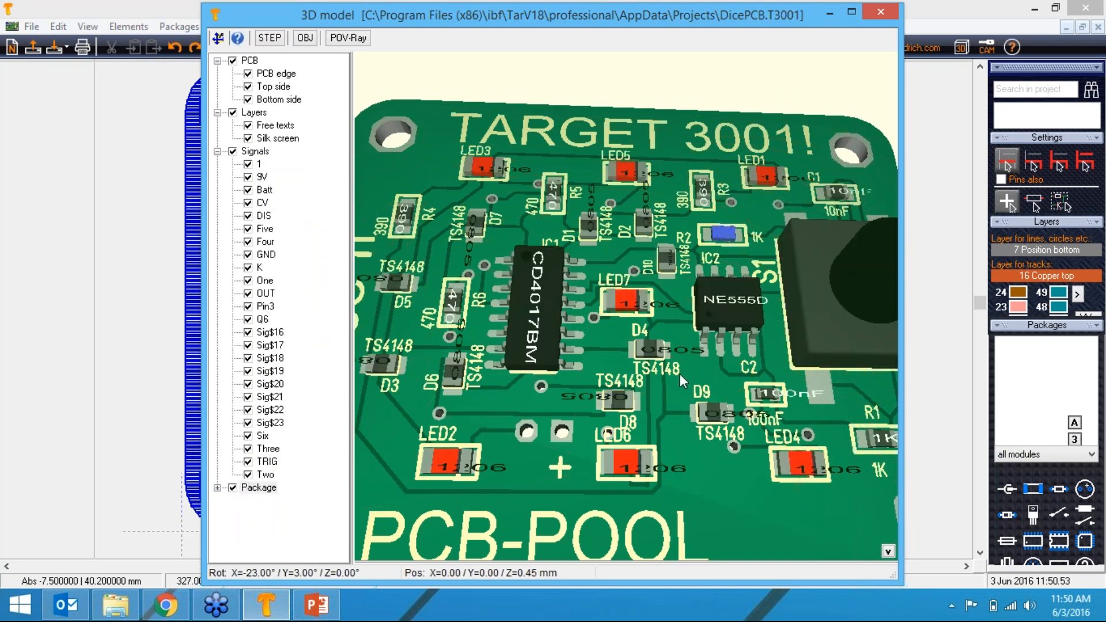
pyautogui.moveTo(681, 377); pyautogui.dragTo(683, 403)
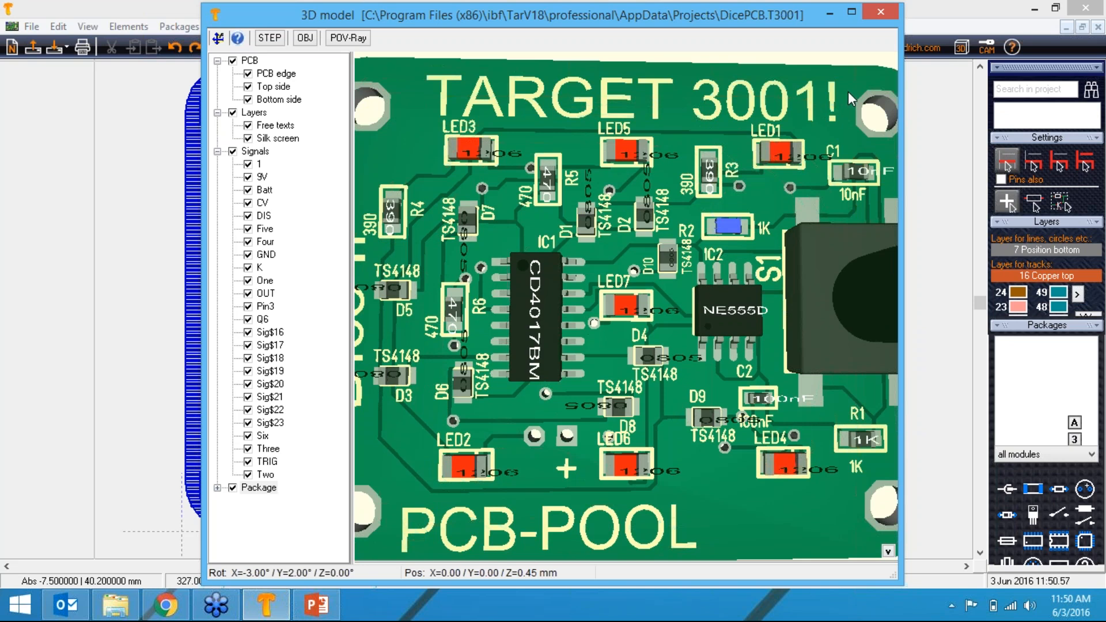
pyautogui.click(881, 14)
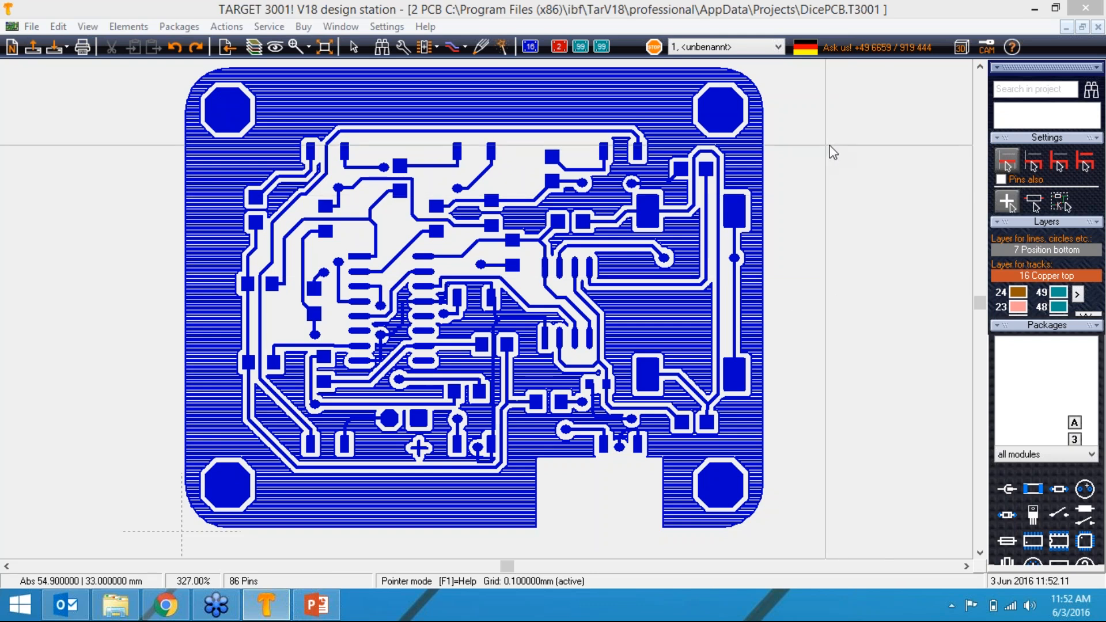
# Close the dice PCB layout window and open the project universal_uta_biquad.T3001 from the Project folder.
pyautogui.click(1098, 27)
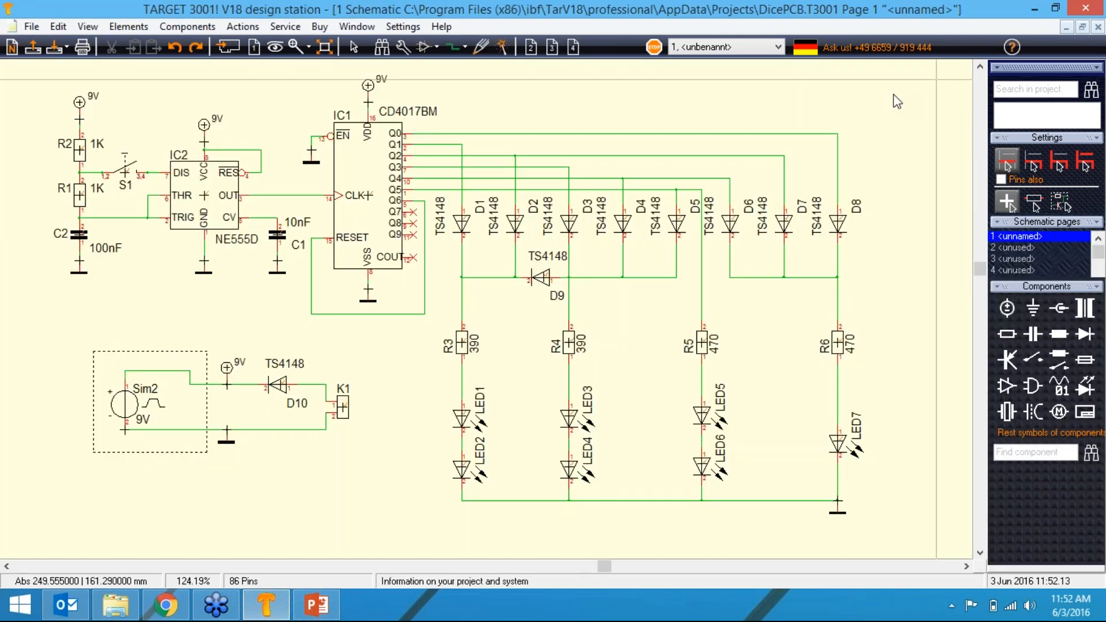
pyautogui.click(34, 27)
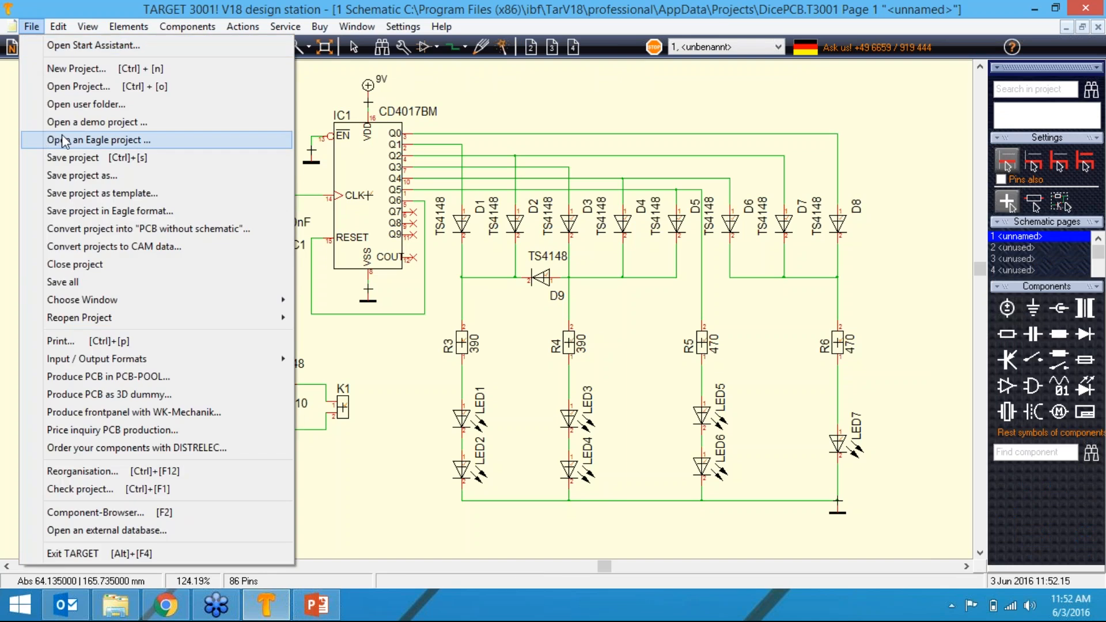
pyautogui.click(78, 87)
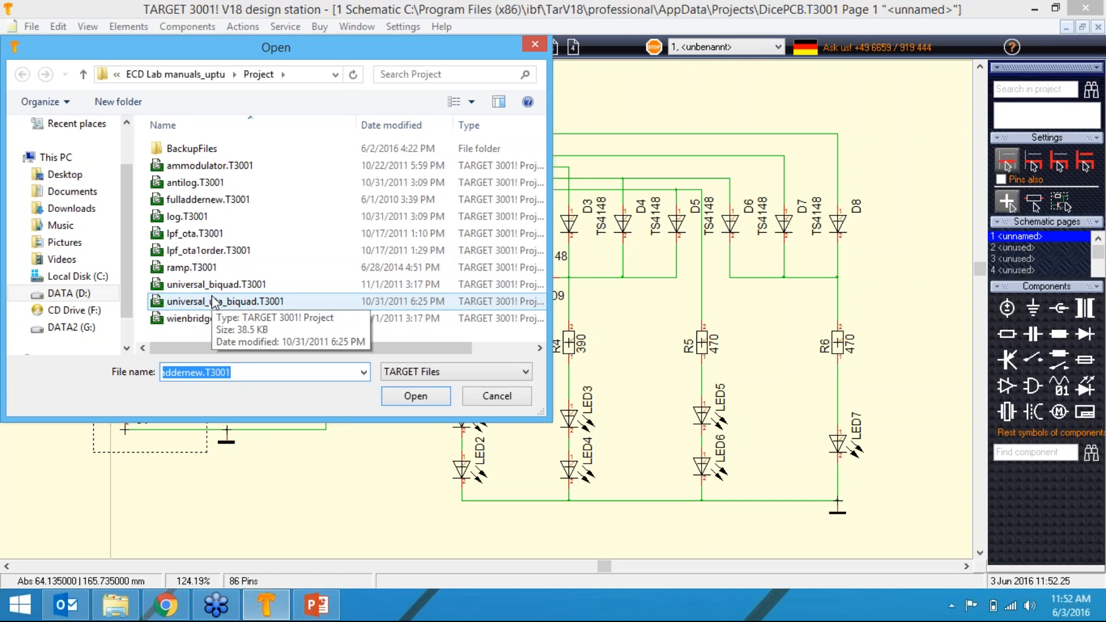
pyautogui.click(211, 320)
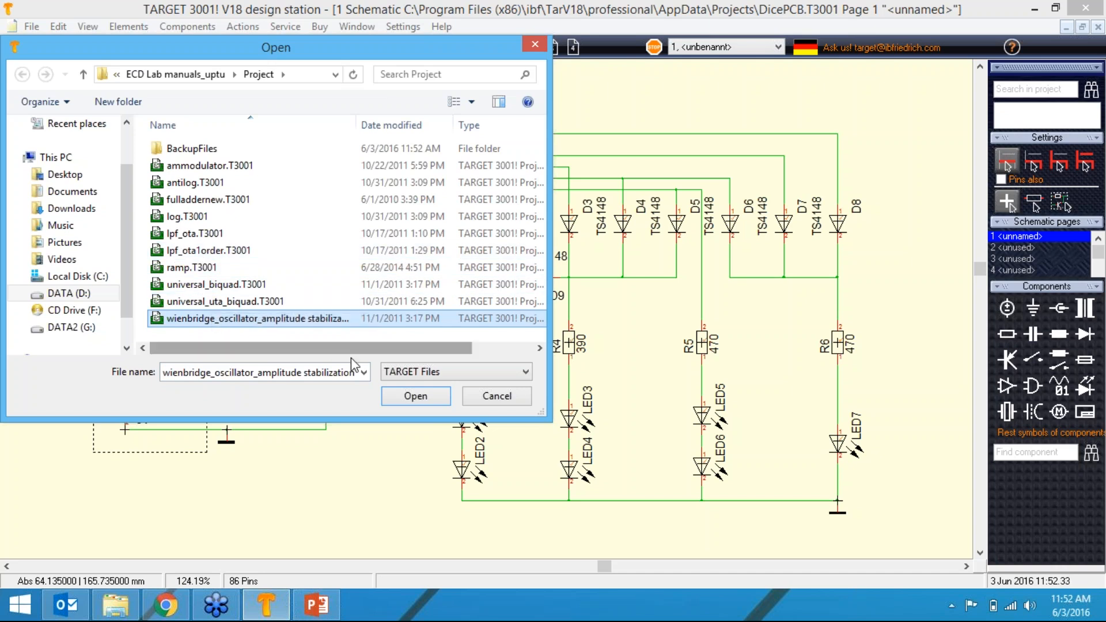
pyautogui.click(263, 304)
pyautogui.click(416, 396)
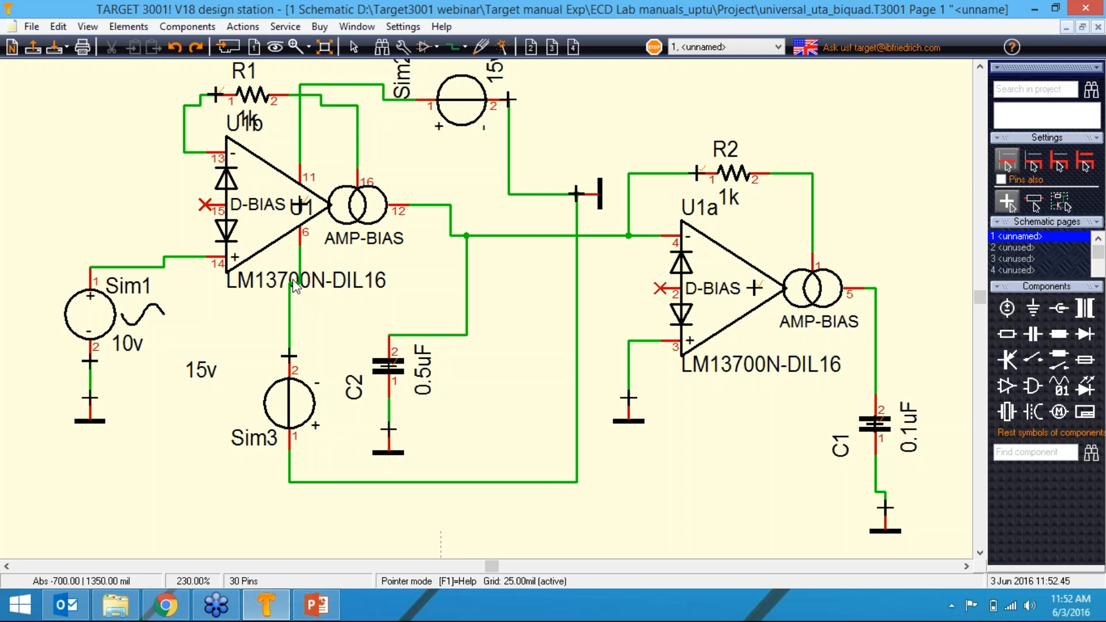
# Open the component browser and list the components in the Operational amplifier (OpAmp) subcategory.
pyautogui.click(425, 49)
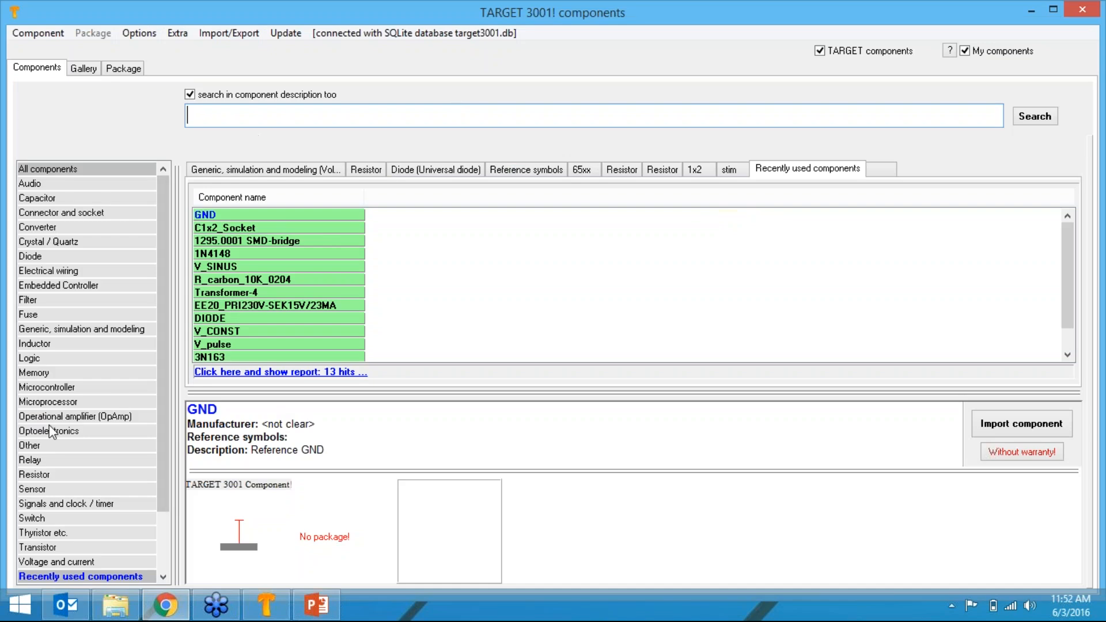
pyautogui.click(23, 419)
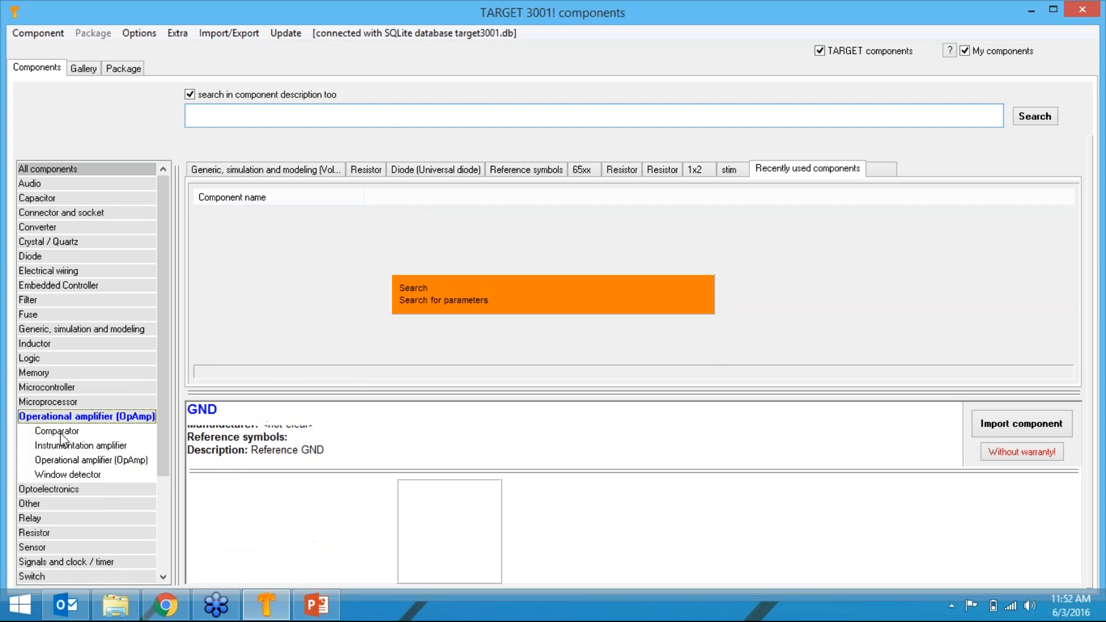
pyautogui.click(112, 461)
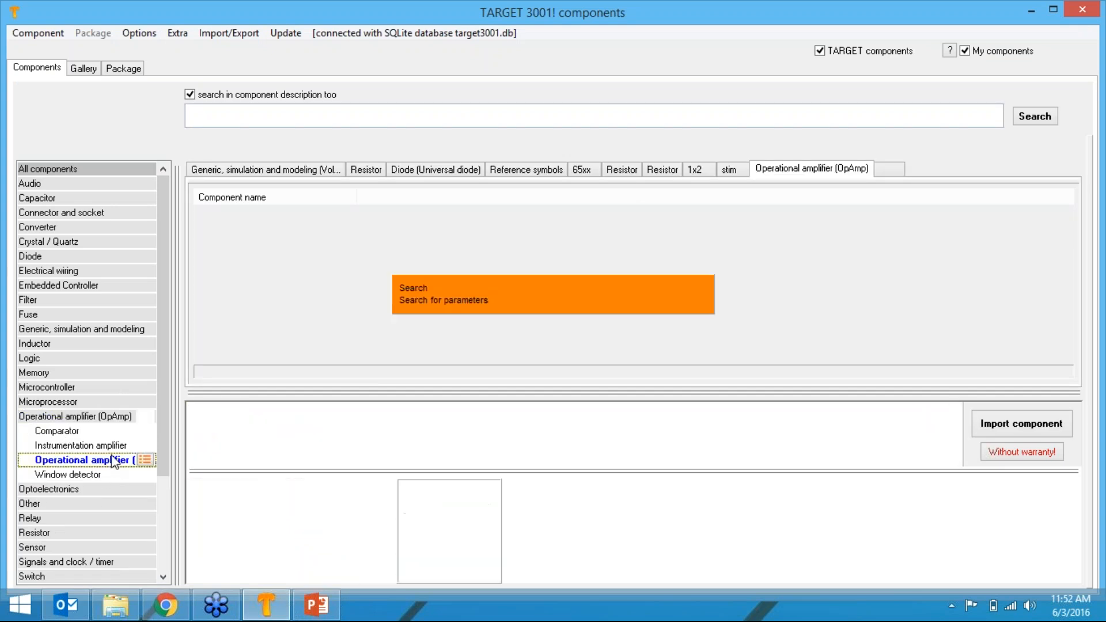
# Preview several operational amplifiers, including AD822AR, AD844AN and AD826AR, and close the component browser without importing any.
pyautogui.scroll(-5, 230, 288)
pyautogui.scroll(-10, 228, 325)
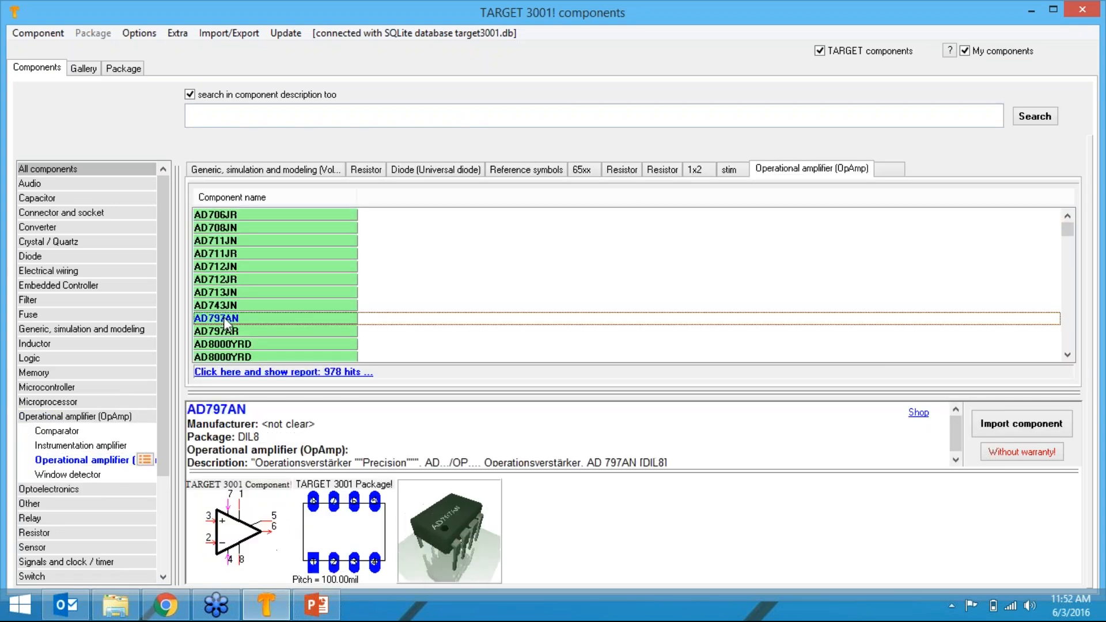
pyautogui.scroll(-1, 229, 319)
pyautogui.click(235, 320)
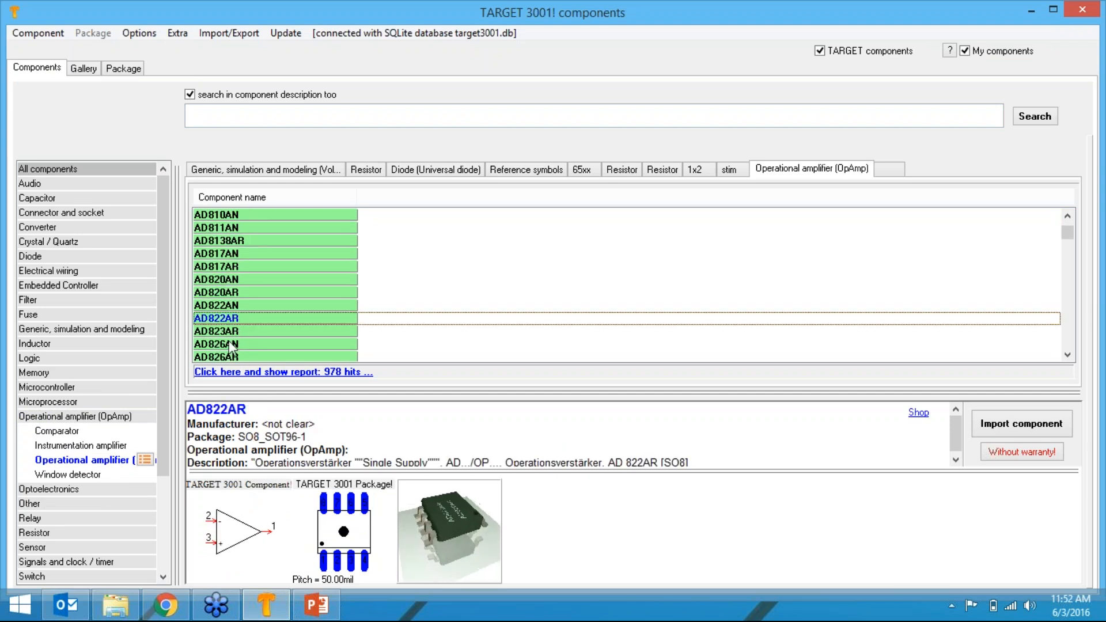
pyautogui.click(230, 344)
pyautogui.scroll(-2, 231, 345)
pyautogui.click(230, 344)
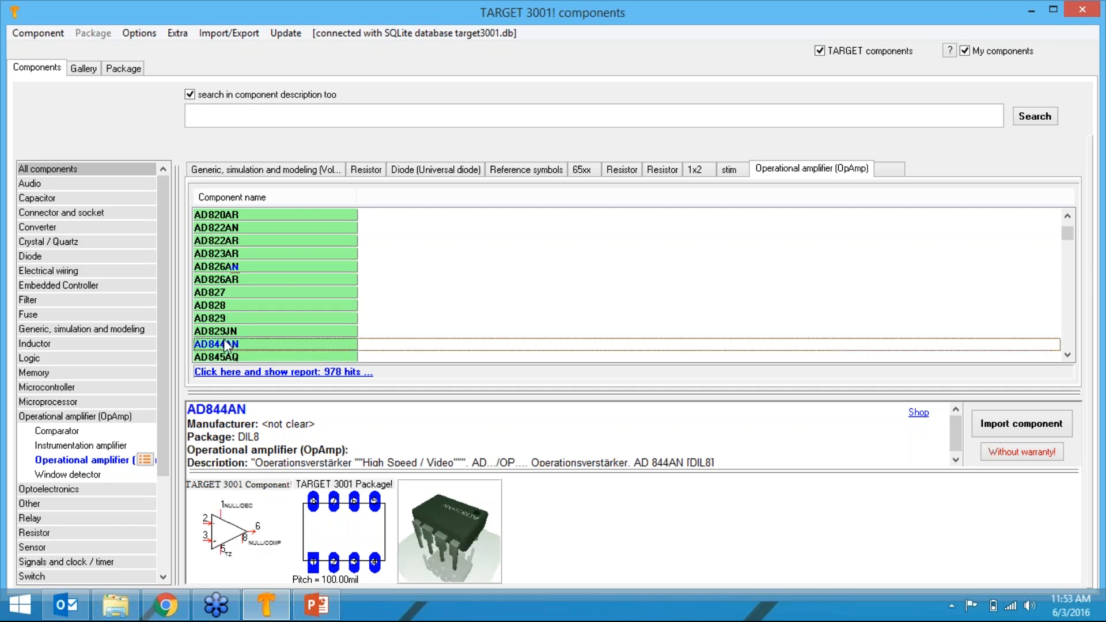
pyautogui.click(230, 279)
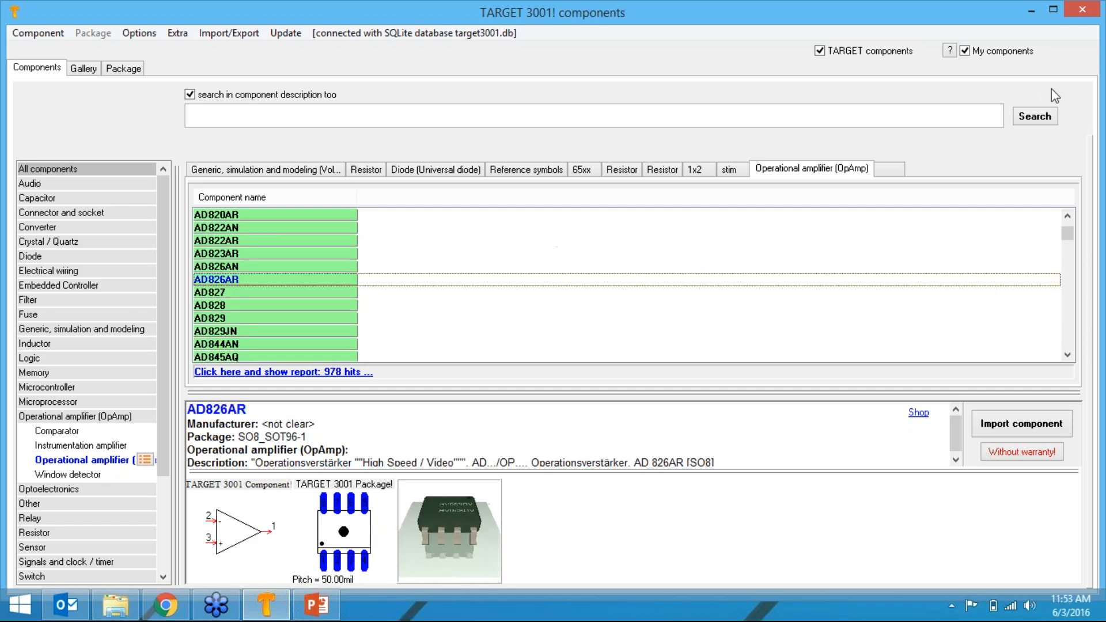
pyautogui.click(1080, 13)
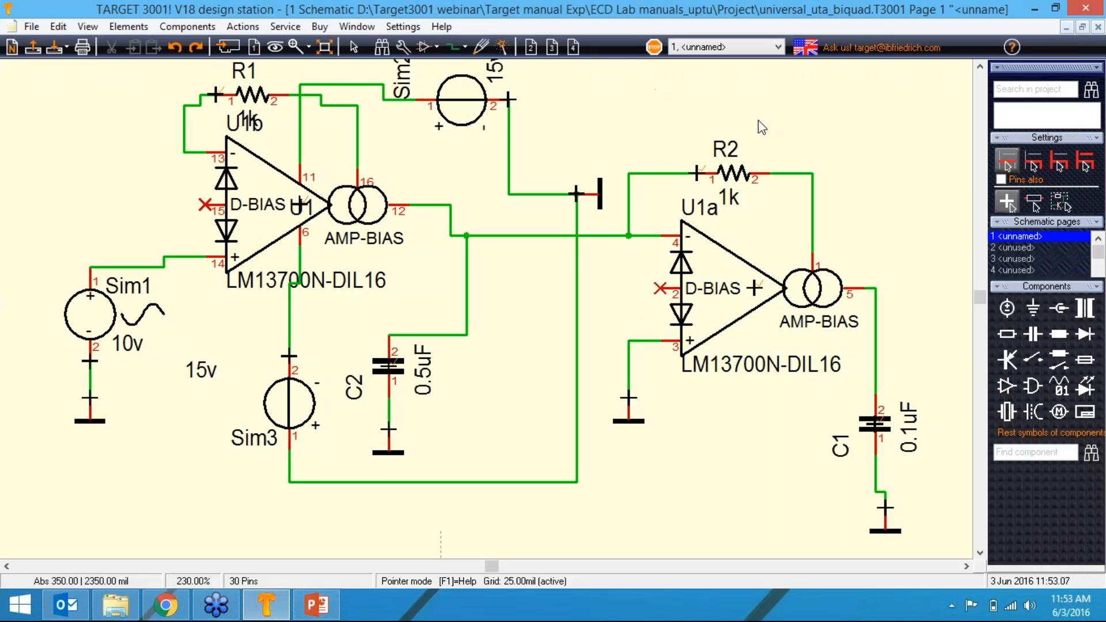
# Create Target.Cir for the biquad circuit with AC-Analysis and Probe (Save) enabled, and start the simulation.
pyautogui.click(502, 47)
pyautogui.click(508, 178)
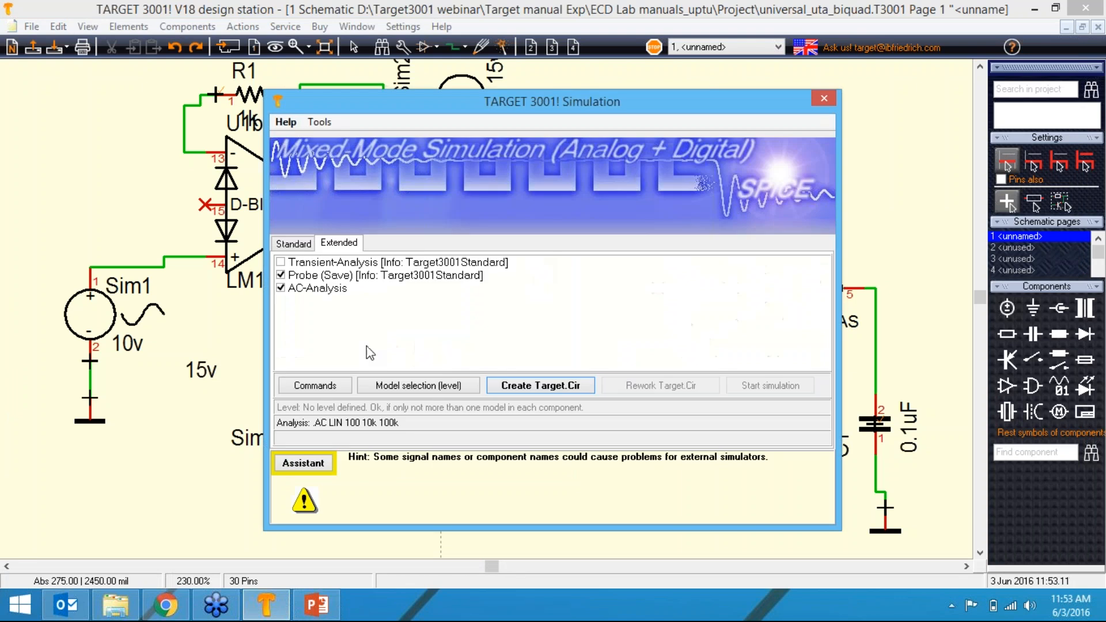
pyautogui.click(502, 386)
pyautogui.click(728, 386)
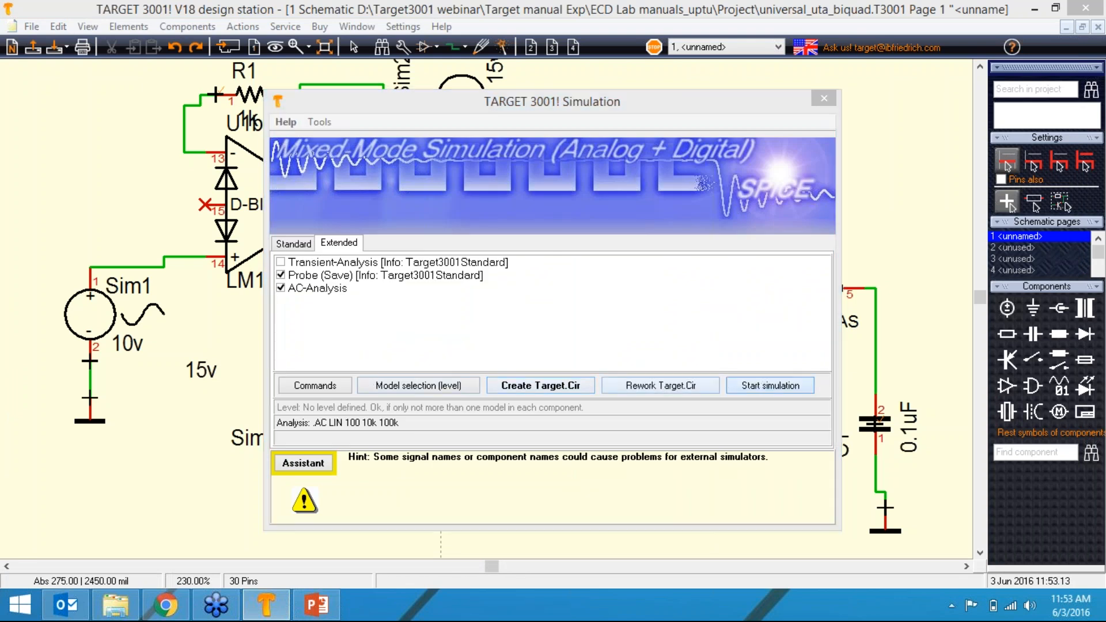
# Display the V(in) and V(OUT) graphs in the oscilloscope, and close the oscilloscope and simulation windows.
pyautogui.click(447, 163)
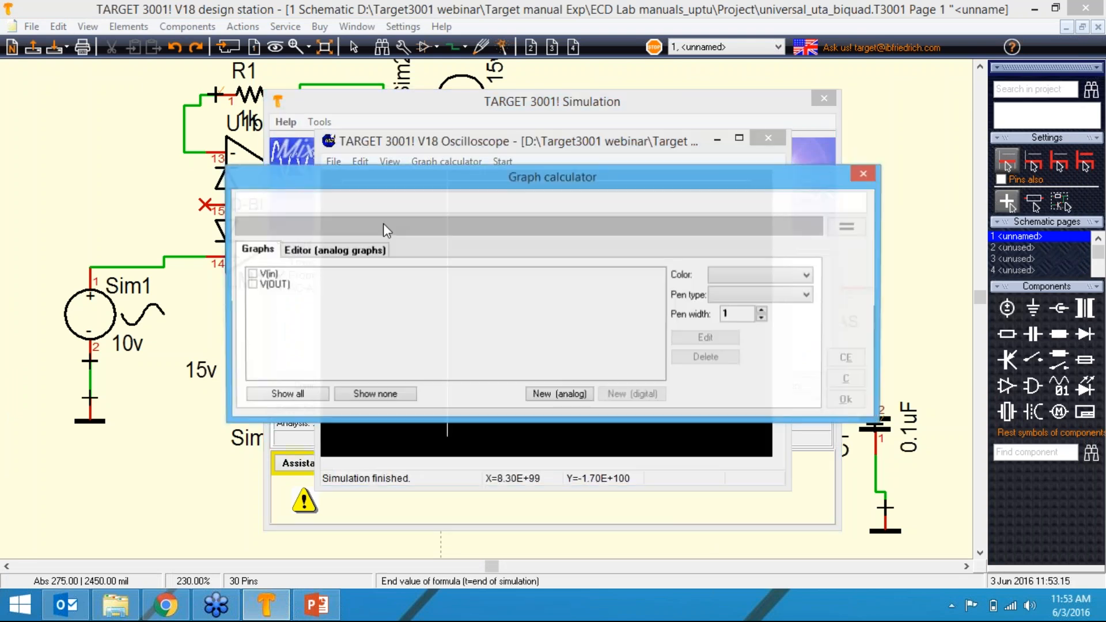
pyautogui.click(251, 275)
pyautogui.click(252, 284)
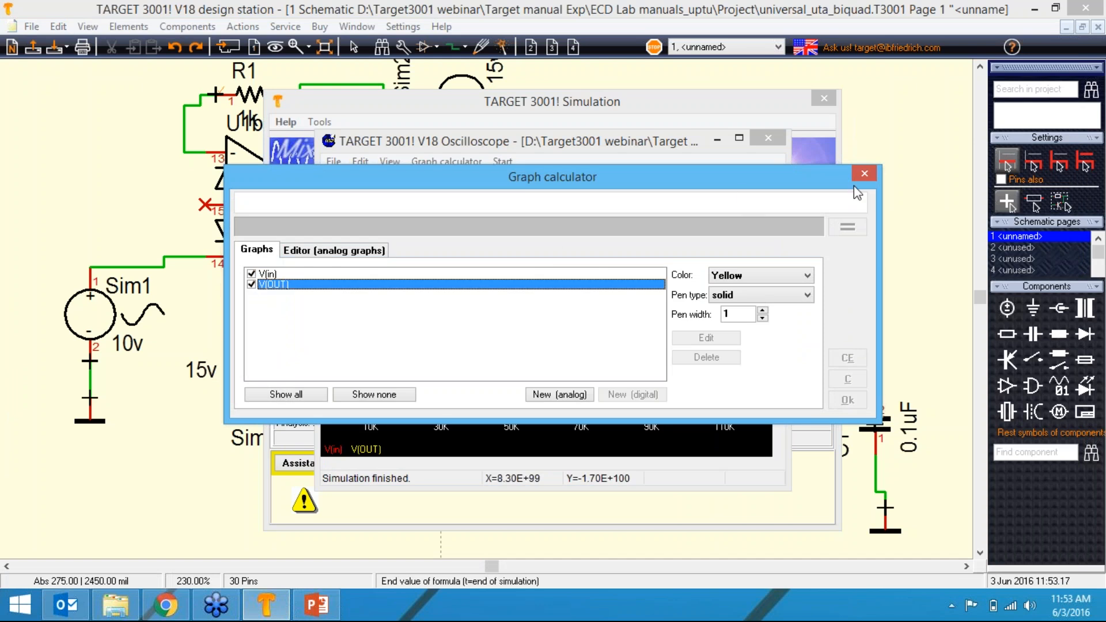
pyautogui.click(864, 174)
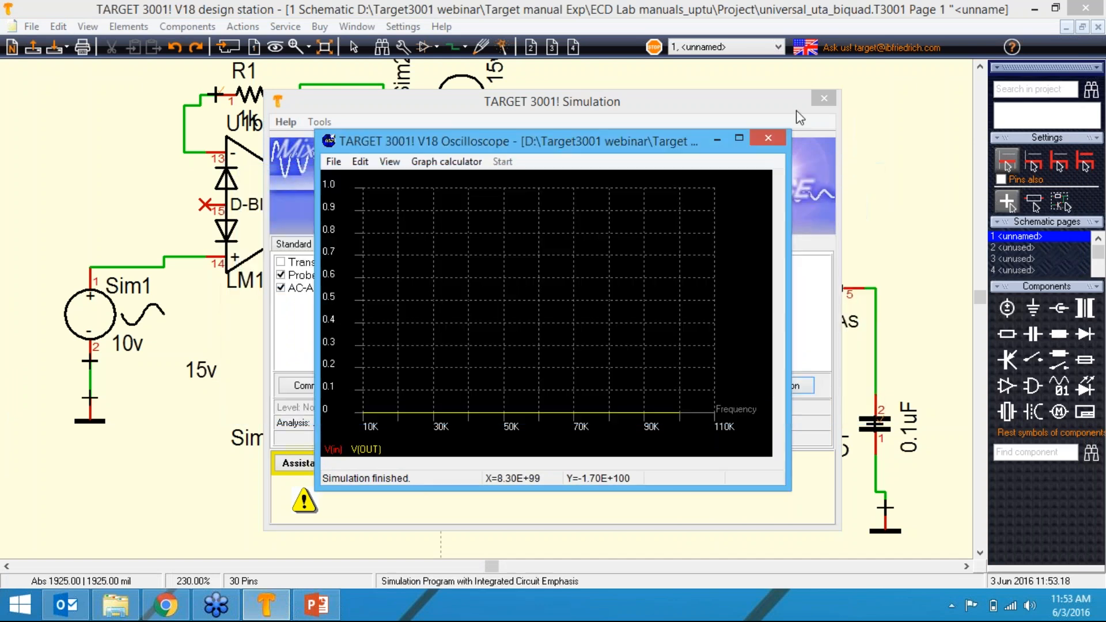
pyautogui.click(780, 135)
pyautogui.click(824, 98)
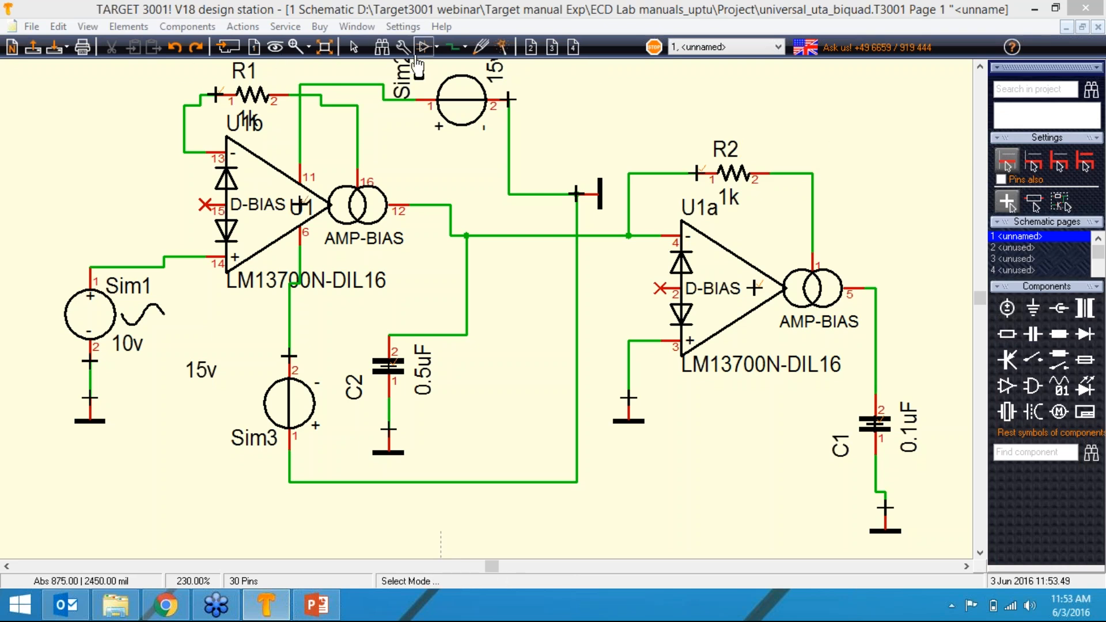
# Open the component browser and list the Microcontroller category's Atmel, Other Microcontroller and PIC subcategories in turn.
pyautogui.click(228, 46)
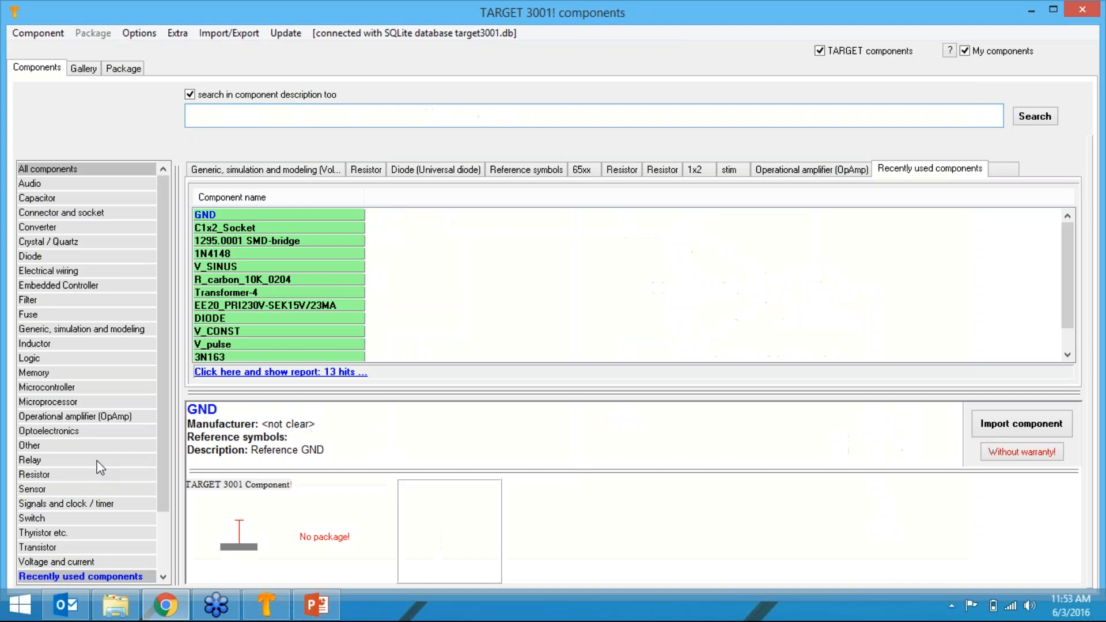
pyautogui.scroll(-1, 165, 395)
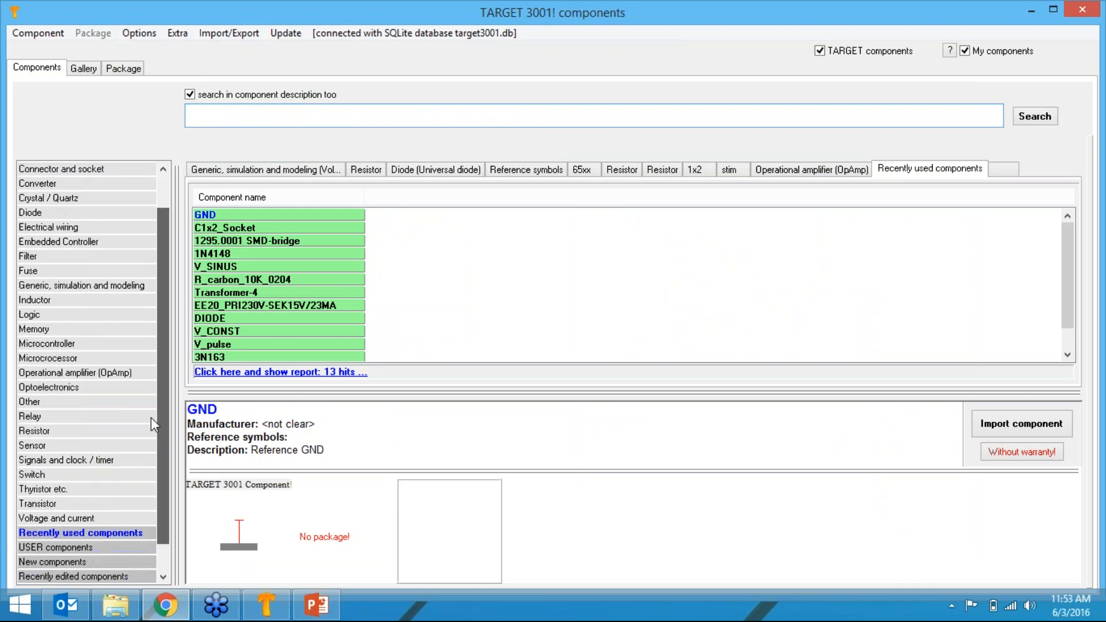
pyautogui.click(60, 342)
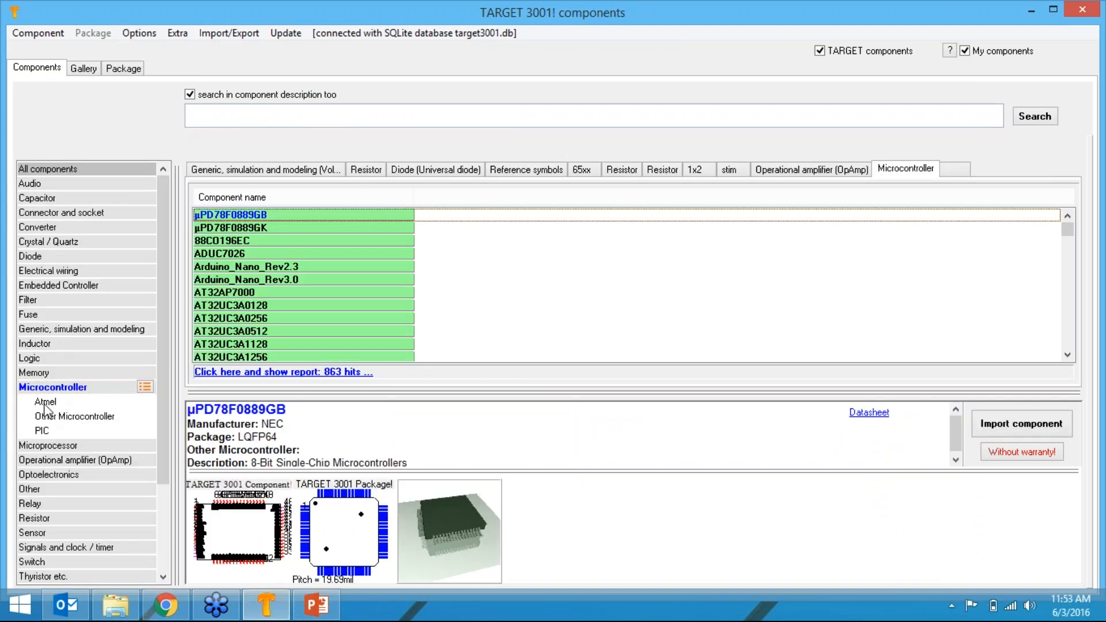
pyautogui.click(46, 403)
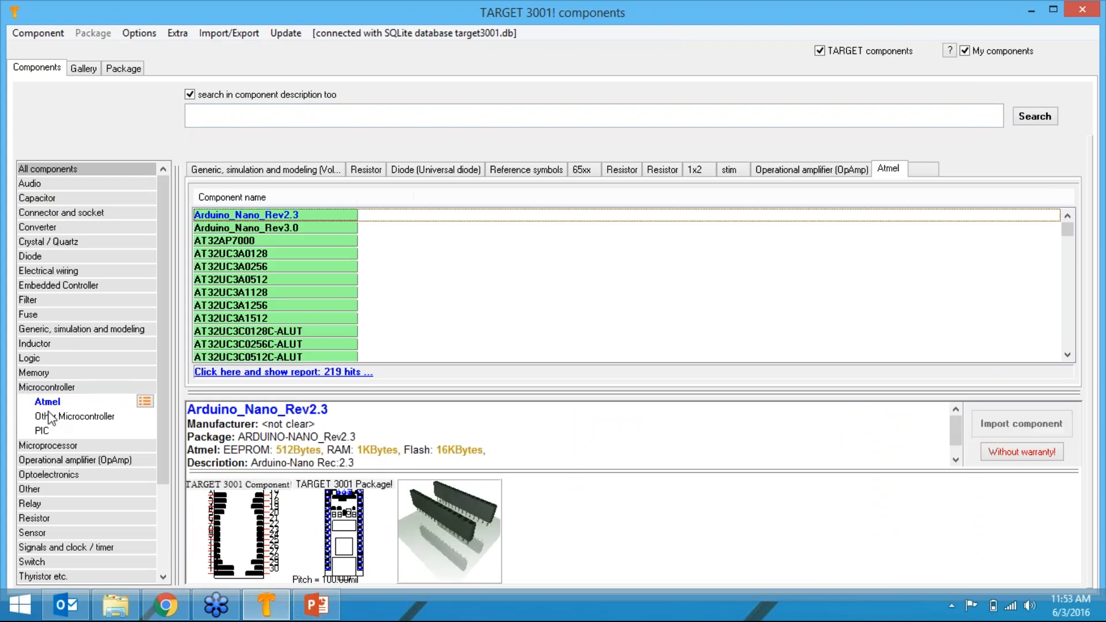
pyautogui.click(54, 417)
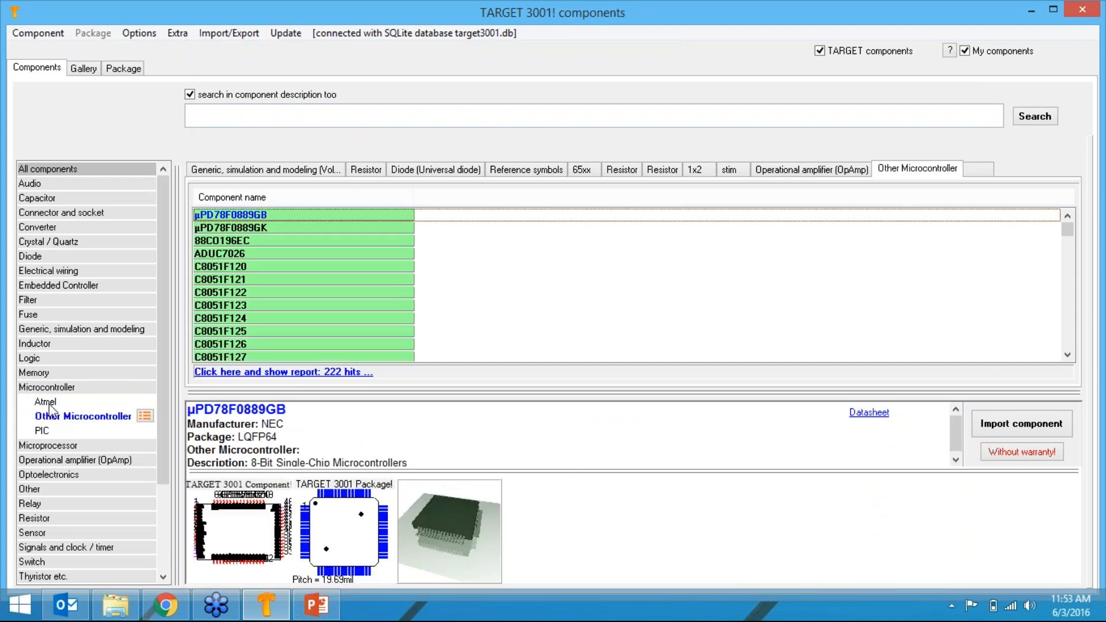
pyautogui.click(43, 432)
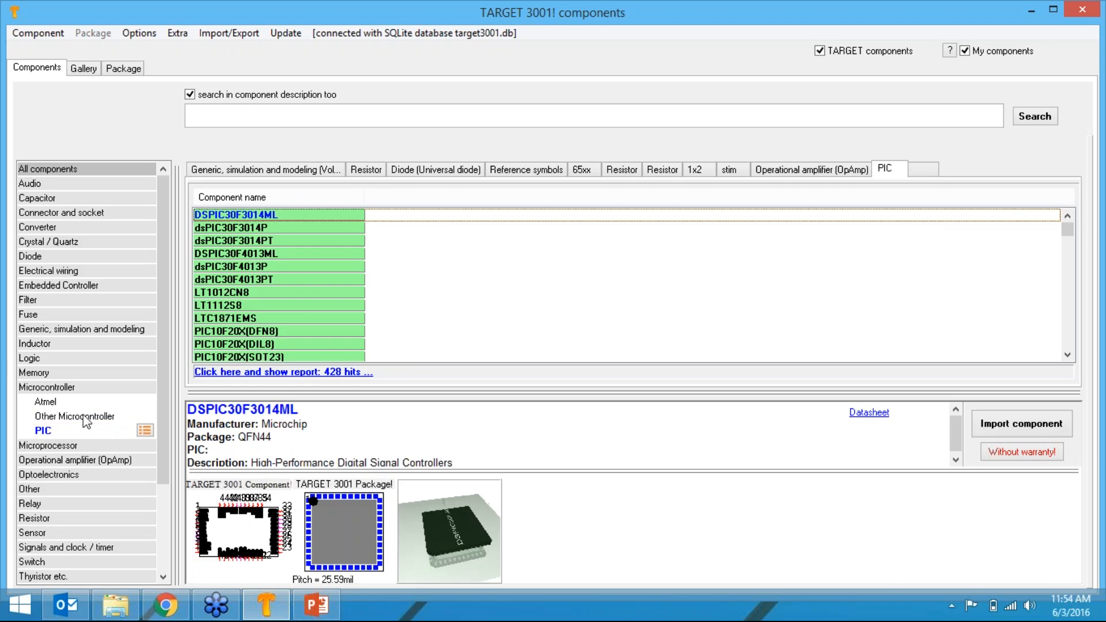
# Preview several PIC entries, including LTC1871EMS, LT1112S8 and DSPIC30F4013ML, and close the component browser without importing any.
pyautogui.click(227, 321)
pyautogui.click(230, 306)
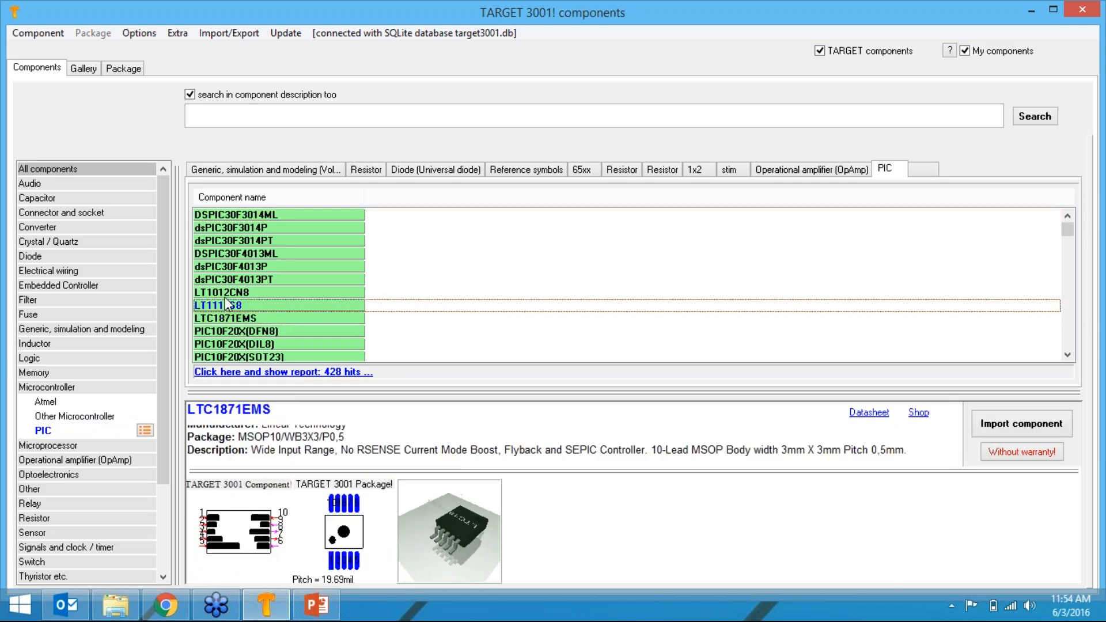
pyautogui.click(233, 280)
pyautogui.click(235, 255)
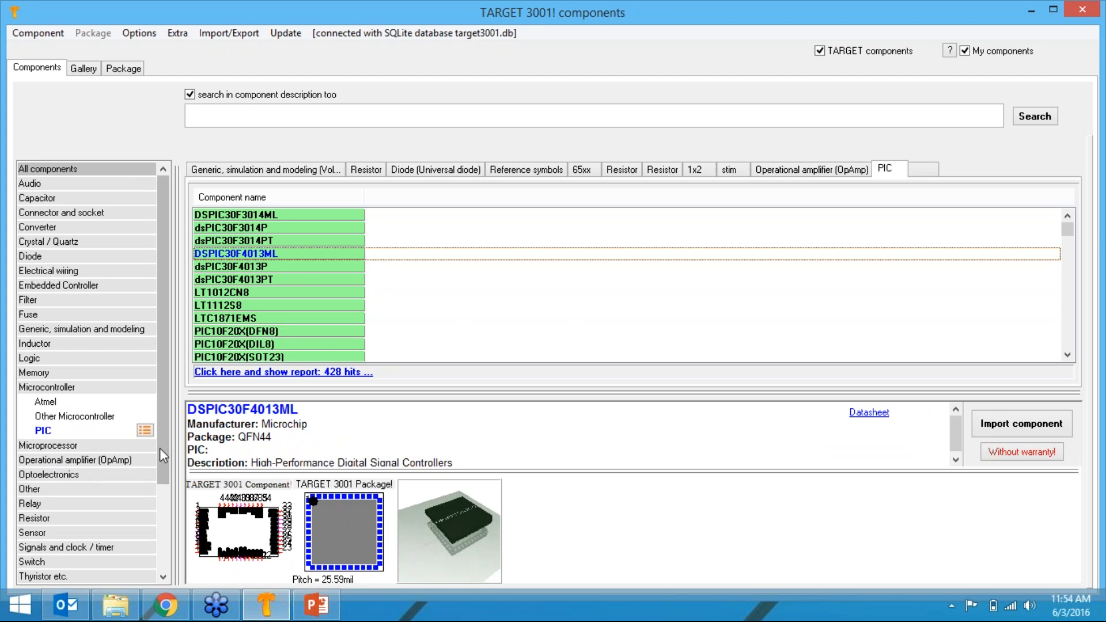
pyautogui.moveTo(165, 450)
pyautogui.mouseDown()
pyautogui.moveTo(157, 500)
pyautogui.moveTo(157, 433)
pyautogui.mouseUp()
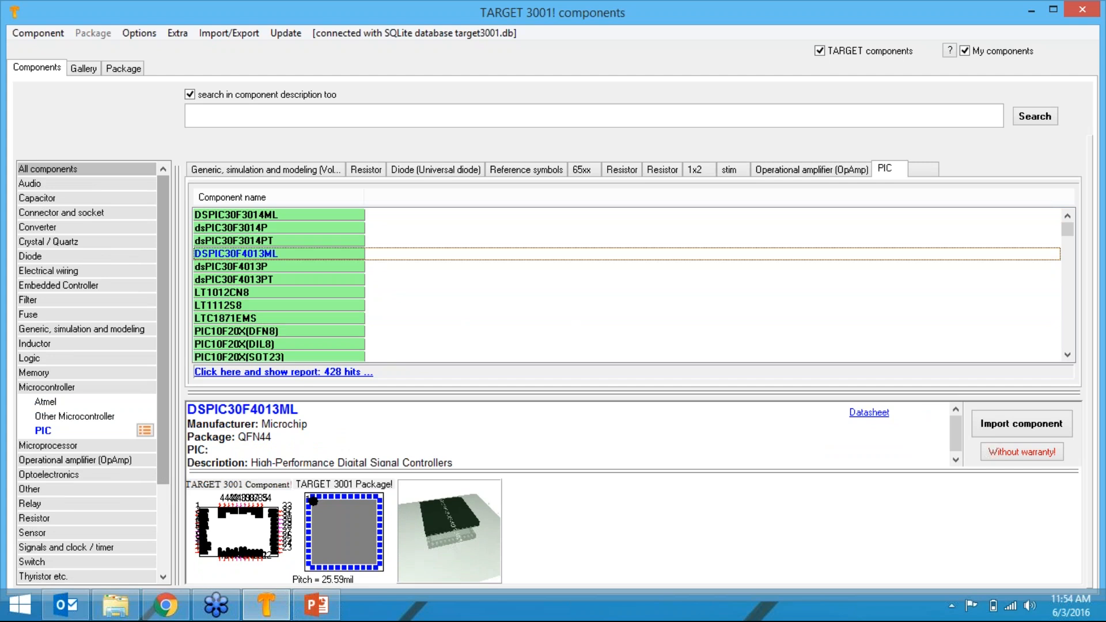
pyautogui.click(1077, 254)
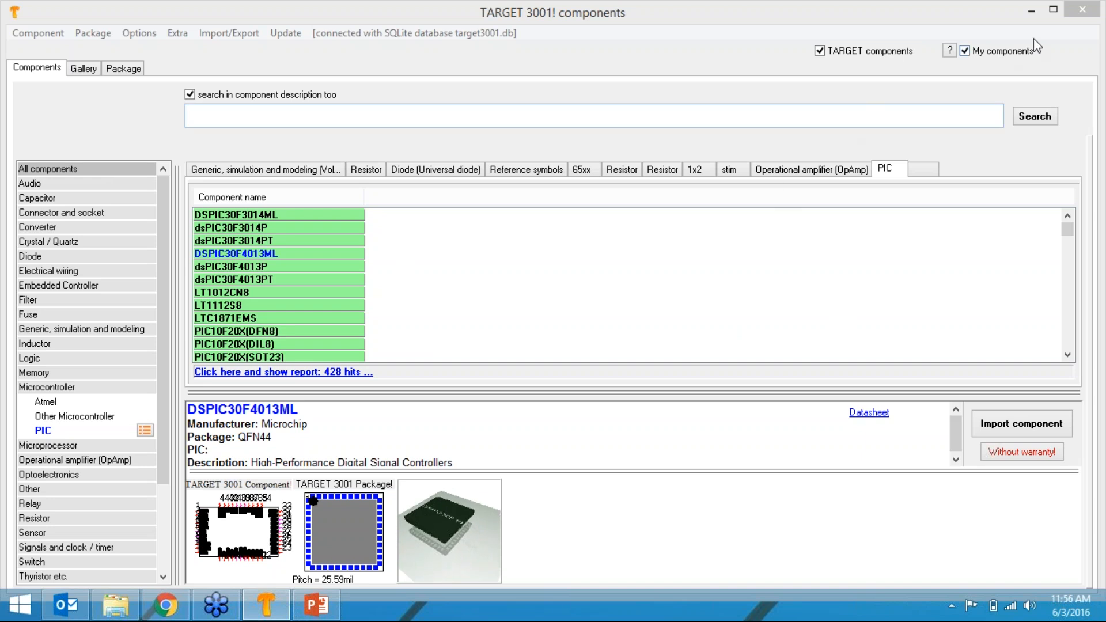
pyautogui.click(1082, 10)
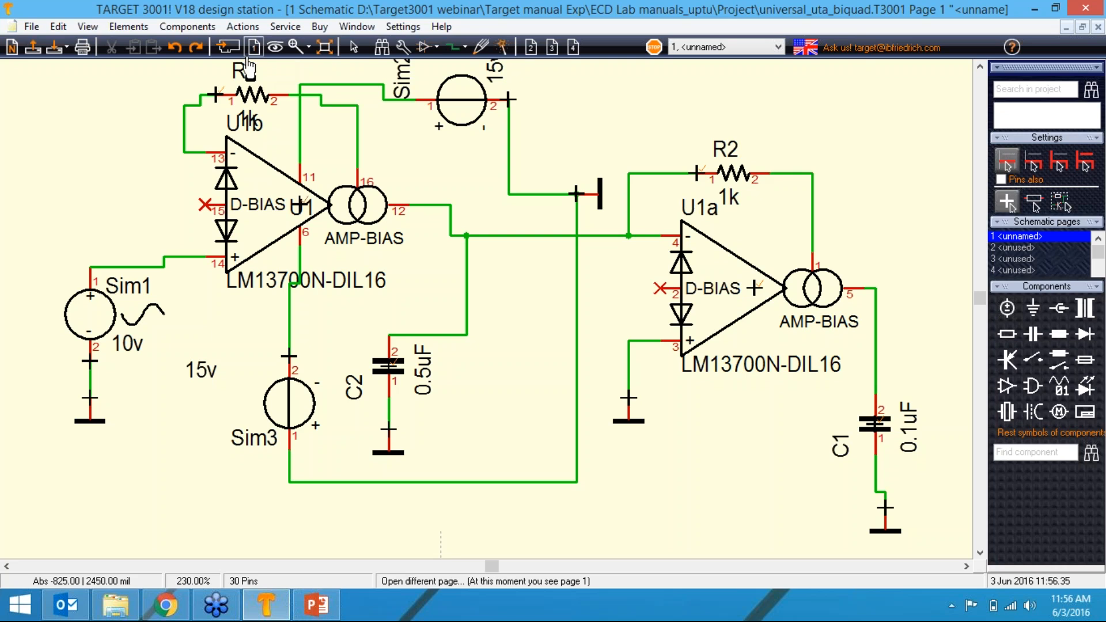
# Switch to the biquad project's PCB view and open the isolation milling settings for engraving insulation channels.
pyautogui.click(228, 47)
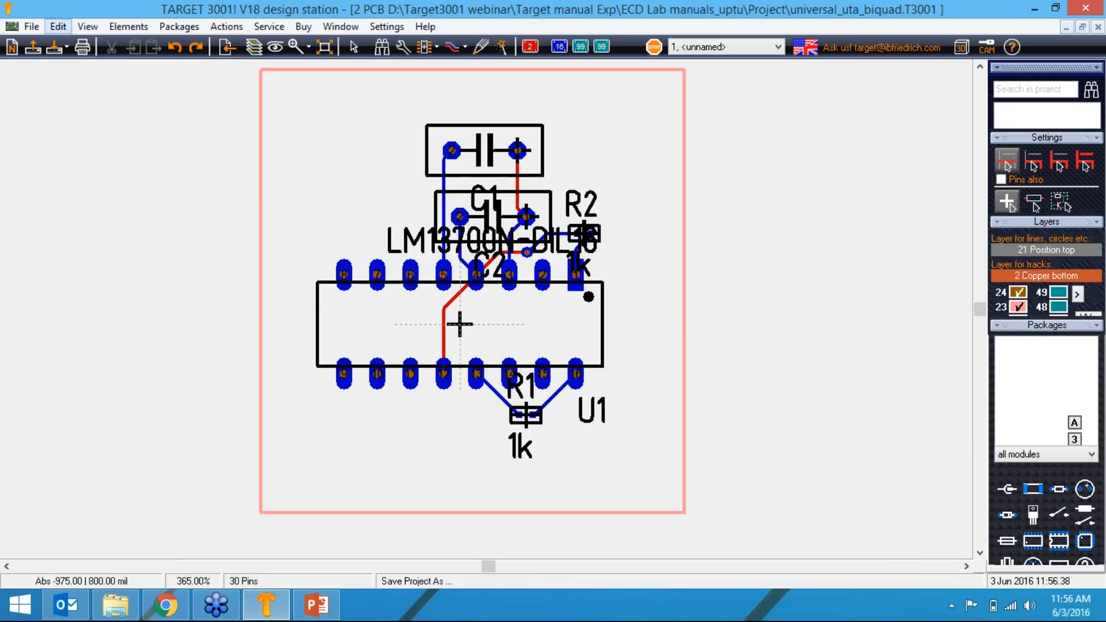
pyautogui.click(32, 27)
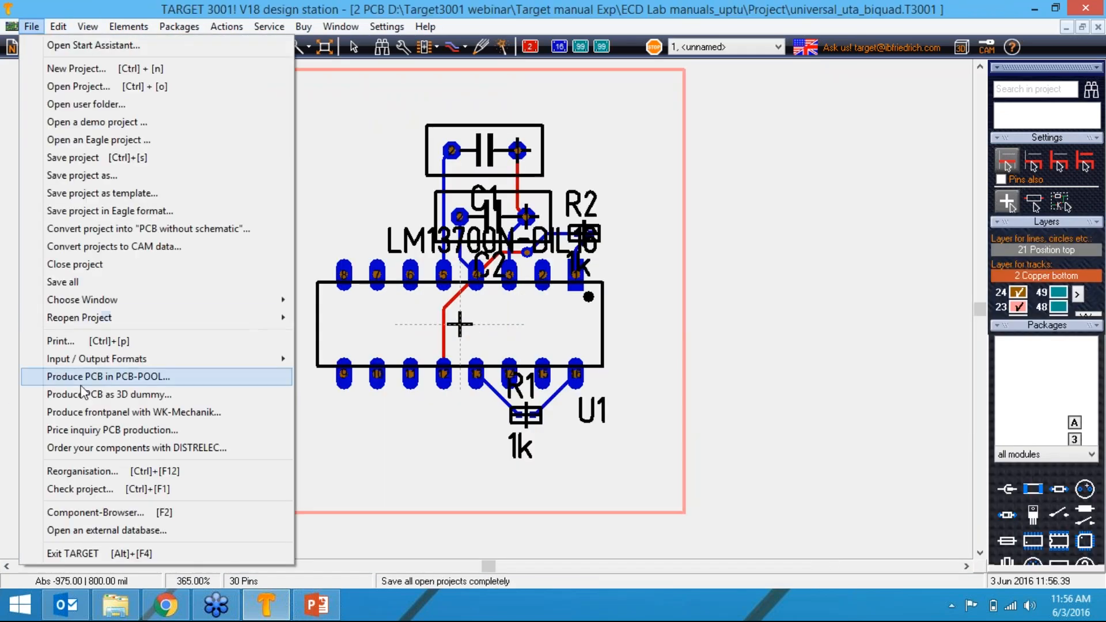
pyautogui.moveTo(282, 359)
pyautogui.moveTo(336, 363)
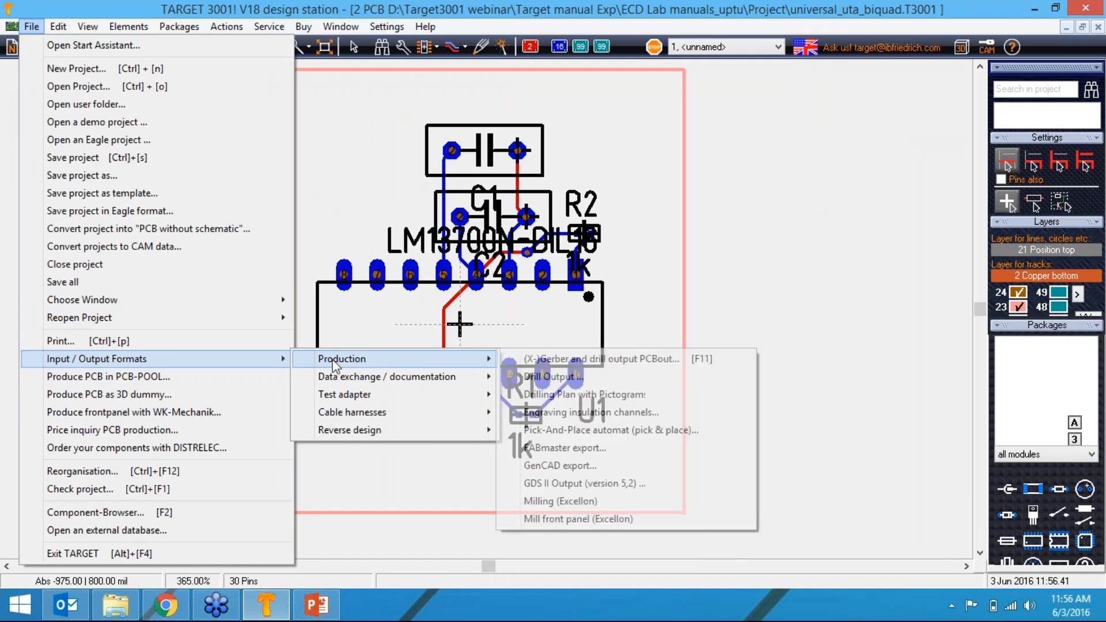
pyautogui.click(564, 416)
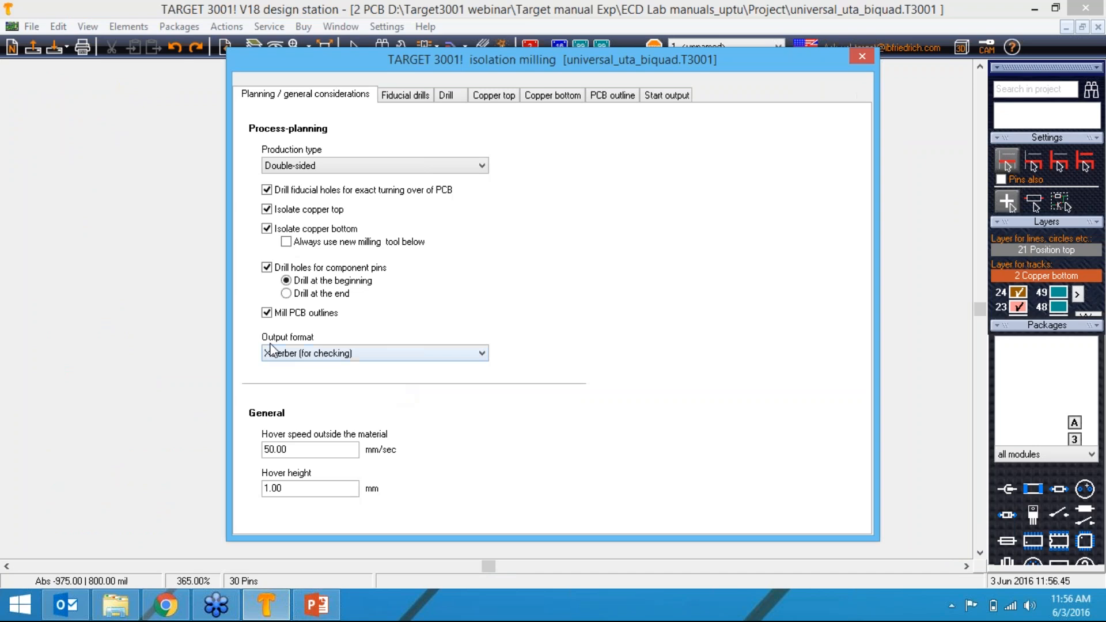
# Examine the available milling output formats, keep XGerber (for checking), and close the isolation milling dialog.
pyautogui.click(380, 355)
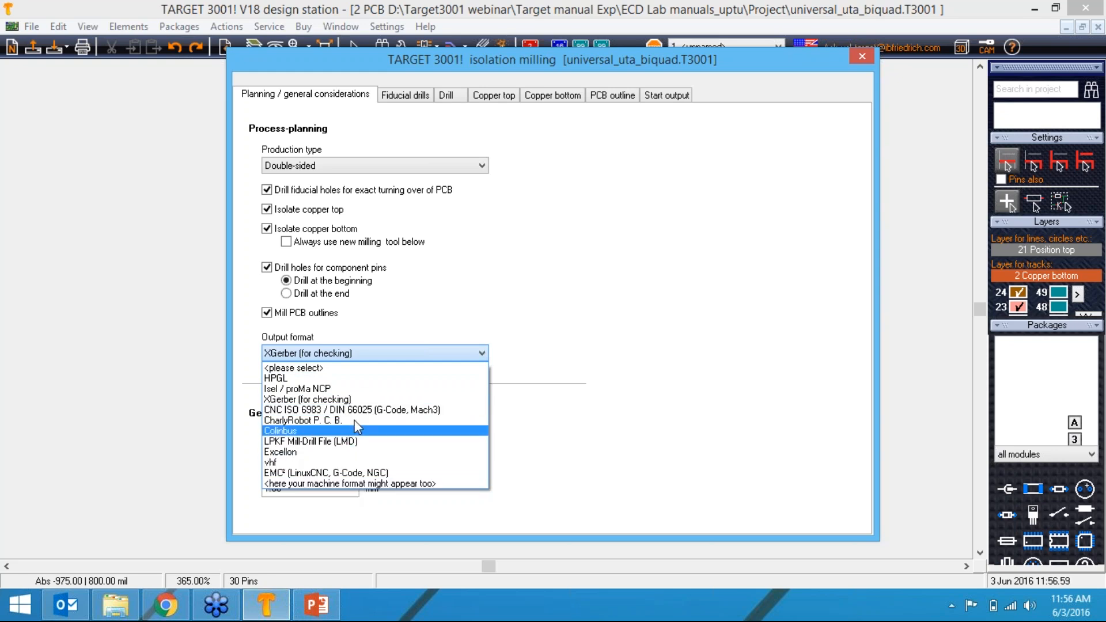
pyautogui.click(446, 221)
pyautogui.click(1035, 306)
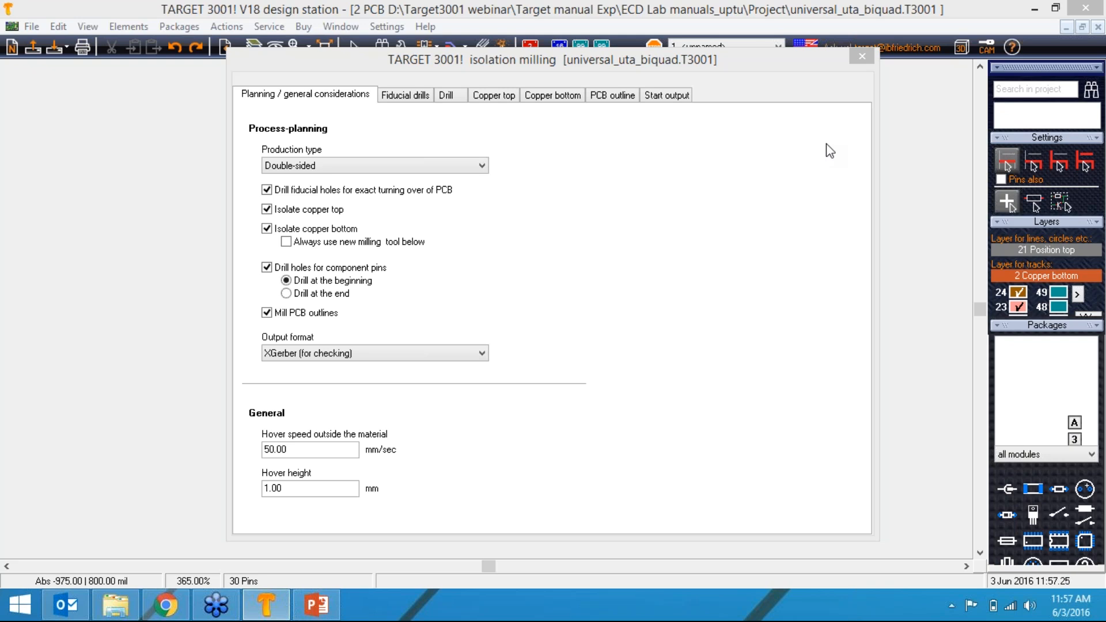
pyautogui.click(862, 58)
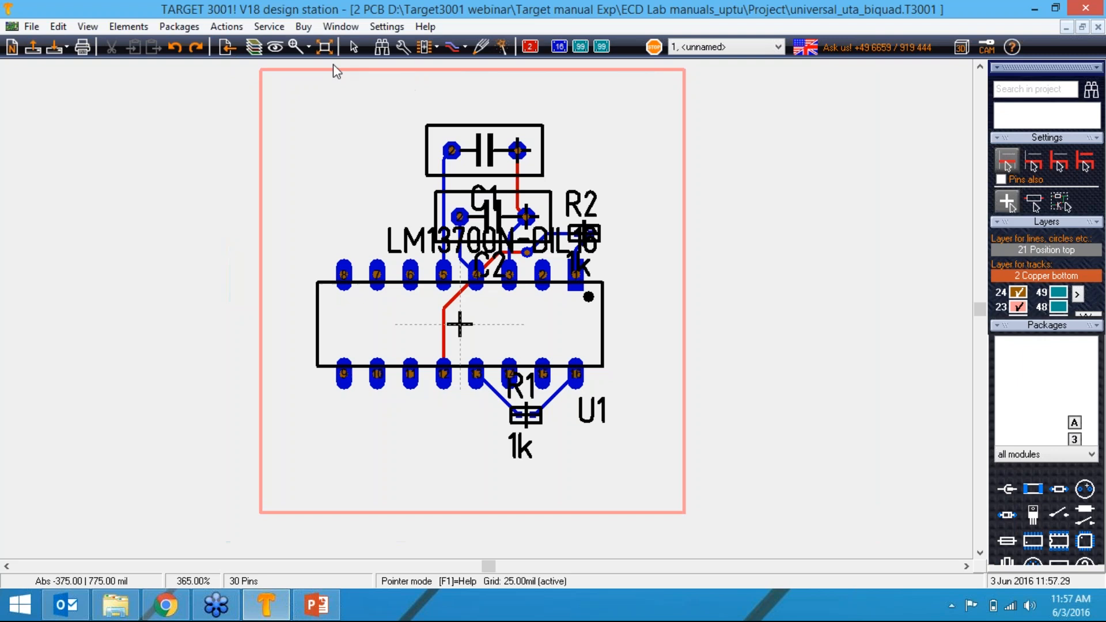
# Return to the schematic, open the component browser, and preview the recently used V_SINUS and EE20_PRI230V-SEK15V/23MA components.
pyautogui.click(227, 48)
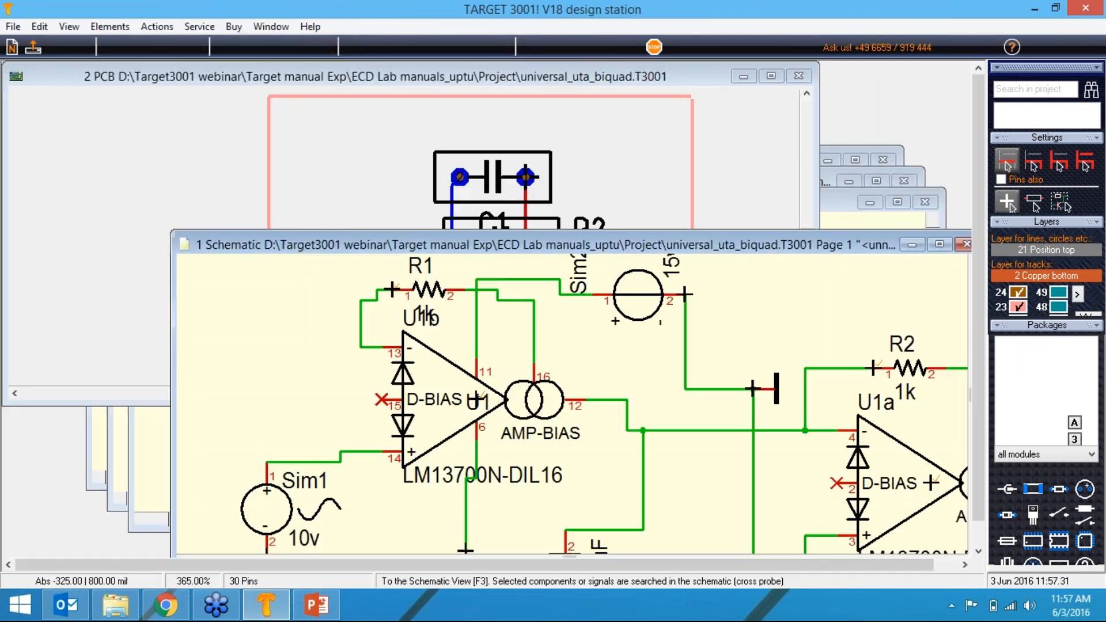
pyautogui.click(425, 47)
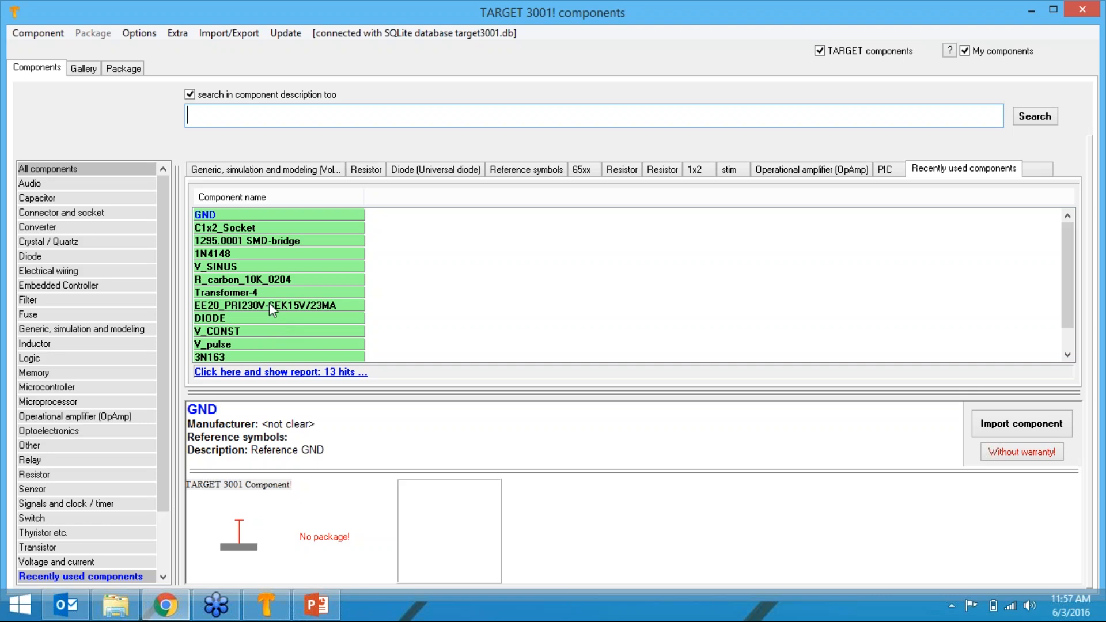
pyautogui.click(268, 302)
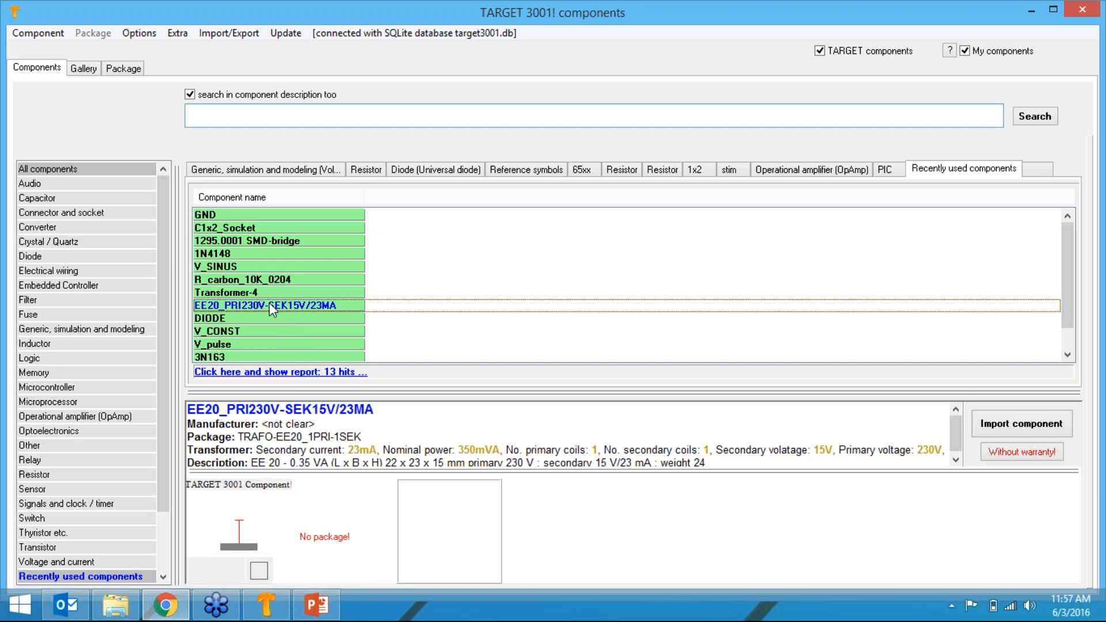
pyautogui.click(239, 269)
pyautogui.click(250, 307)
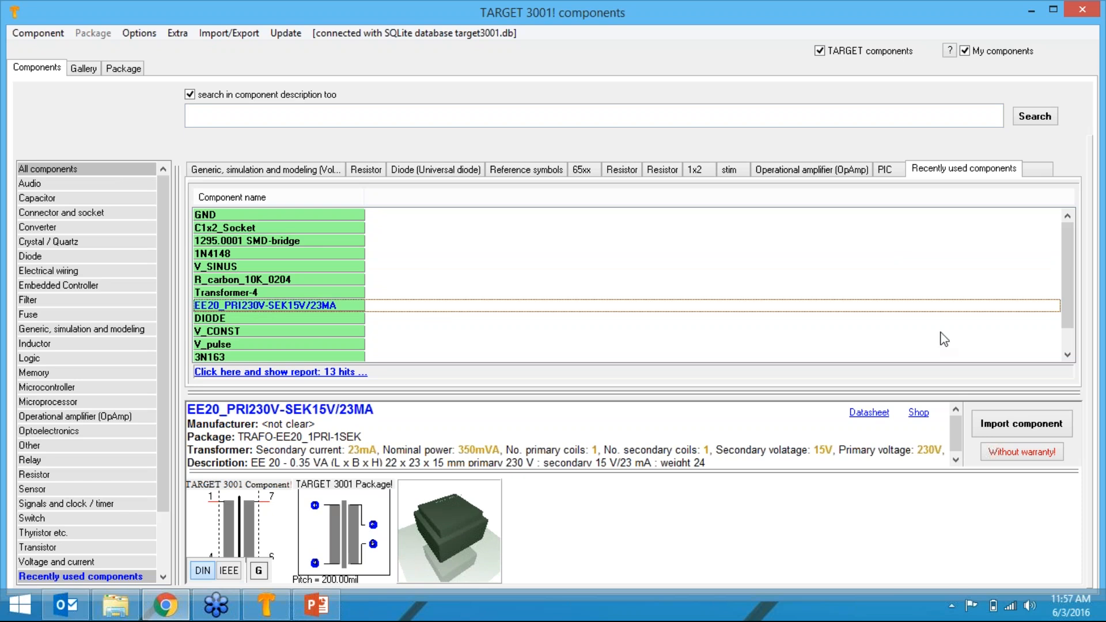
# In File Explorer, go to the Manual folder under ECD Lab manuals_uptu and open log opamp.doc in Word.
pyautogui.click(1095, 277)
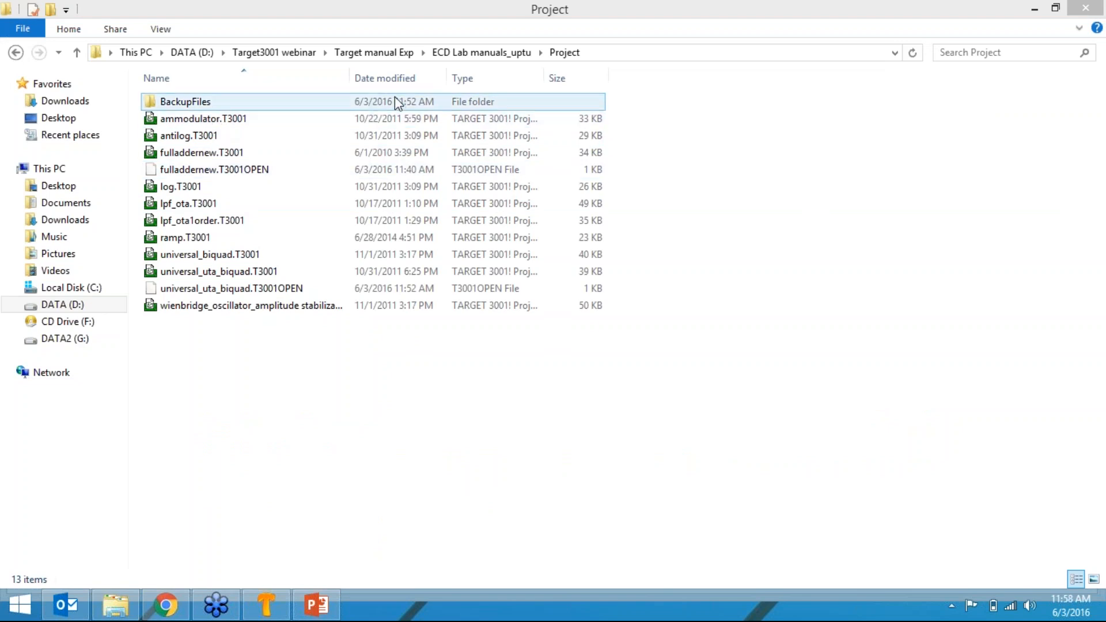
pyautogui.click(468, 53)
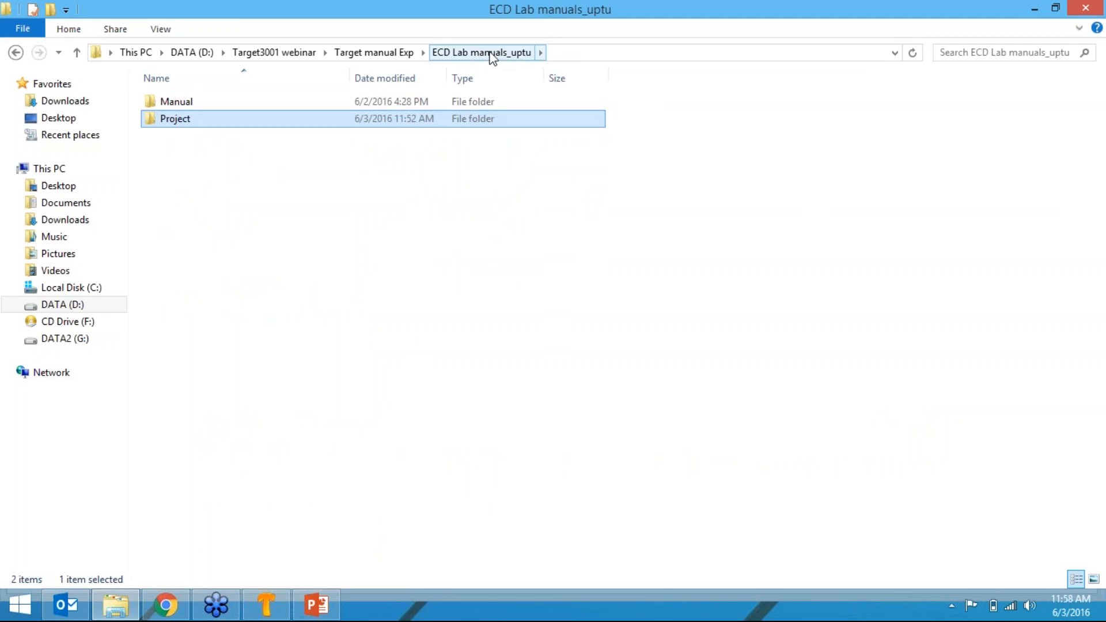
pyautogui.click(198, 107)
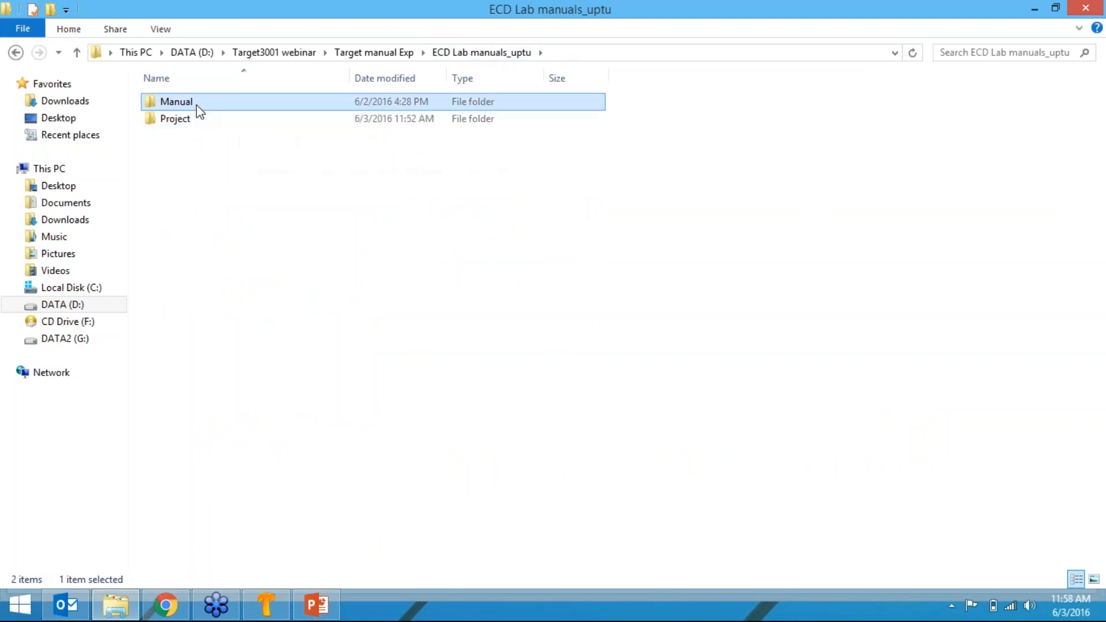
pyautogui.doubleClick(198, 107)
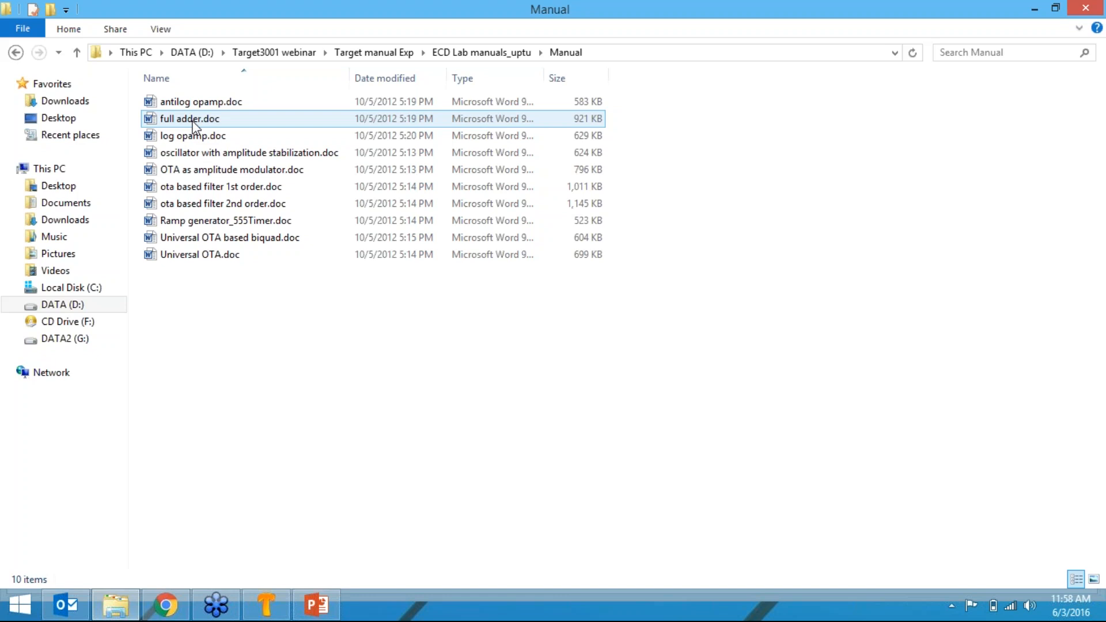
pyautogui.doubleClick(195, 136)
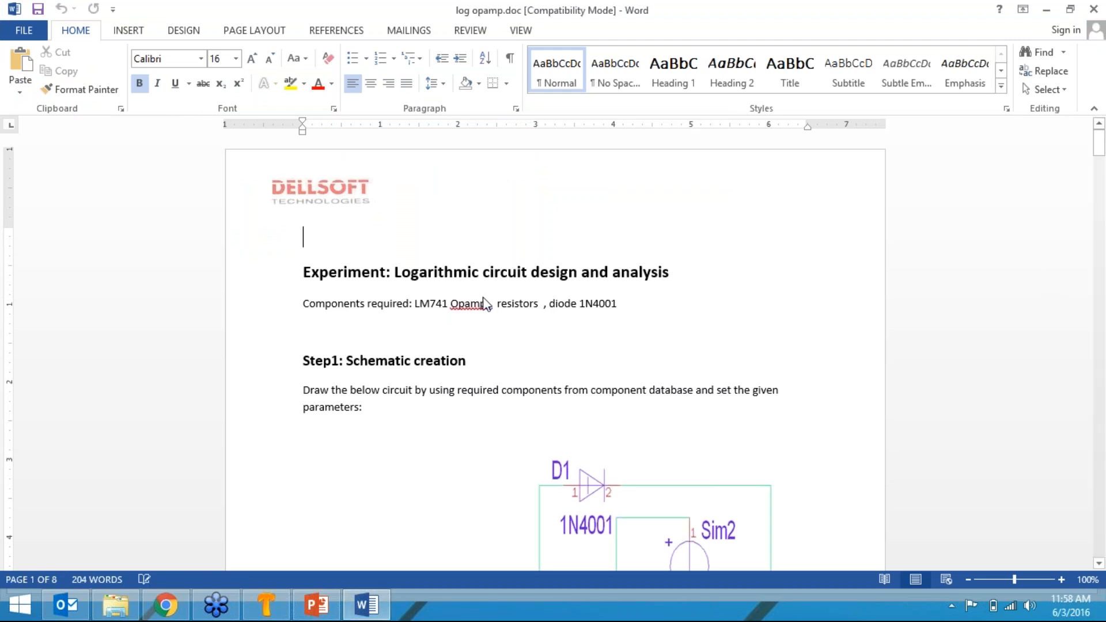
# Review the log opamp.doc lab manual from schematic creation and simulation analysis through PCB layout and 3D model, and close it.
pyautogui.scroll(-5, 475, 287)
pyautogui.scroll(-14, 475, 287)
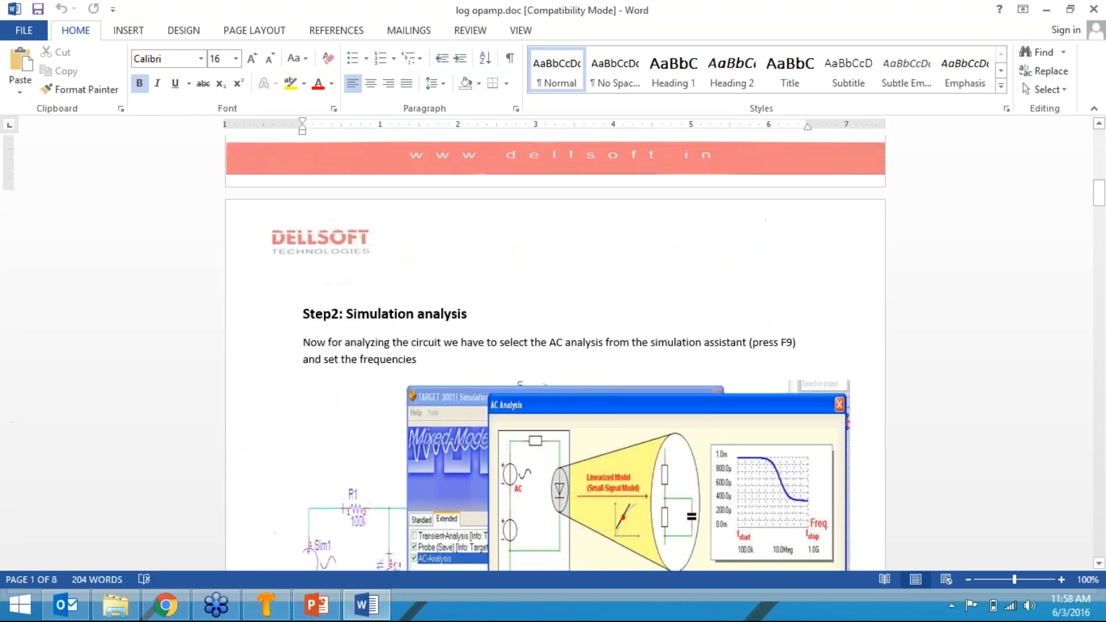
pyautogui.scroll(-20, 556, 353)
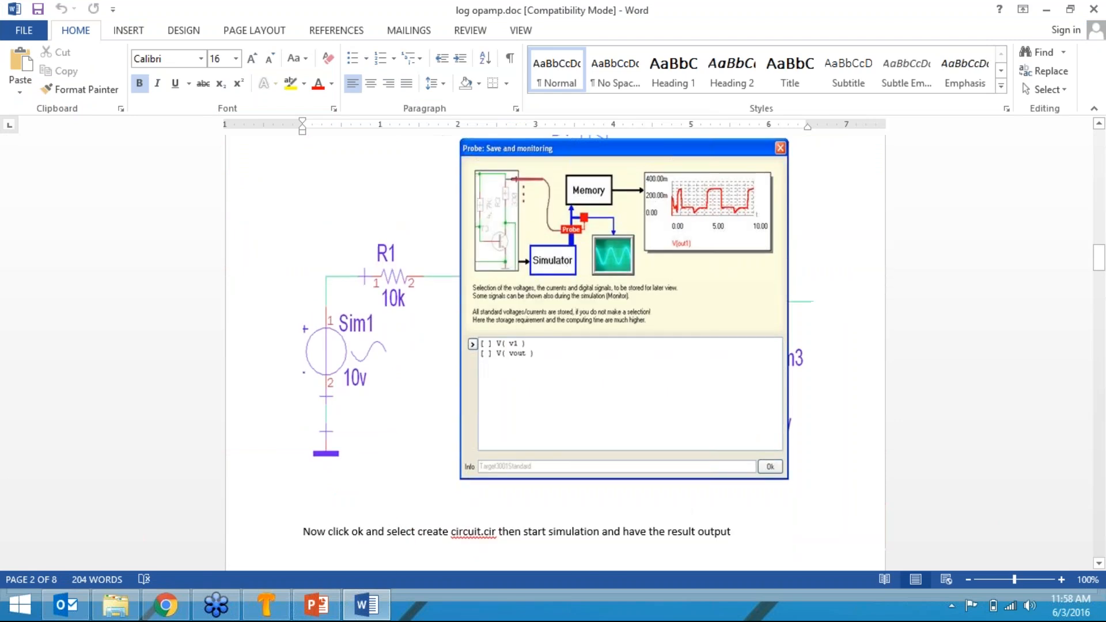
pyautogui.scroll(-15, 555, 353)
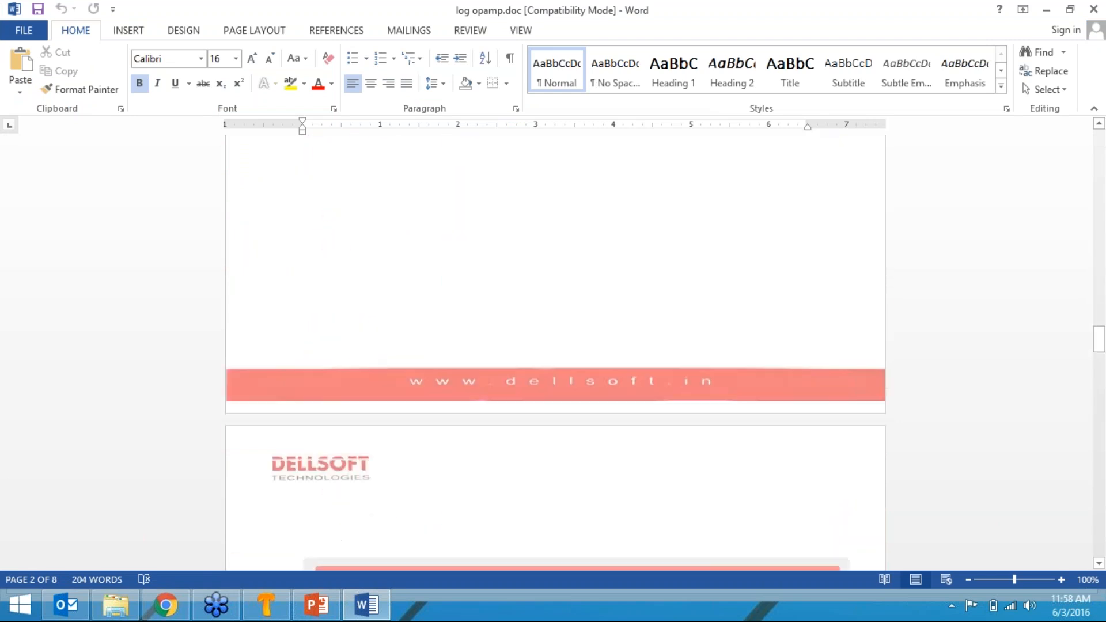
pyautogui.scroll(-1, 475, 278)
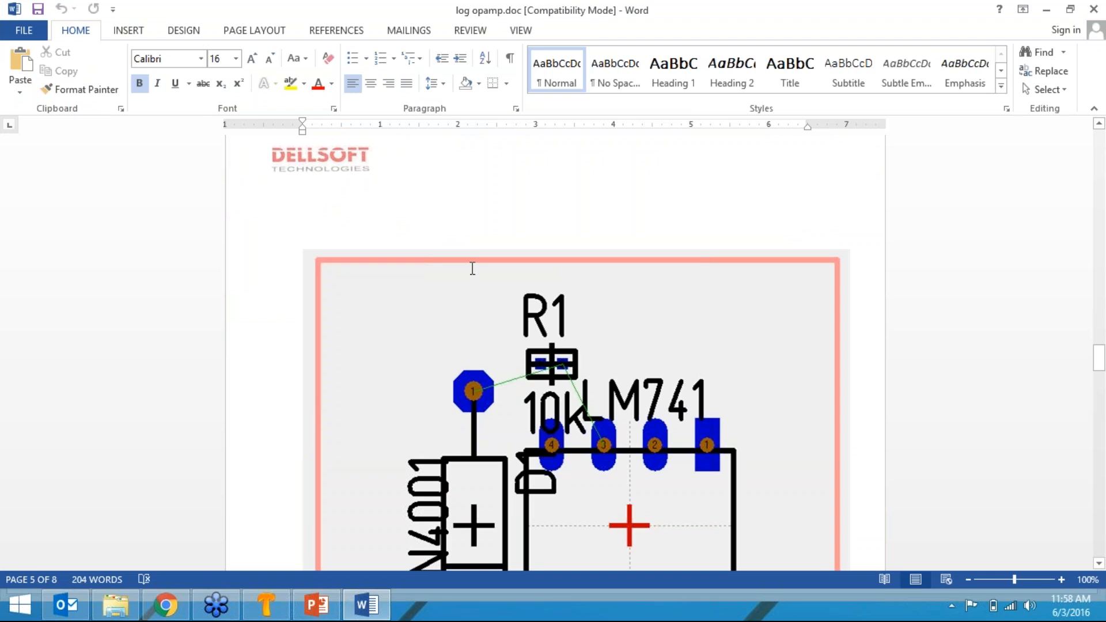
pyautogui.scroll(-15, 473, 268)
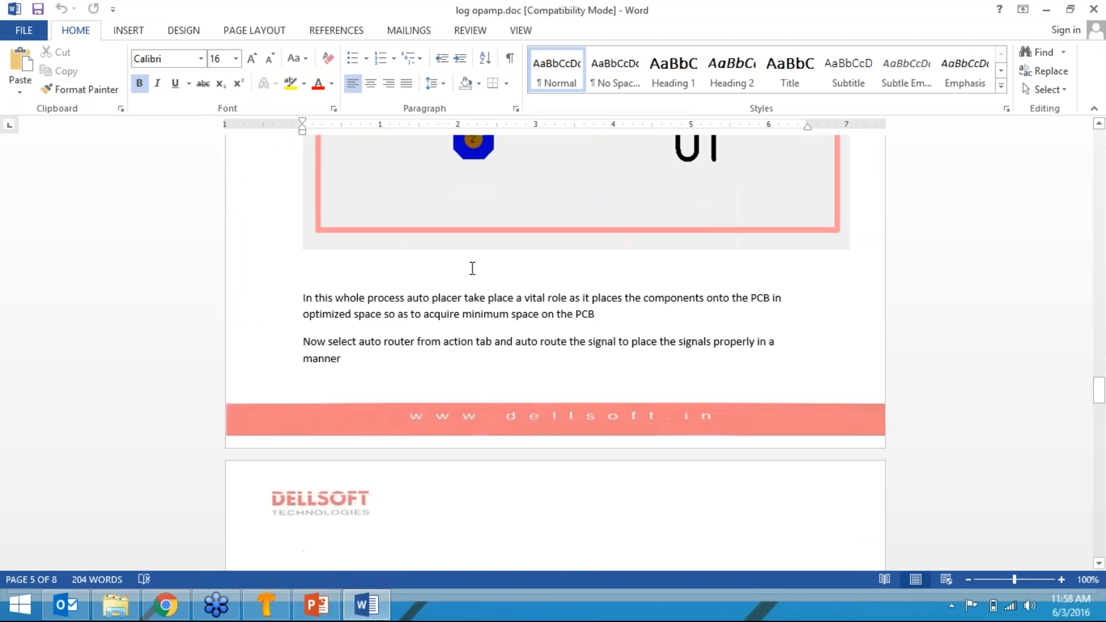
pyautogui.scroll(-20, 555, 352)
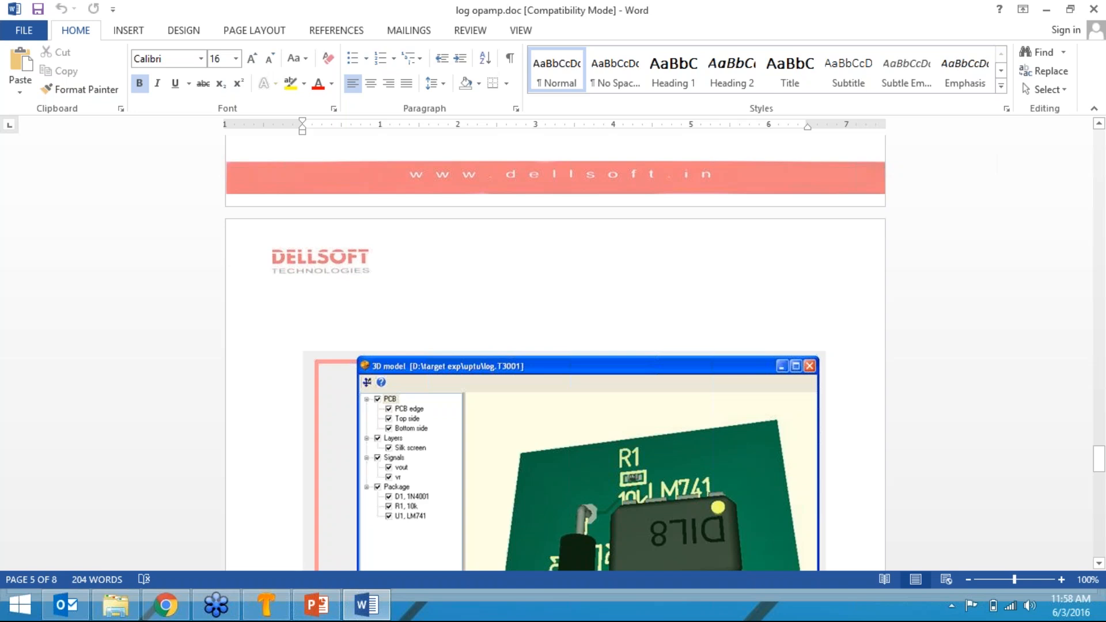
pyautogui.scroll(-10, 474, 267)
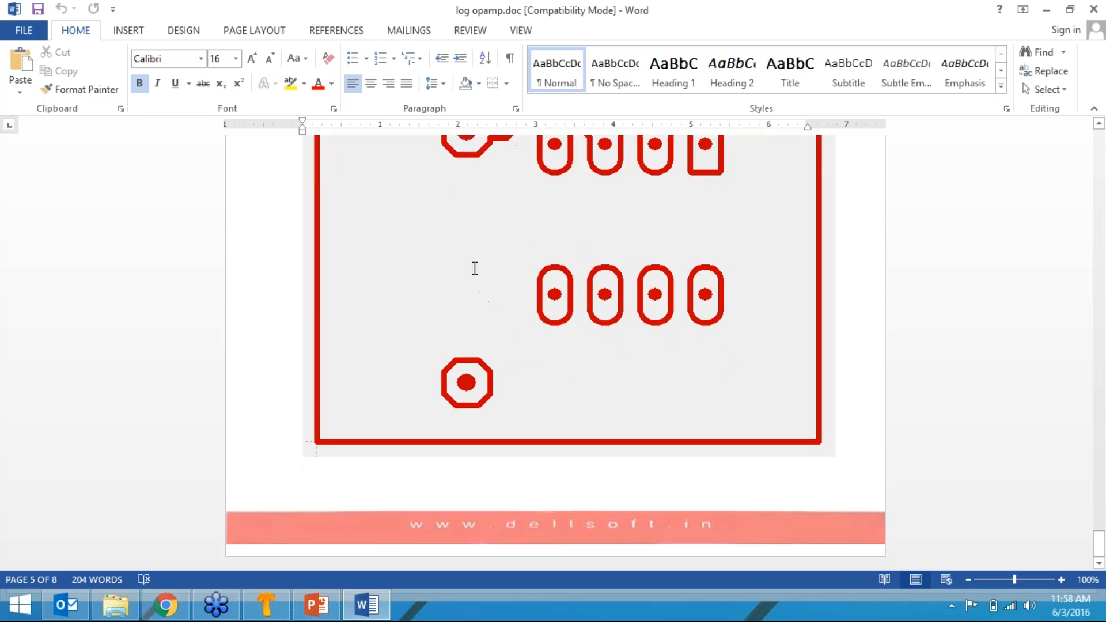
pyautogui.scroll(-10, 555, 353)
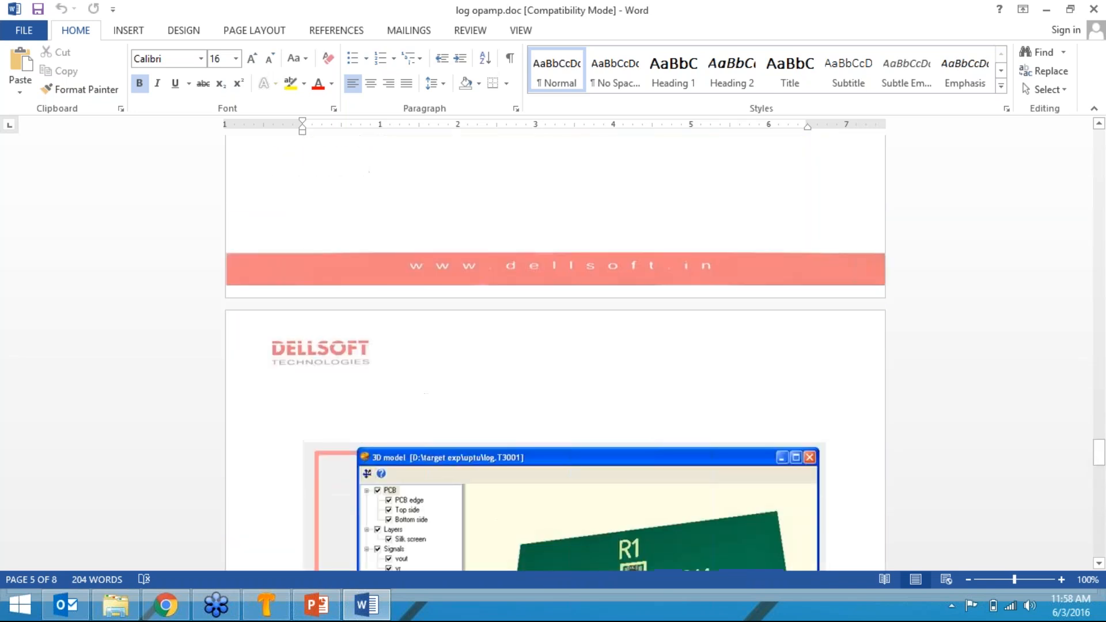
pyautogui.click(1095, 9)
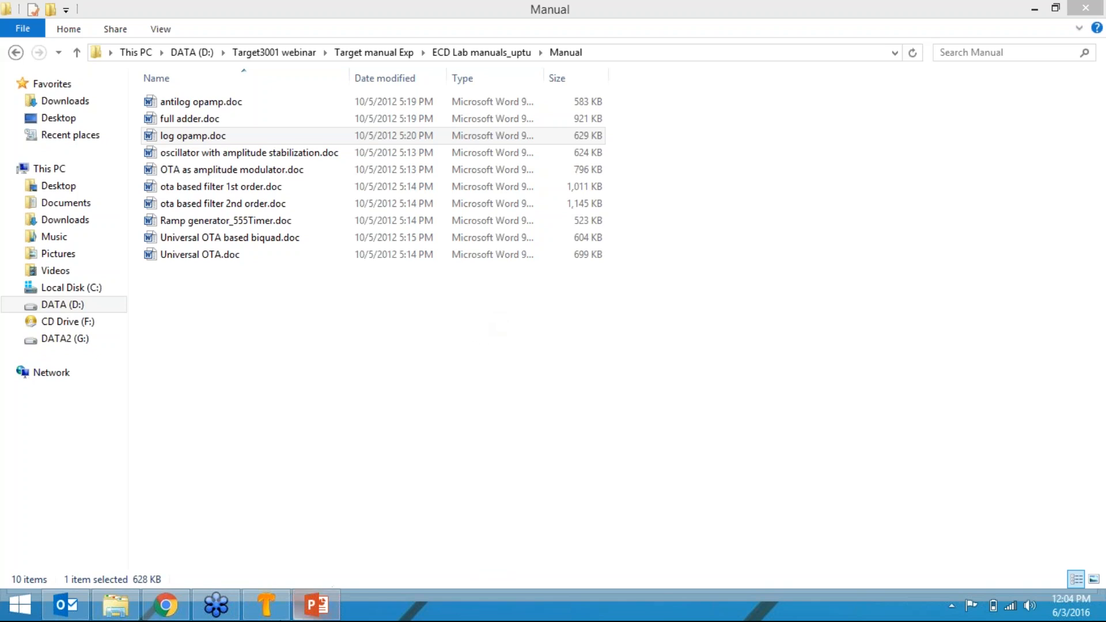
# Switch to the TARGET 3001! component browser and list the Fuse and Contactor components under Electrical wiring.
pyautogui.click(266, 605)
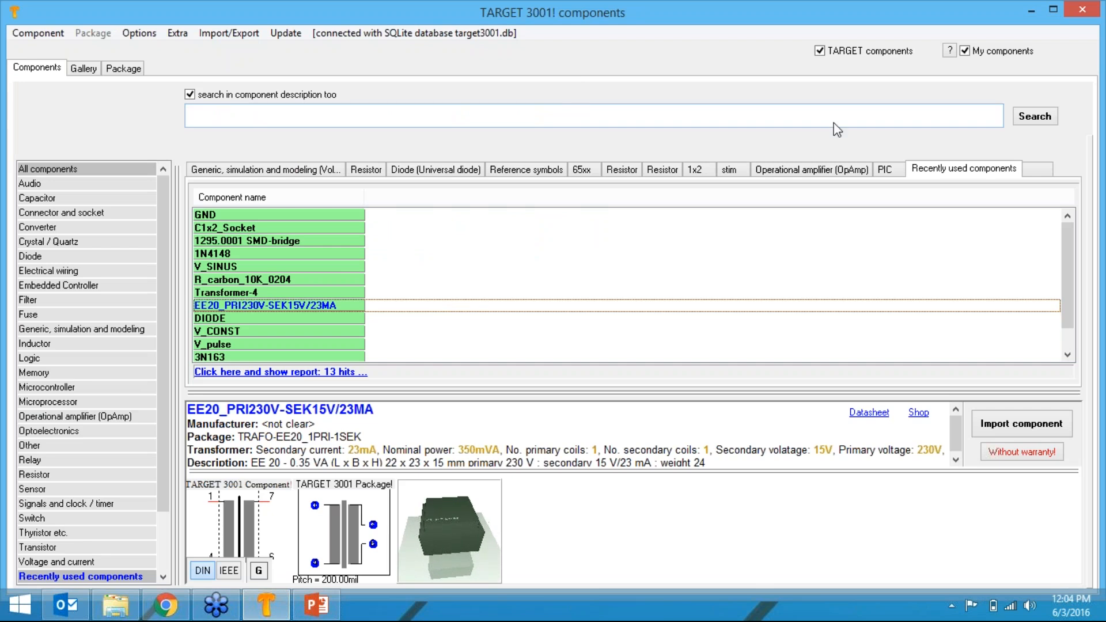
pyautogui.click(164, 230)
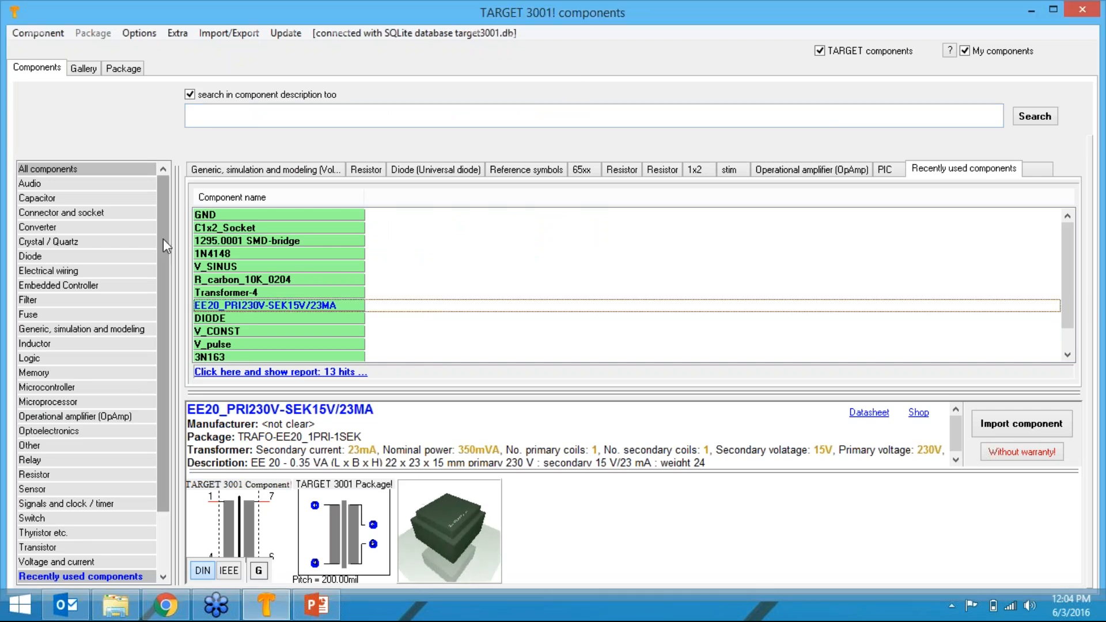
pyautogui.click(51, 271)
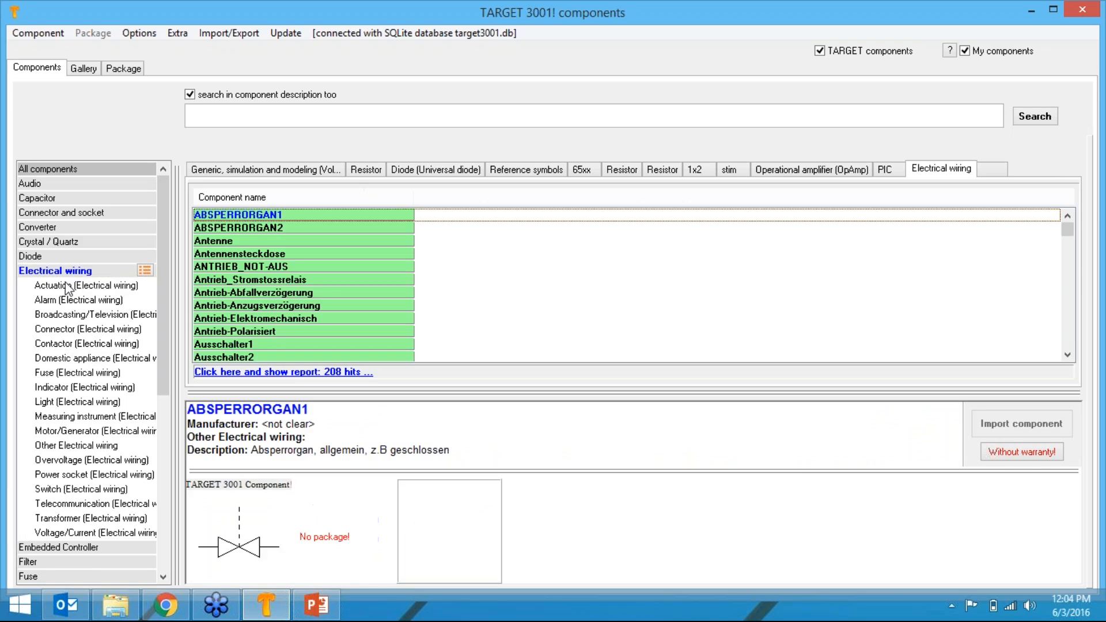
pyautogui.click(70, 373)
pyautogui.click(81, 344)
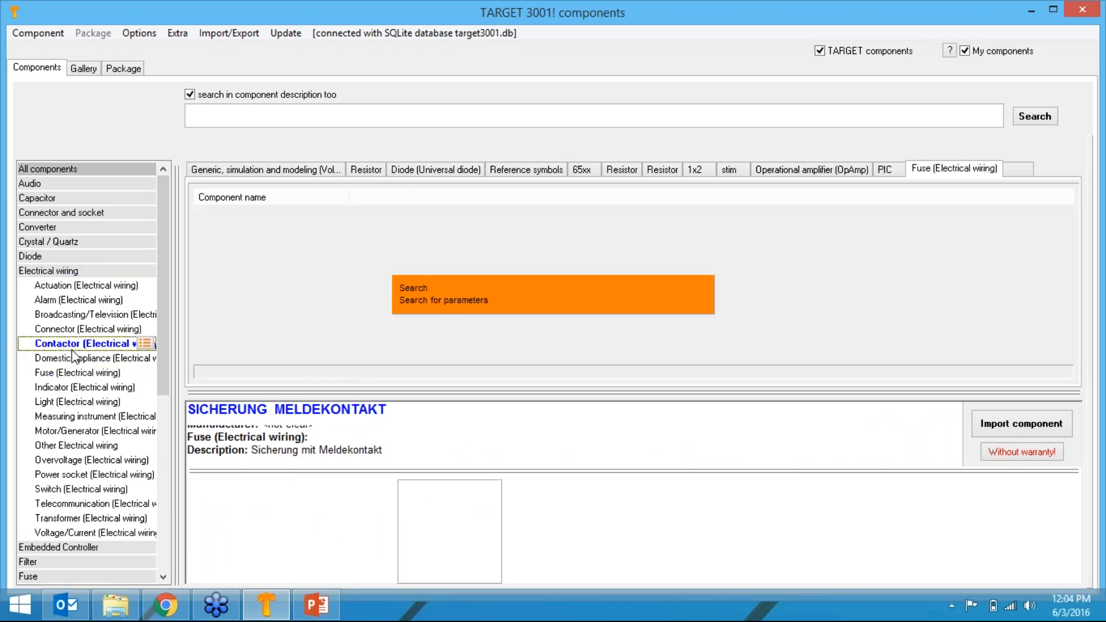
# List the components in the Relay category and view its relay subcategories.
pyautogui.moveTo(163, 286); pyautogui.dragTo(60, 380)
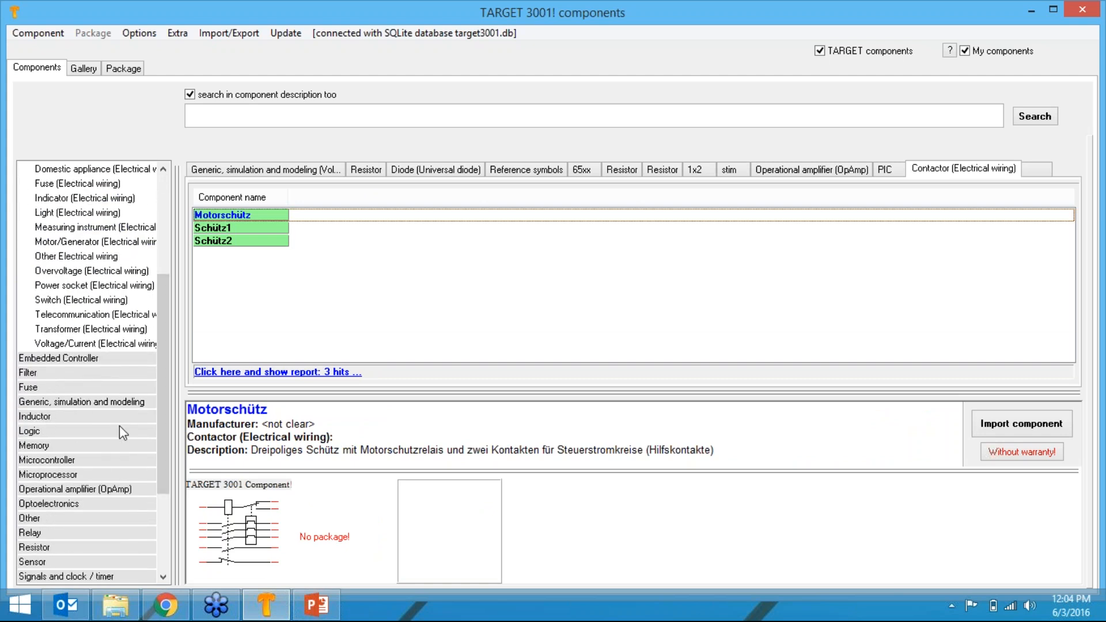
pyautogui.moveTo(158, 424); pyautogui.dragTo(162, 496)
pyautogui.click(32, 402)
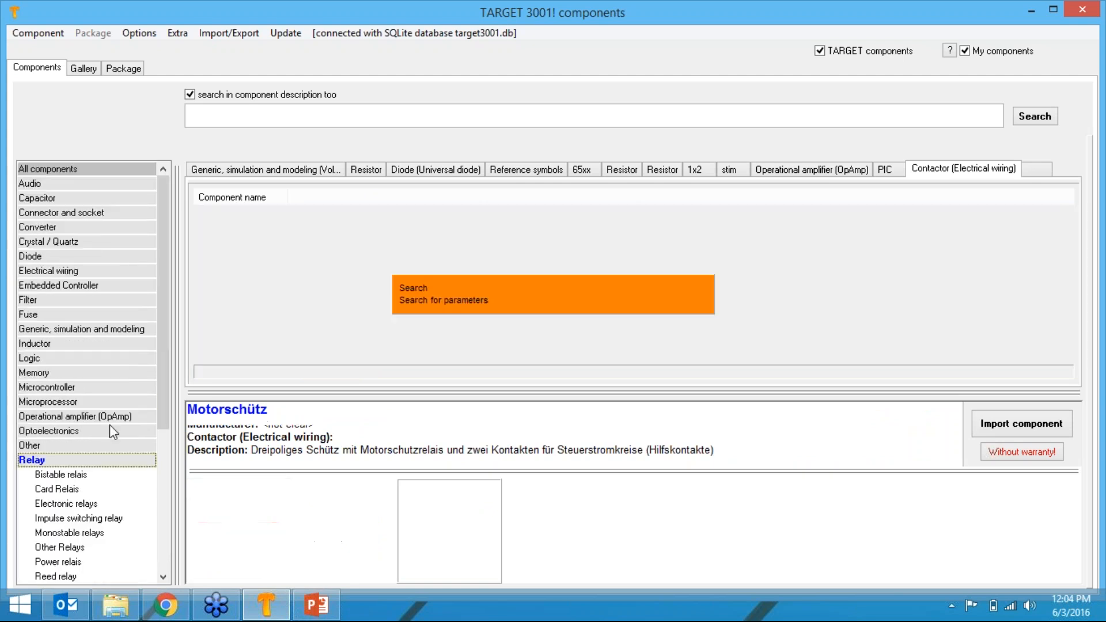
pyautogui.moveTo(159, 381); pyautogui.dragTo(161, 542)
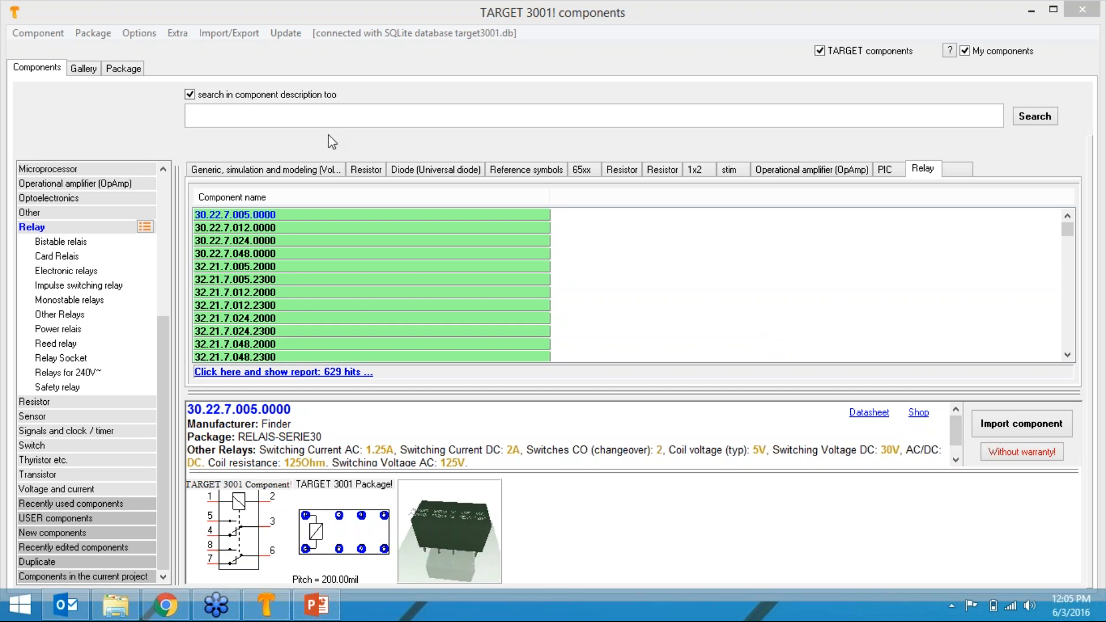
# Search the component library for "motor", interpreting the term as a component name.
pyautogui.click(187, 115)
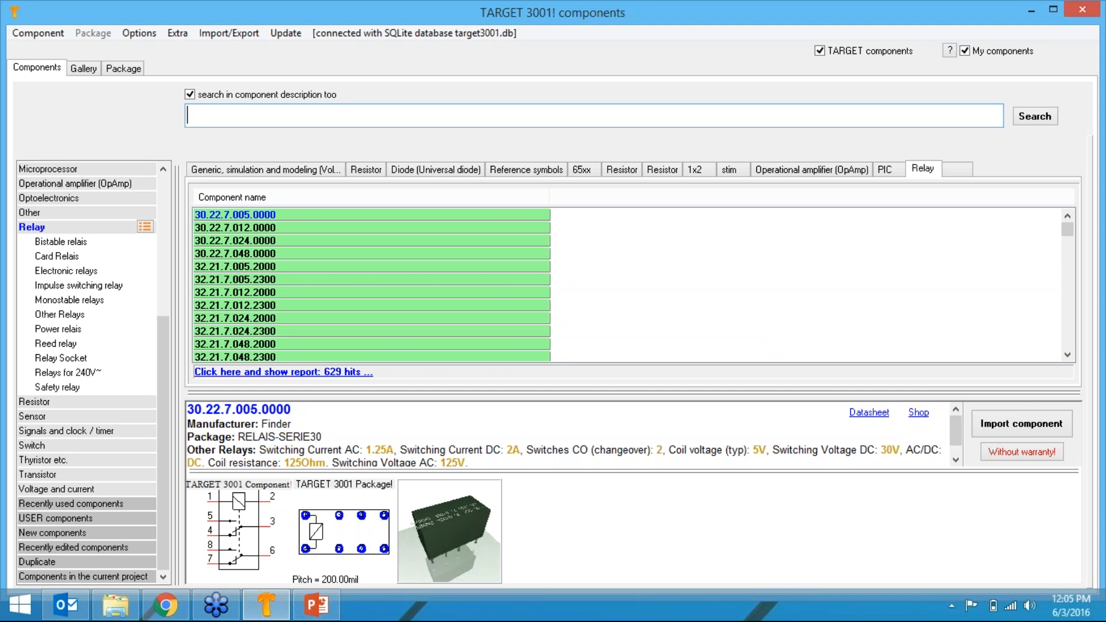
pyautogui.write('moto')
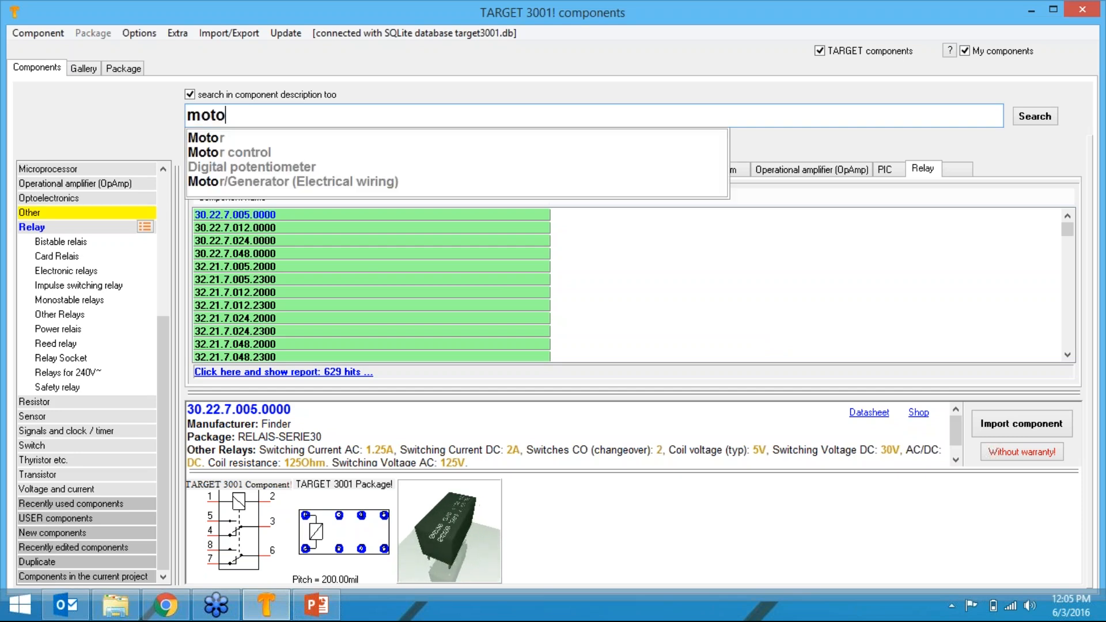
pyautogui.write('r')
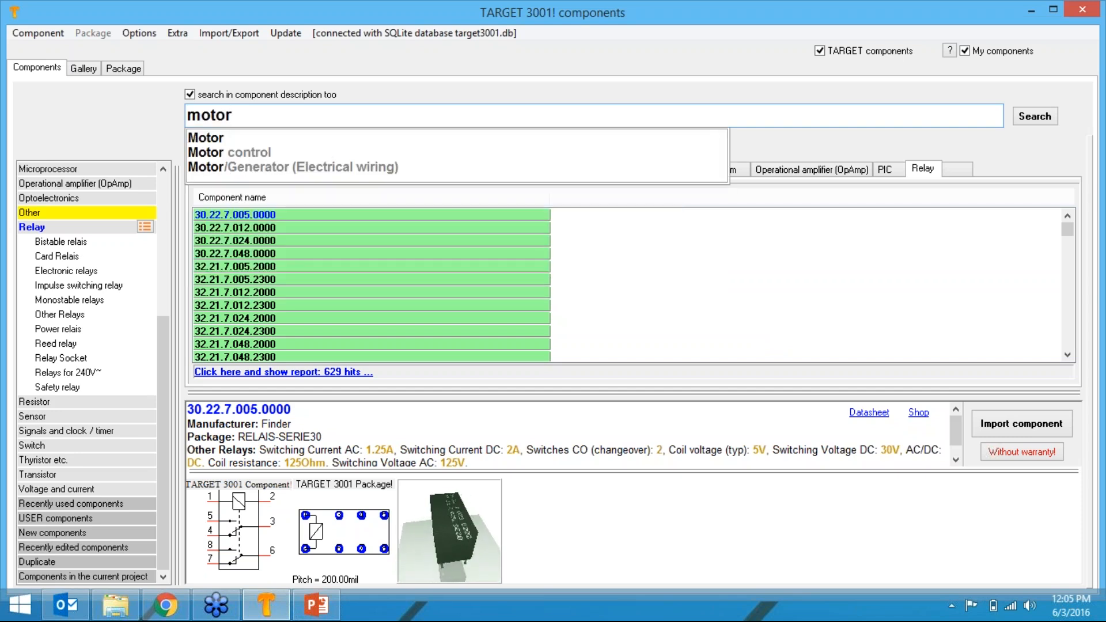
pyautogui.press('Return')
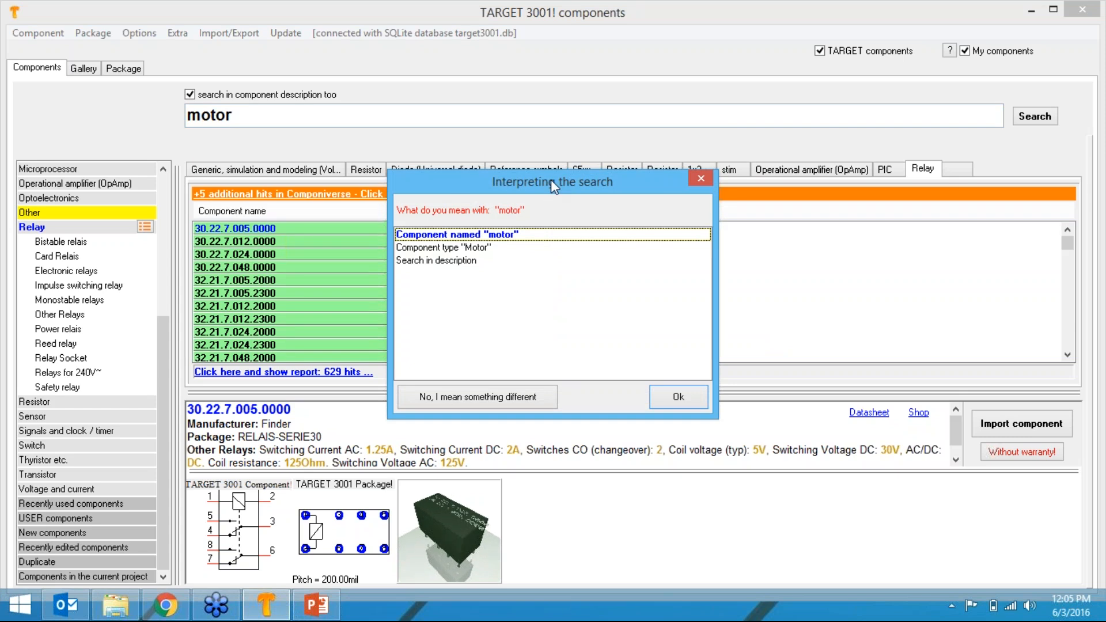
pyautogui.moveTo(561, 191); pyautogui.dragTo(503, 8)
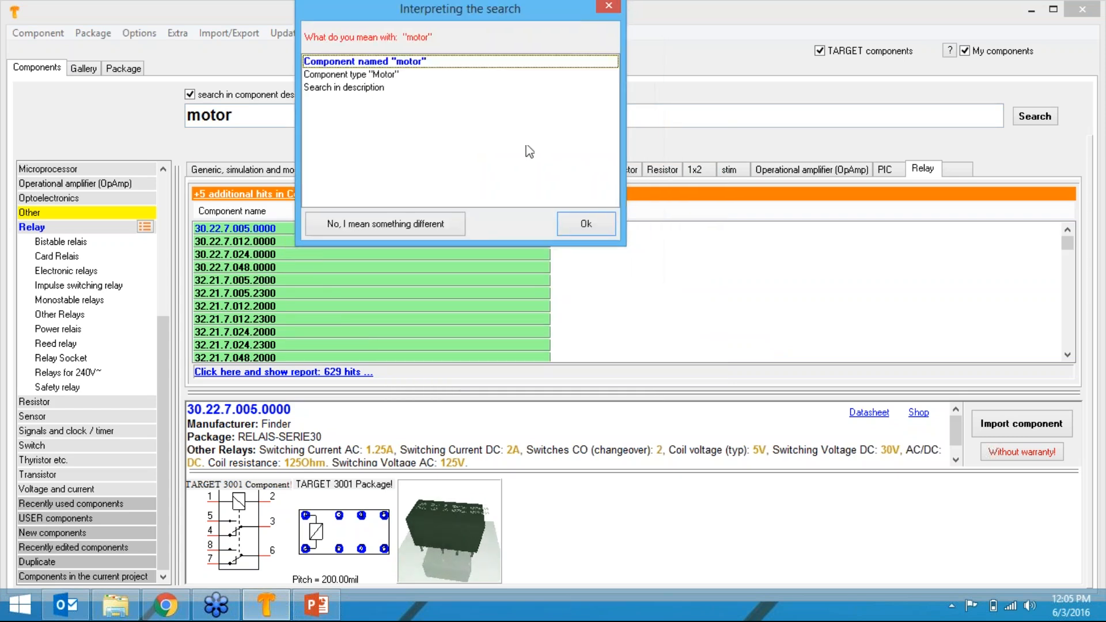
pyautogui.click(578, 230)
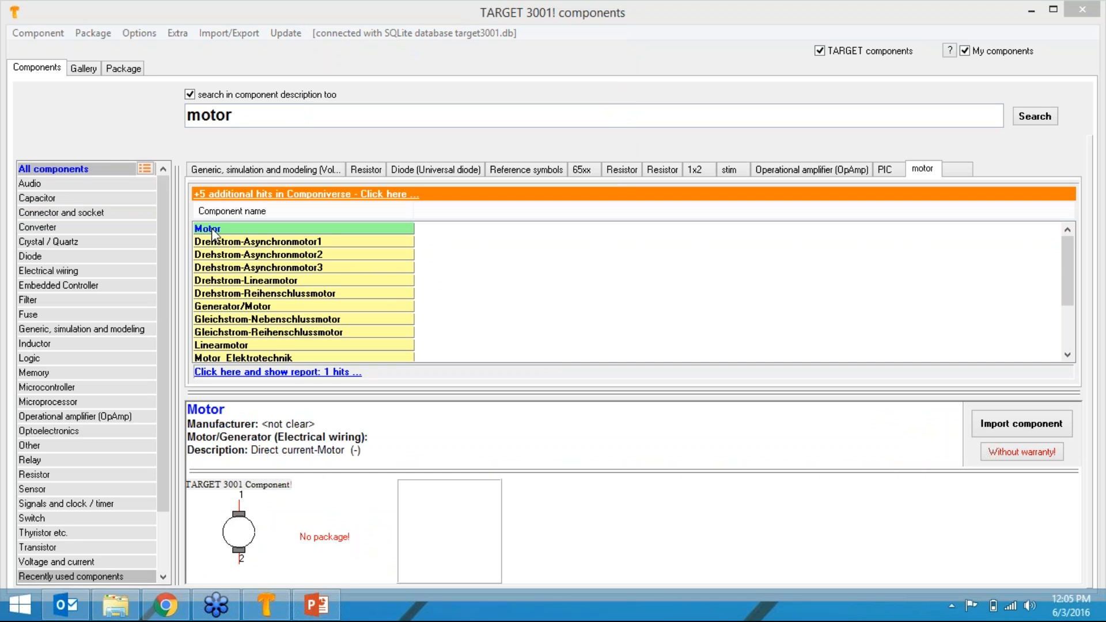
# Preview the symbols and descriptions of the motor search results, from Drehstrom-Asynchronmotor1 down to Motorschütz.
pyautogui.click(225, 247)
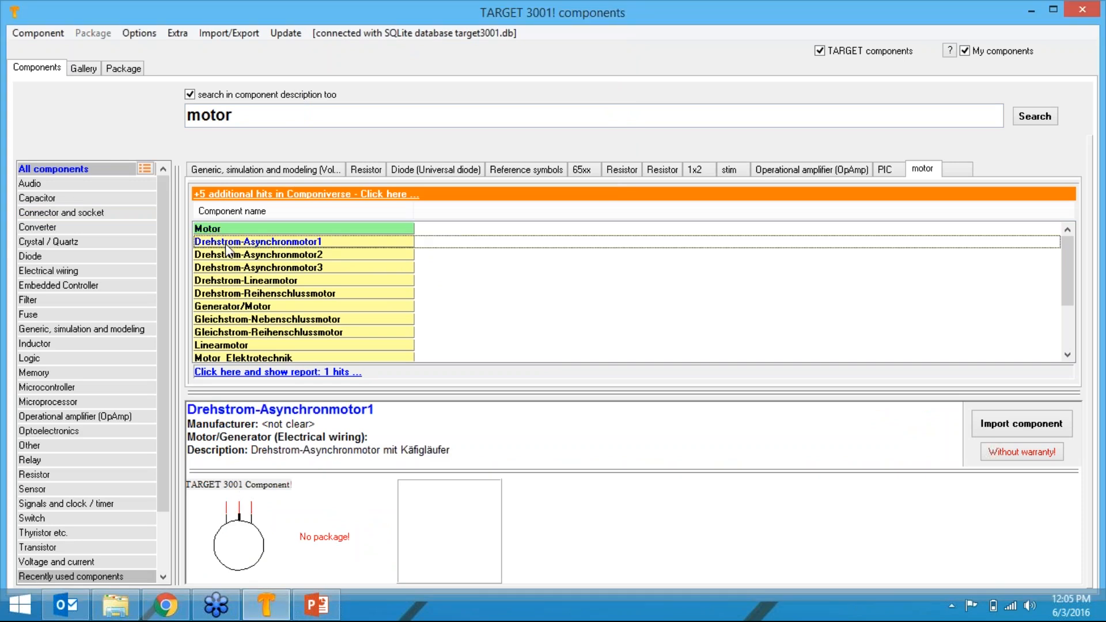
pyautogui.click(230, 255)
pyautogui.click(239, 267)
pyautogui.click(247, 282)
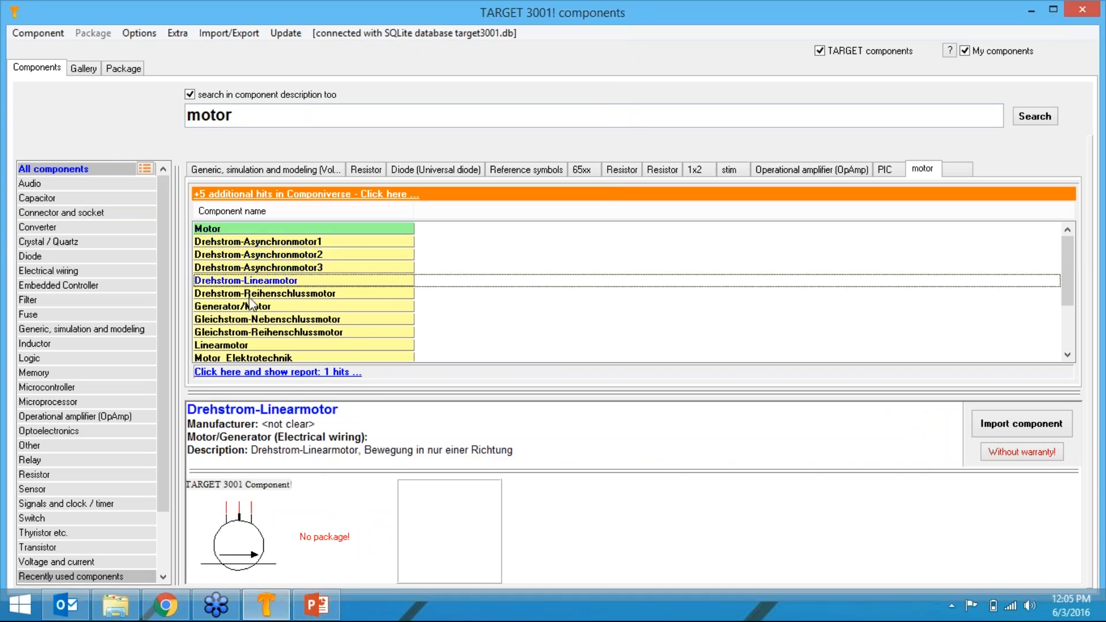
pyautogui.click(247, 294)
pyautogui.click(247, 306)
pyautogui.click(248, 331)
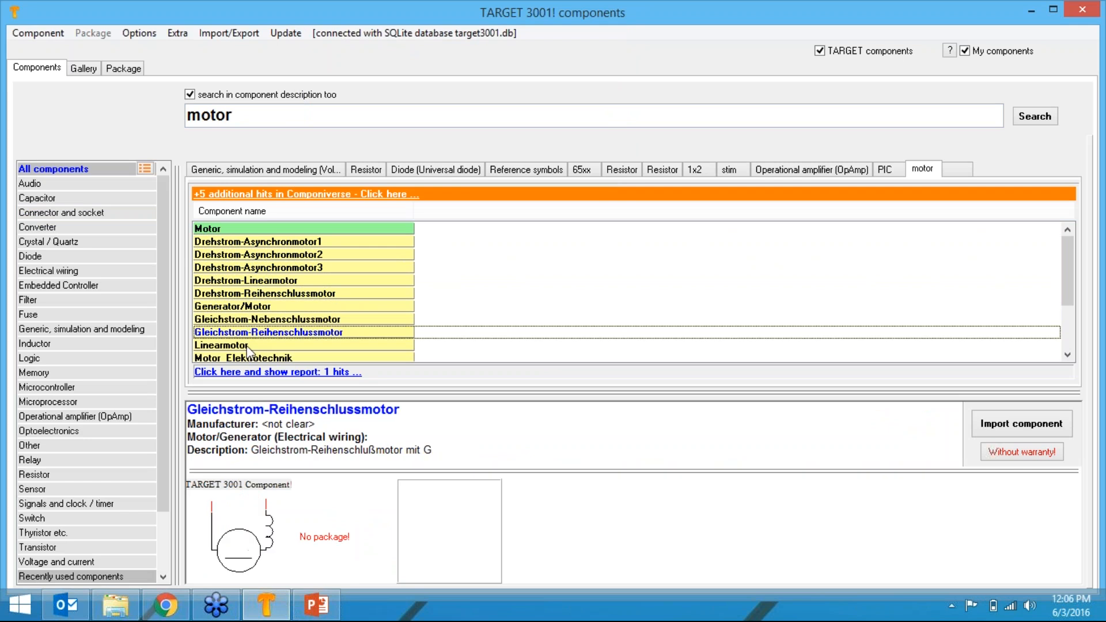
pyautogui.click(251, 345)
pyautogui.click(253, 355)
pyautogui.click(230, 356)
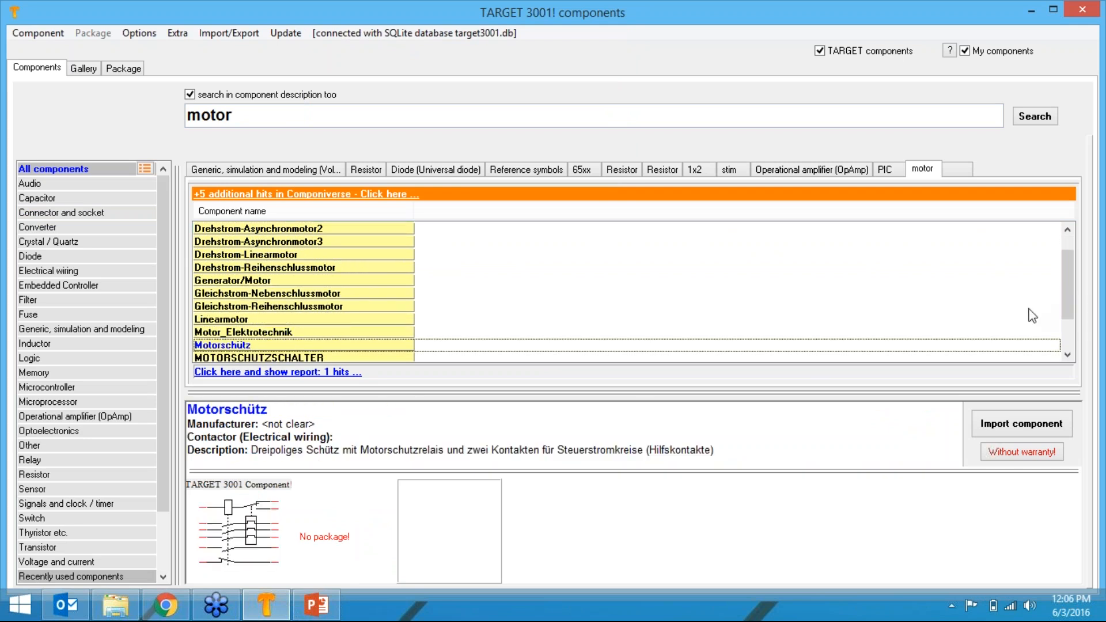
pyautogui.click(1025, 358)
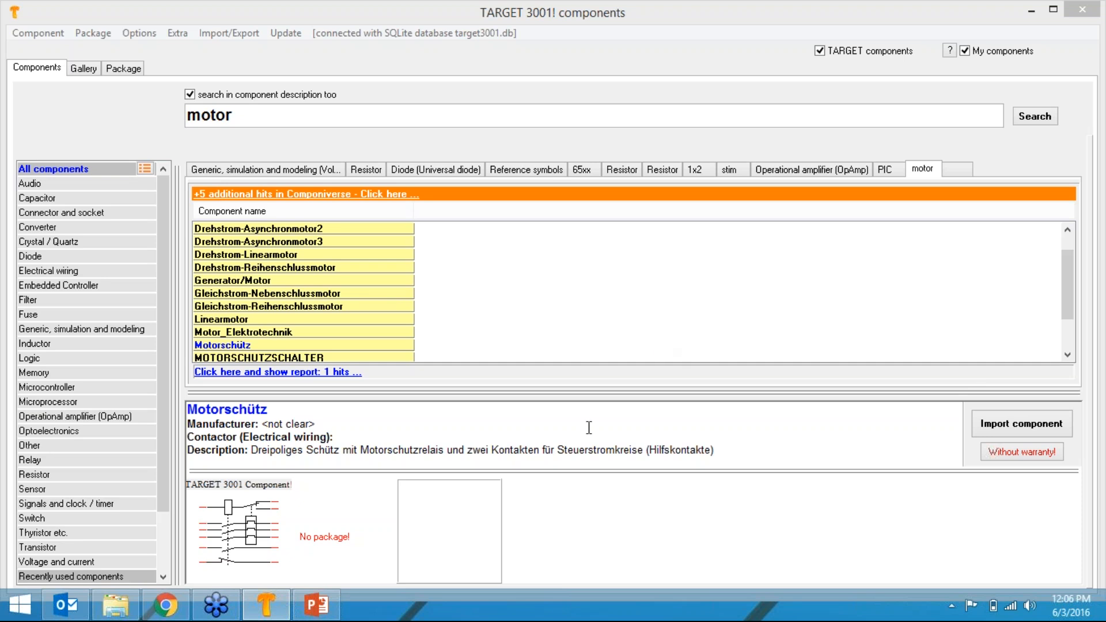
# Switch to the Target3001 Presentation final3.pptx presentation in PowerPoint.
pyautogui.moveTo(321, 615)
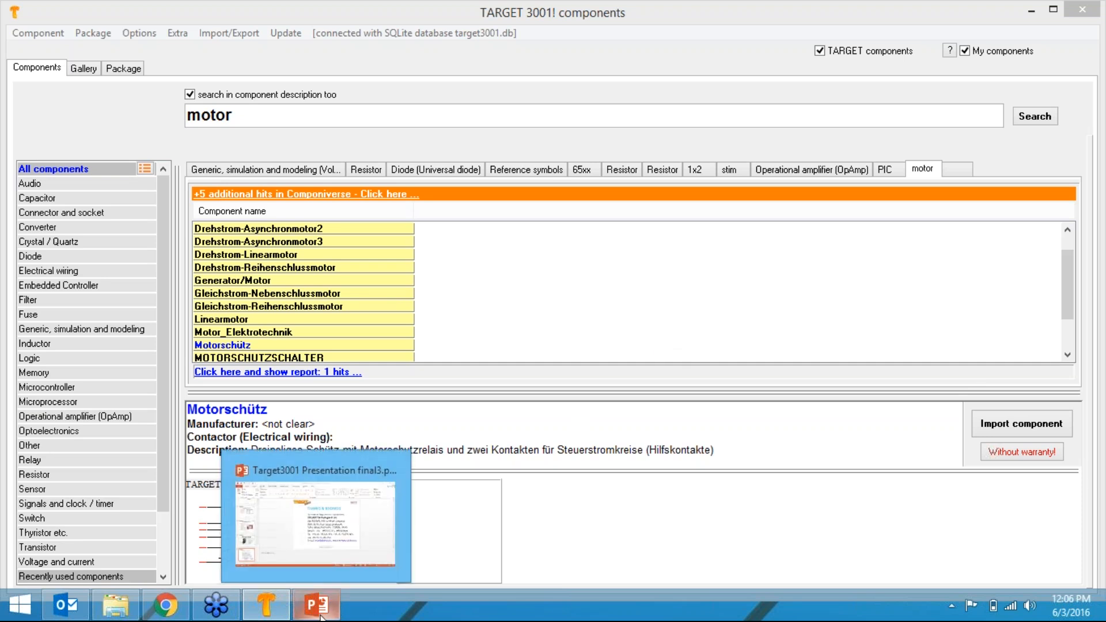
pyautogui.click(321, 616)
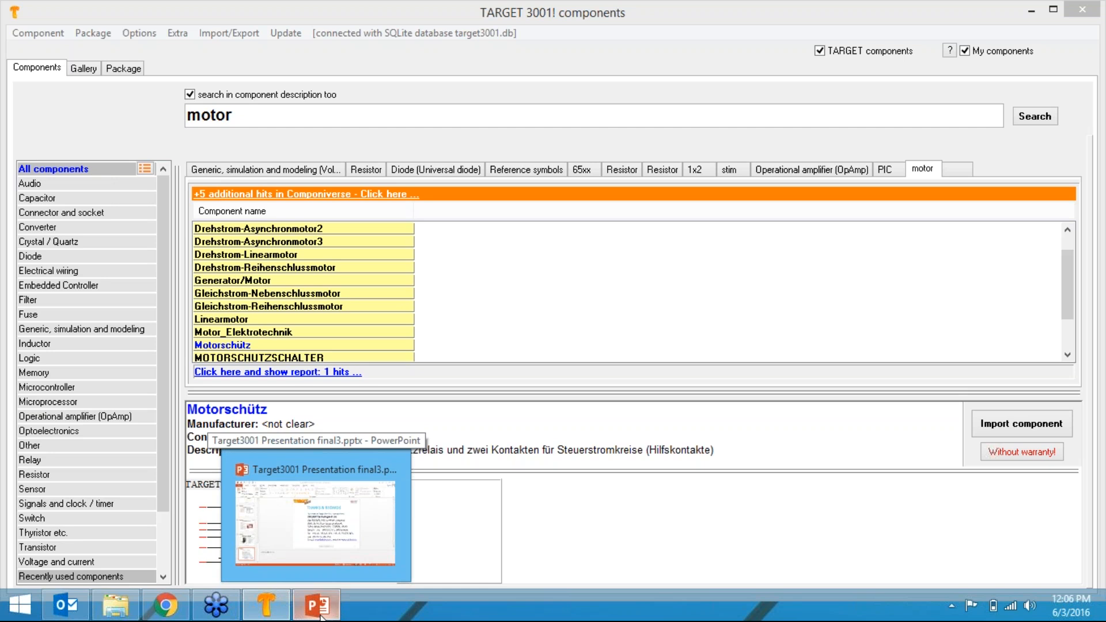